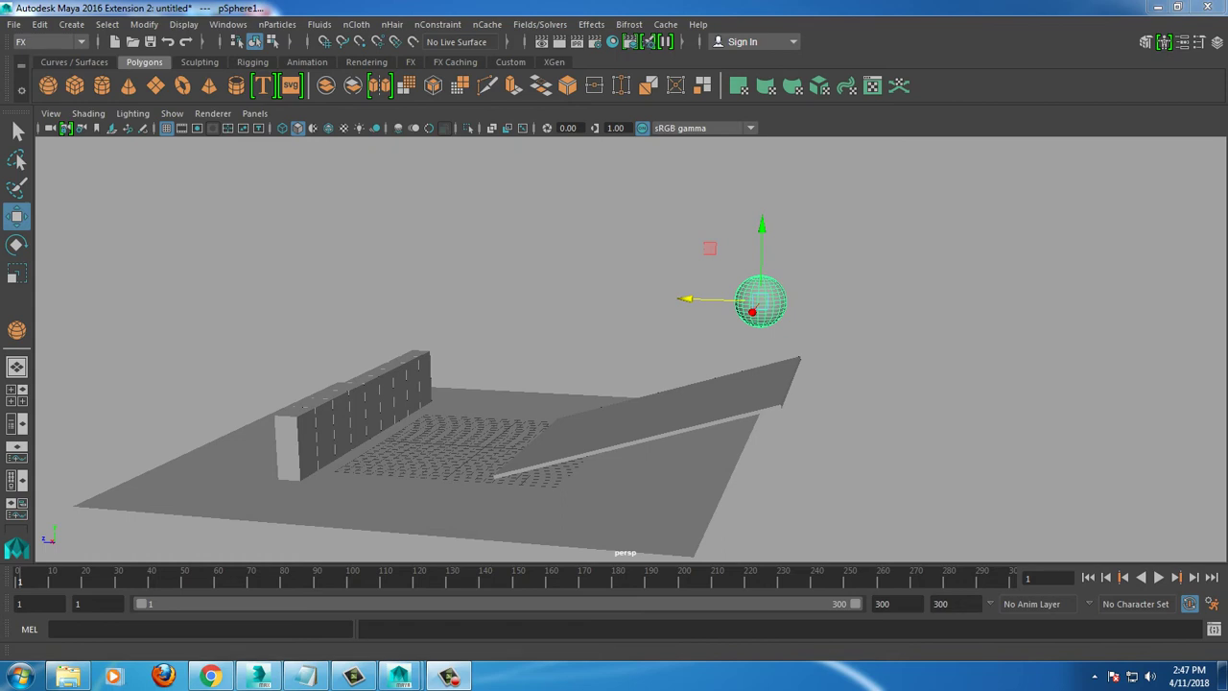
Step: Preview playback and keep the time slider playback speed at real-time
key(alt+v)
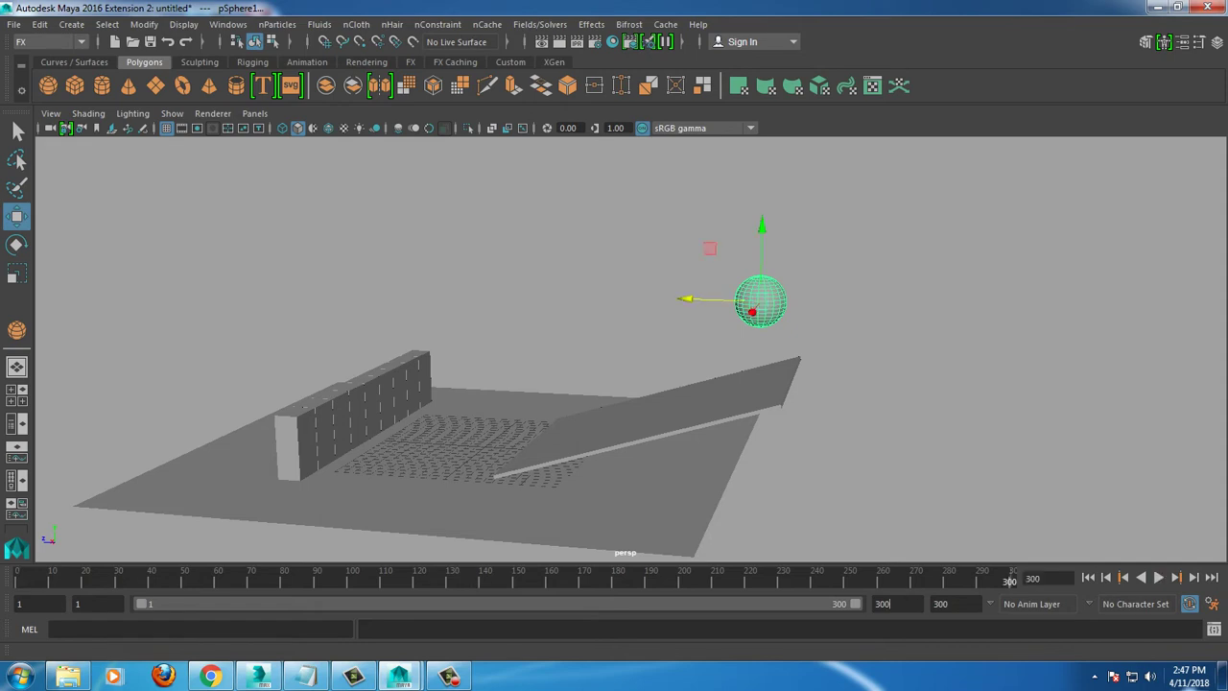
click(1190, 604)
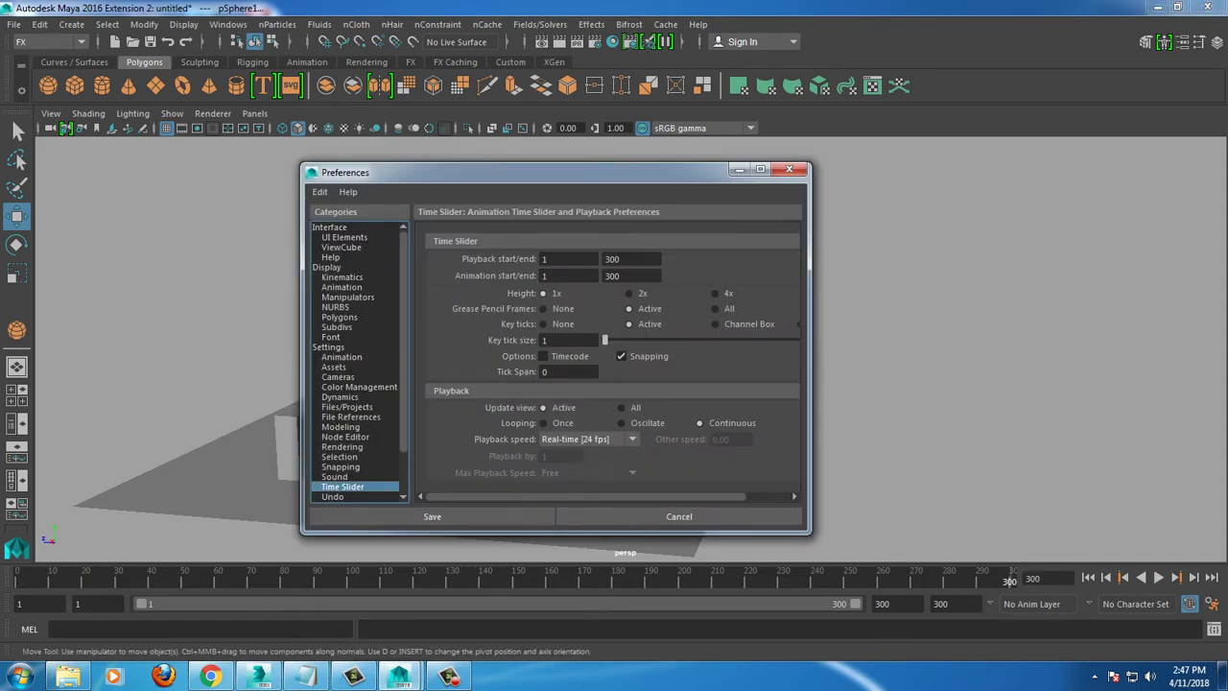
click(587, 439)
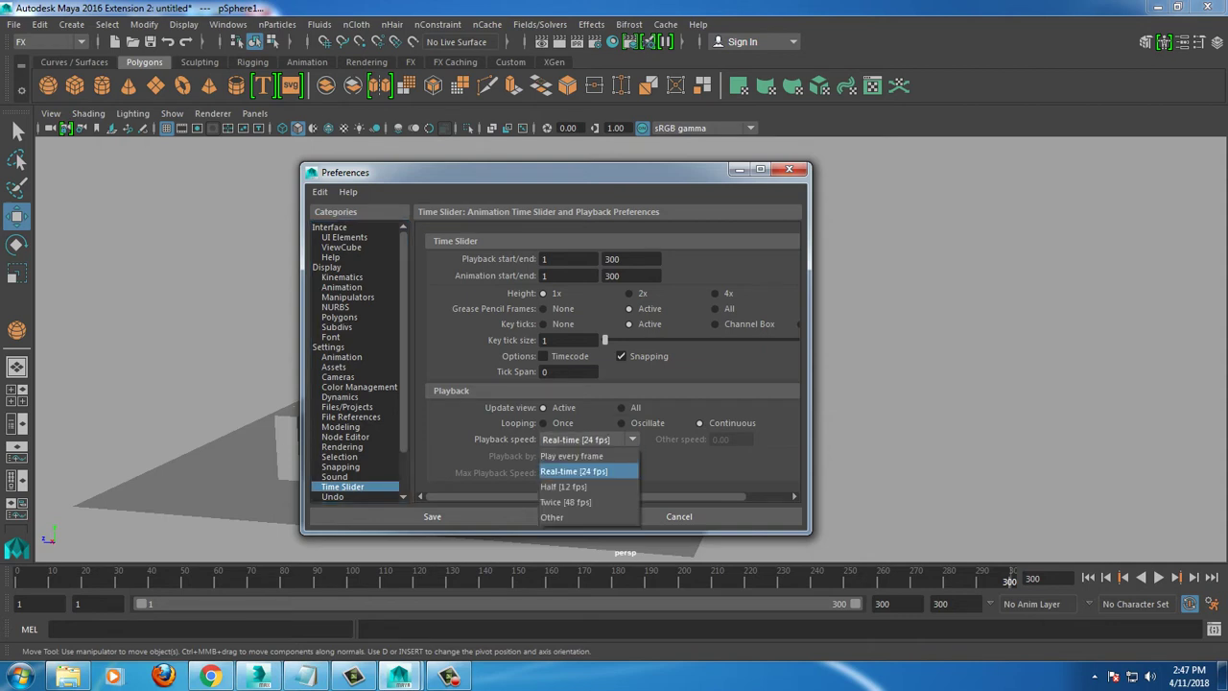
key(Escape)
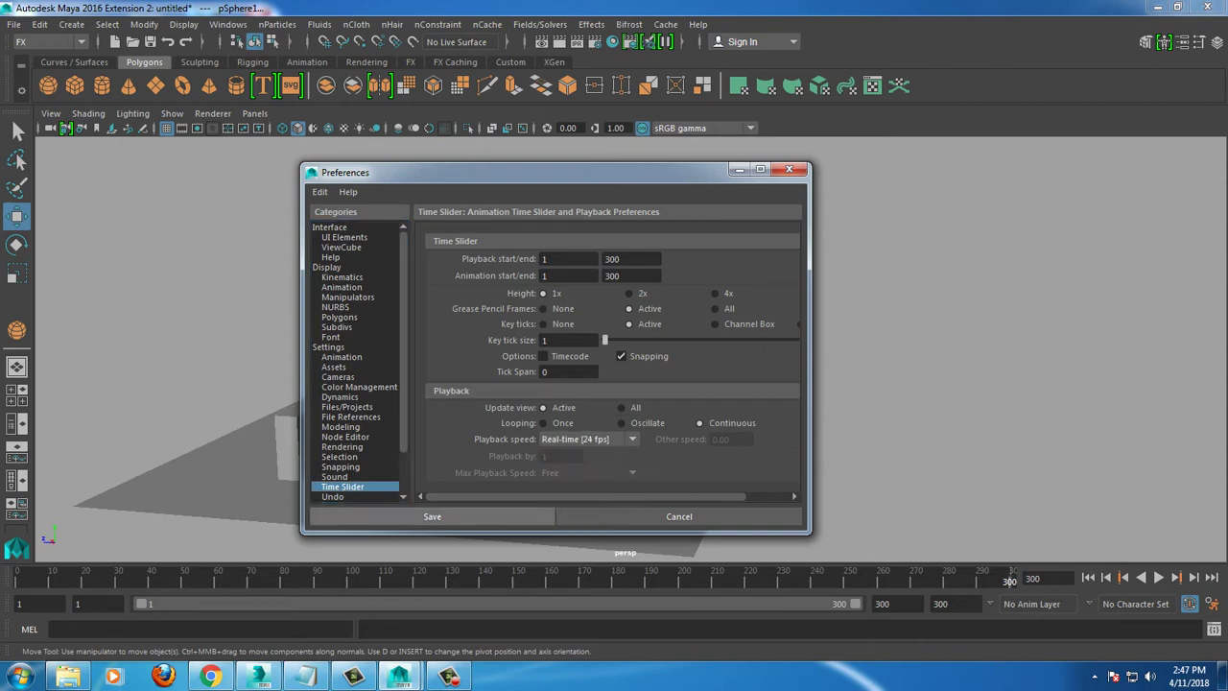
click(432, 517)
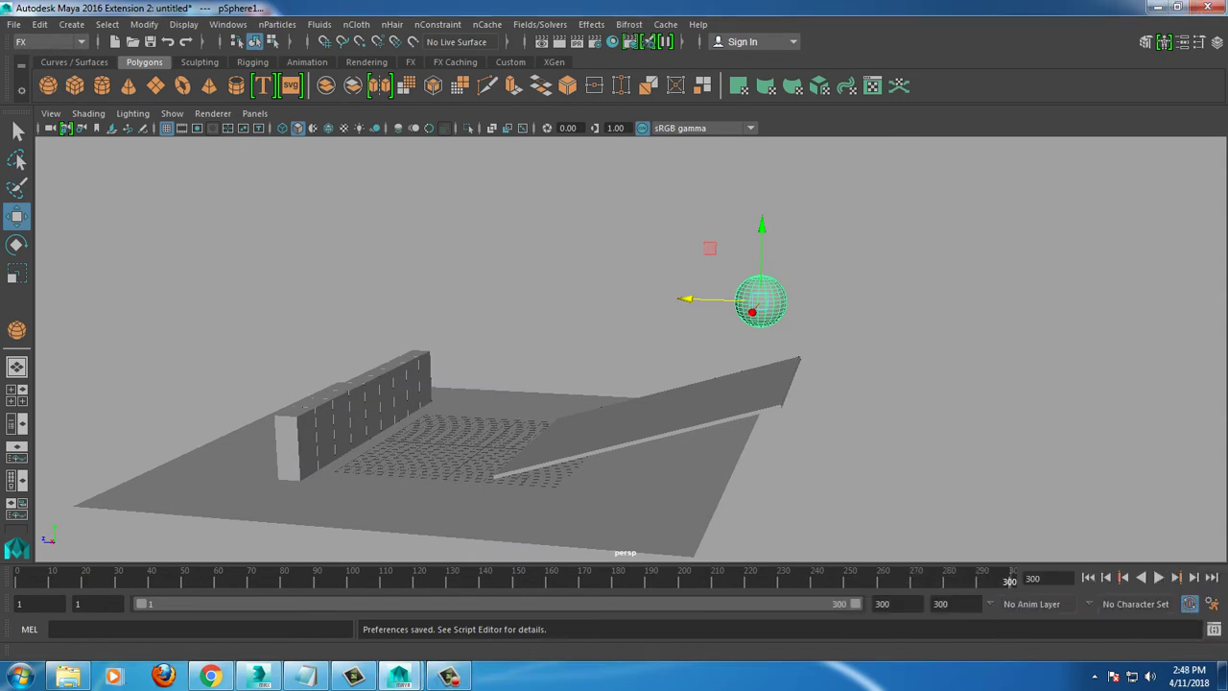
click(1212, 604)
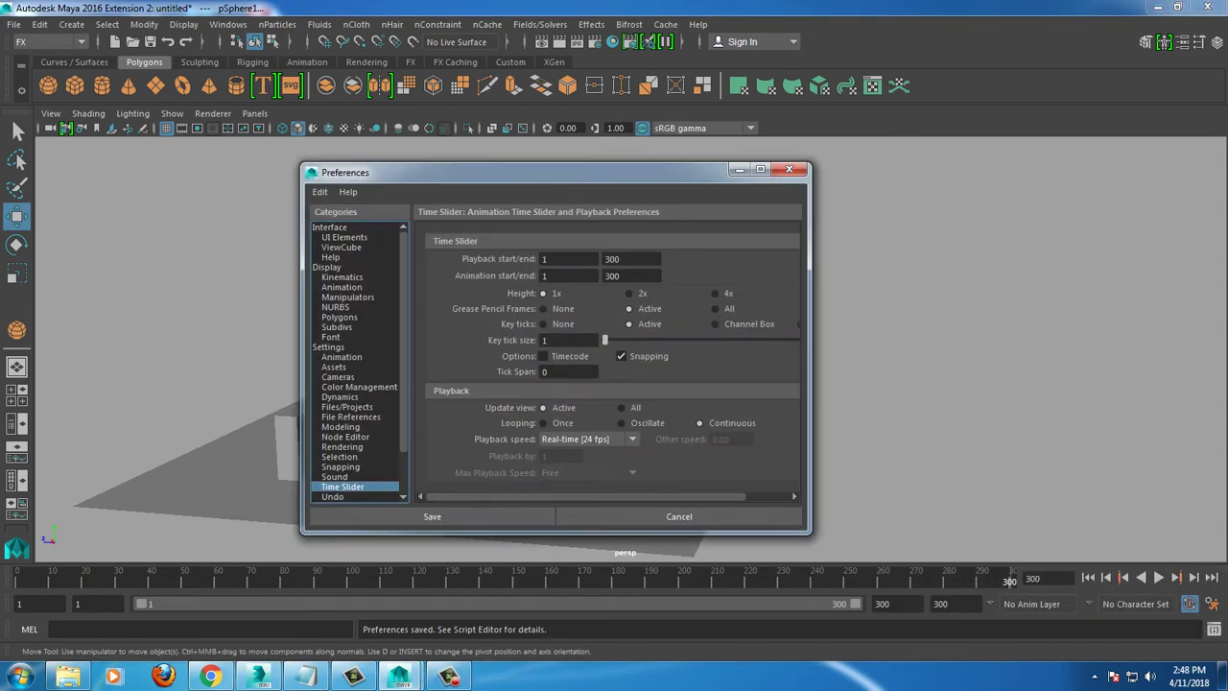
click(585, 438)
click(576, 471)
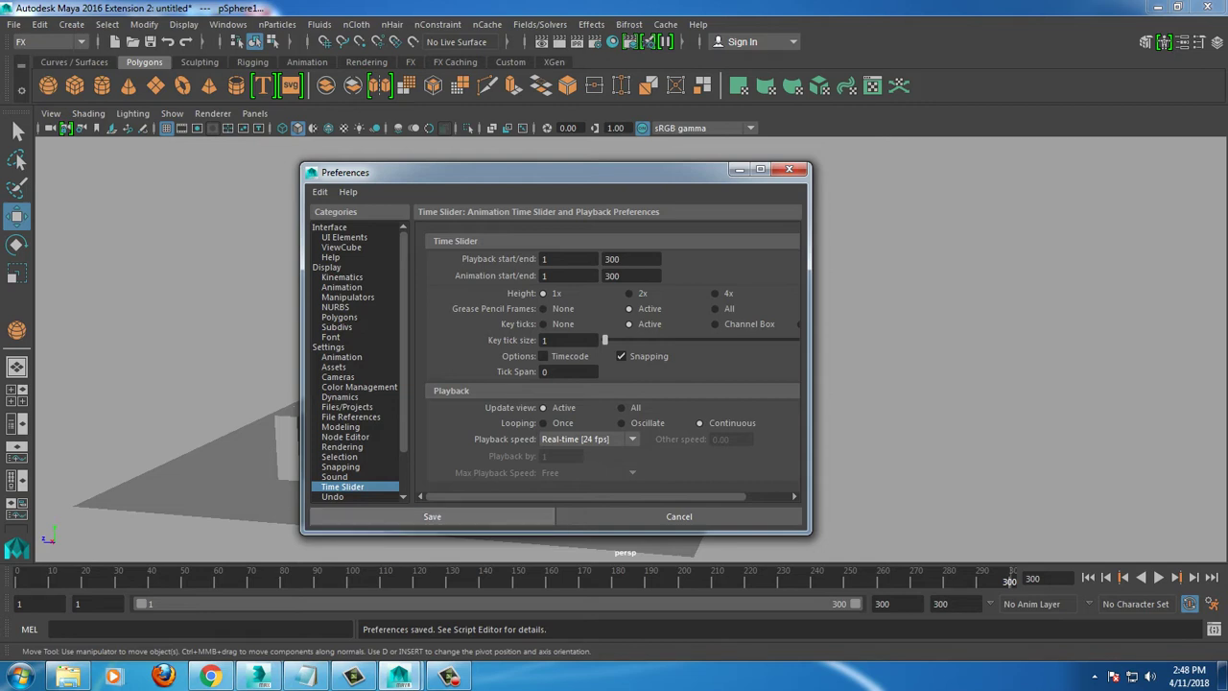
key(Return)
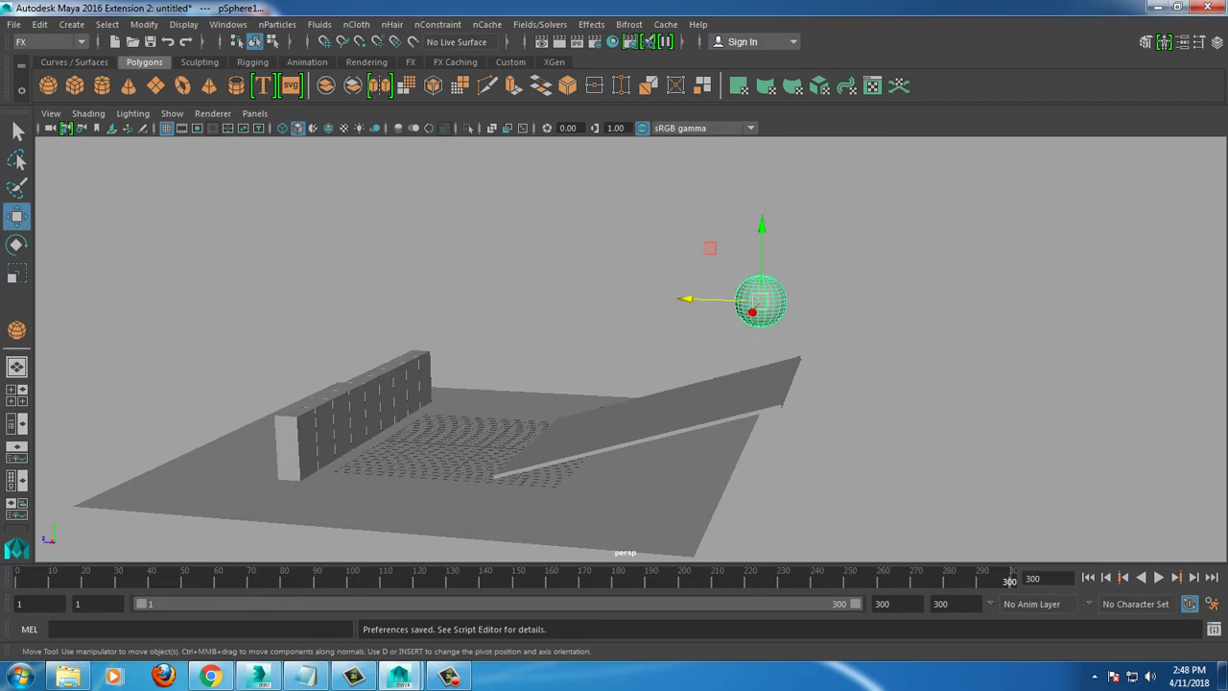
Step: With the FX menu set active, create rigidBody1 on the sphere as an active rigid body
click(50, 41)
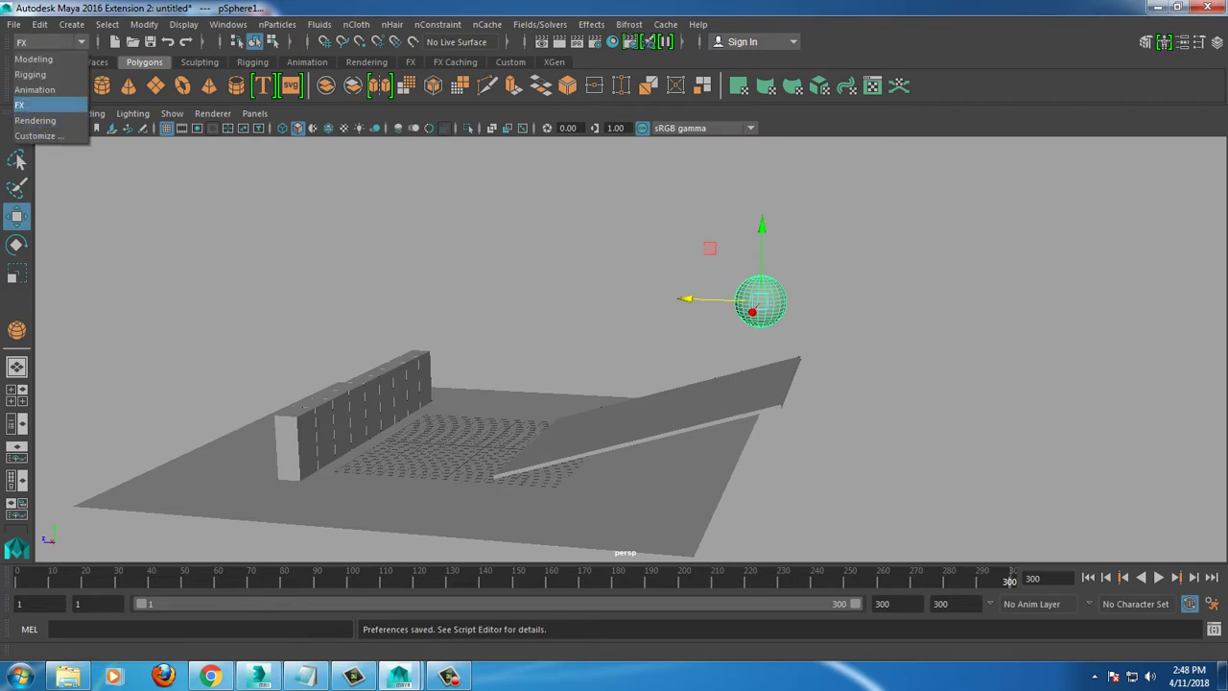
click(22, 105)
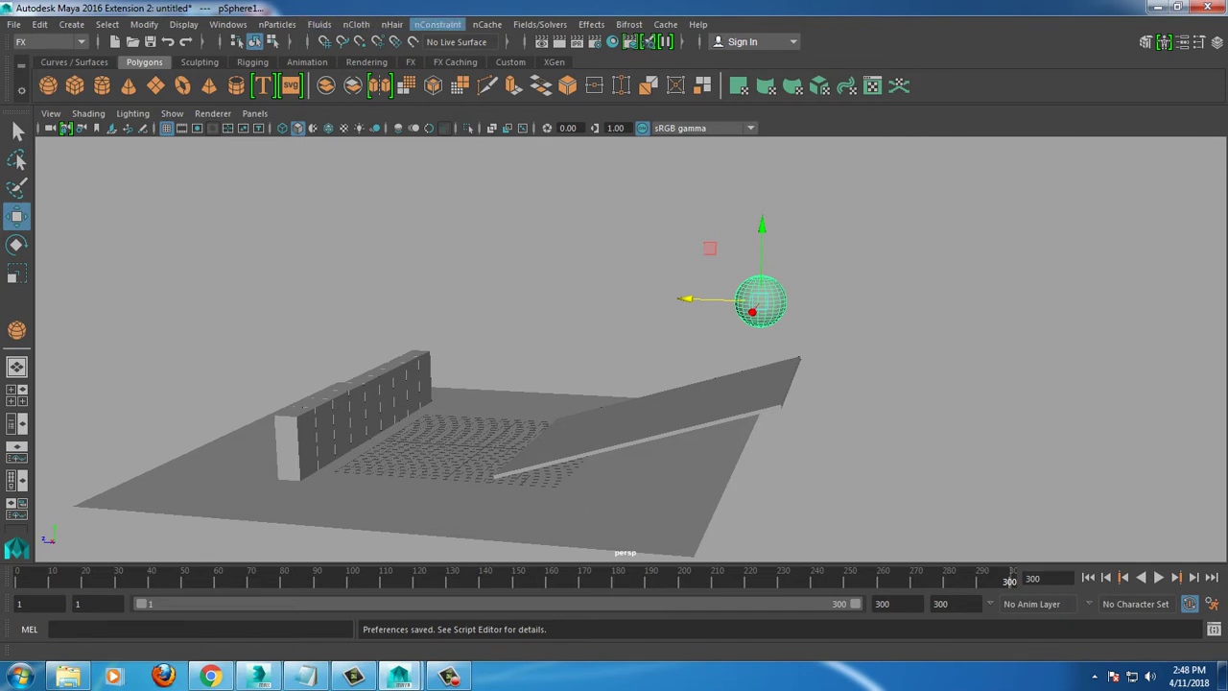
click(437, 24)
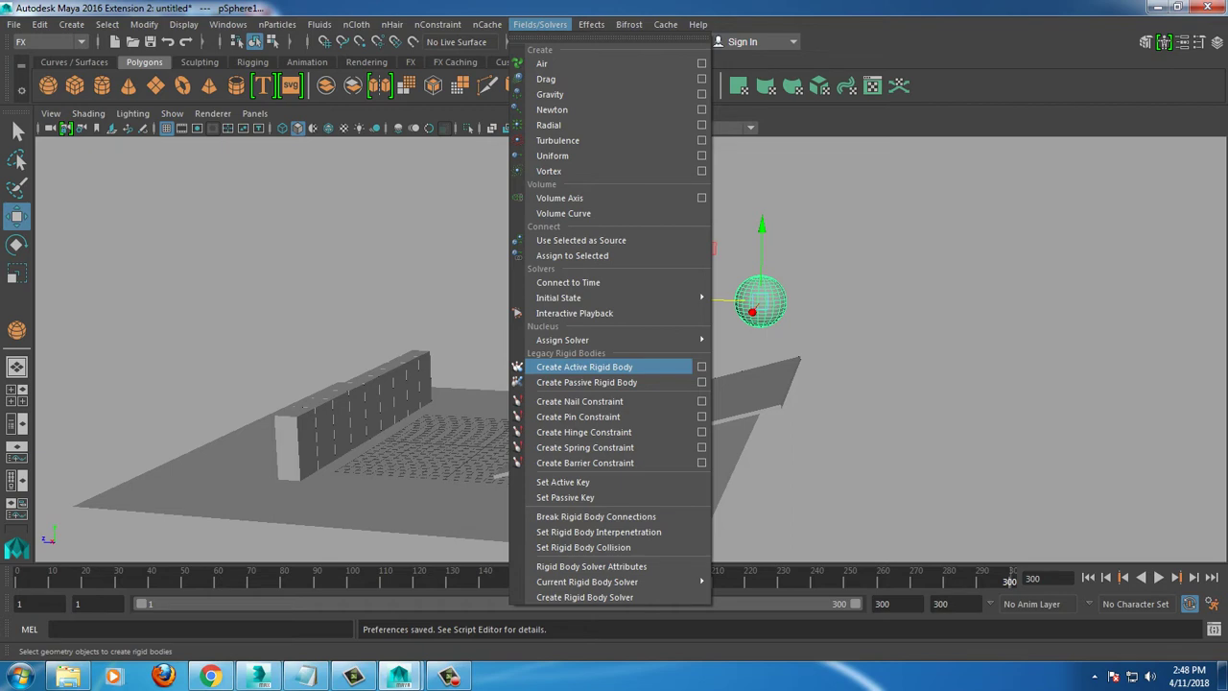
click(584, 367)
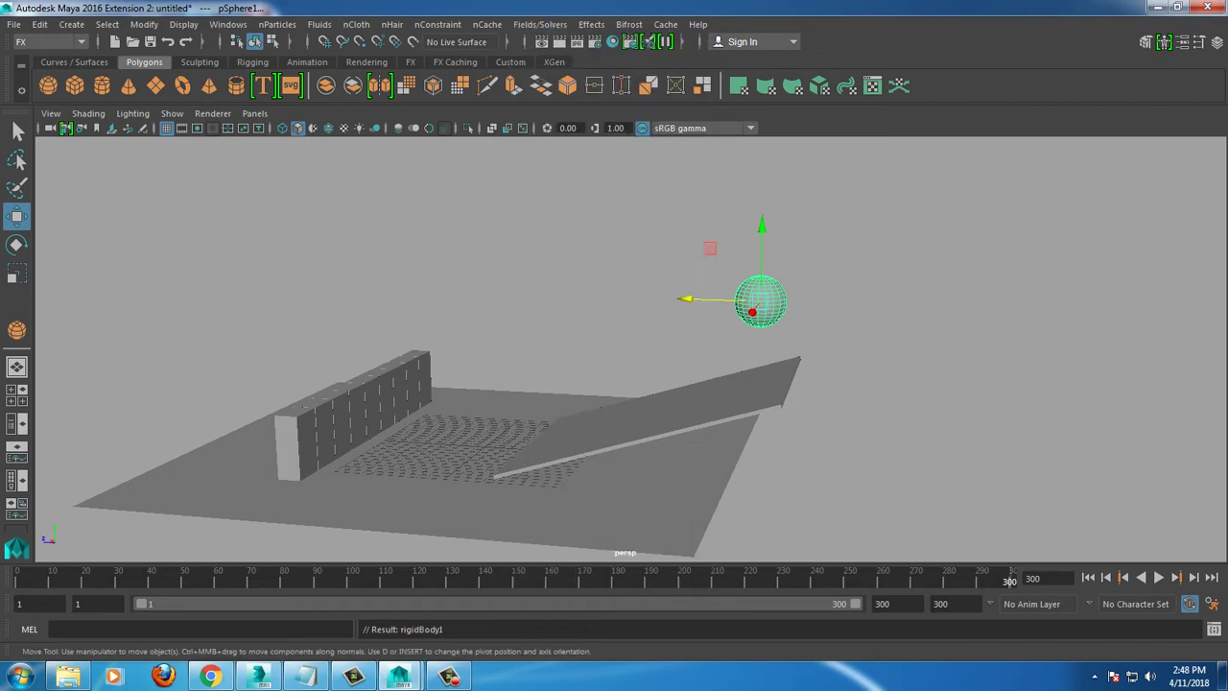
Step: Select the ground plane and ramp and make them passive rigid bodies rigidBody2 and rigidBody3
drag(222, 322, 673, 559)
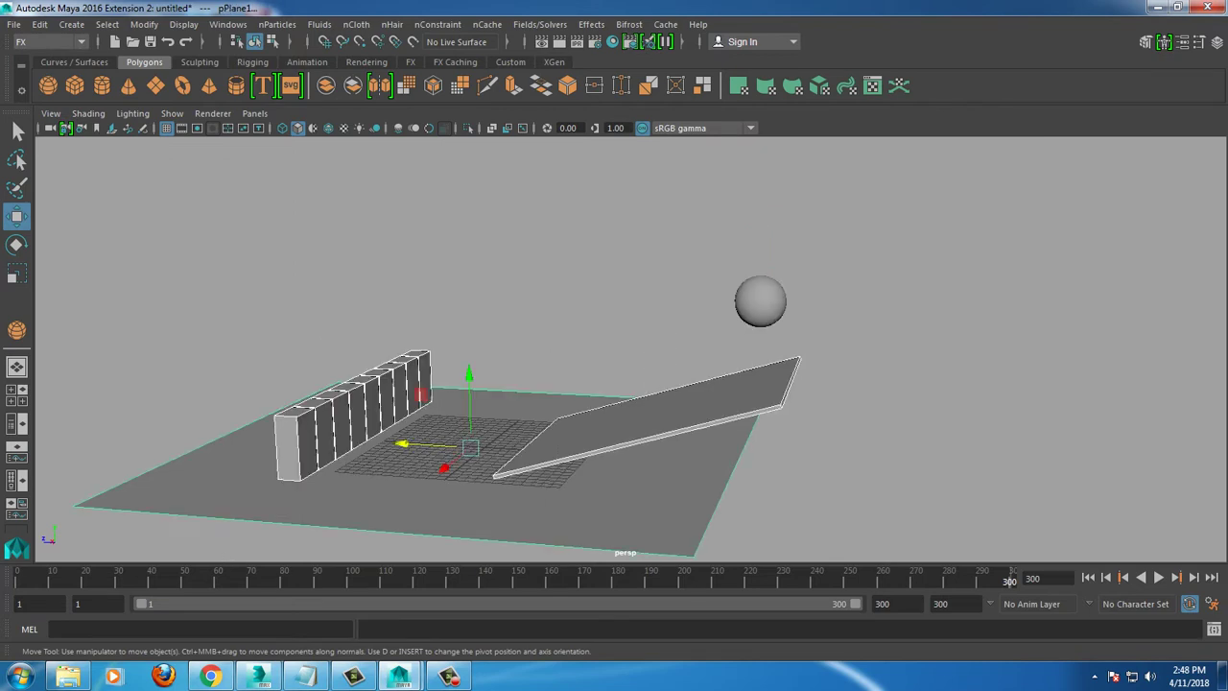
click(960, 240)
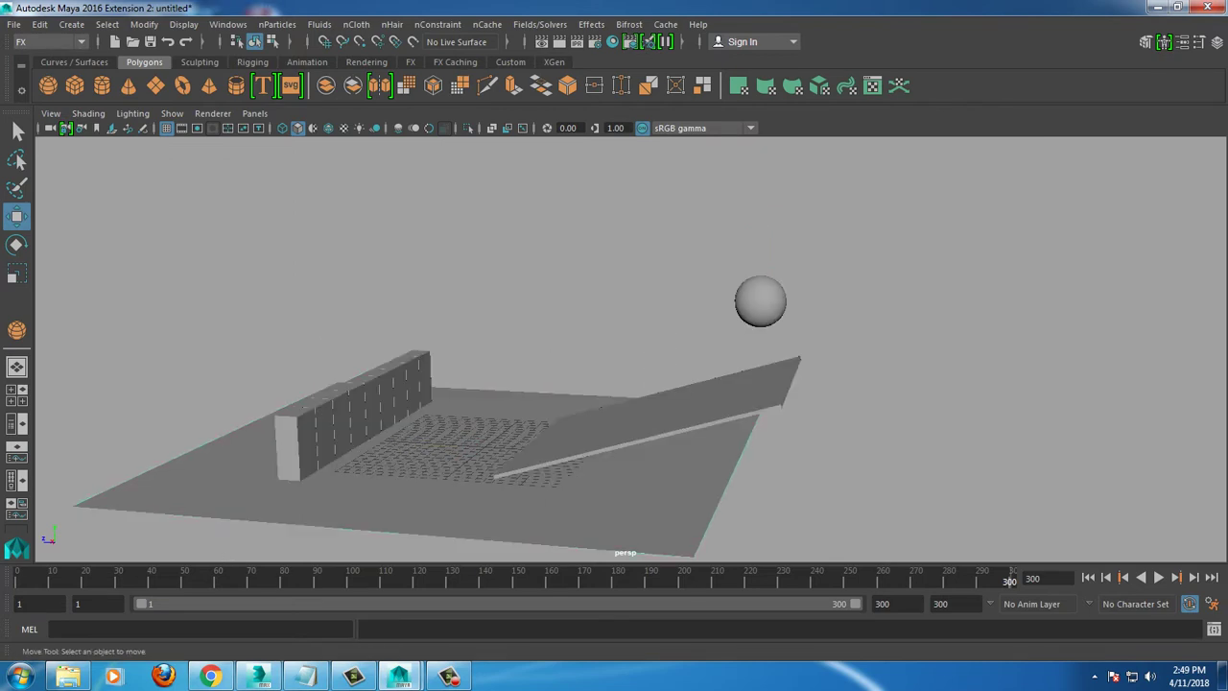
drag(504, 407, 649, 555)
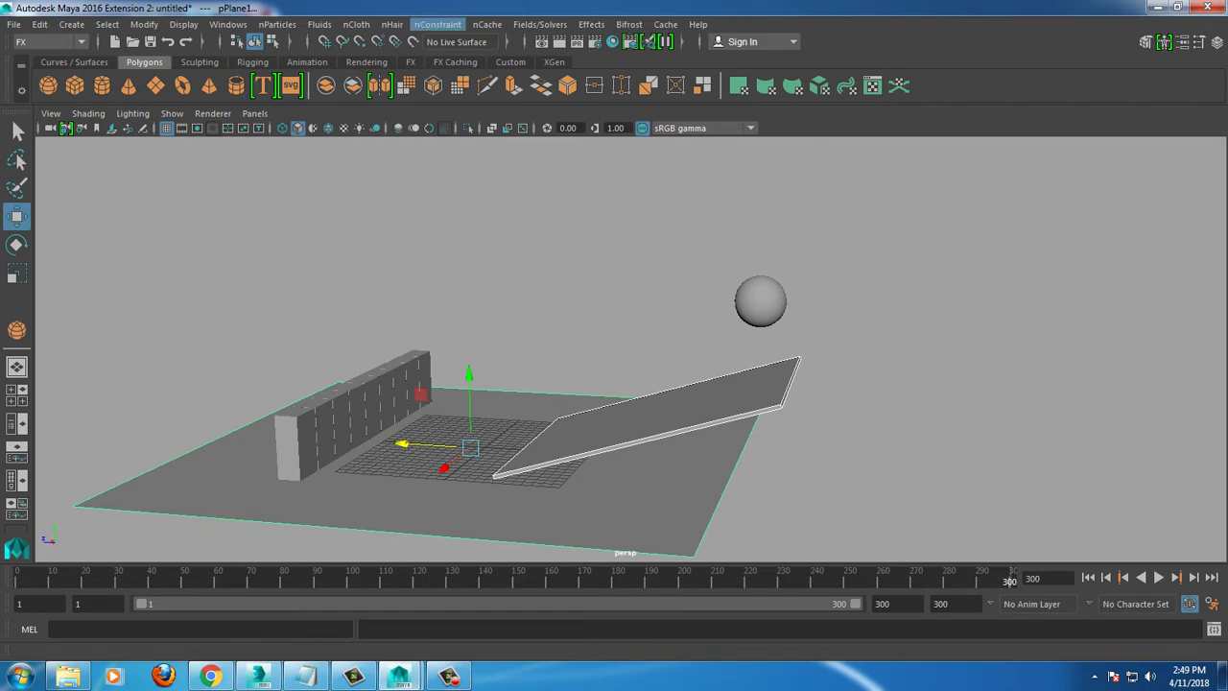
click(356, 24)
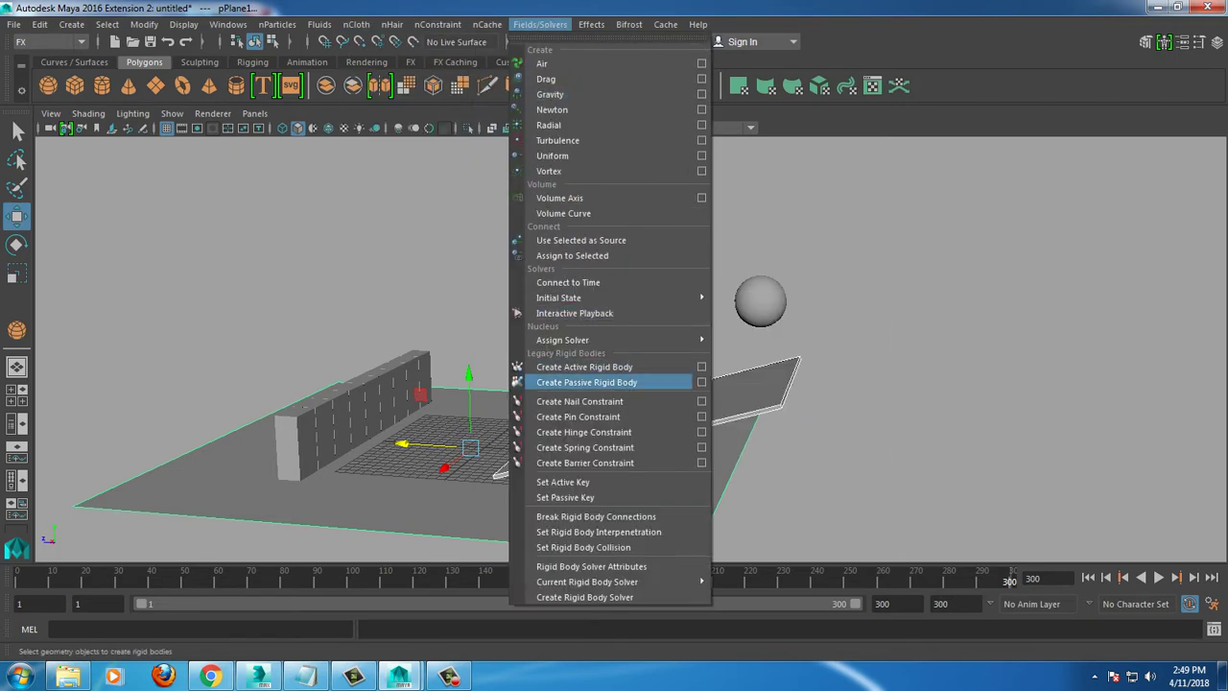
click(595, 382)
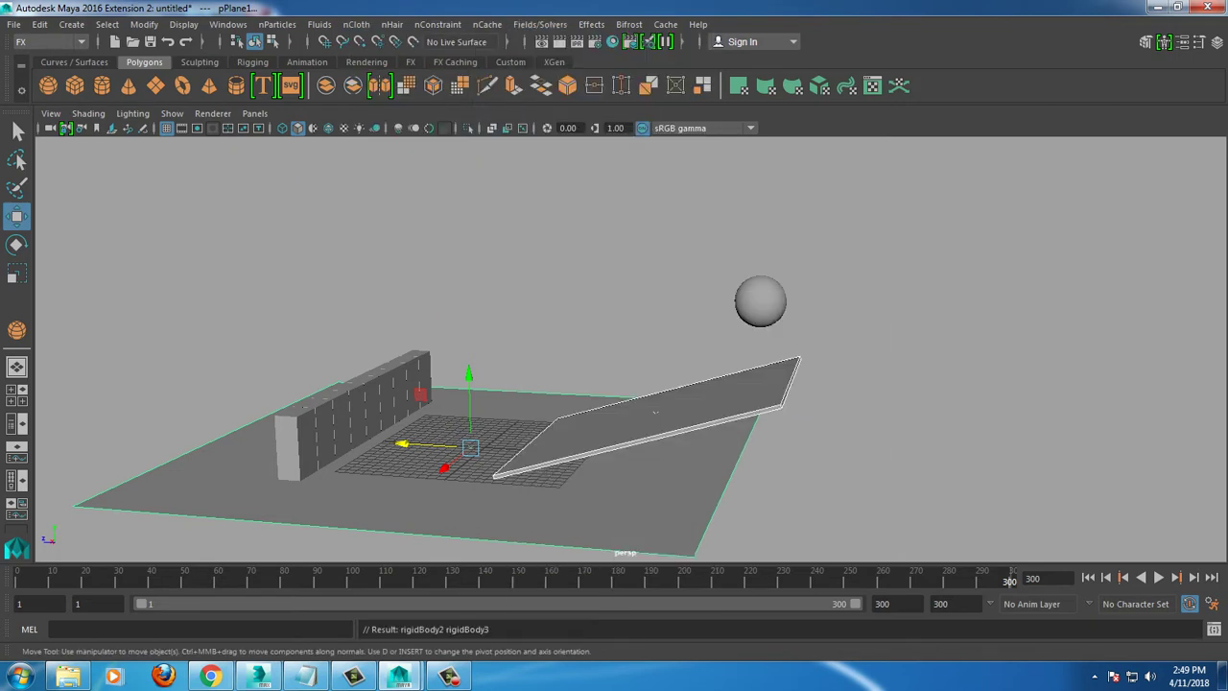
Step: Deselect, then marquee-select all the cubes of the wall from a low side angle
click(959, 211)
alt+drag(672, 240, 671, 192)
mouse_move(272, 310)
mouse_down()
mouse_move(455, 402)
mouse_move(460, 460)
mouse_move(408, 446)
mouse_up()
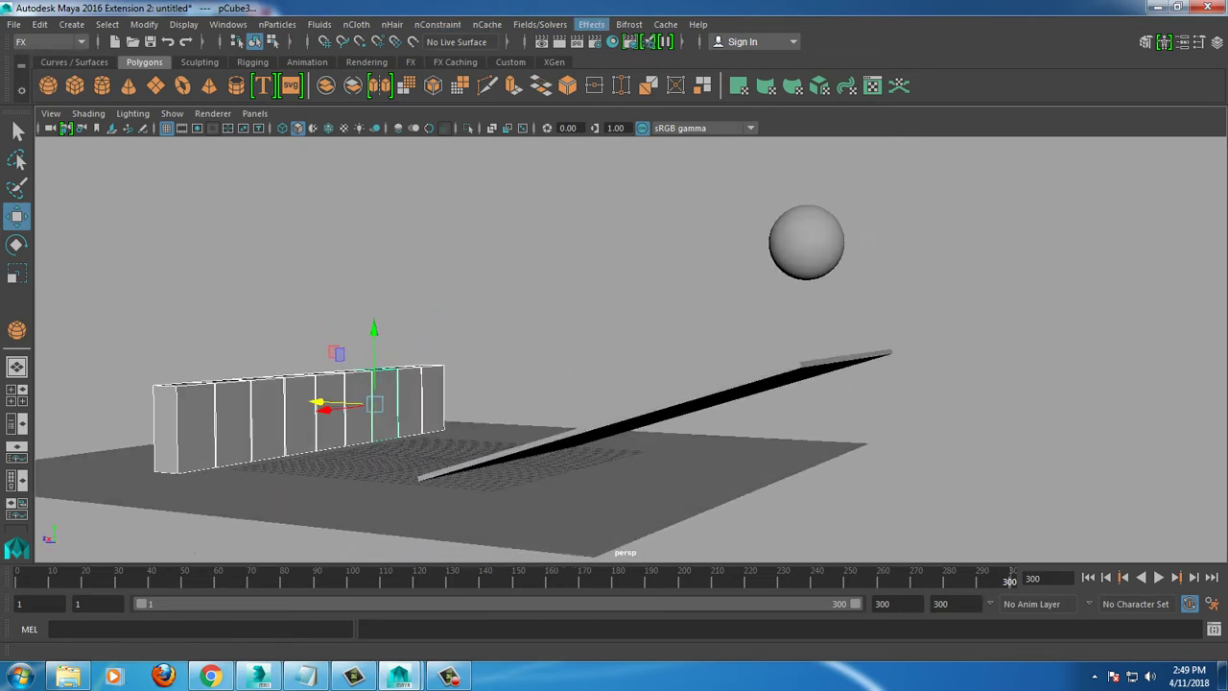
Step: Make the wall cubes active rigid bodies and test-play the simulation
click(540, 24)
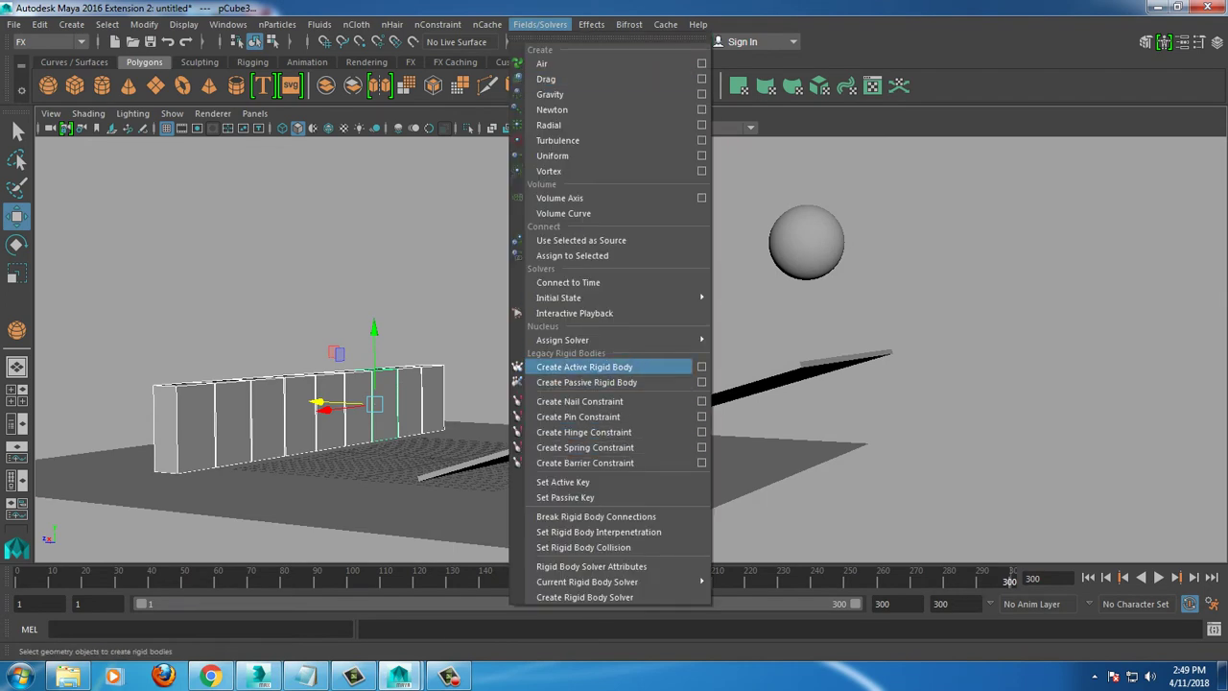
click(585, 367)
alt+drag(584, 367, 557, 355)
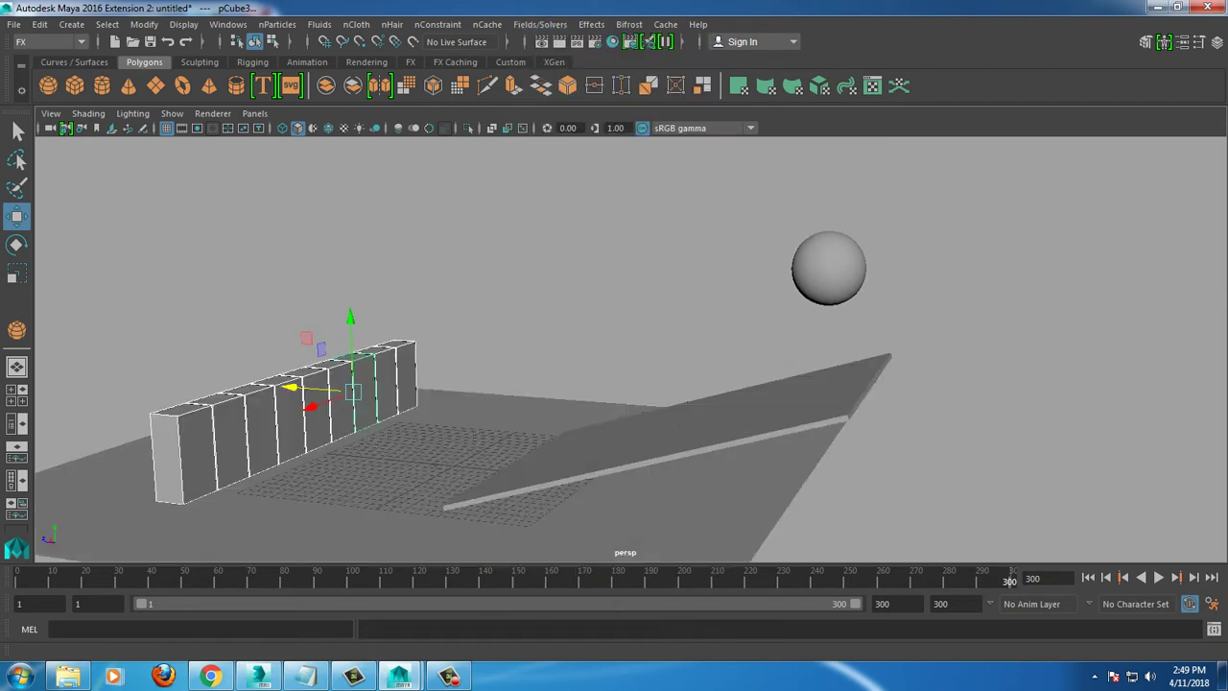
click(1159, 576)
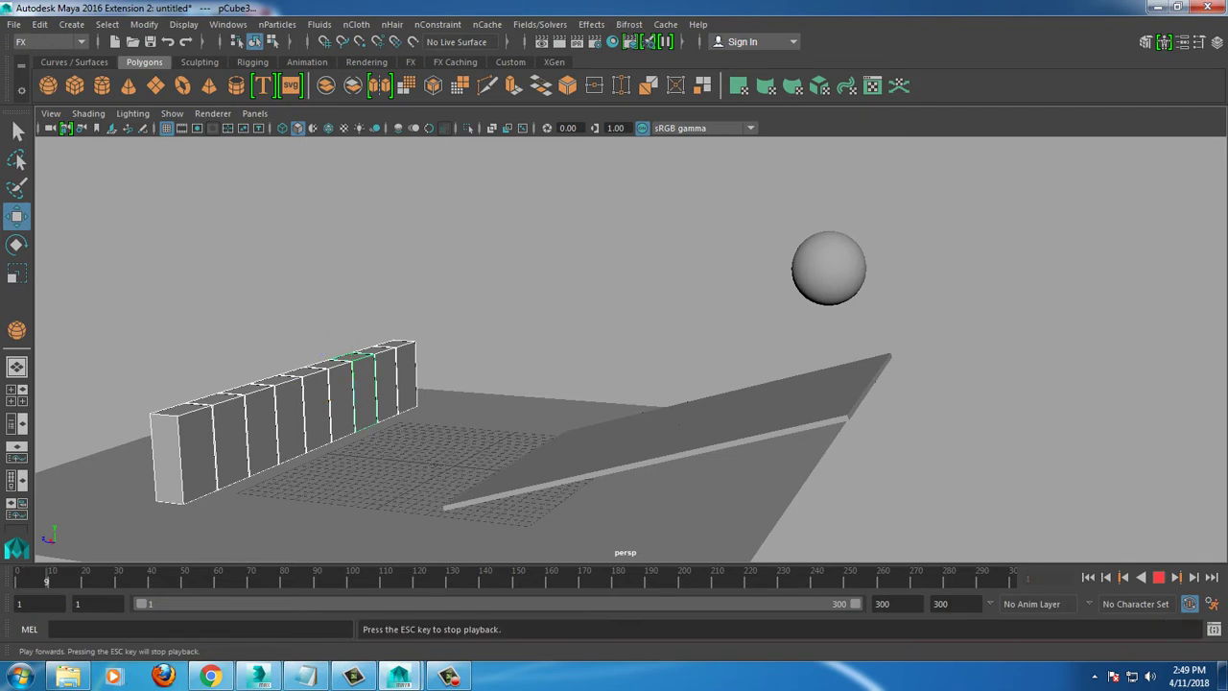
key(Escape)
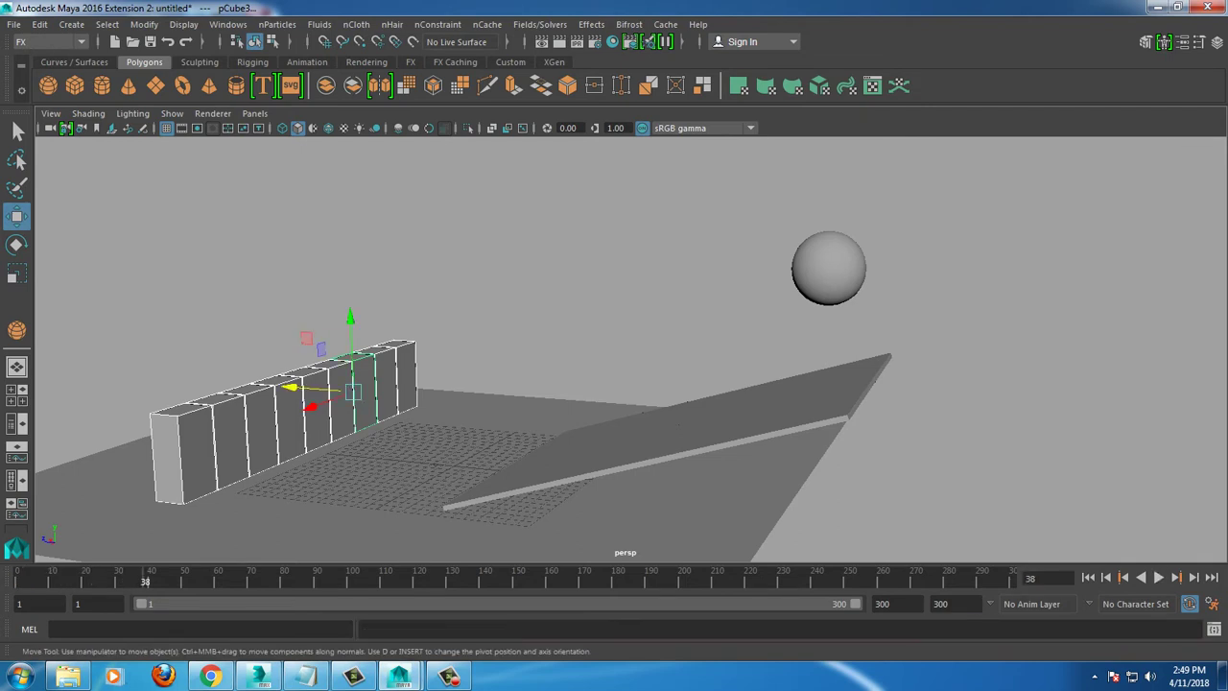
Step: Add gravityField1 to the sphere, play to frame 166, and set the playback end to 1000
click(829, 269)
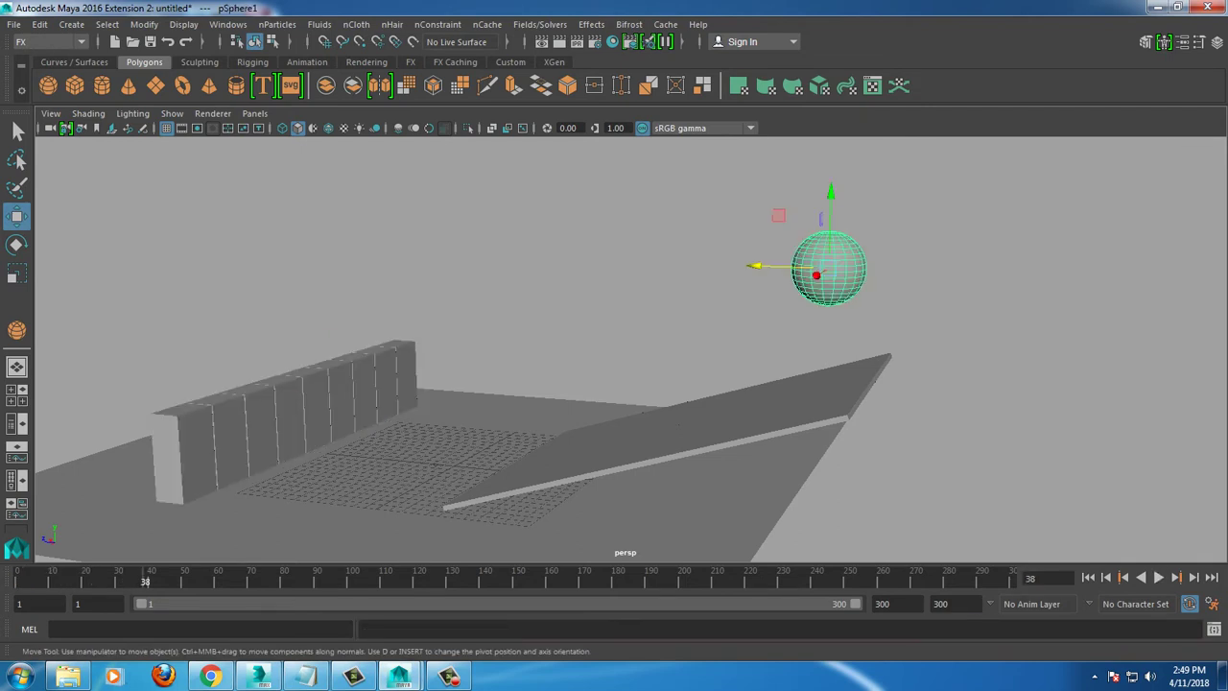
click(540, 24)
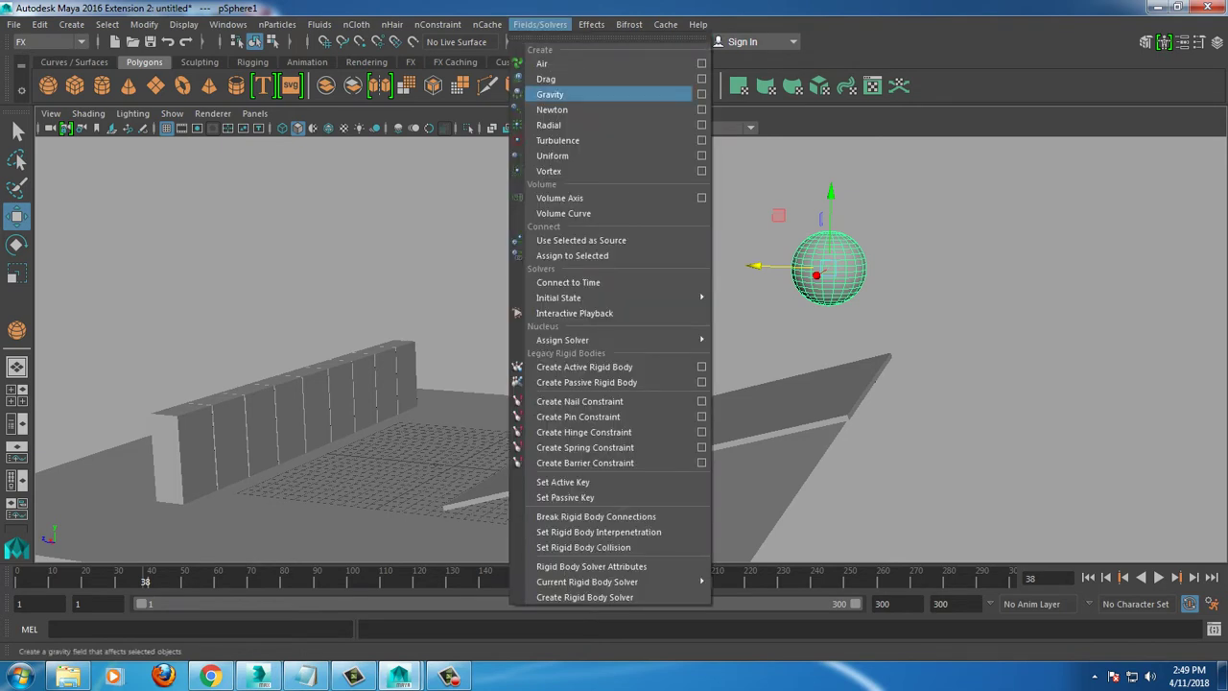
click(566, 94)
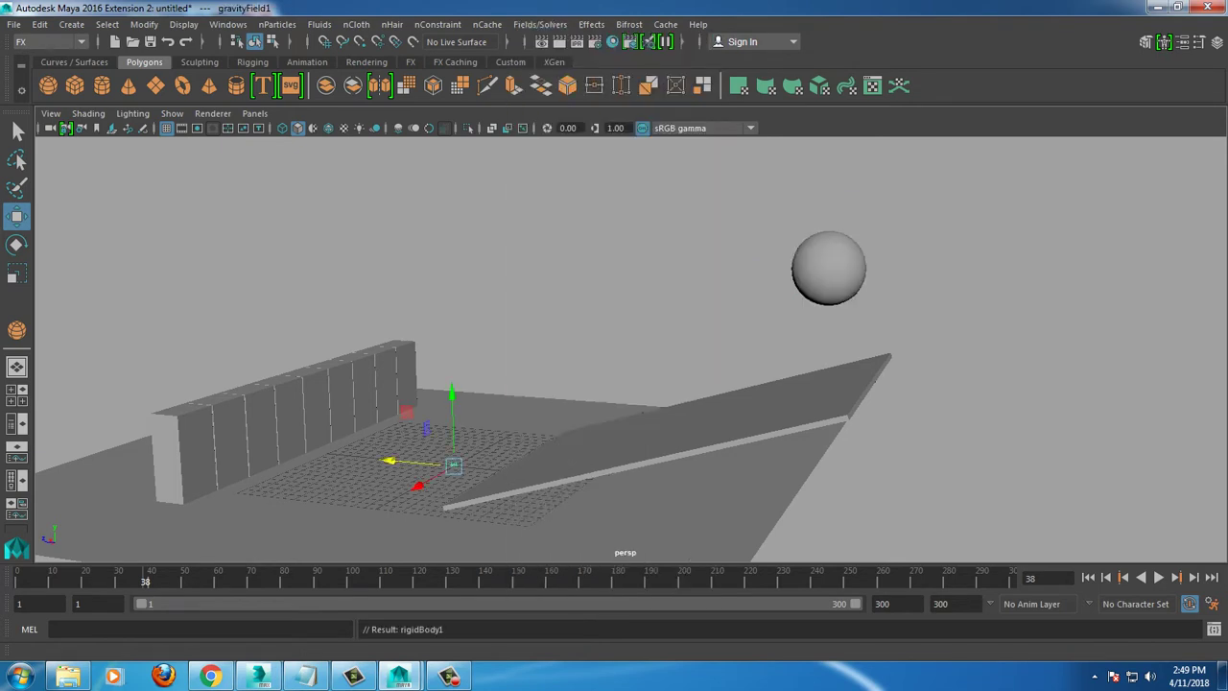
click(1158, 577)
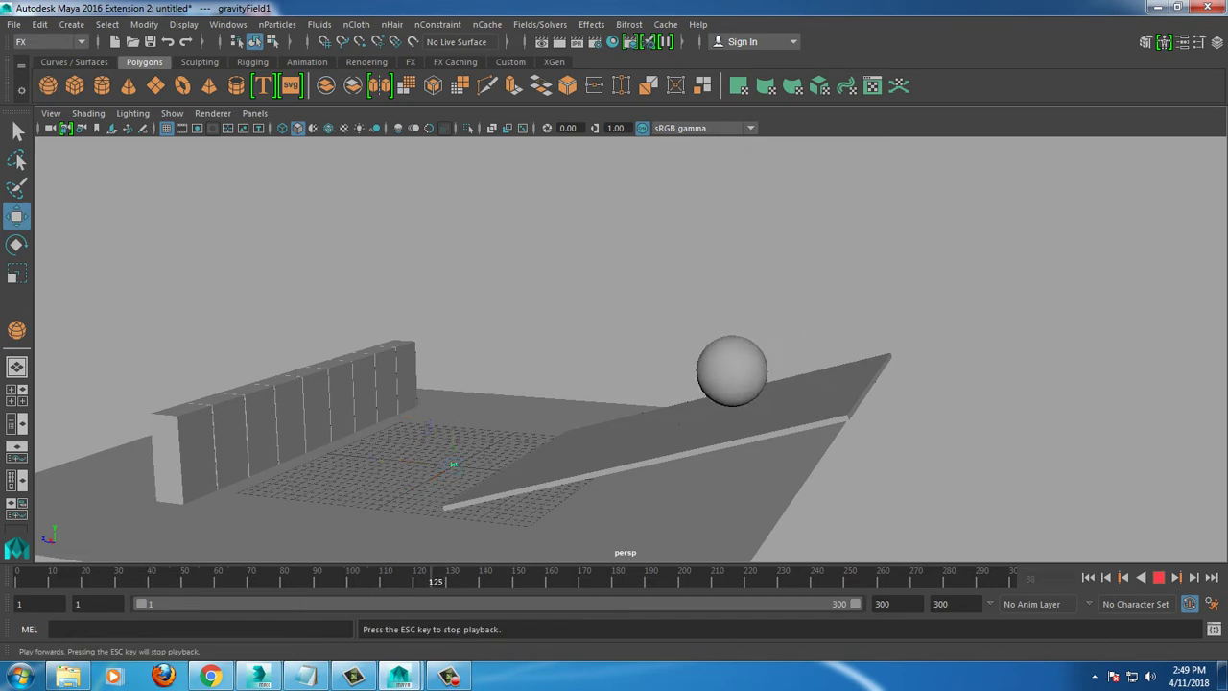
click(1158, 576)
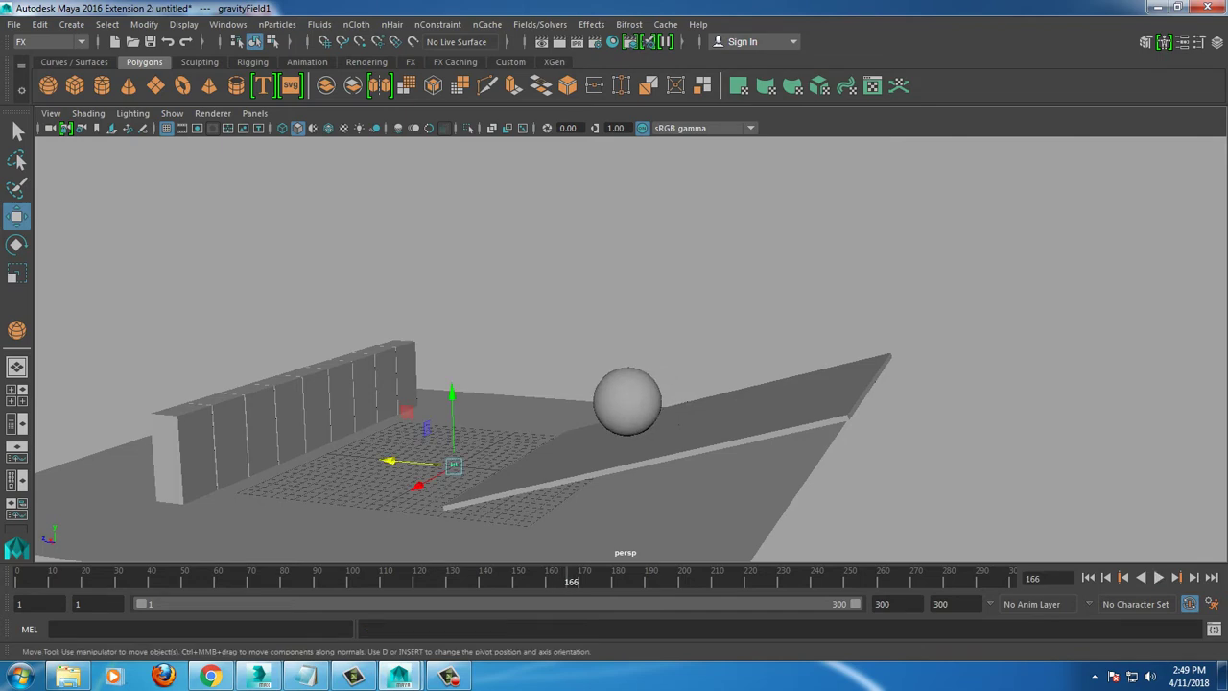
key(Return)
text(1000)
key(Return)
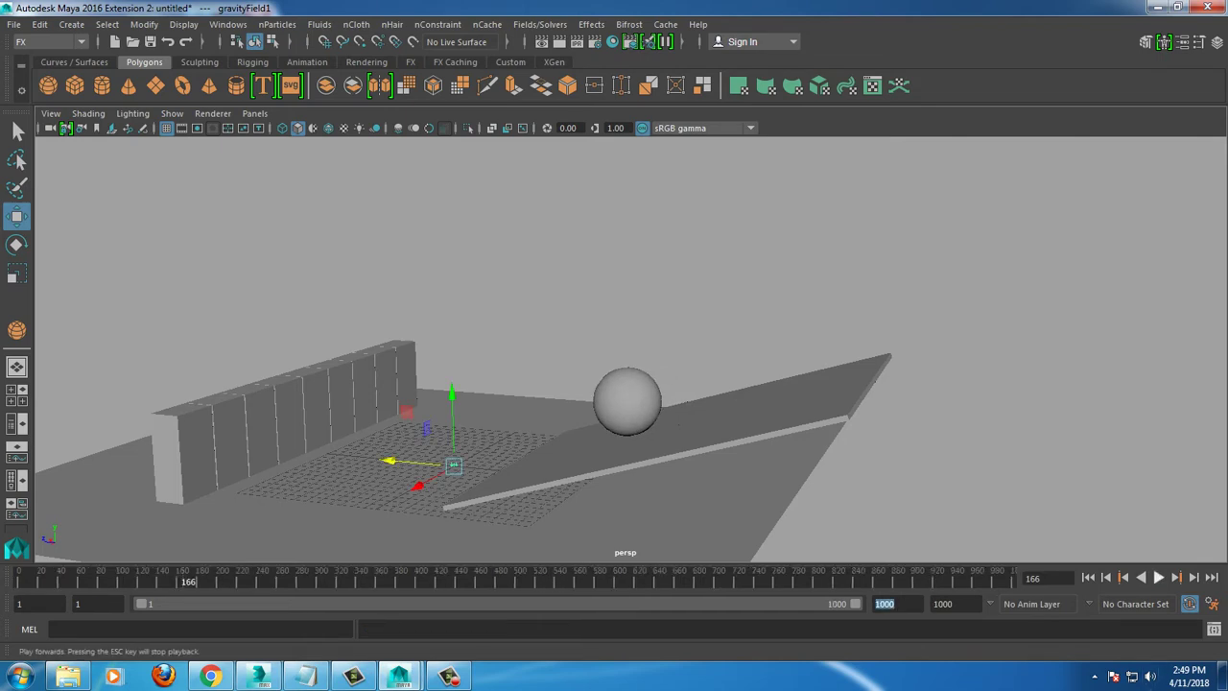
Step: Play the 1000-frame simulation to watch the sphere scatter the wall, then stop and rewind to frame 1
click(1159, 577)
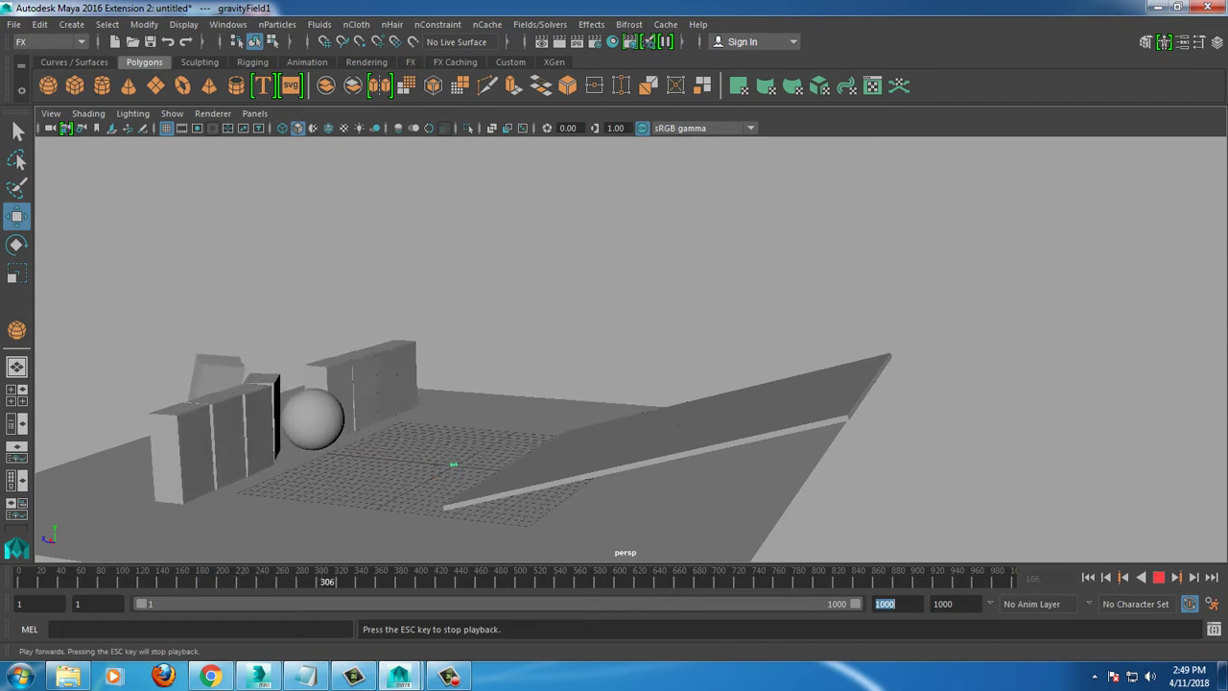
mouse_move(453, 465)
alt+mouse_down()
mouse_move(470, 482)
mouse_move(575, 490)
mouse_move(543, 480)
alt+mouse_up()
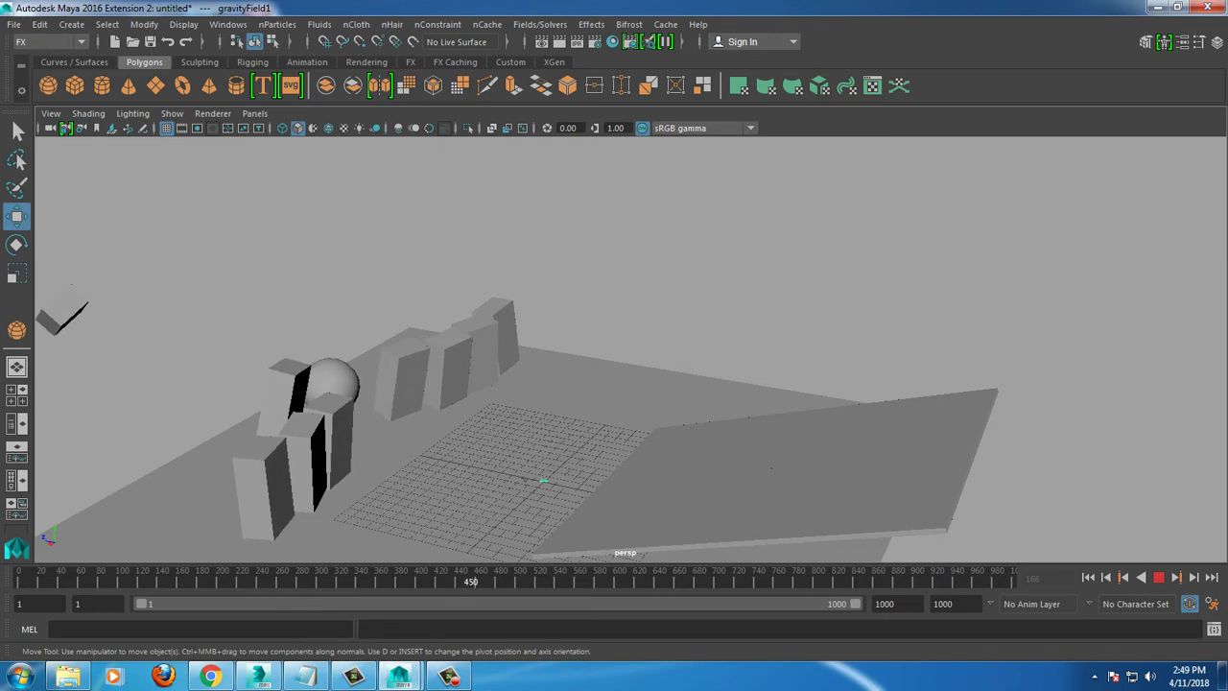
click(1158, 577)
click(1088, 576)
Step: Add gravityField2 to the wall cubes and test-play their fall
alt+drag(576, 432, 633, 336)
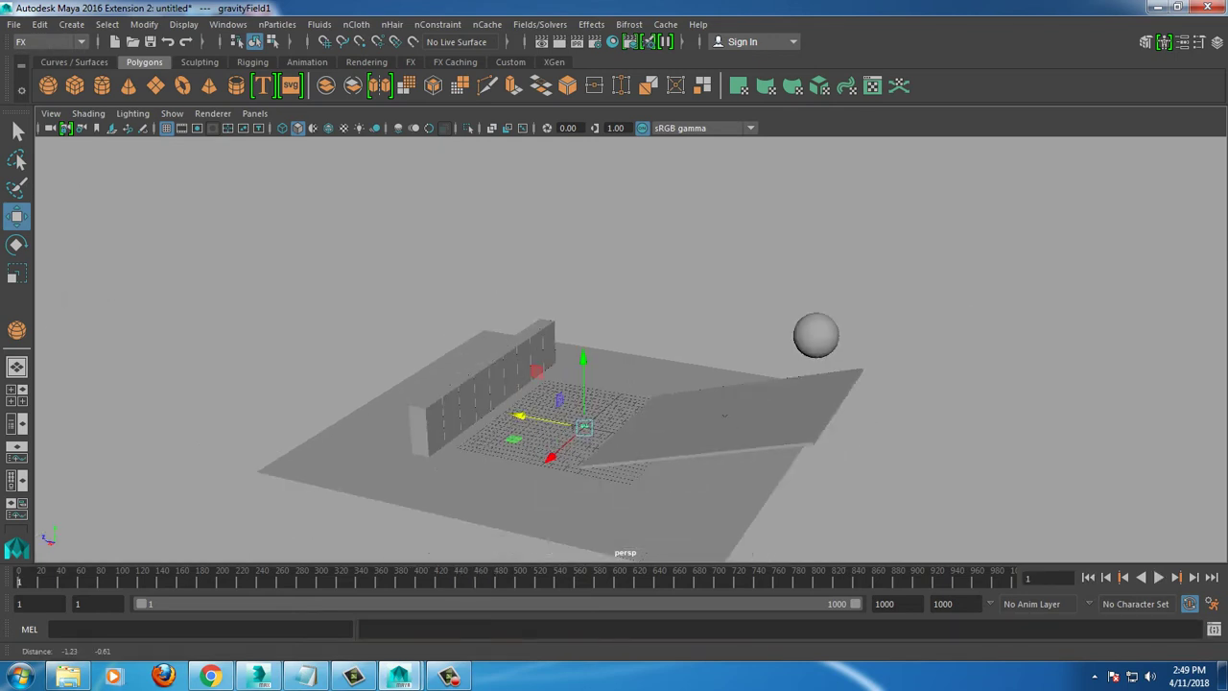
mouse_move(614, 384)
alt+mouse_down()
mouse_move(620, 403)
mouse_move(499, 327)
alt+mouse_up()
click(495, 398)
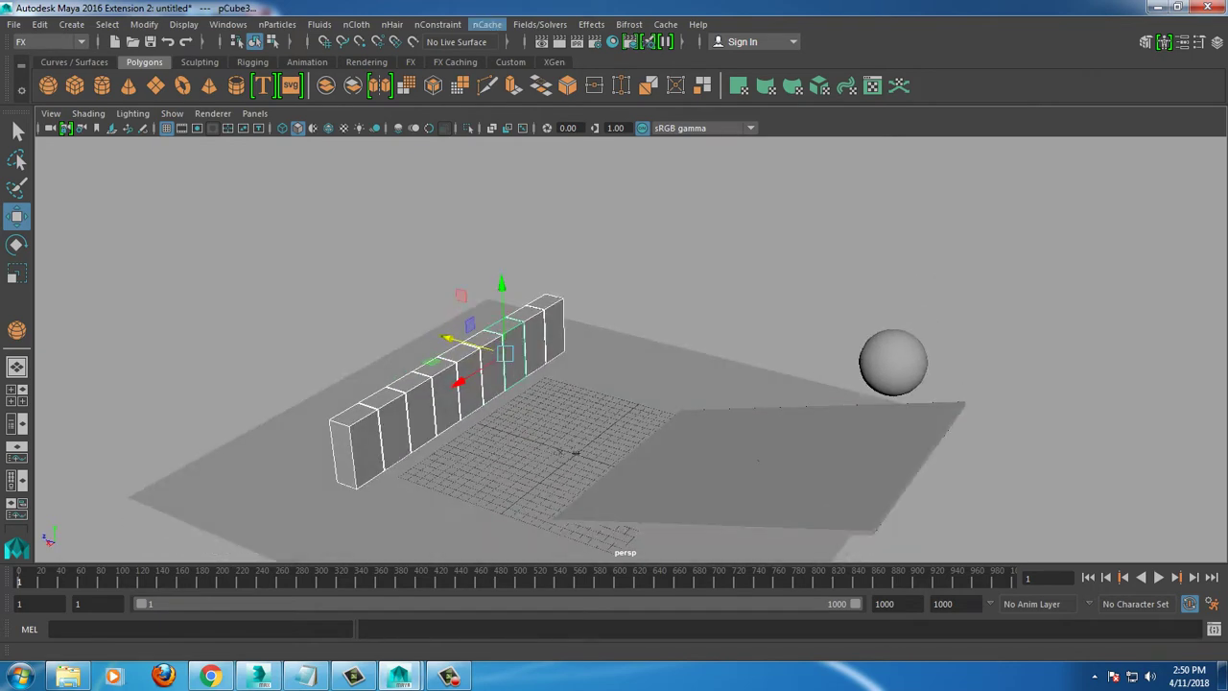
click(540, 24)
click(543, 93)
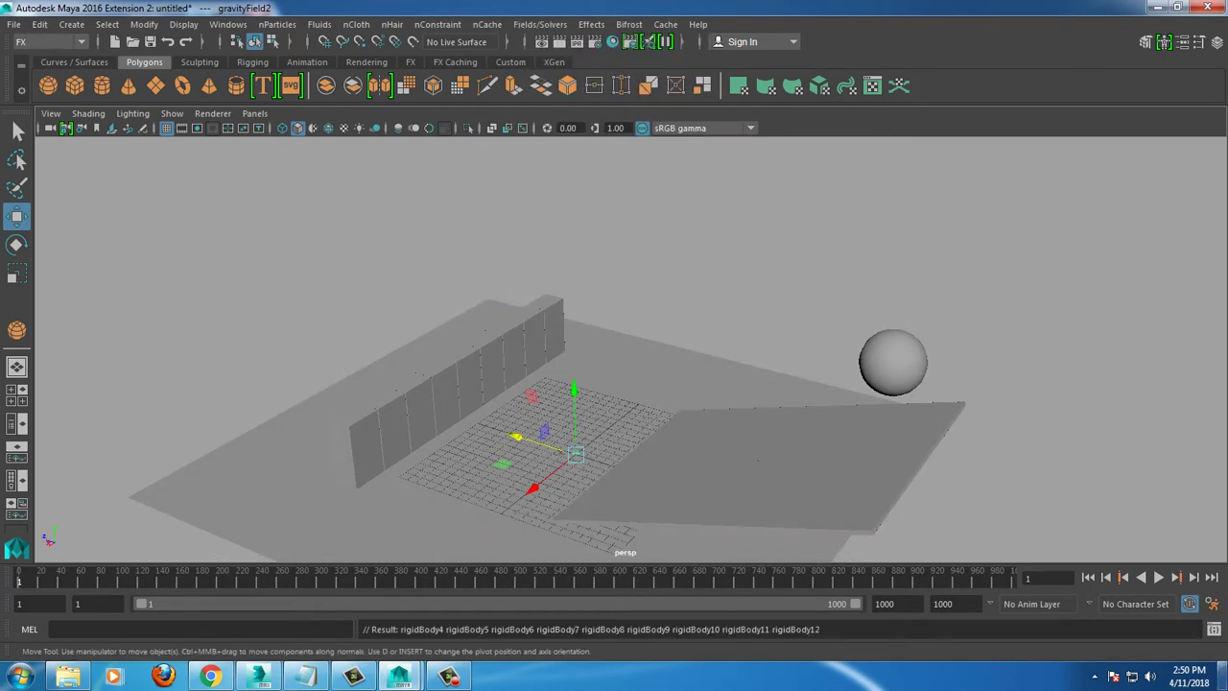
click(1158, 577)
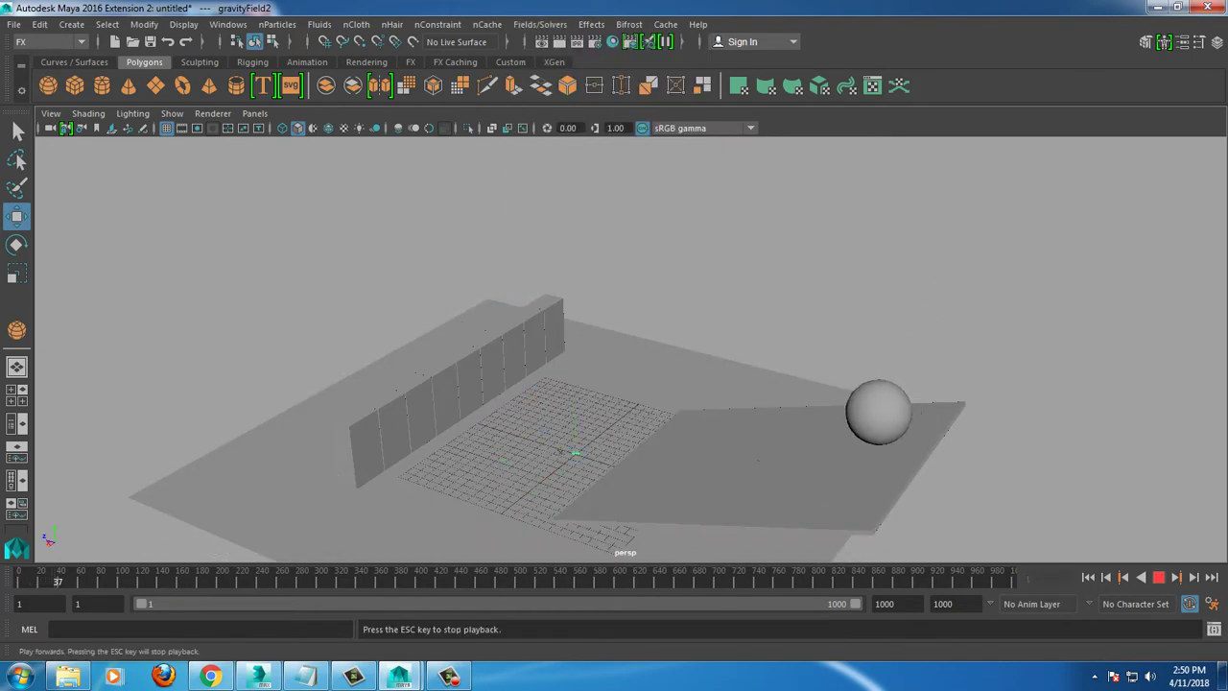
key(Escape)
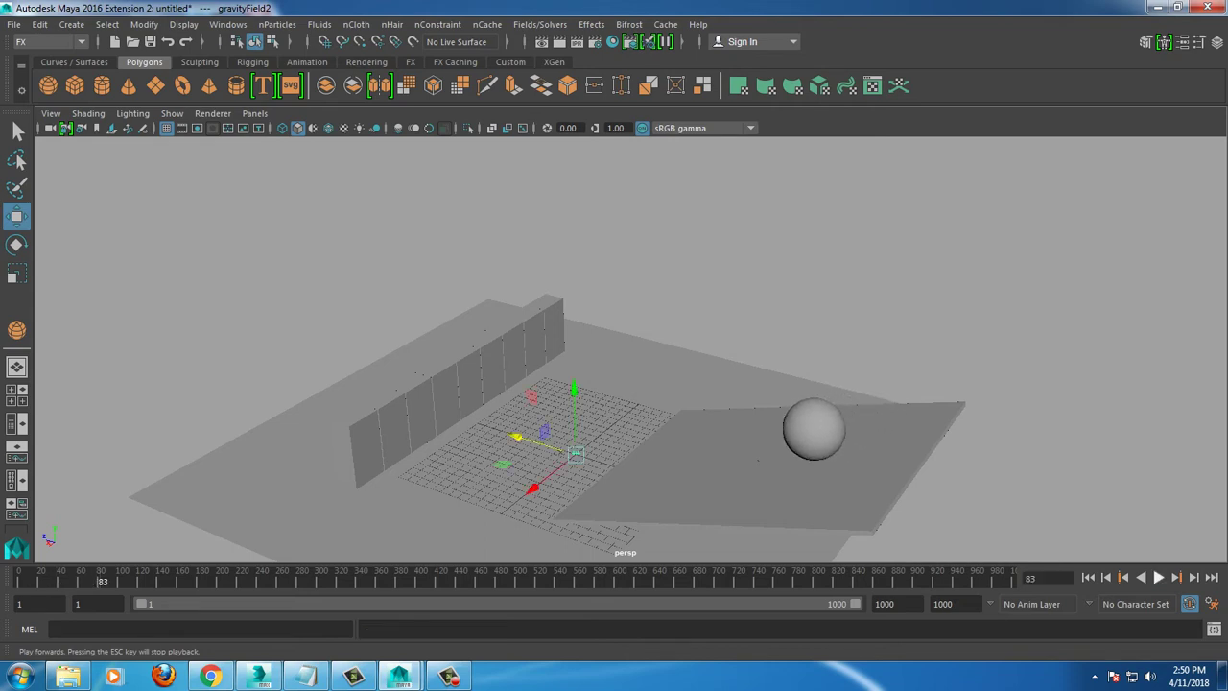
Step: Select the sphere and switch to the Persp/Outliner layout
mouse_move(614, 288)
alt+mouse_down()
mouse_move(672, 249)
mouse_move(662, 259)
alt+mouse_up()
click(836, 371)
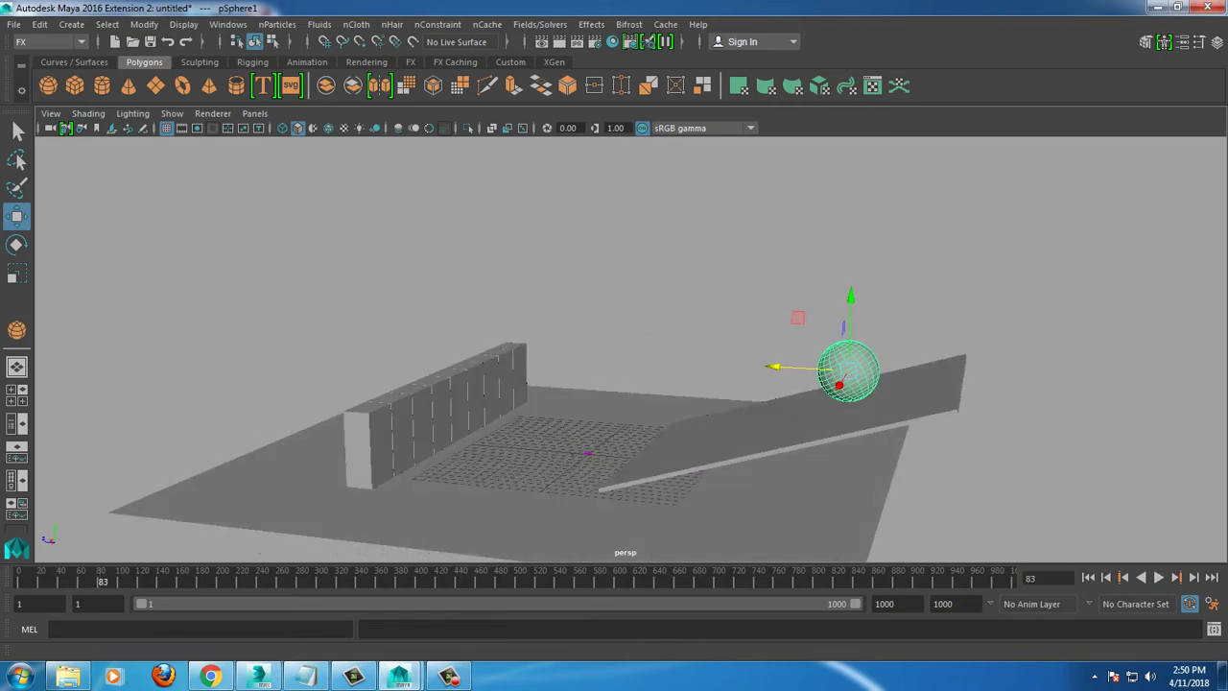
click(17, 424)
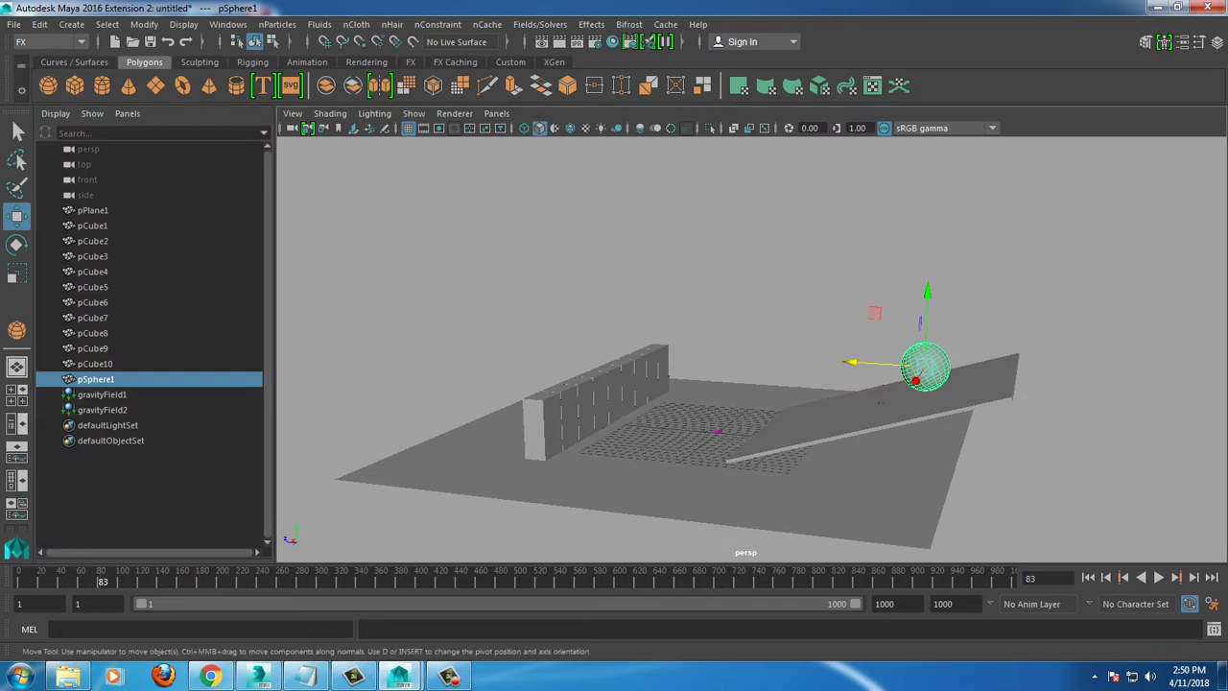
Step: Show the sphere's rigidBody1 attributes in the Attribute Editor and replay the simulation
key(ctrl+a)
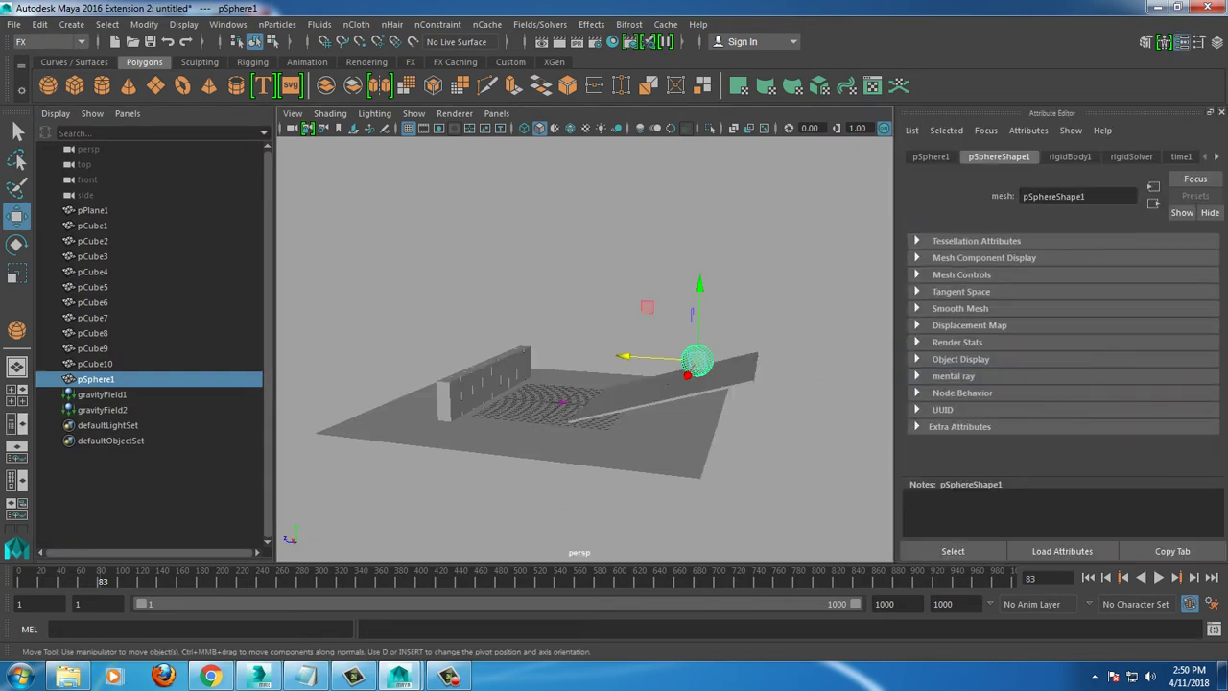
click(1070, 157)
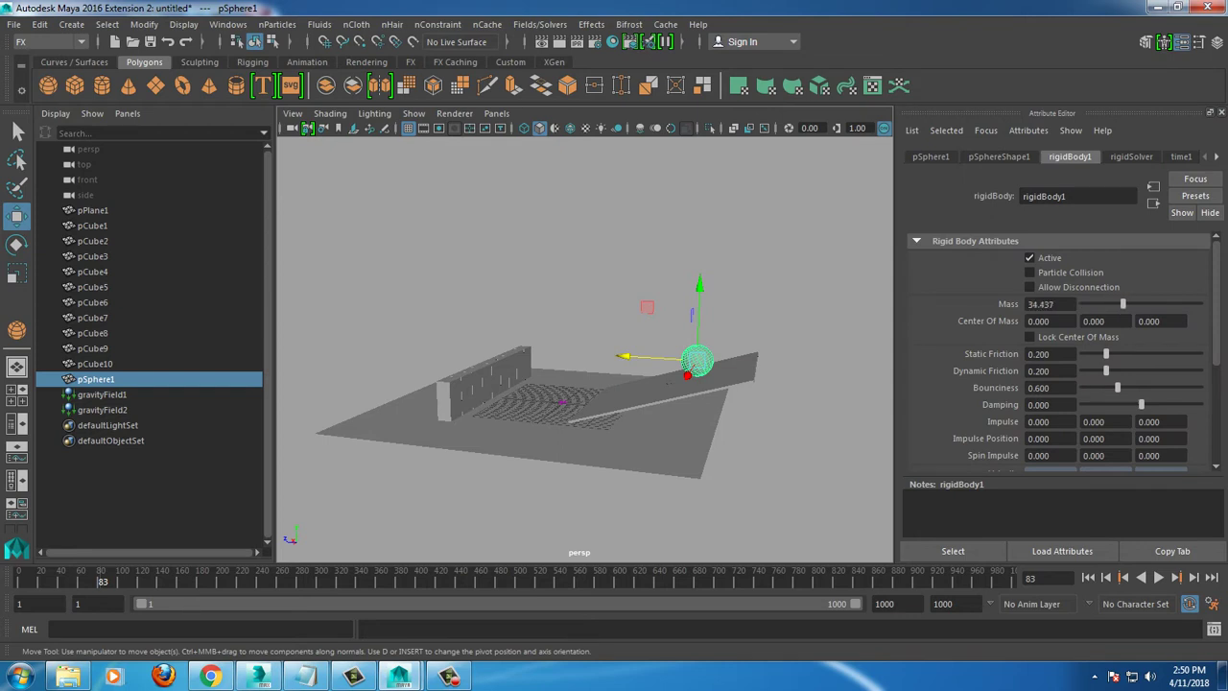
click(1158, 576)
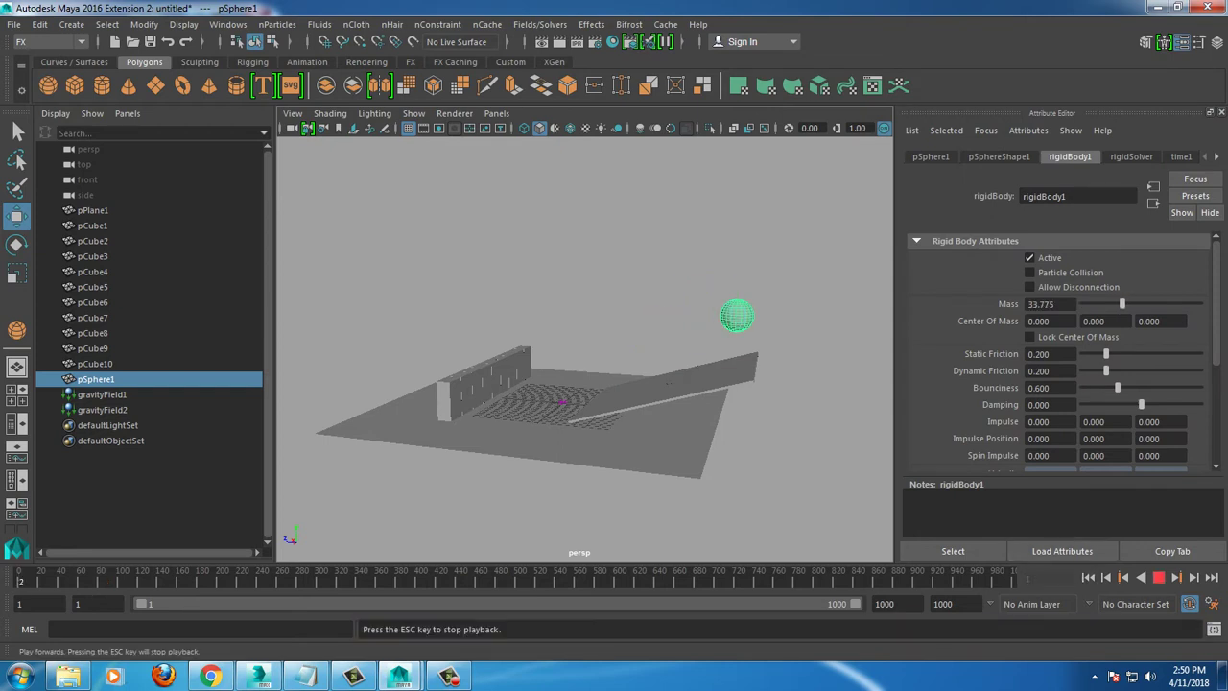
scroll(586, 346, up, 5)
scroll(585, 346, down, 5)
scroll(585, 345, up, 2)
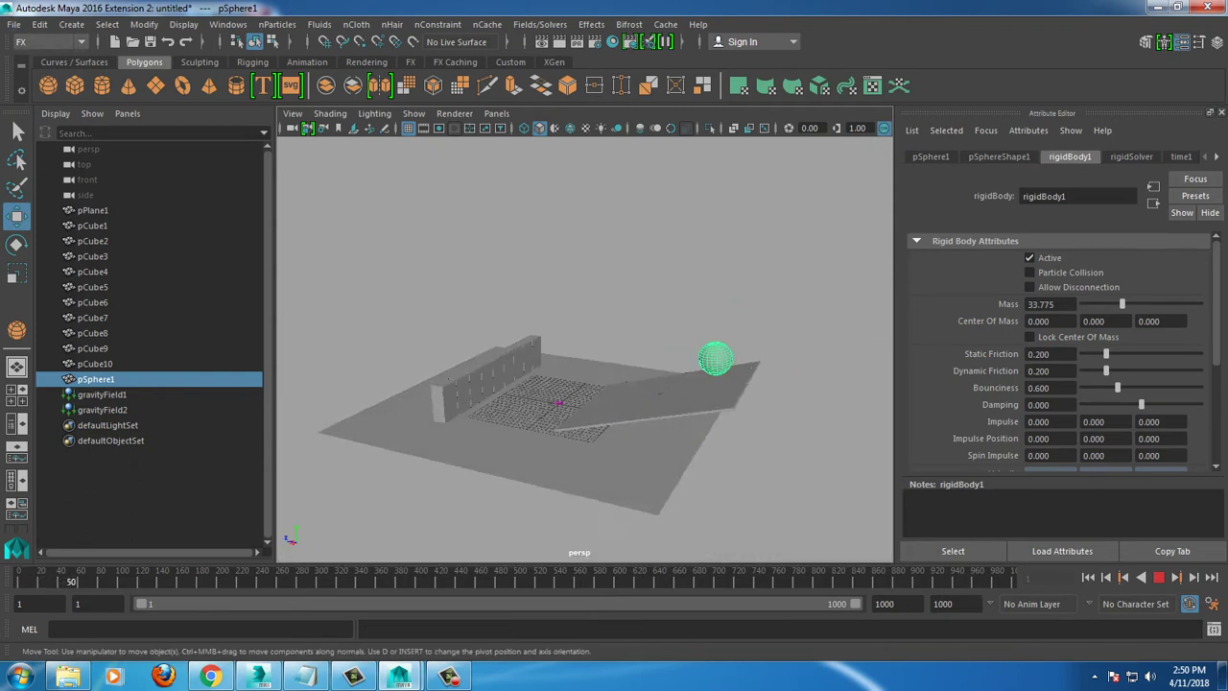
scroll(585, 345, up, 2)
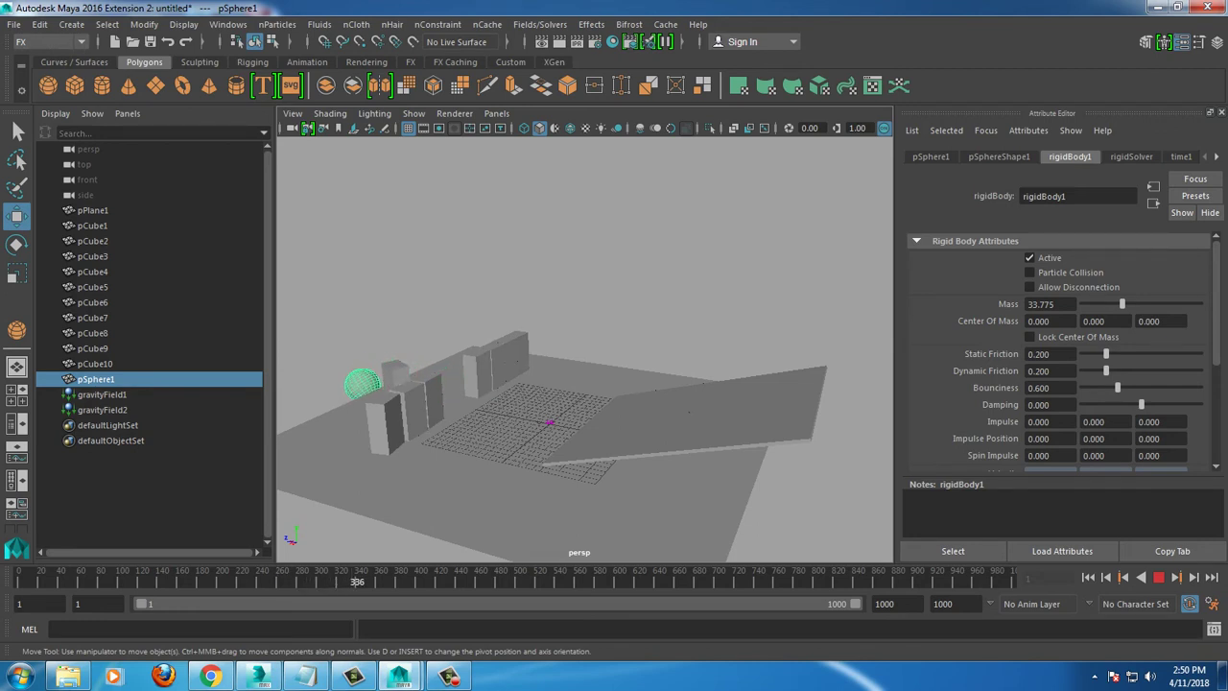
Step: Stop playback, rewind to frame 1, and select the ramp pCube10
click(1158, 577)
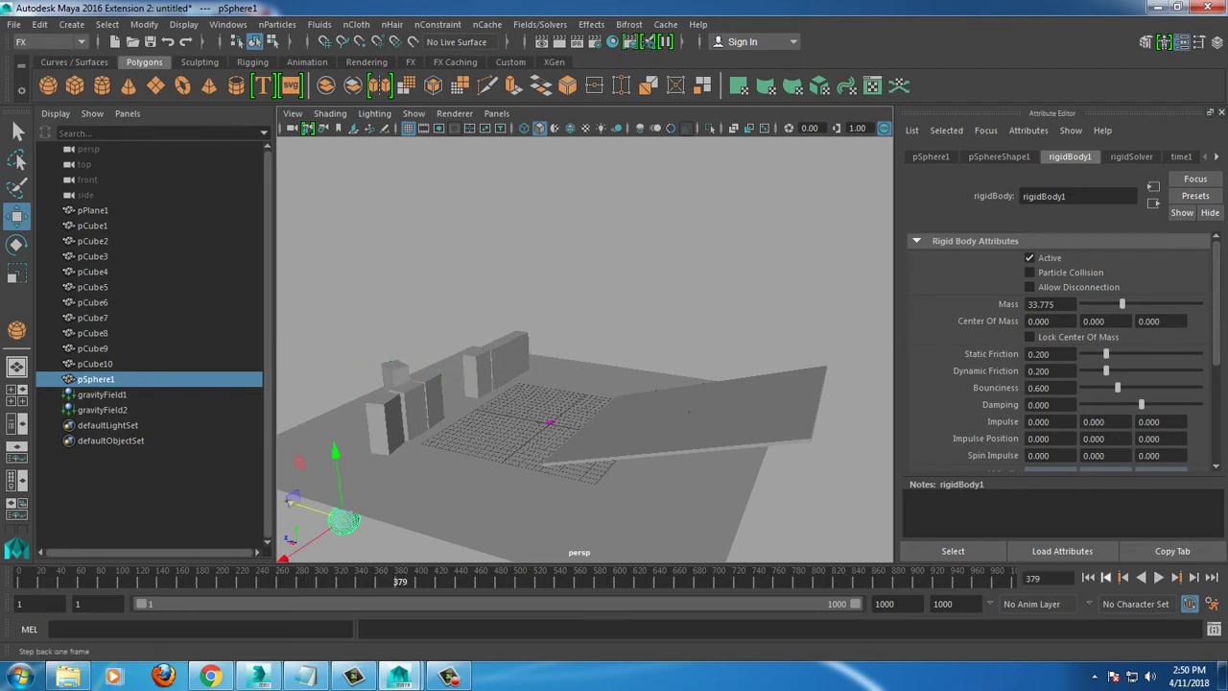
click(1106, 577)
click(1089, 577)
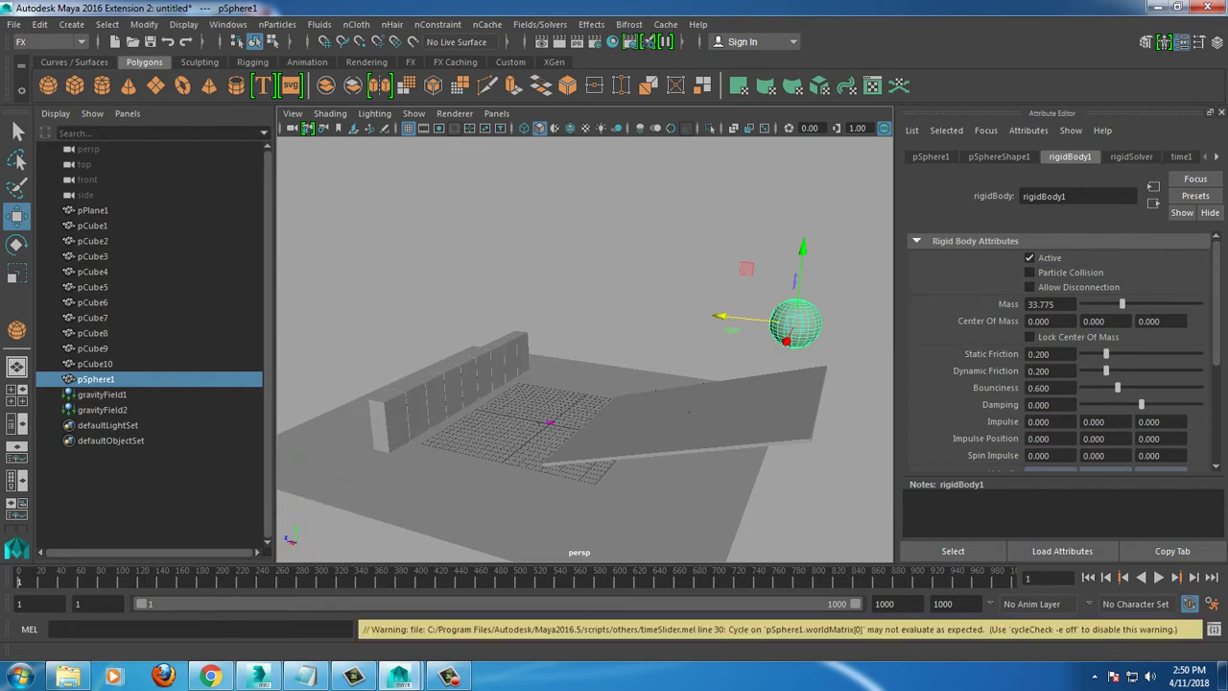
click(95, 364)
Step: Rotate the ramp pCube10 to a steeper angle and move it up to meet the sphere
key(e)
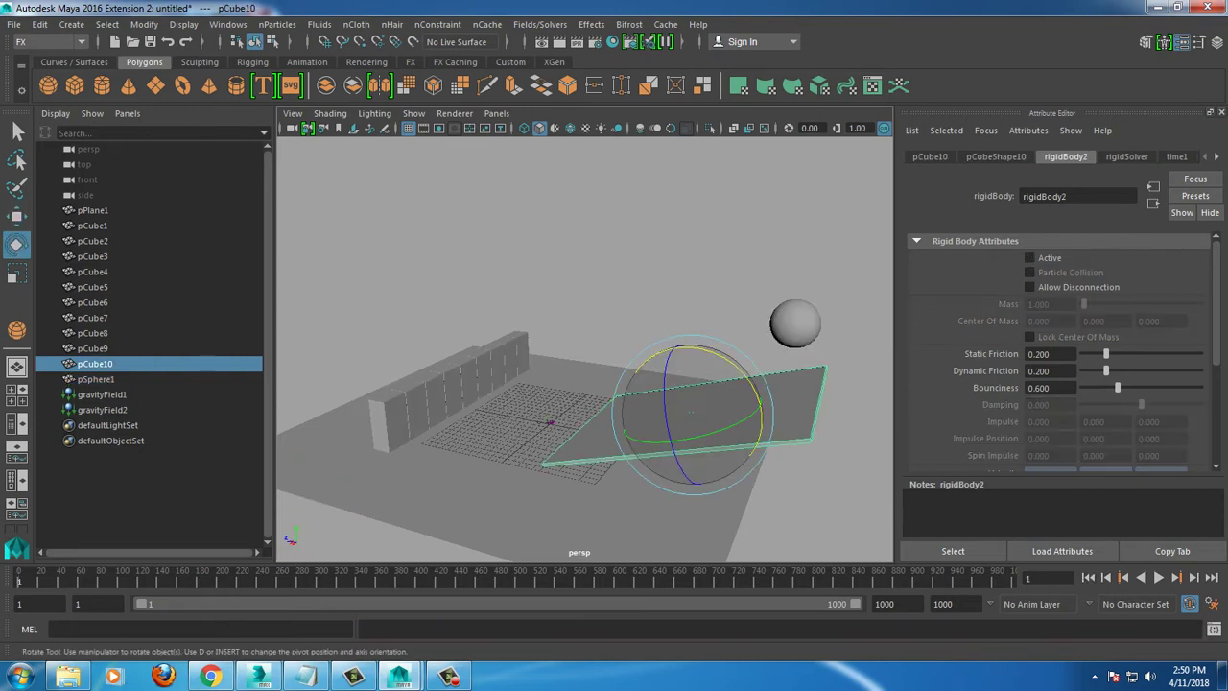
drag(704, 357, 744, 392)
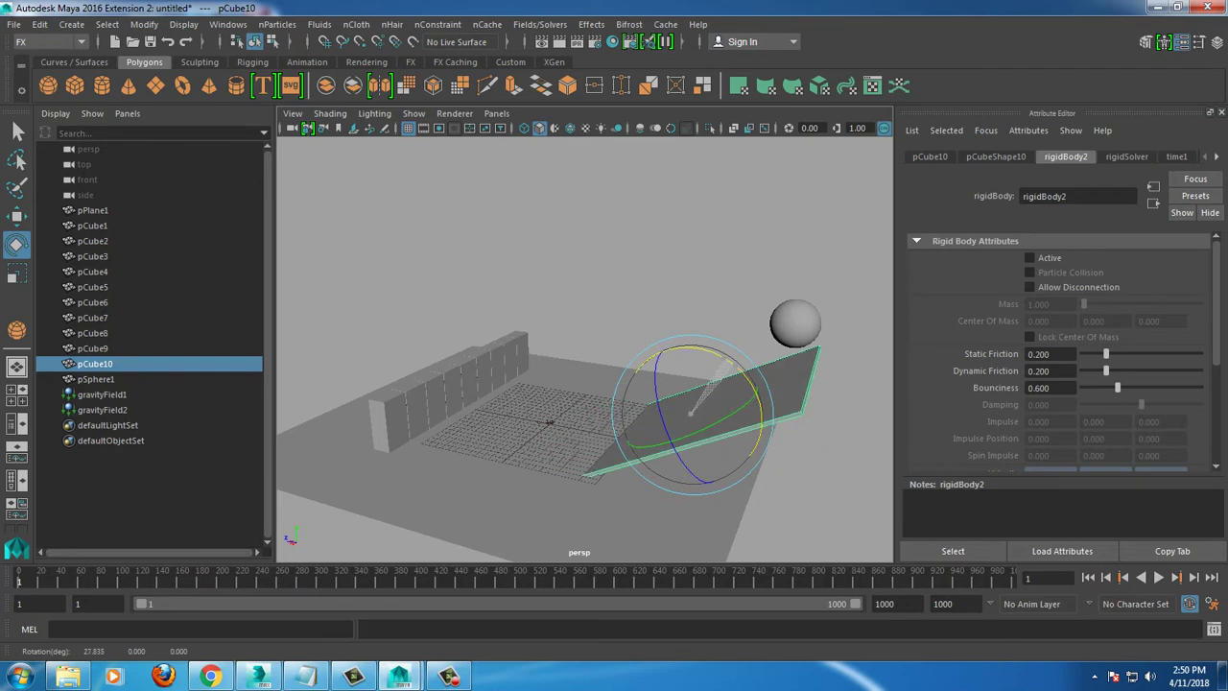
key(w)
drag(636, 406, 692, 396)
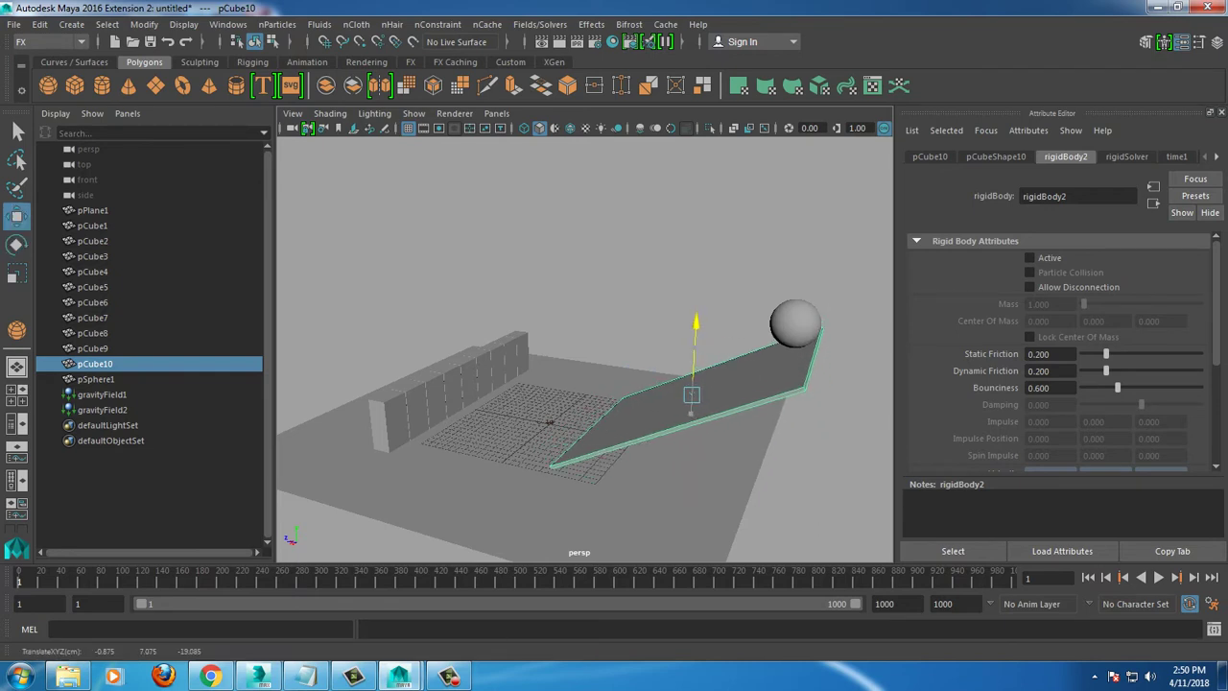
Step: Select the sphere, return to frame 1, and play to watch it roll down the ramp
click(793, 326)
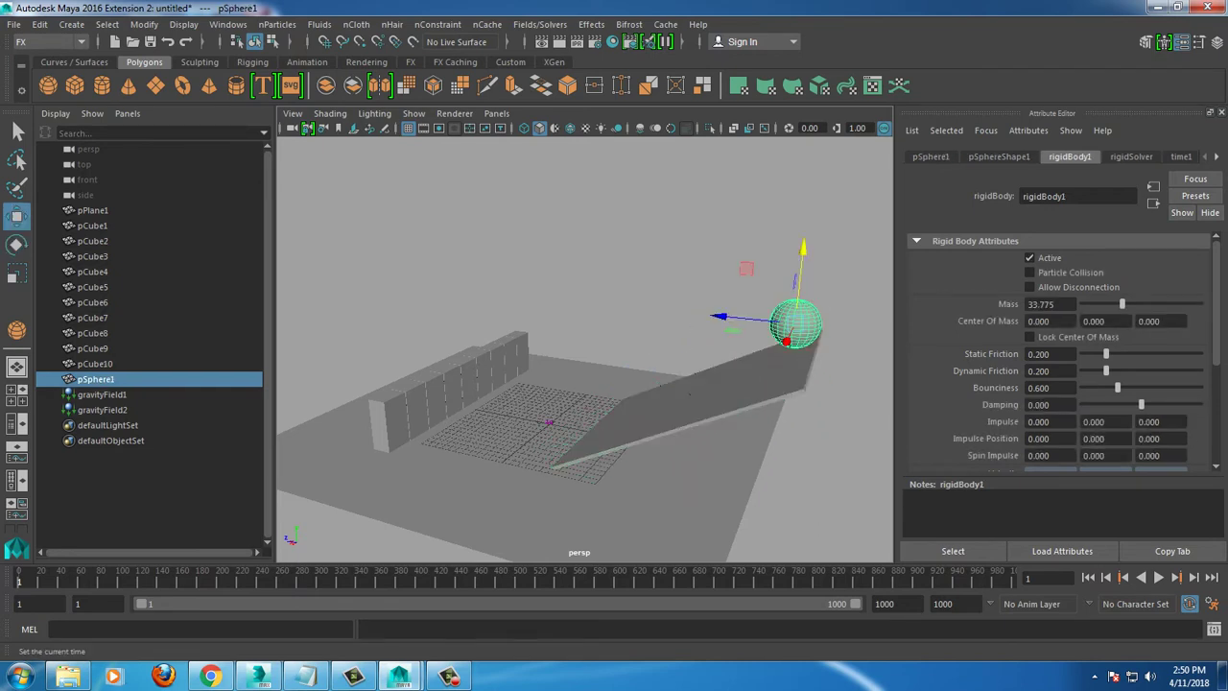
click(1089, 577)
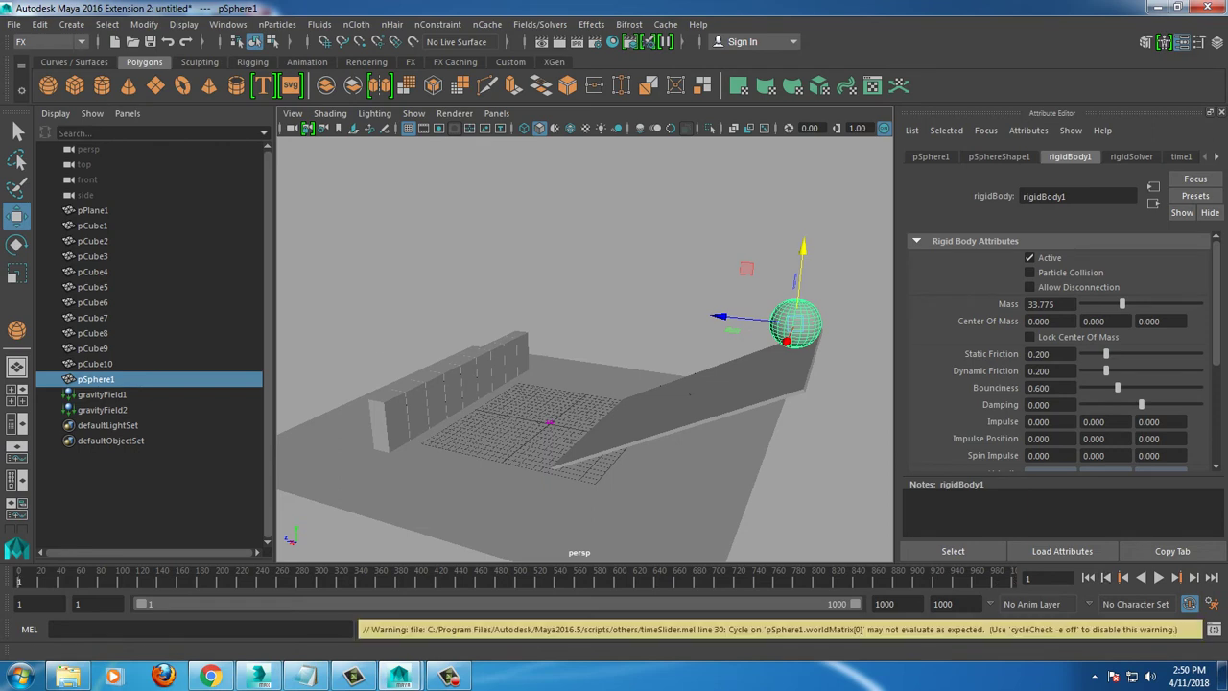
click(1159, 577)
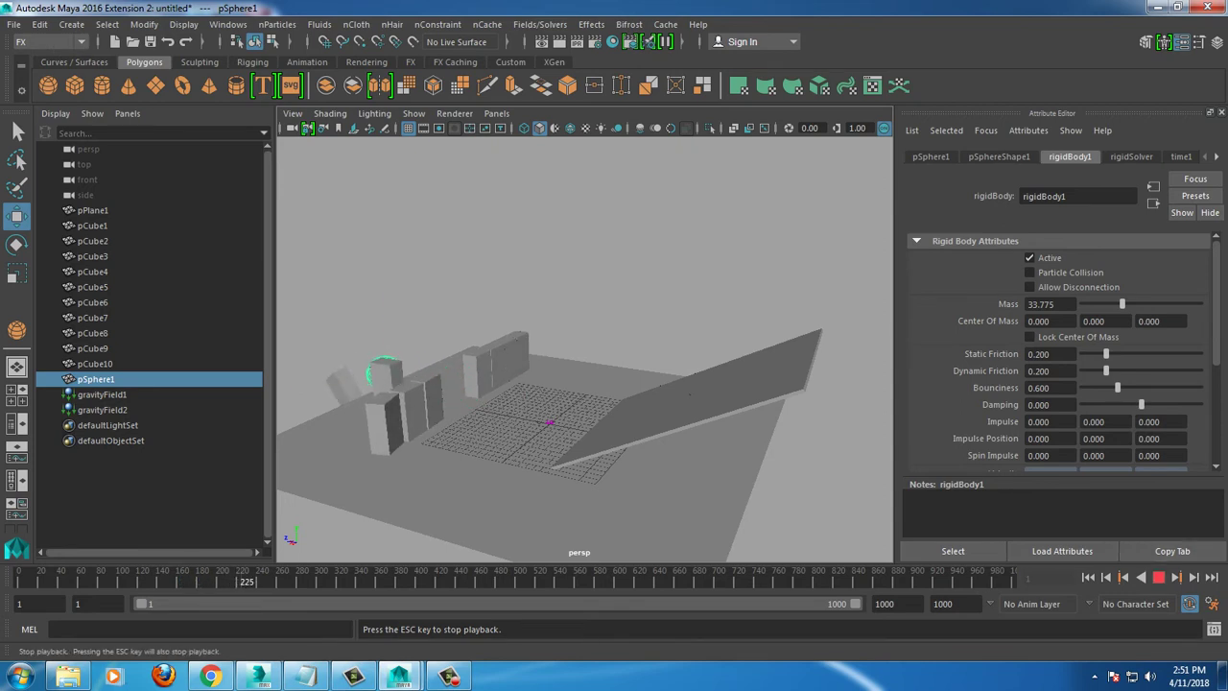
click(1158, 577)
Step: Set the sphere's mass to 9.934 and bounciness to 1.404, replay, and rewind
click(1089, 577)
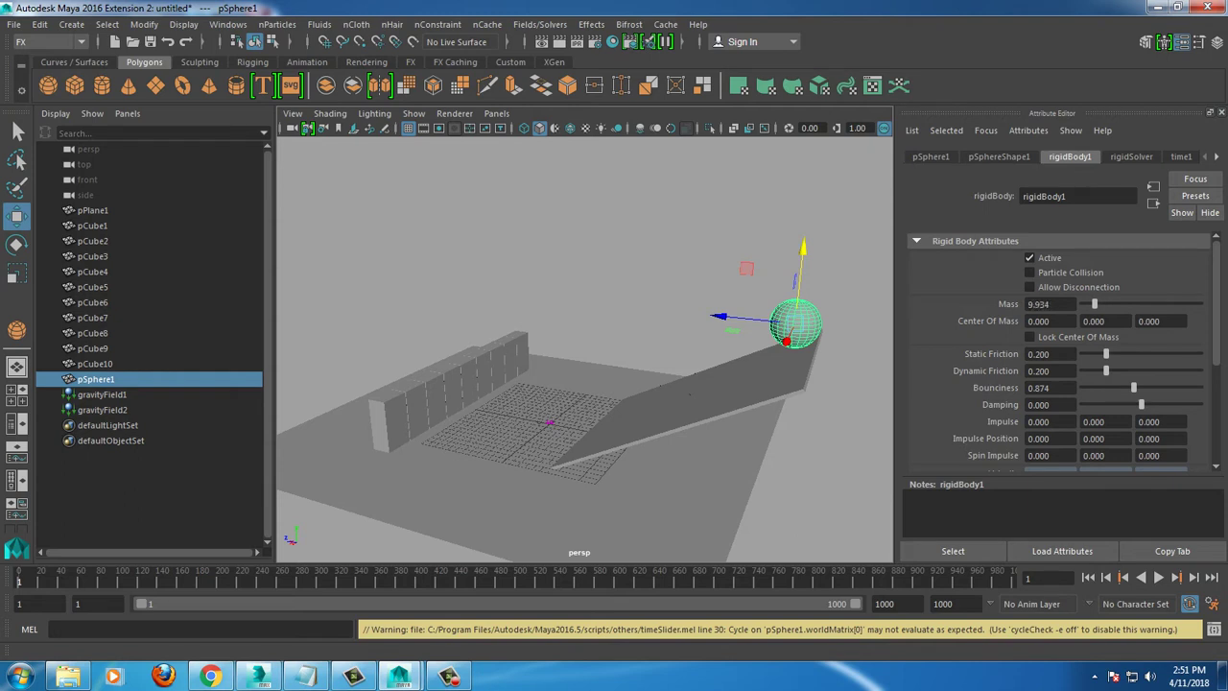
click(1158, 577)
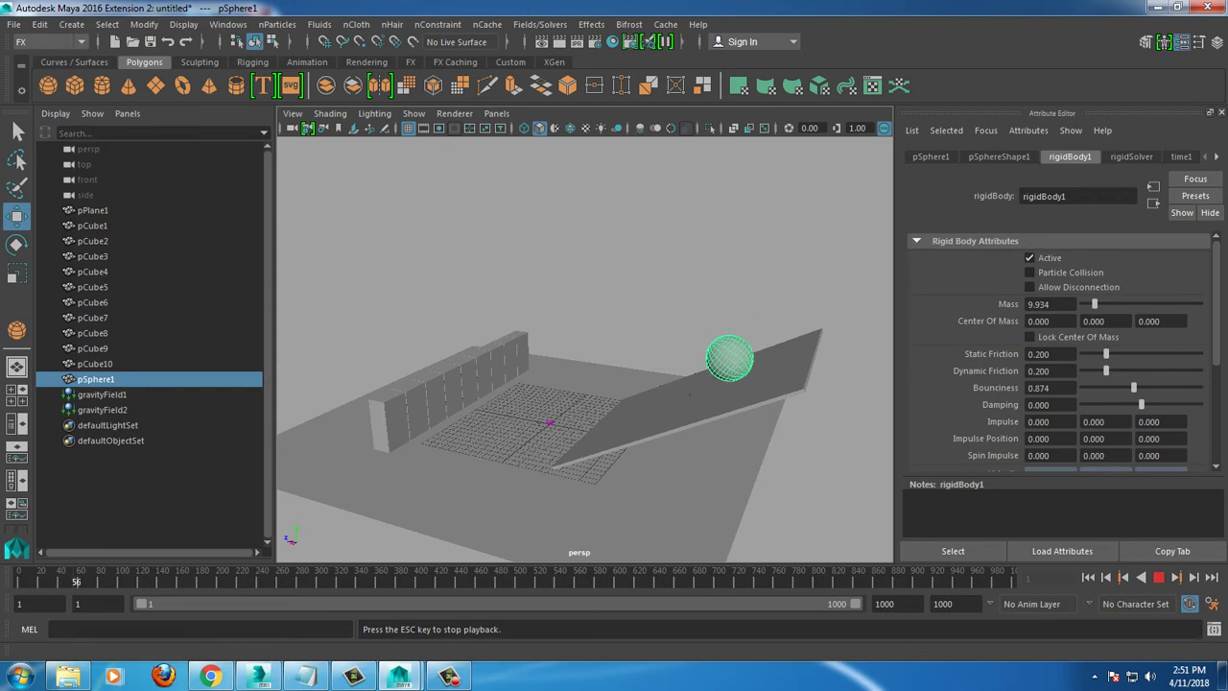
click(1165, 387)
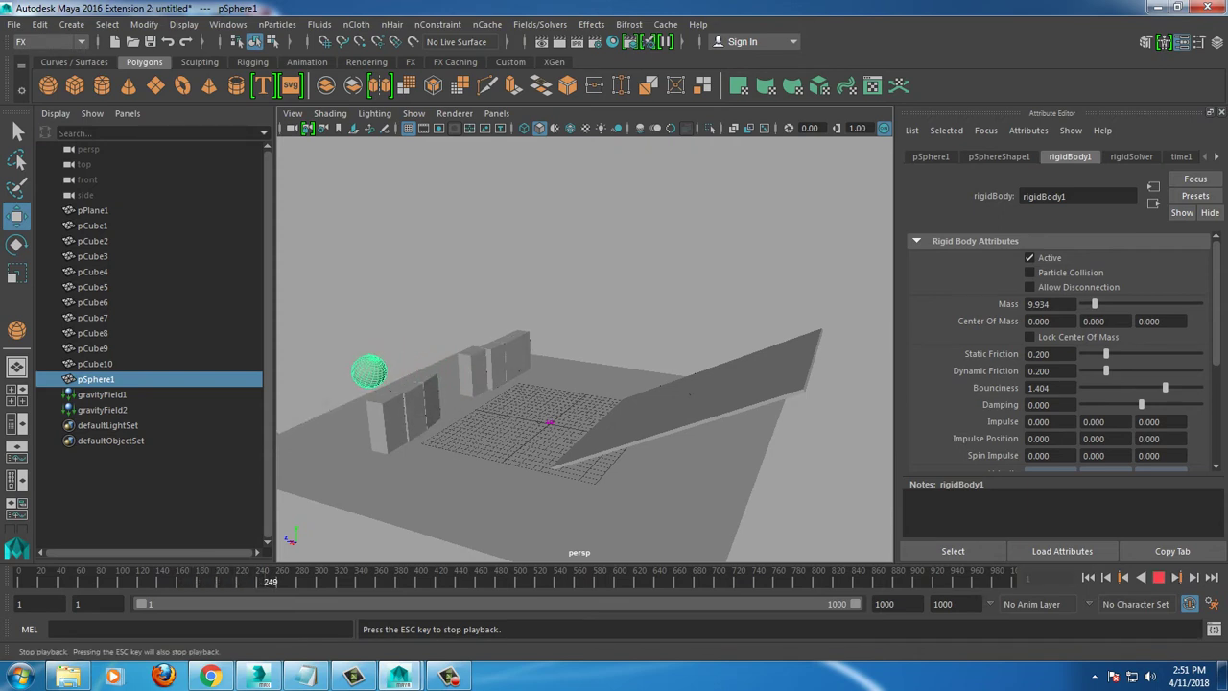
click(1158, 577)
click(1087, 577)
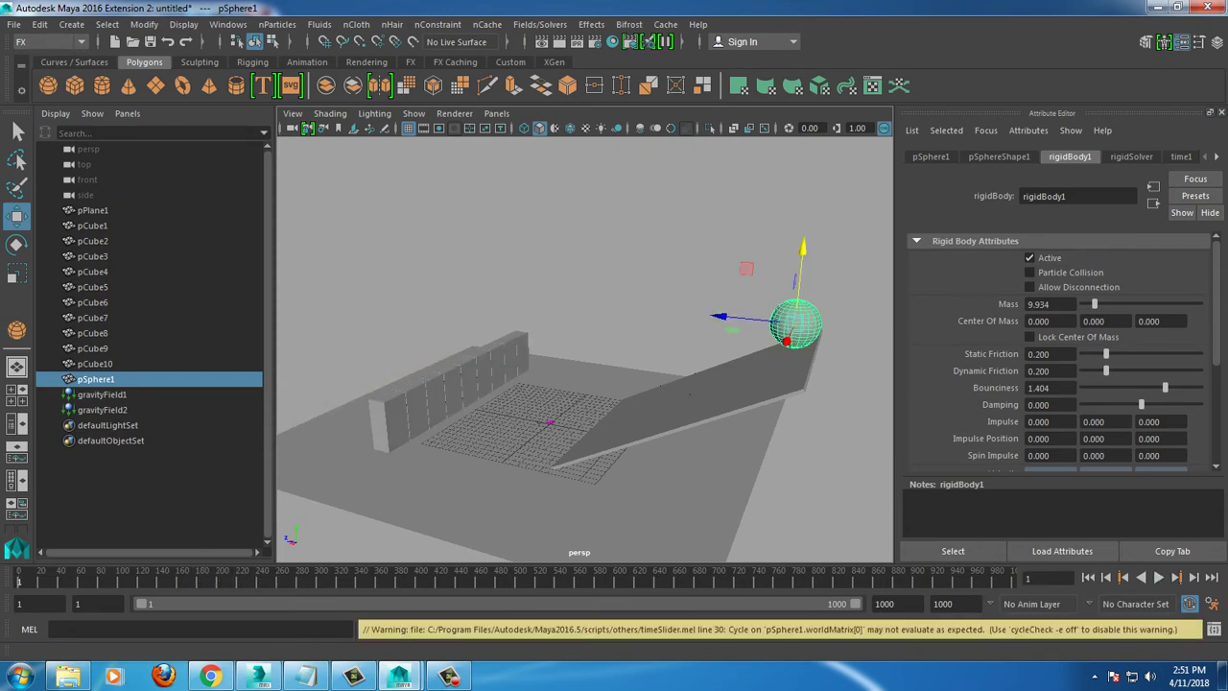
Step: Set Bounciness to 5, replay the high bounce, and rewind to frame 1
double_click(1039, 387)
text(5.000)
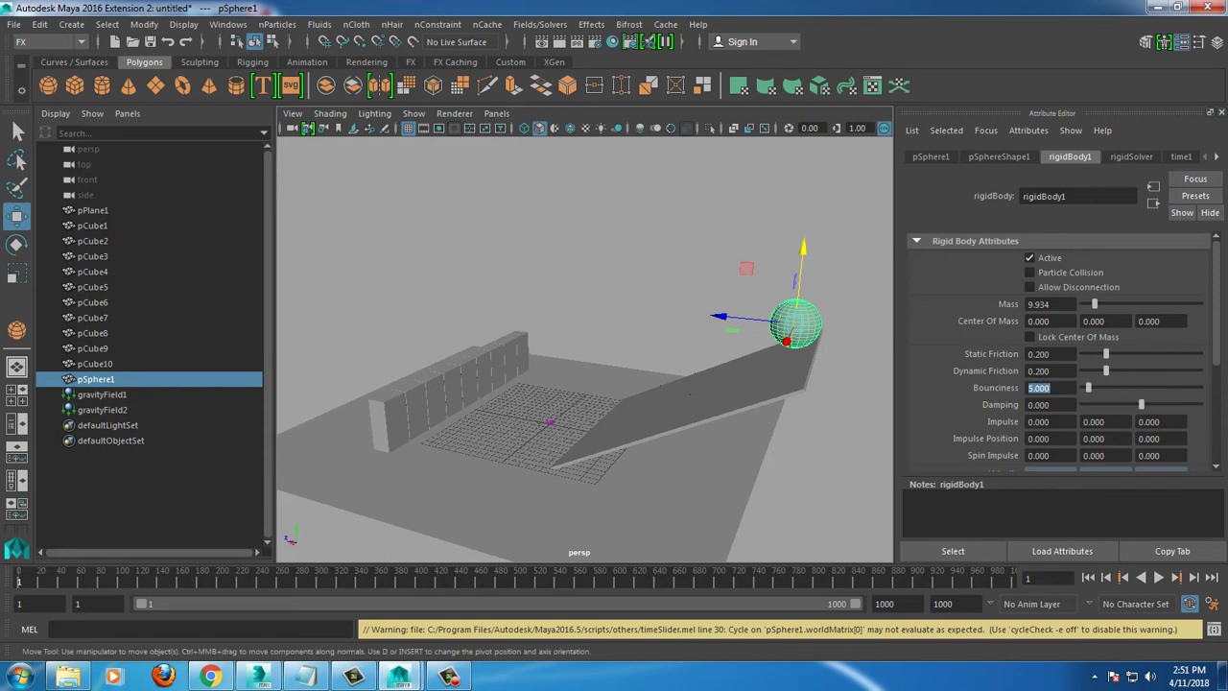
click(1159, 577)
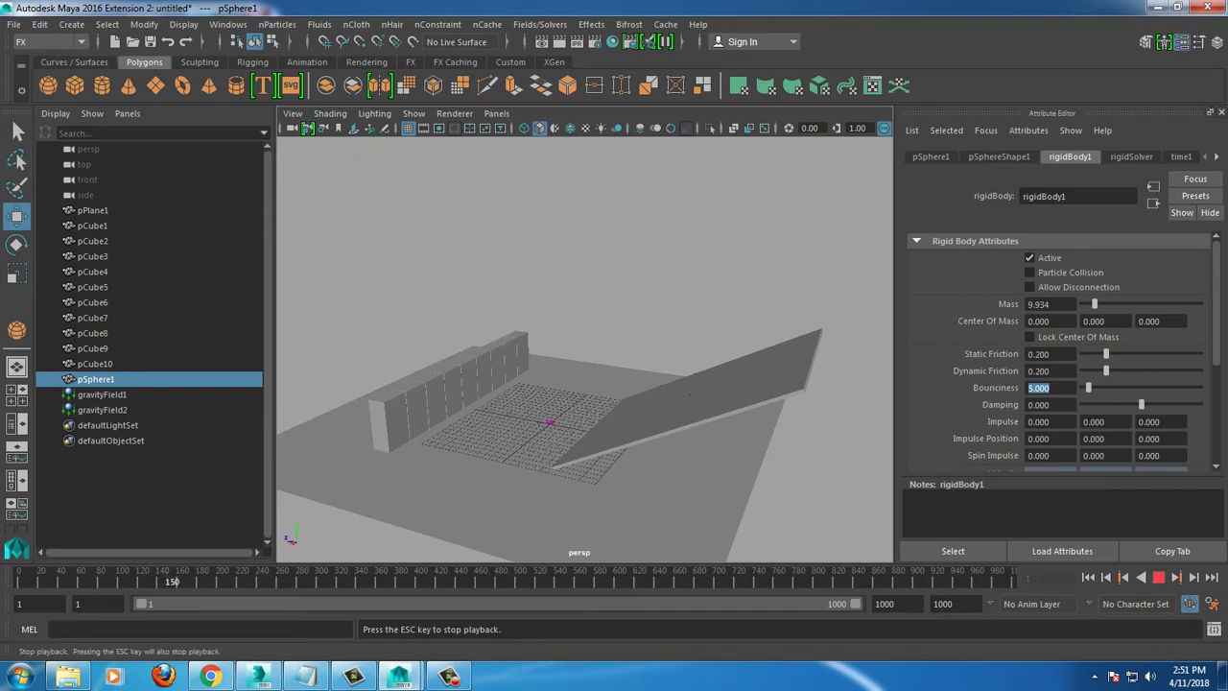
key(Escape)
key(alt+shift+v)
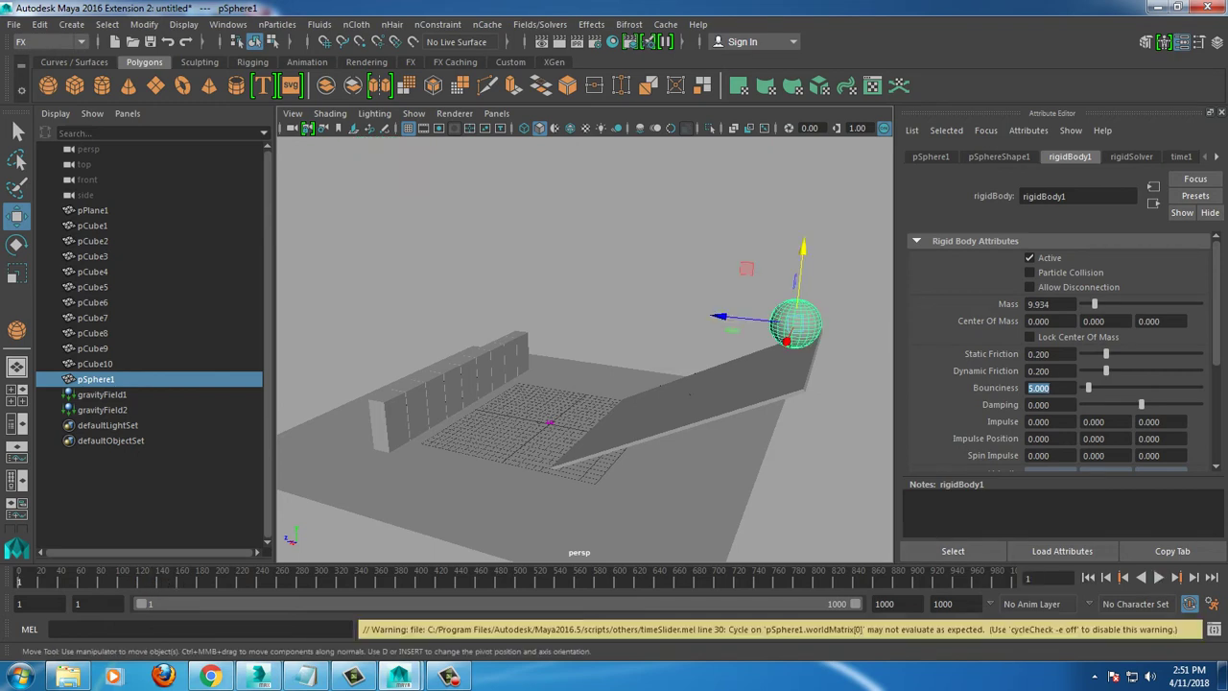
Step: Select wall cubes pCube1–pCube9, duplicate them, and lift the copy onto the wall
alt+drag(586, 384, 538, 364)
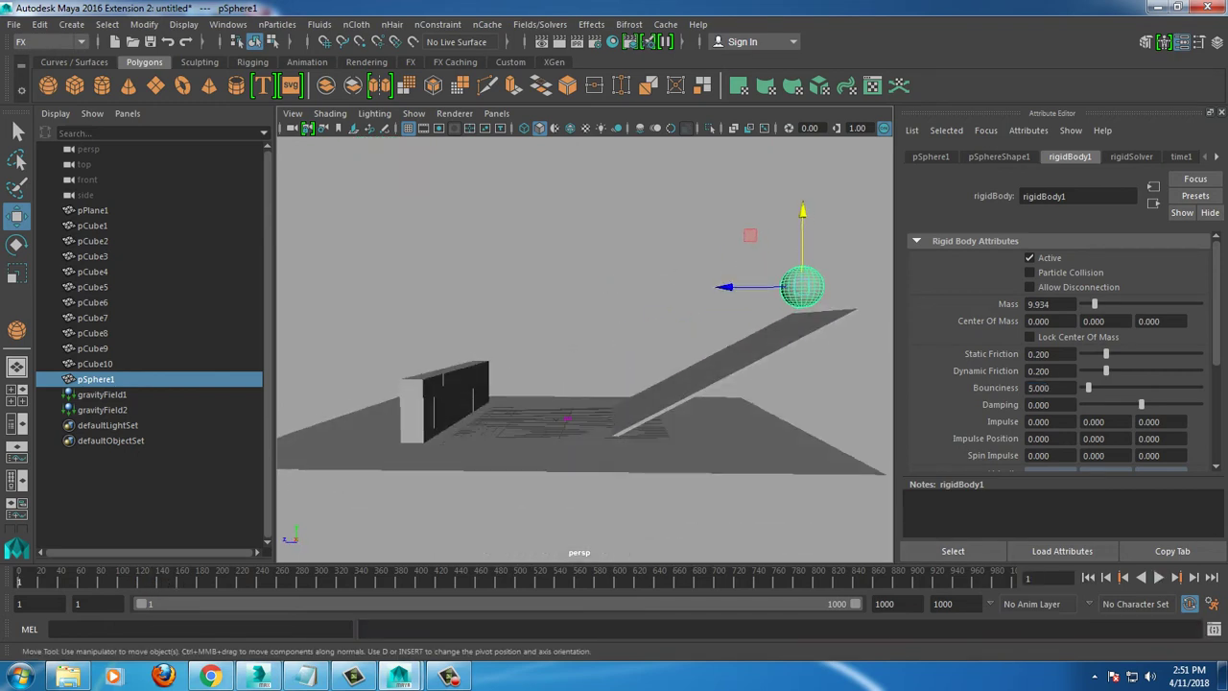
drag(353, 319, 512, 390)
alt+middle_drag(575, 384, 605, 403)
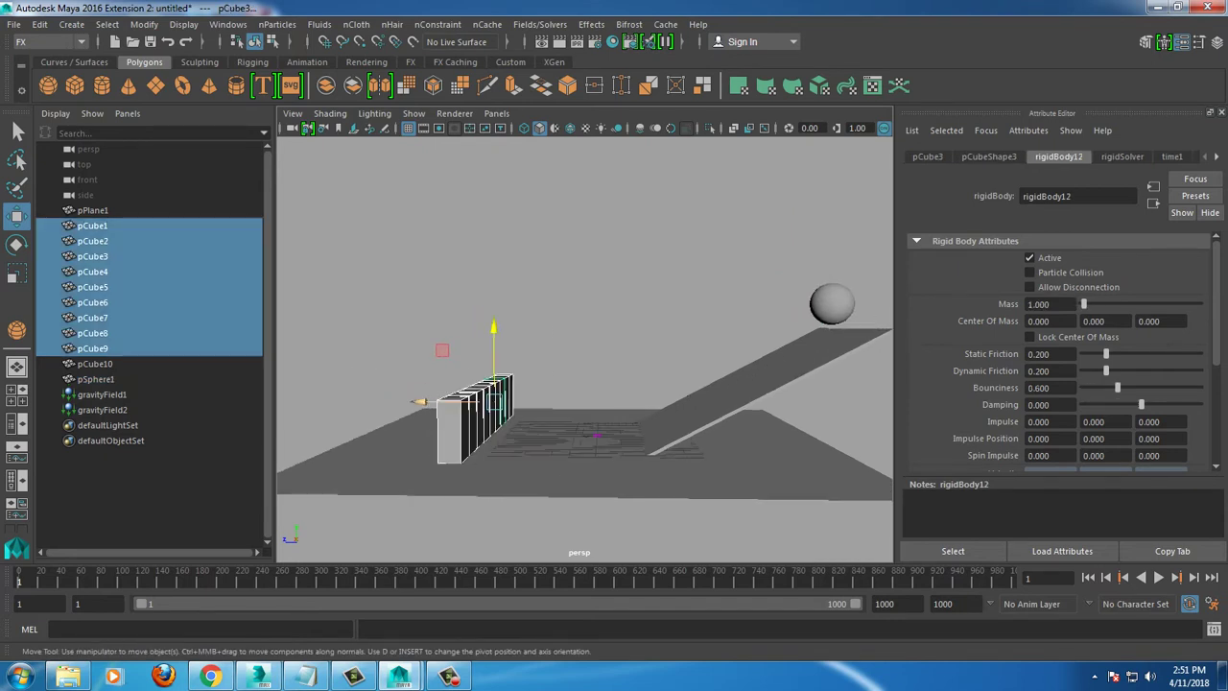
key(ctrl+d)
drag(494, 328, 491, 206)
Step: Duplicate the top row again, raise it onto the wall, and play the simulation
key(ctrl+d)
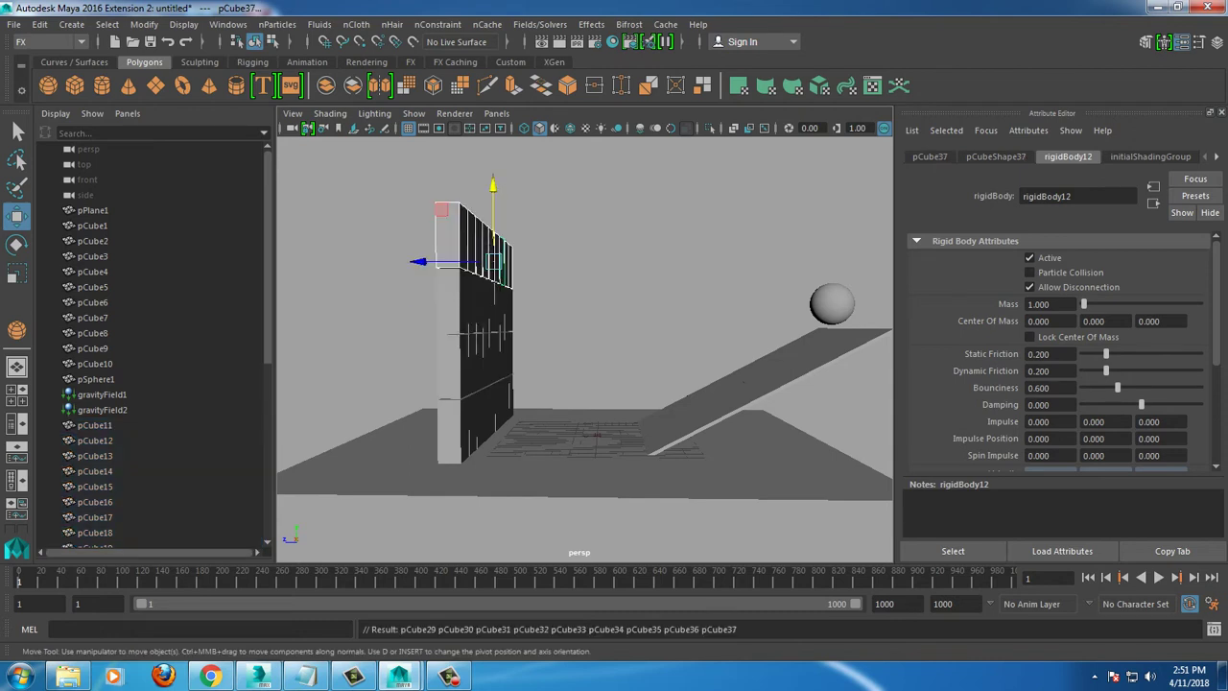
alt+drag(576, 336, 614, 317)
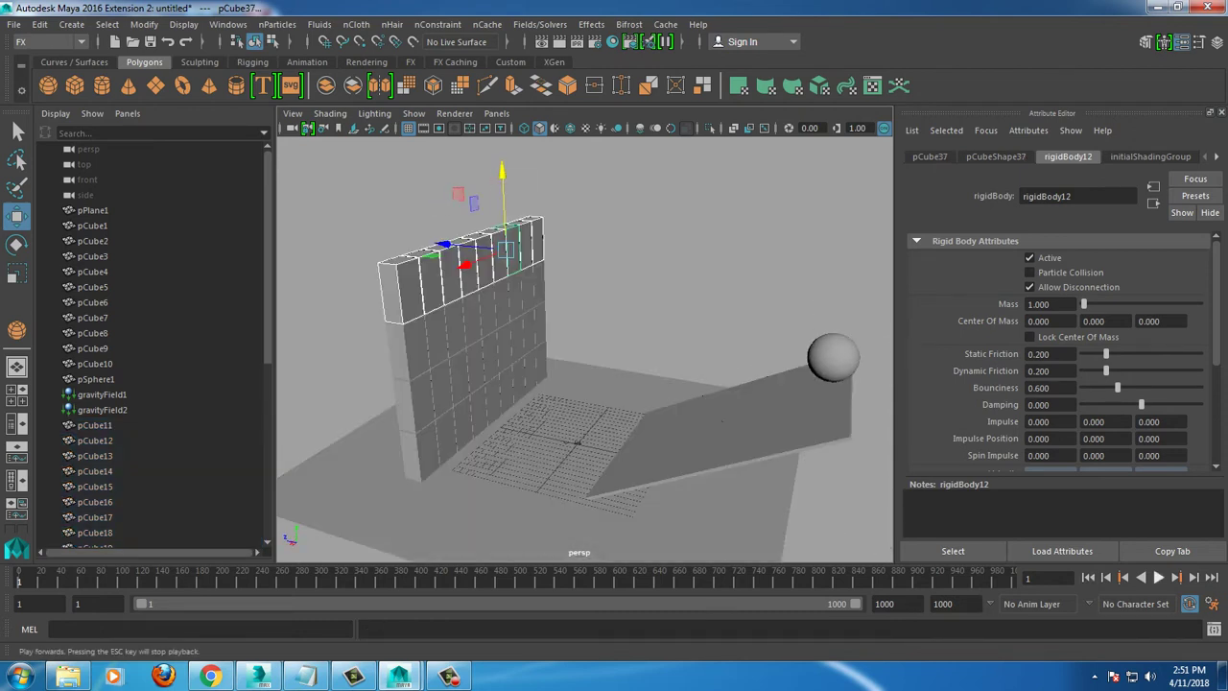
click(1158, 577)
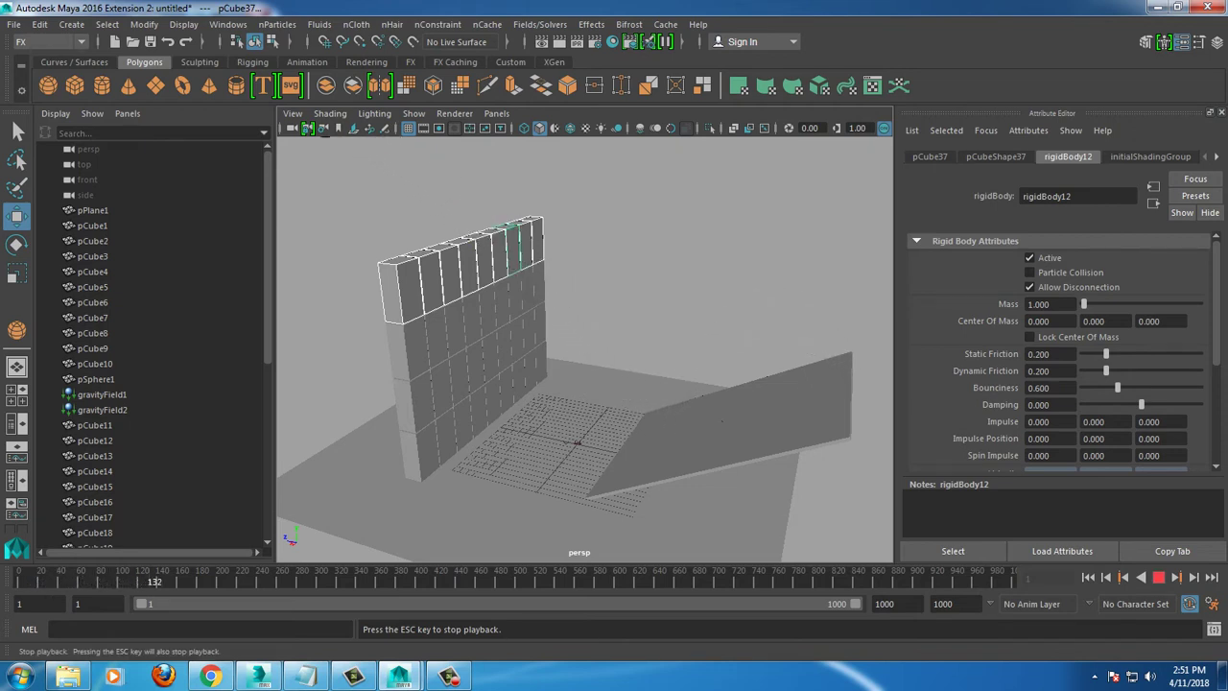
Step: Stop, rewind, and replay the simulation with the taller cube wall
key(Escape)
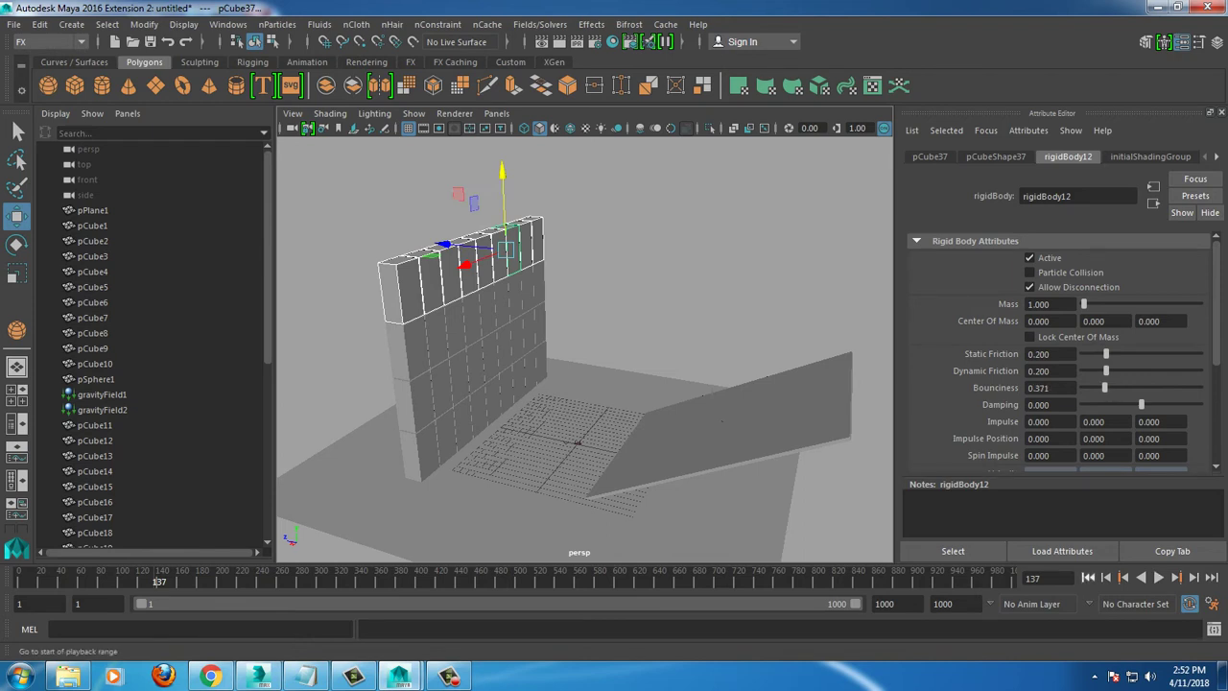
click(1088, 576)
click(1158, 577)
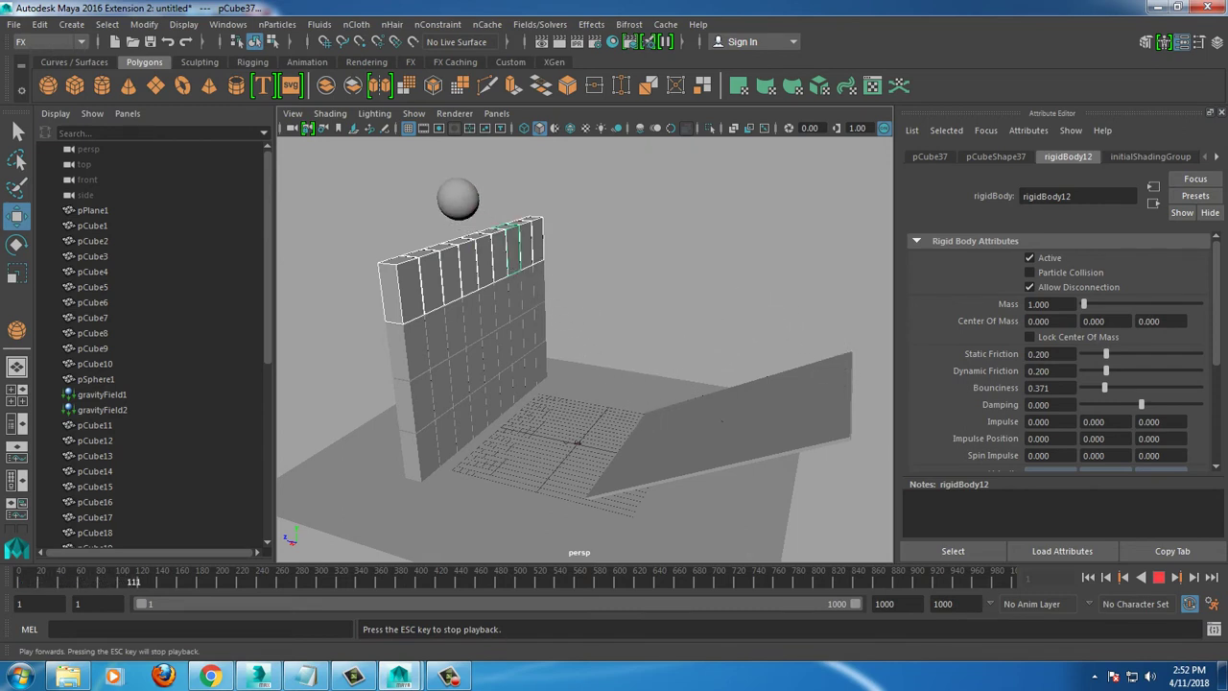
click(1158, 576)
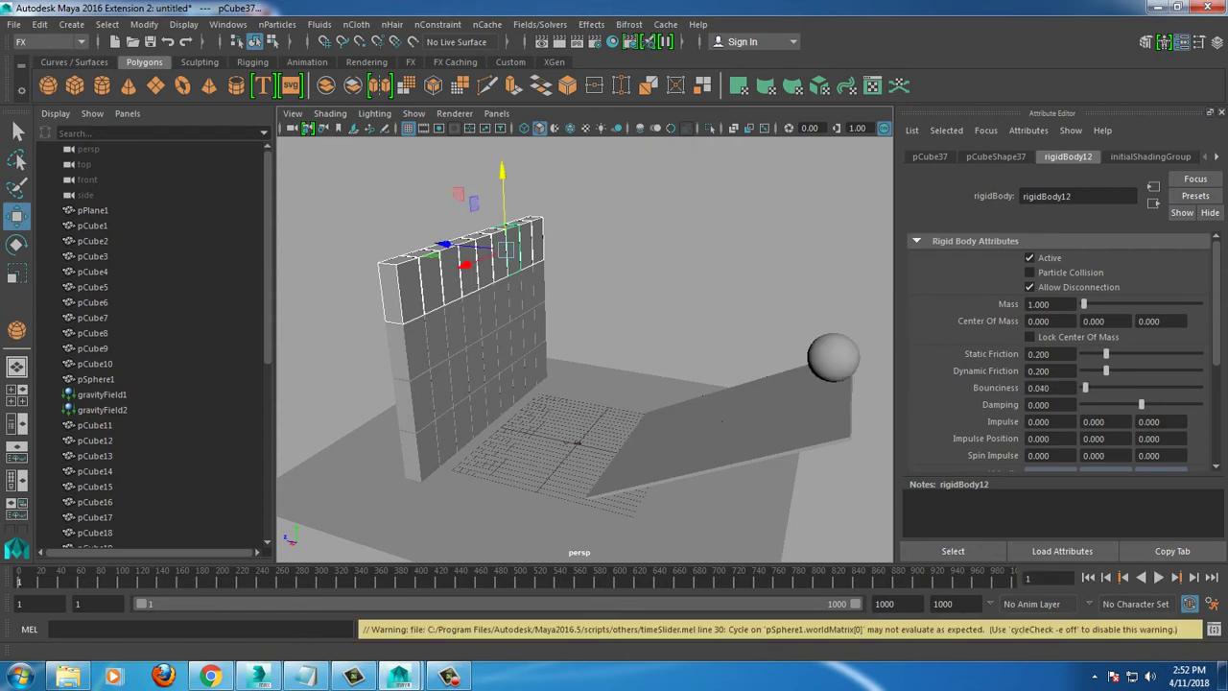
click(1159, 576)
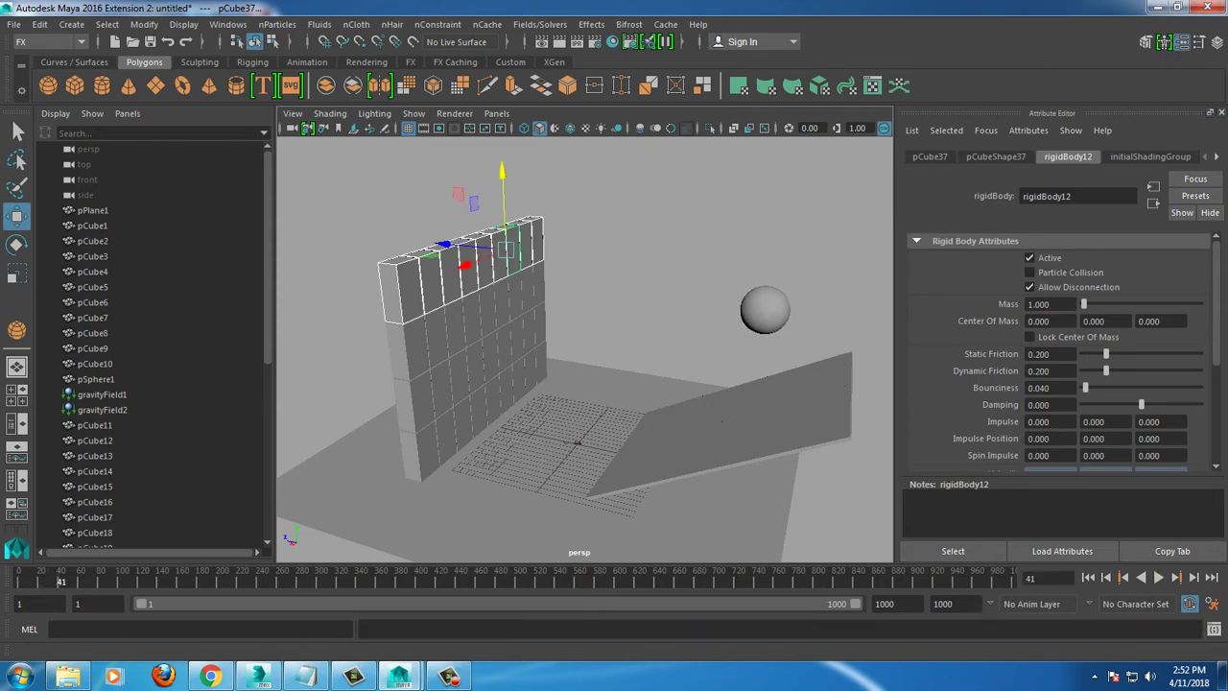
Step: Set rigidBody12 Bounciness to 0 and replay the simulation from frame 1
click(1038, 388)
text(0.000)
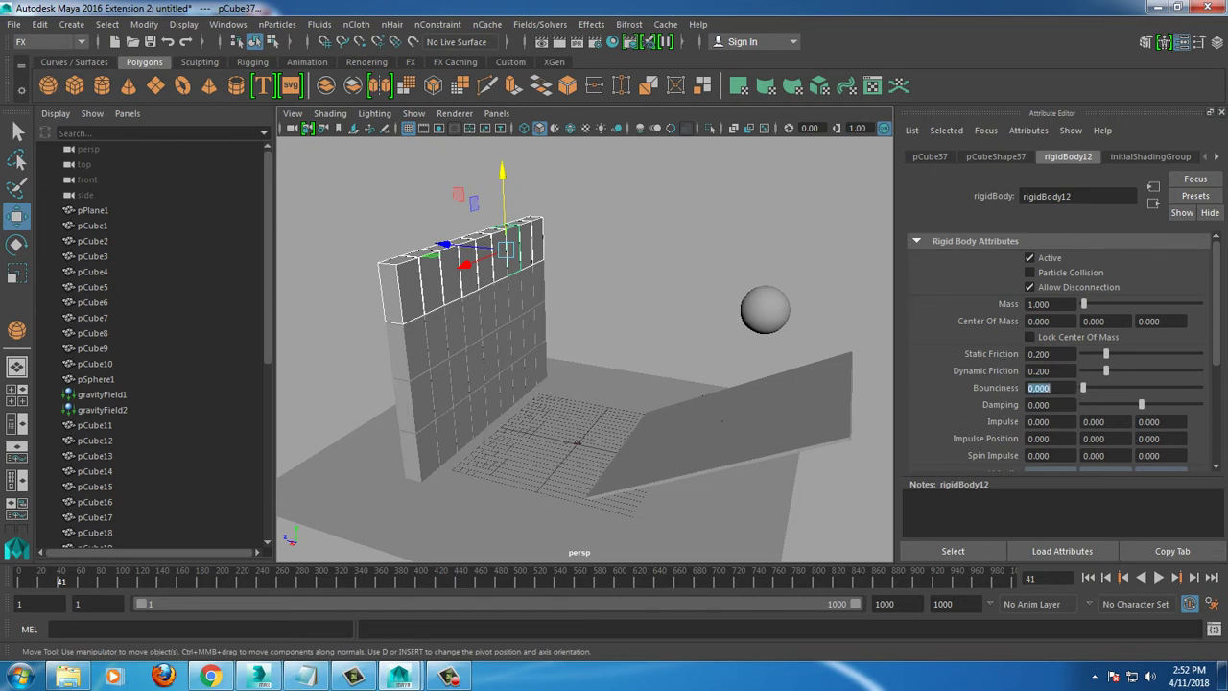
click(1088, 577)
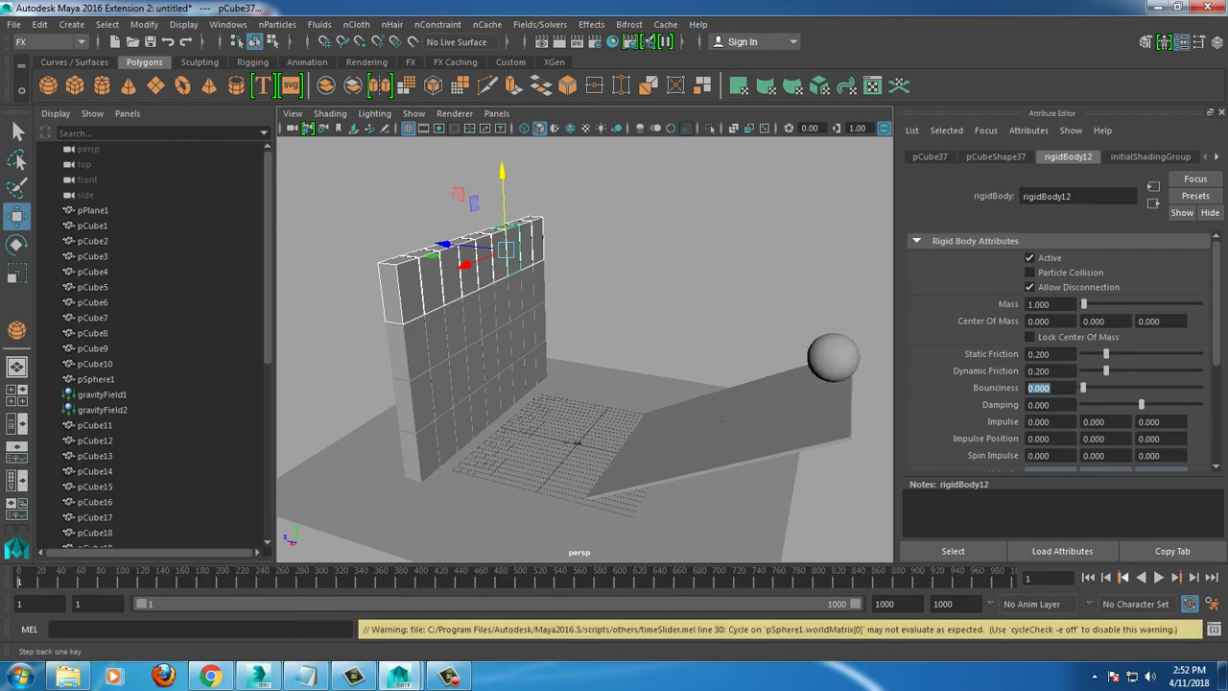
click(1158, 577)
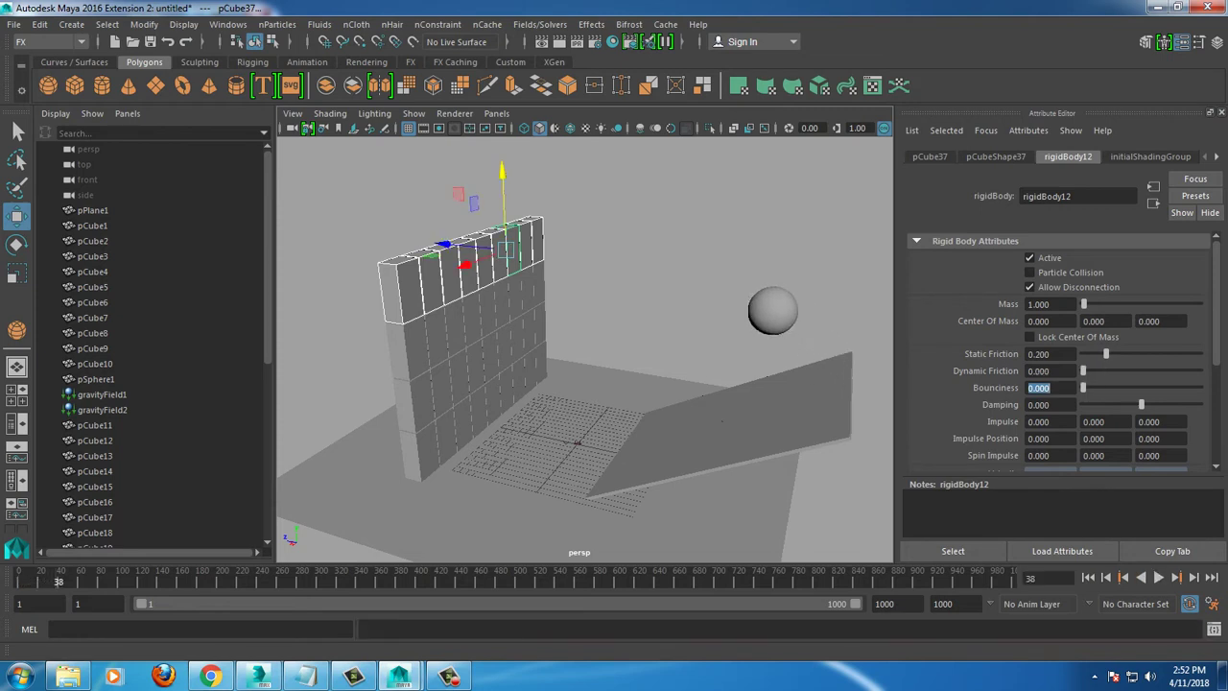
click(1158, 577)
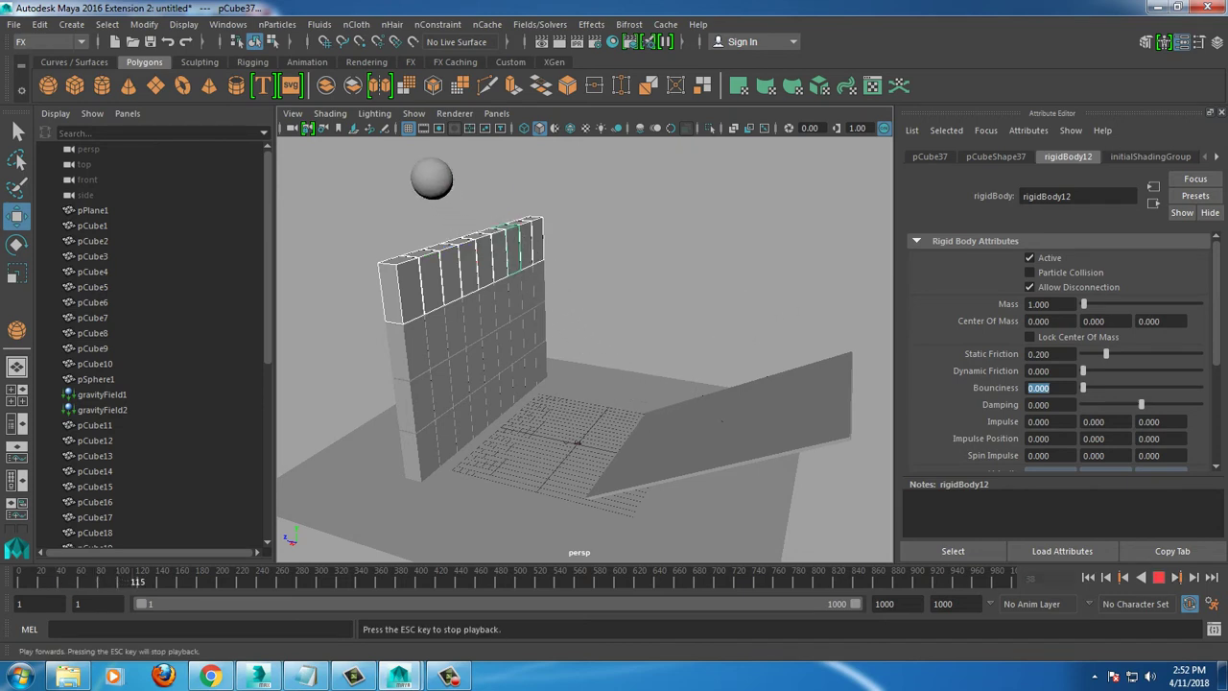
click(1159, 577)
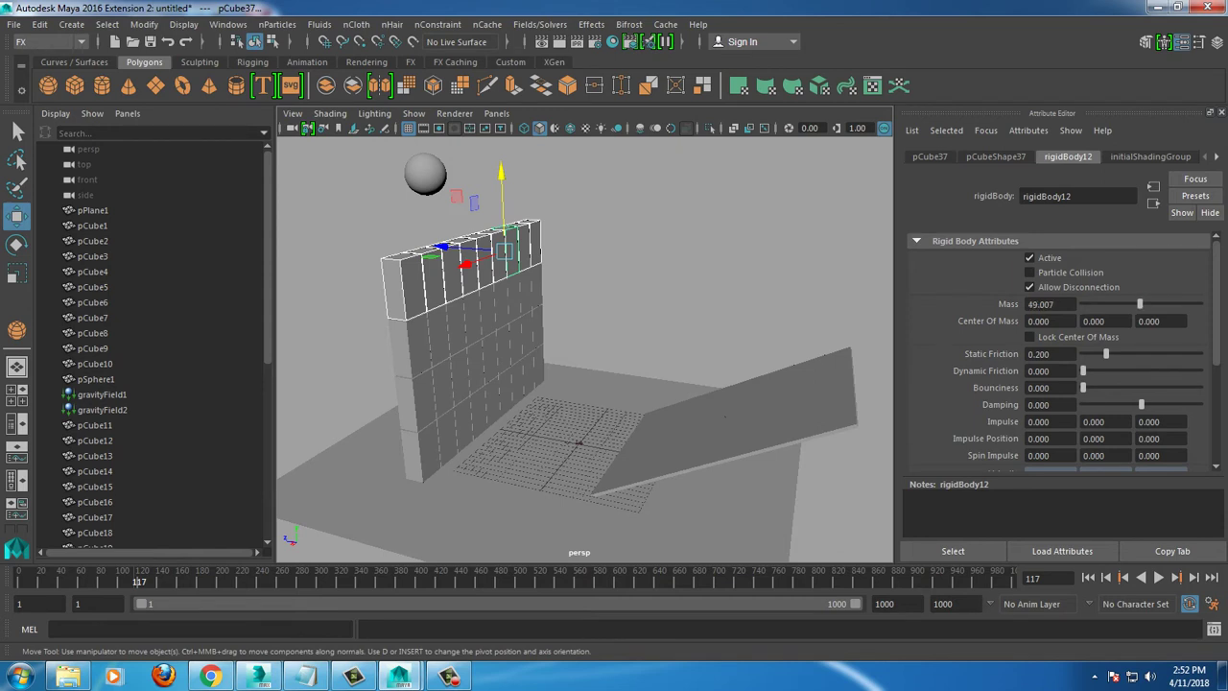
Step: Set Mass to 49.007, test-play, then delete pSphere1 from the Outliner
click(1088, 577)
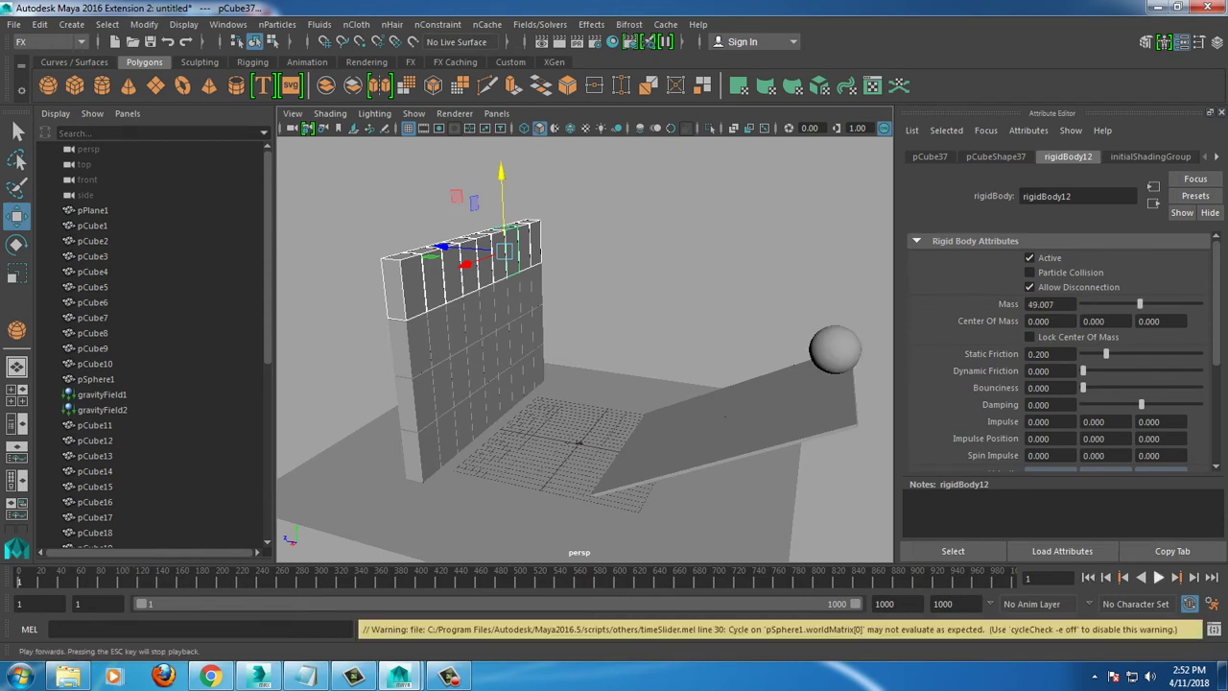
click(1159, 577)
click(1159, 577)
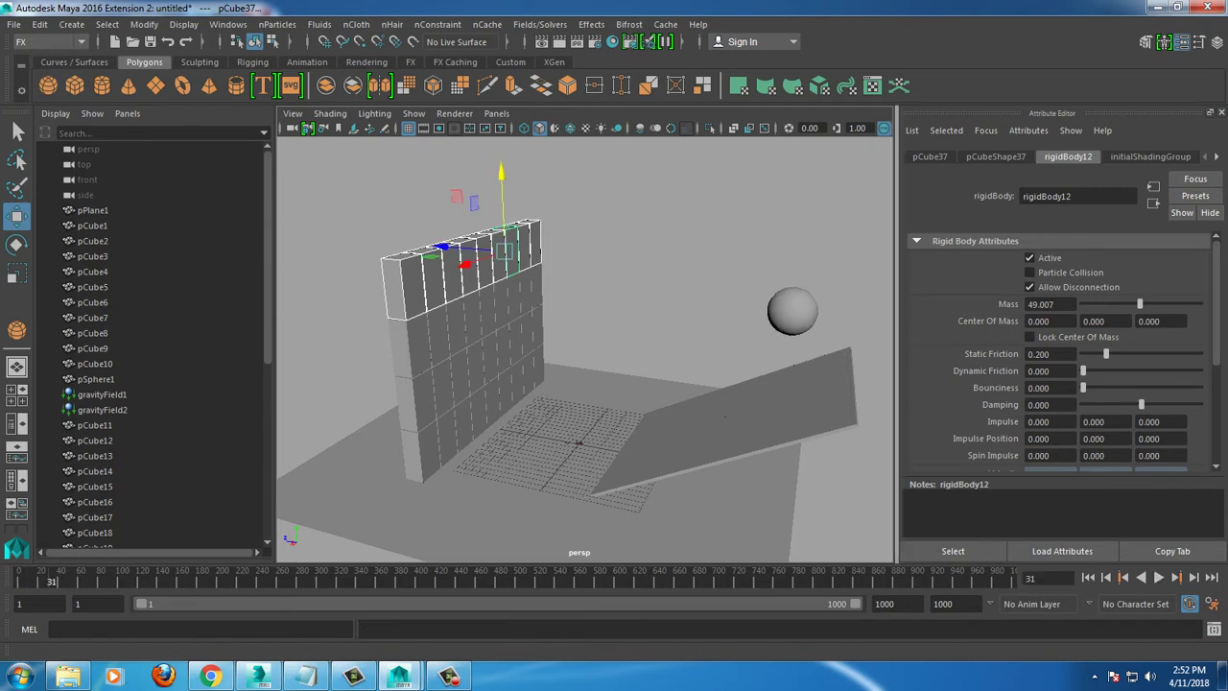
click(95, 379)
key(Delete)
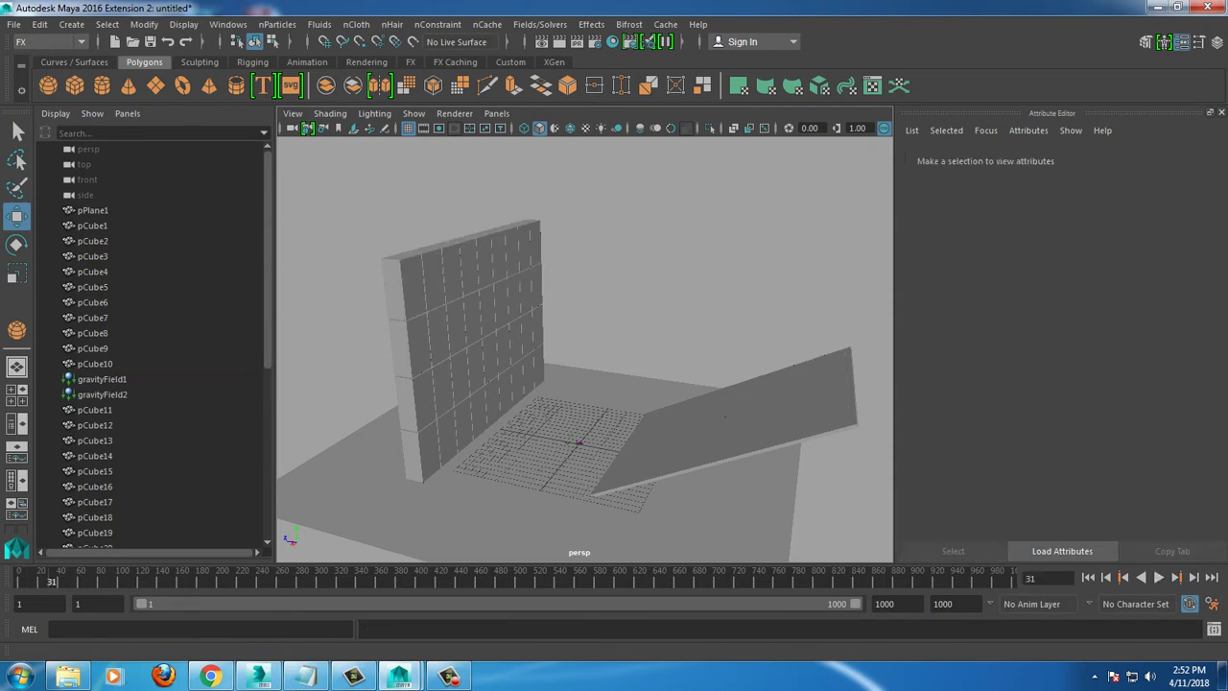
Step: Drag out a new polygon sphere, pSphere1, above the ramp near the cube wall
click(48, 86)
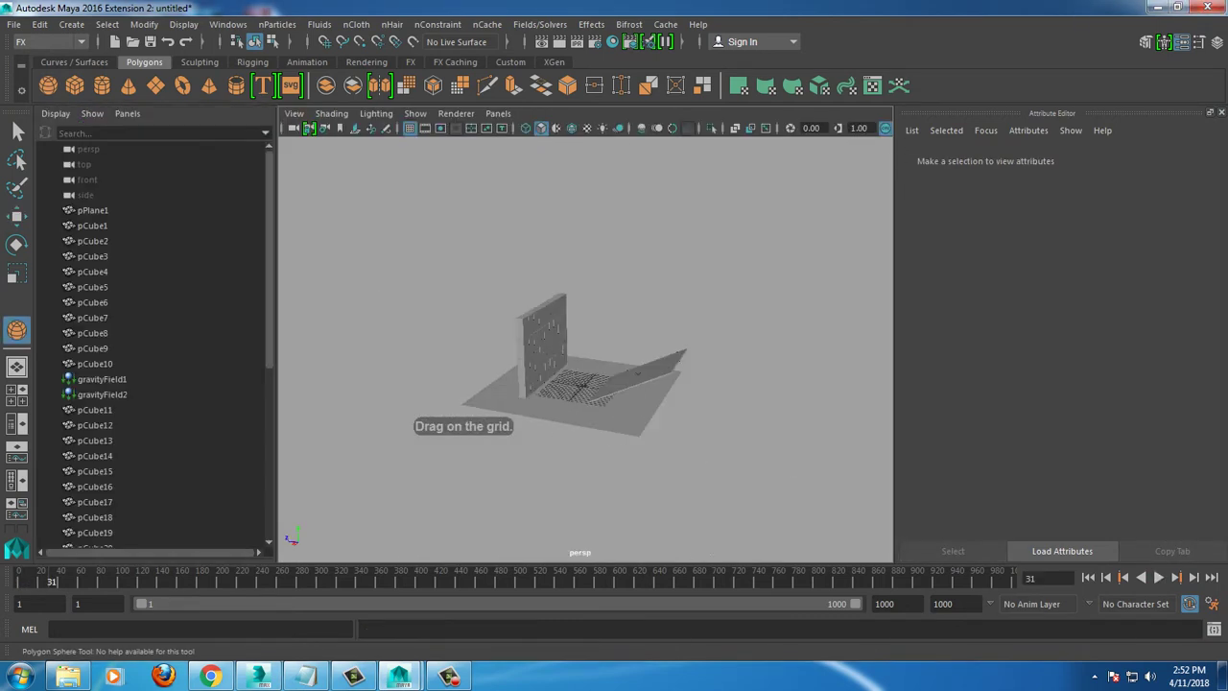
alt+drag(582, 384, 515, 403)
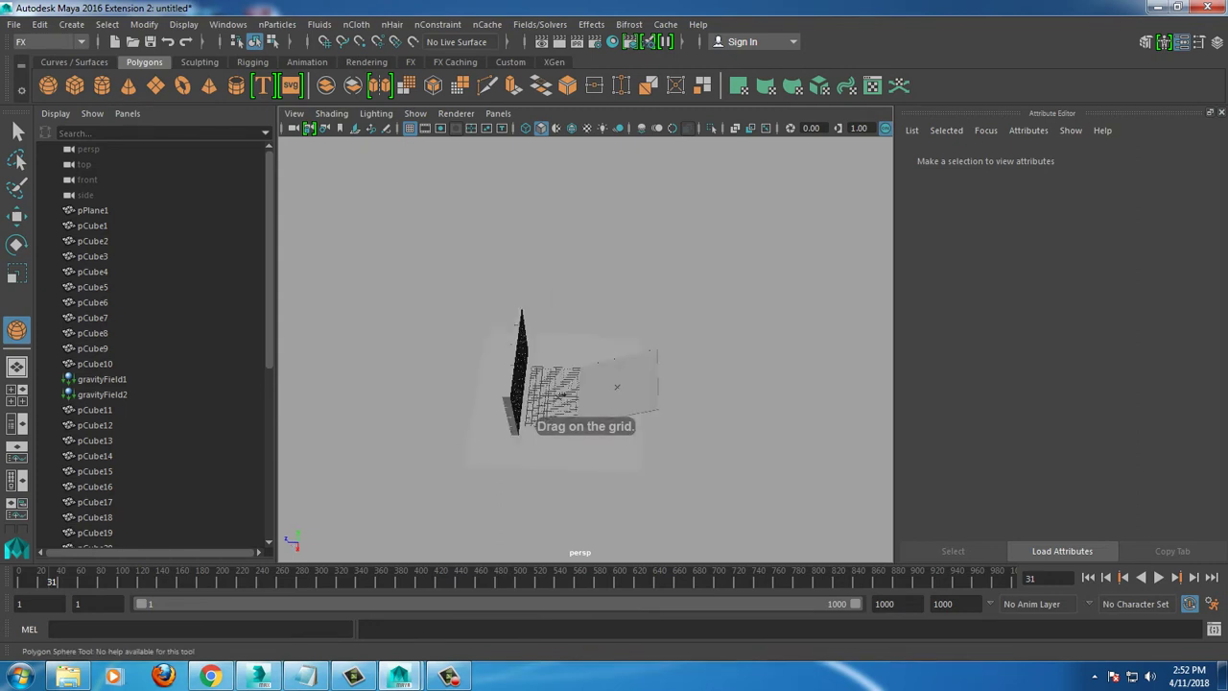
click(597, 474)
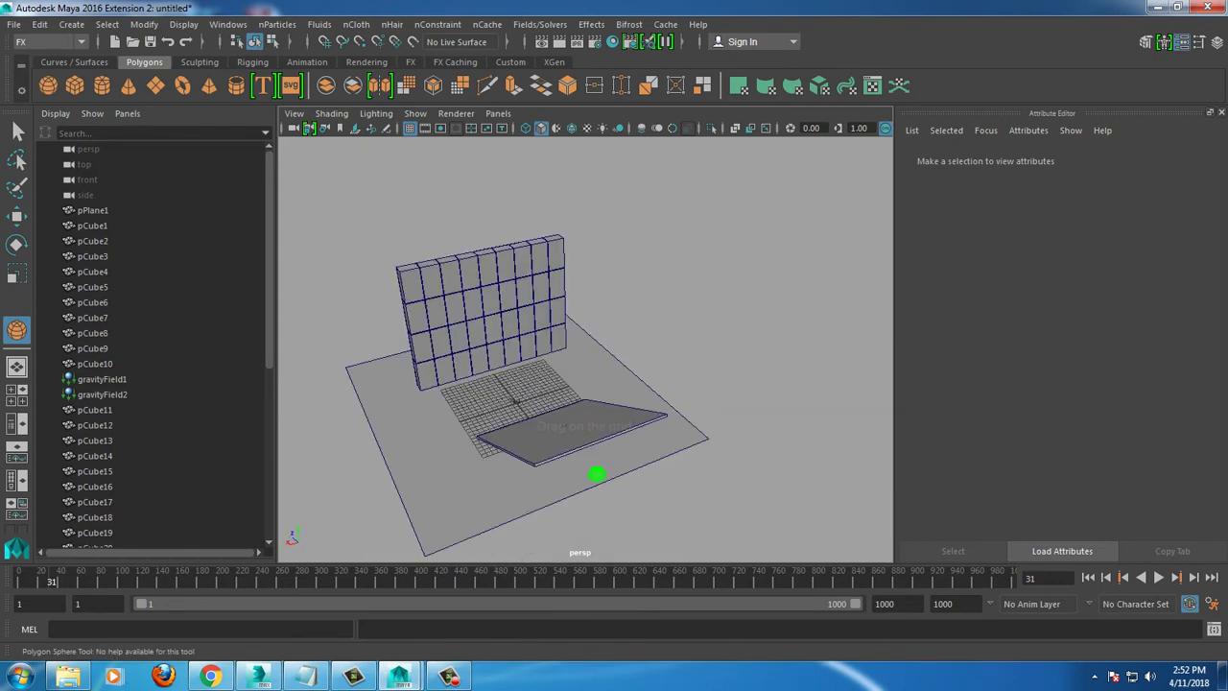
mouse_move(597, 474)
alt+mouse_down()
mouse_move(661, 452)
mouse_move(661, 342)
mouse_move(614, 345)
mouse_move(649, 343)
alt+mouse_up()
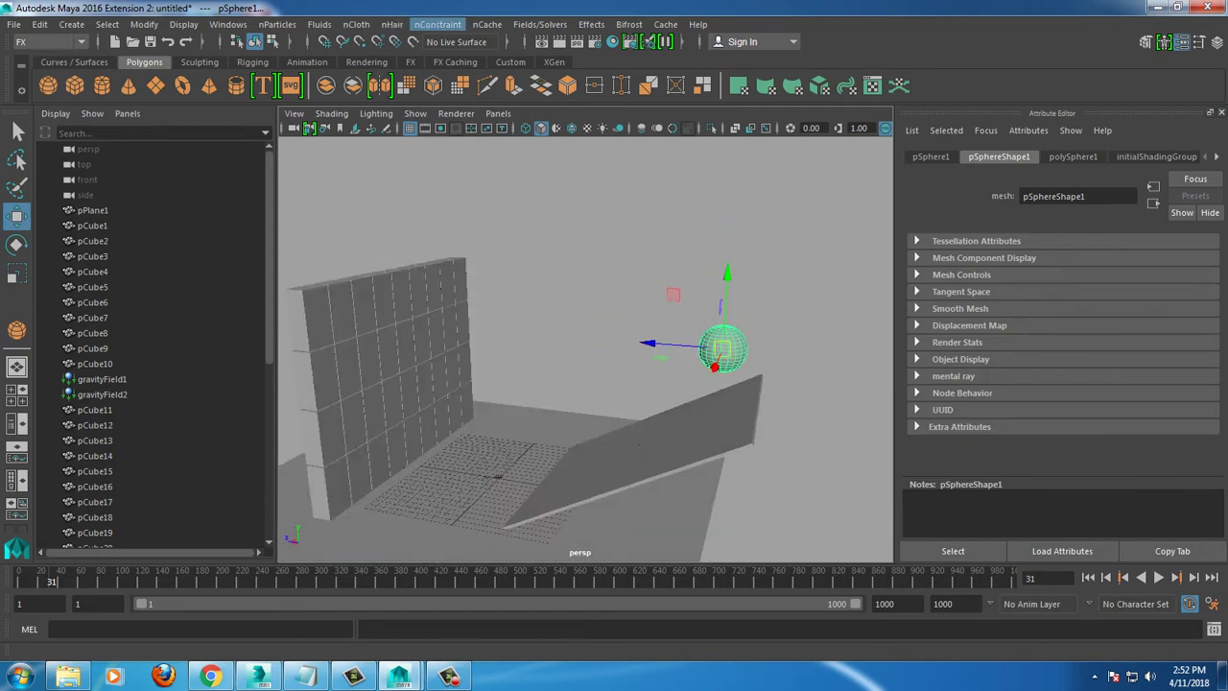
Step: Make the sphere an active rigid body and add a new gravity field, gravityField3
click(540, 24)
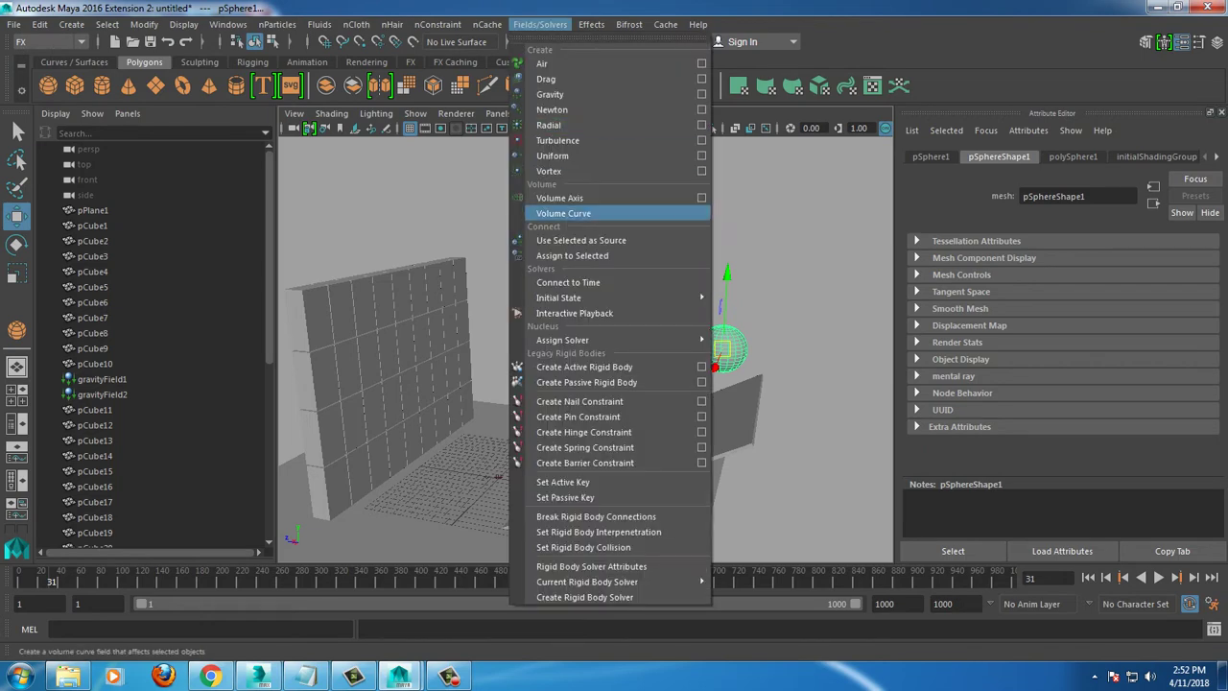
click(587, 382)
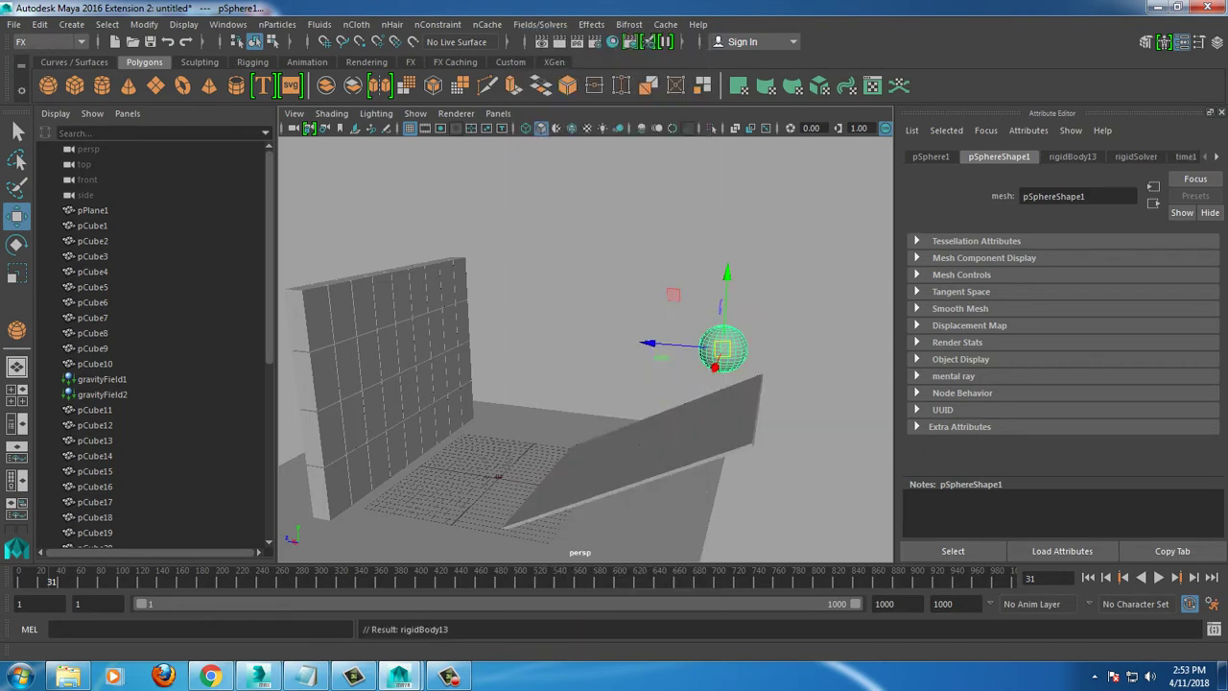
click(540, 24)
click(575, 93)
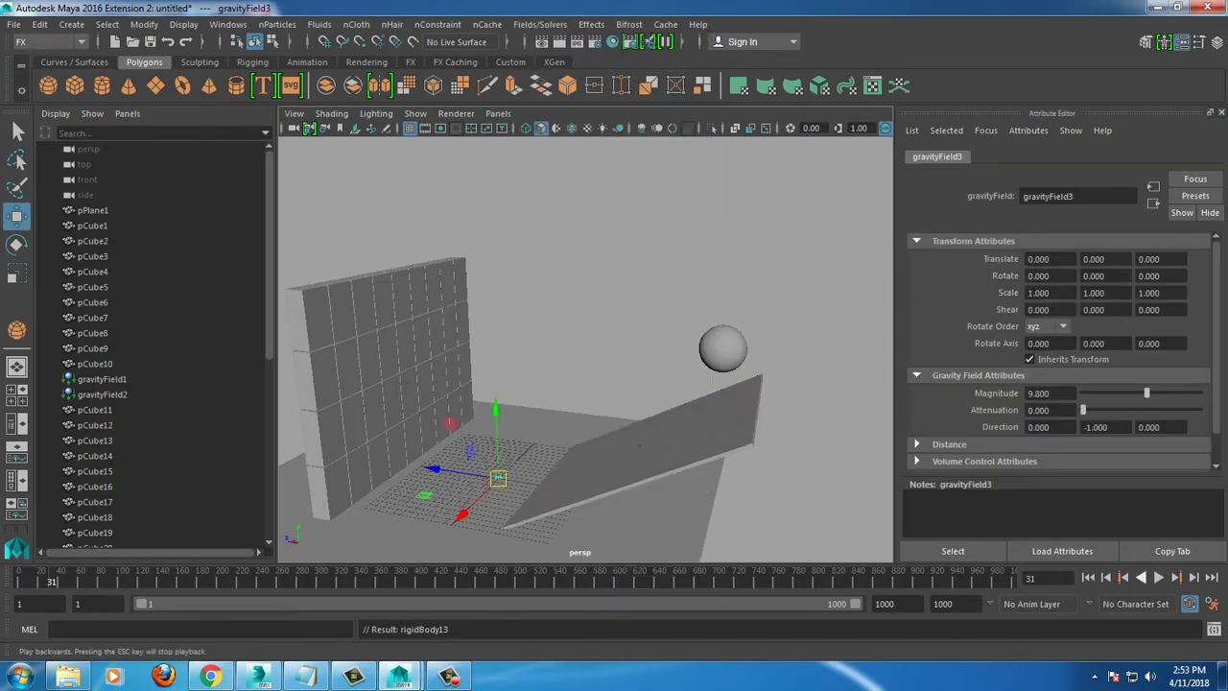
Step: Play the simulation to watch the sphere roll down the ramp, then stop it
click(1158, 576)
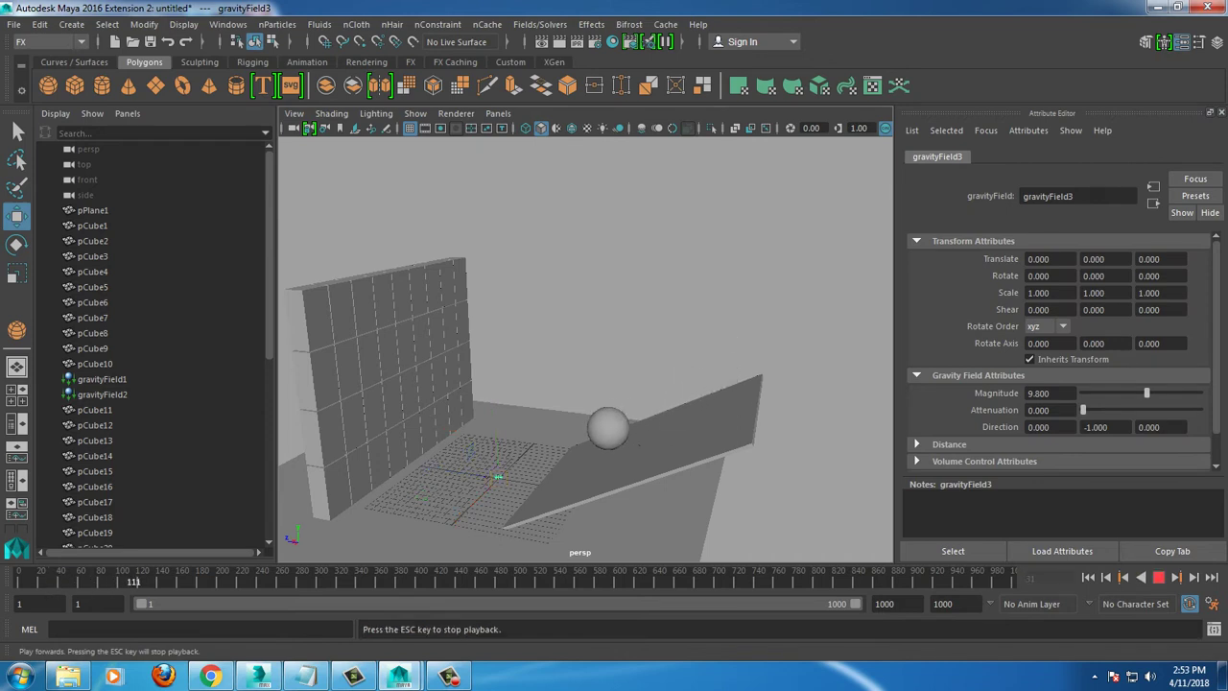
key(Escape)
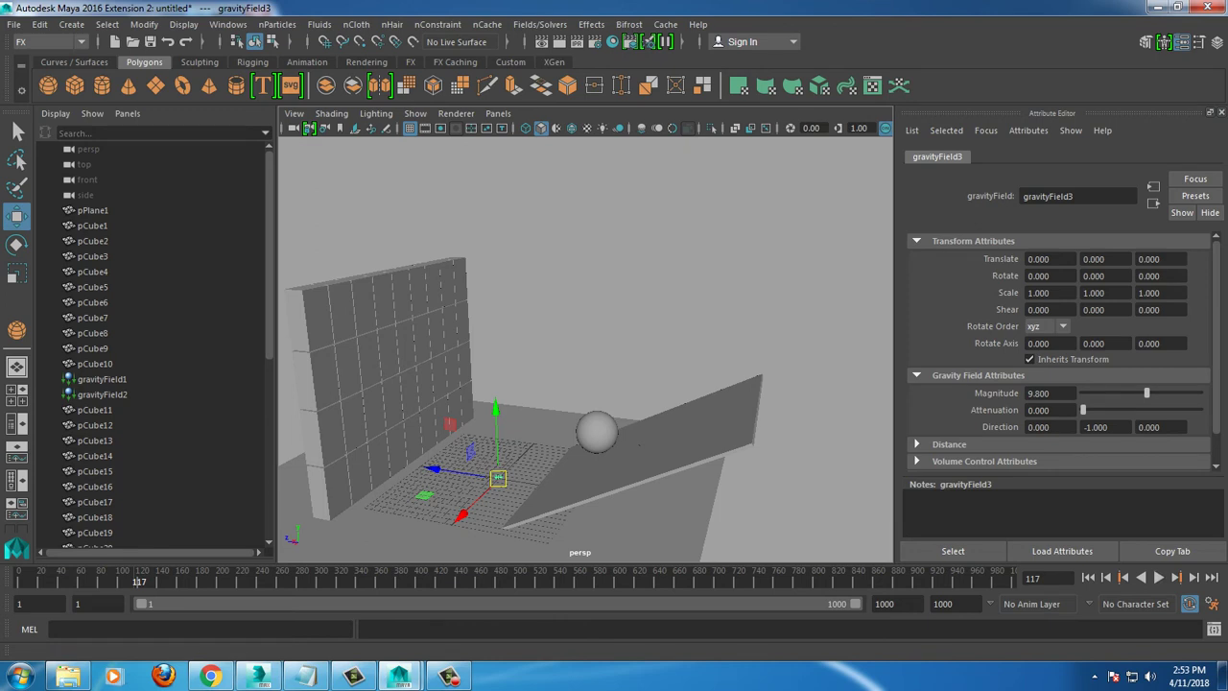
scroll(1056, 355, down, 1)
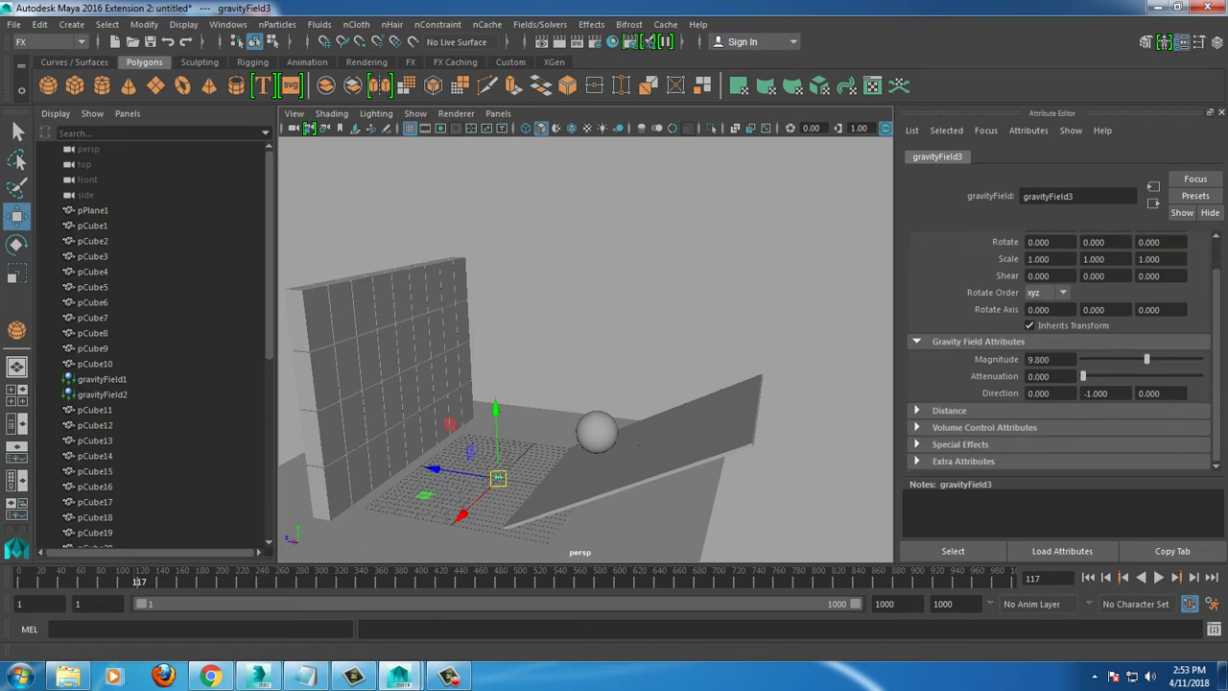
Step: Give the sphere's rigidBody13 Mass 1.325 and Bounciness 0.821, then replay from frame 1
click(597, 432)
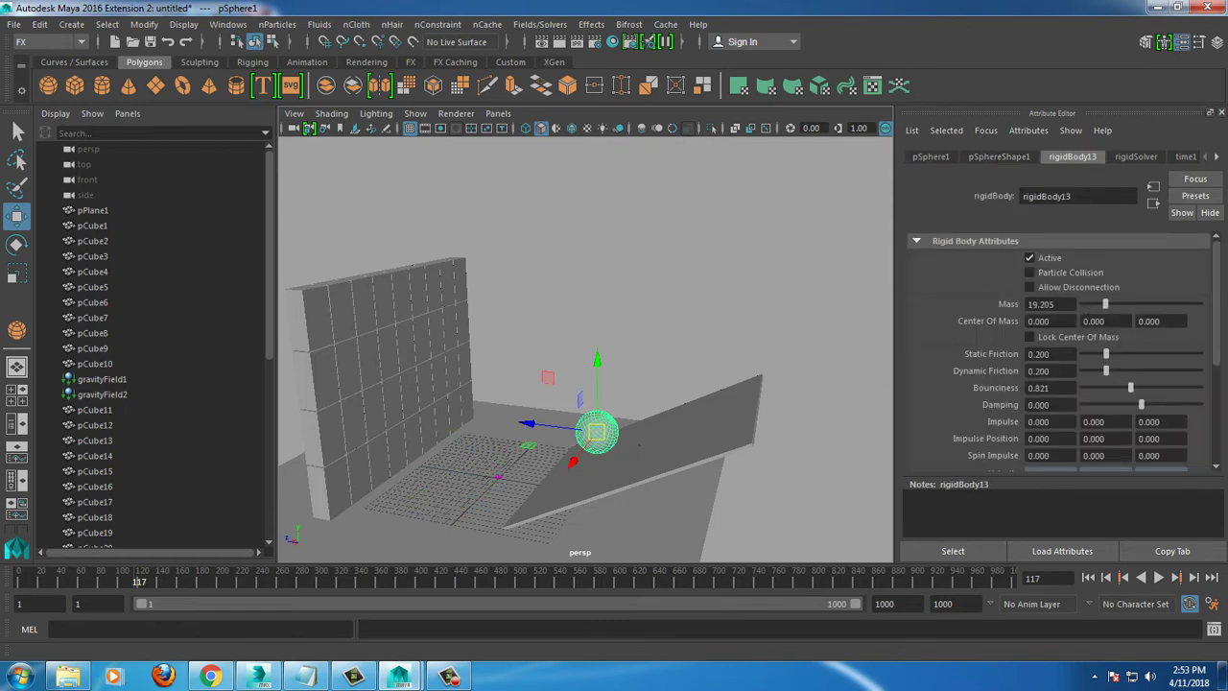
click(1088, 577)
click(1159, 577)
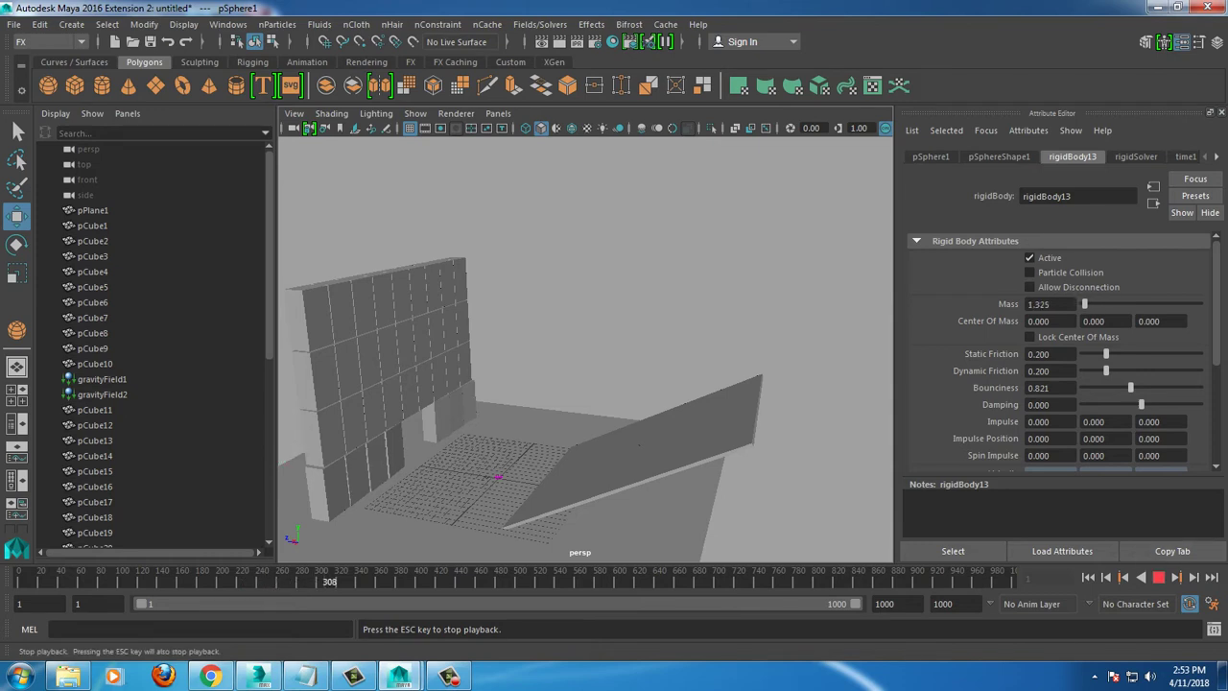
Step: Stop playback and make the cubes at the top of the wall active rigid bodies
key(alt+shift+v)
mouse_move(586, 384)
alt+mouse_down()
mouse_move(518, 393)
mouse_move(557, 365)
mouse_move(576, 370)
mouse_move(557, 340)
alt+mouse_up()
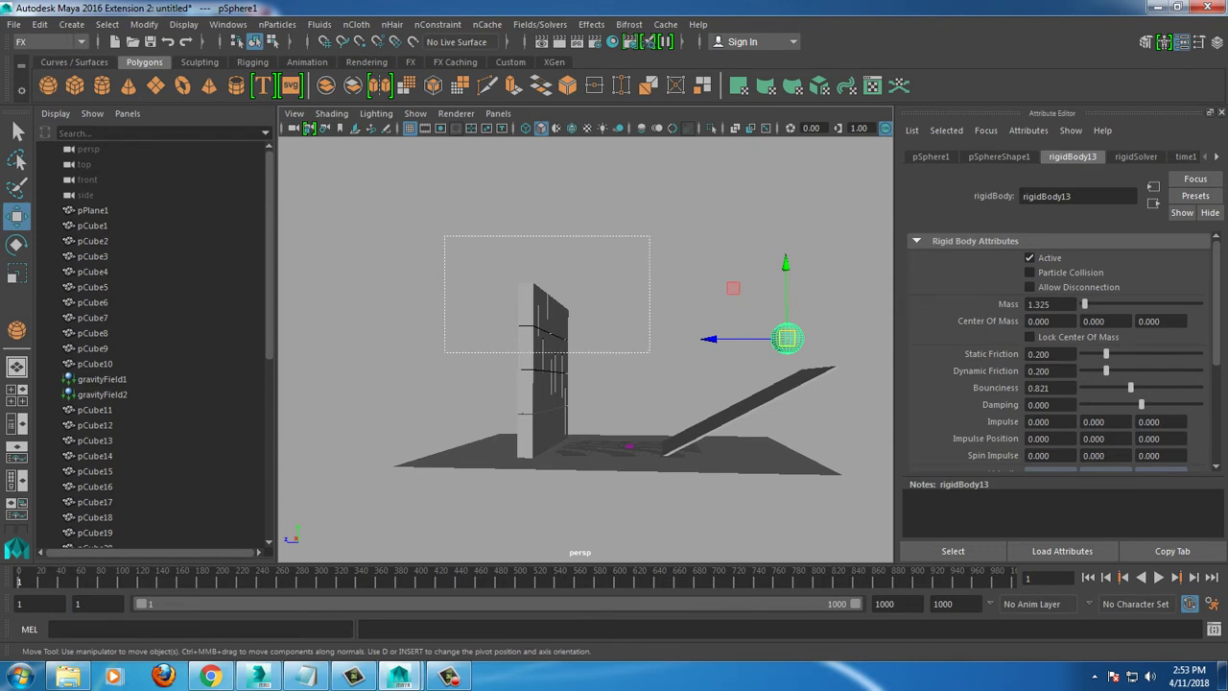
mouse_move(444, 235)
mouse_down()
mouse_move(650, 353)
mouse_move(557, 336)
mouse_up()
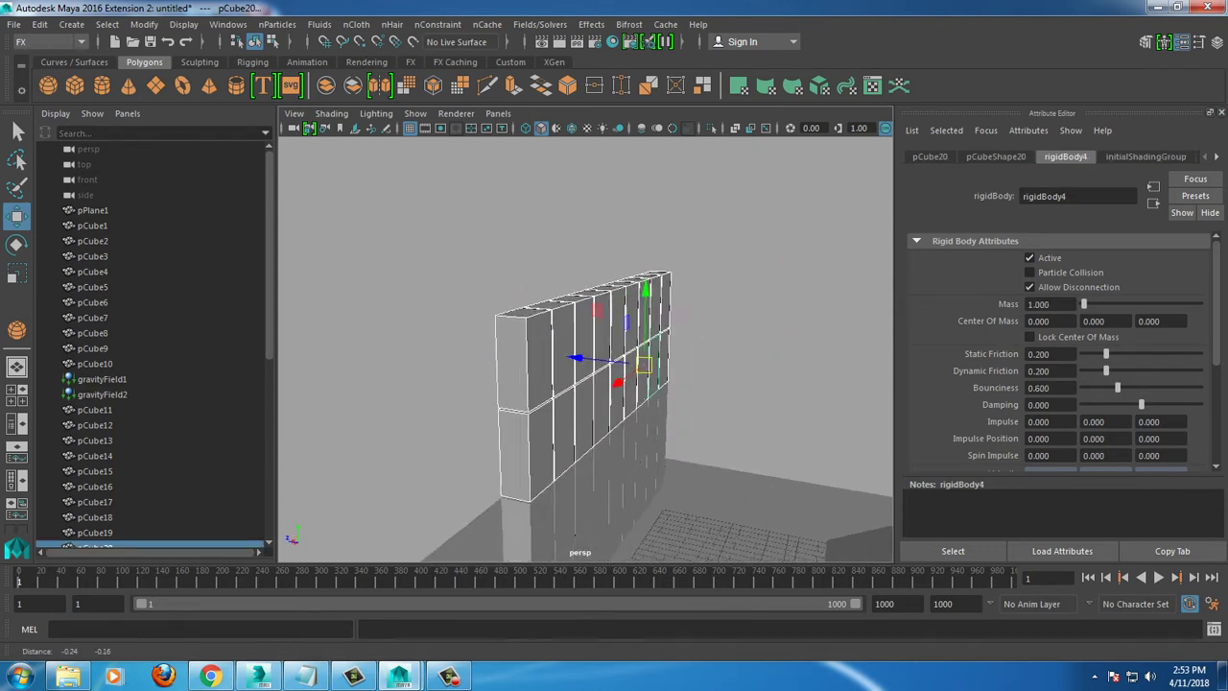
click(540, 24)
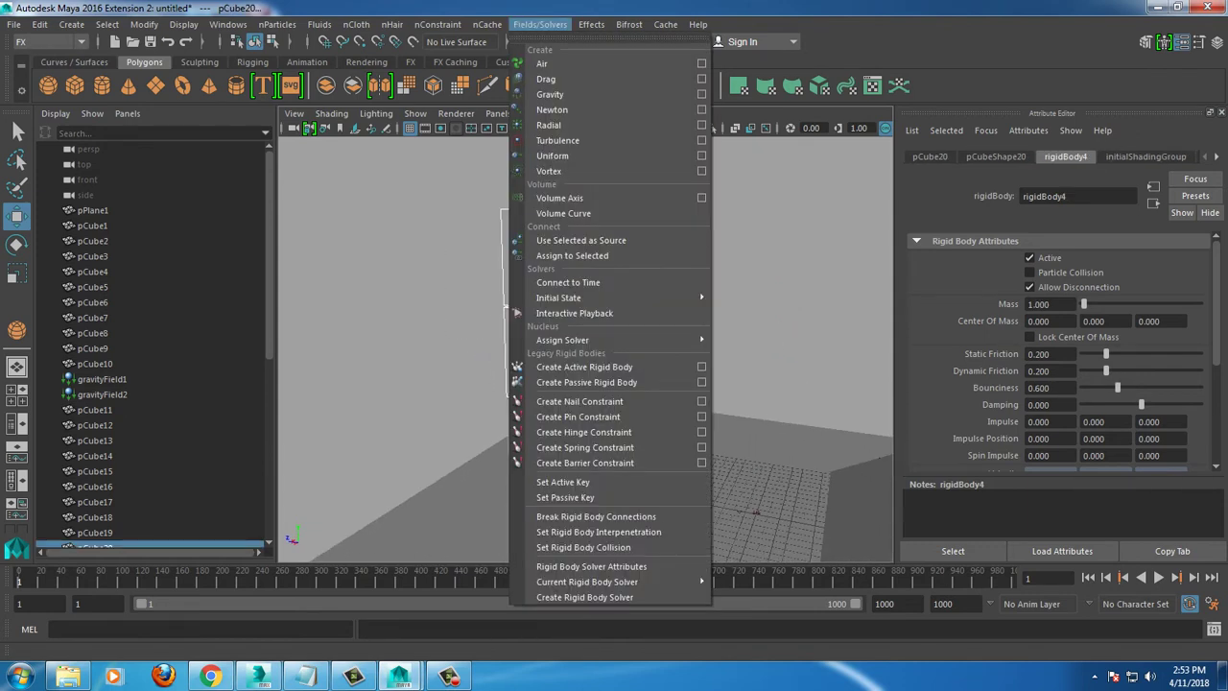
click(584, 367)
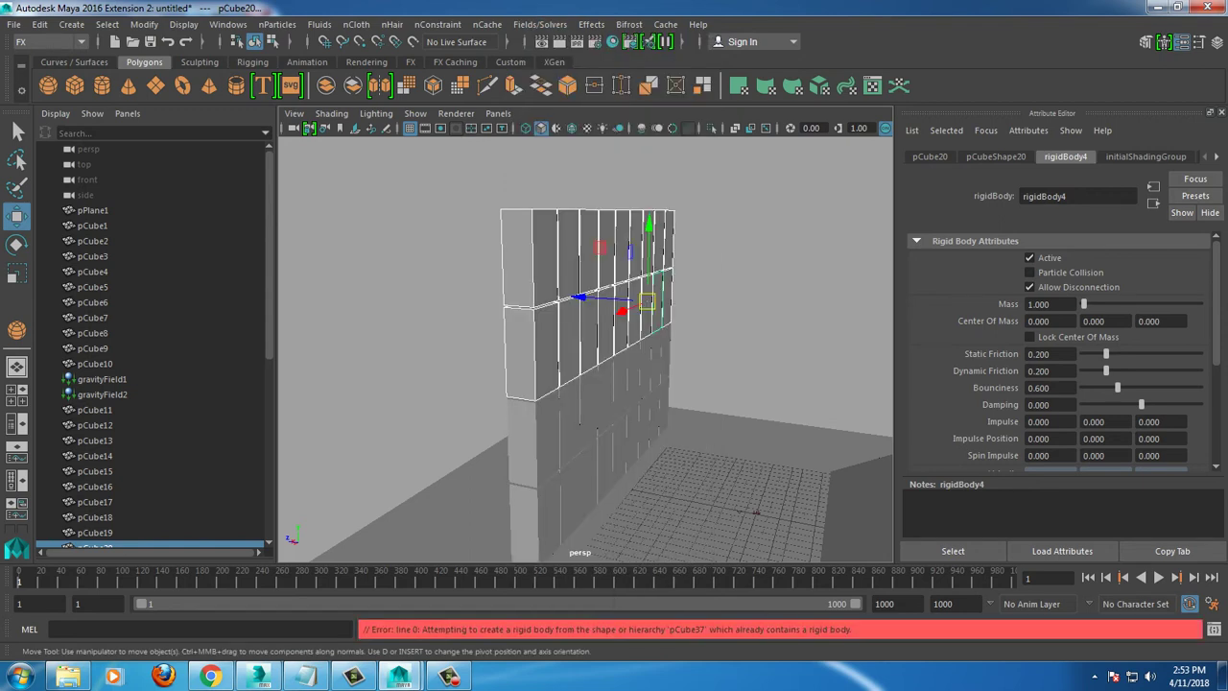
Step: Marquee-select the old wall cubes pCube1–9 and pCube11–19 and delete them
scroll(600, 336, down, 5)
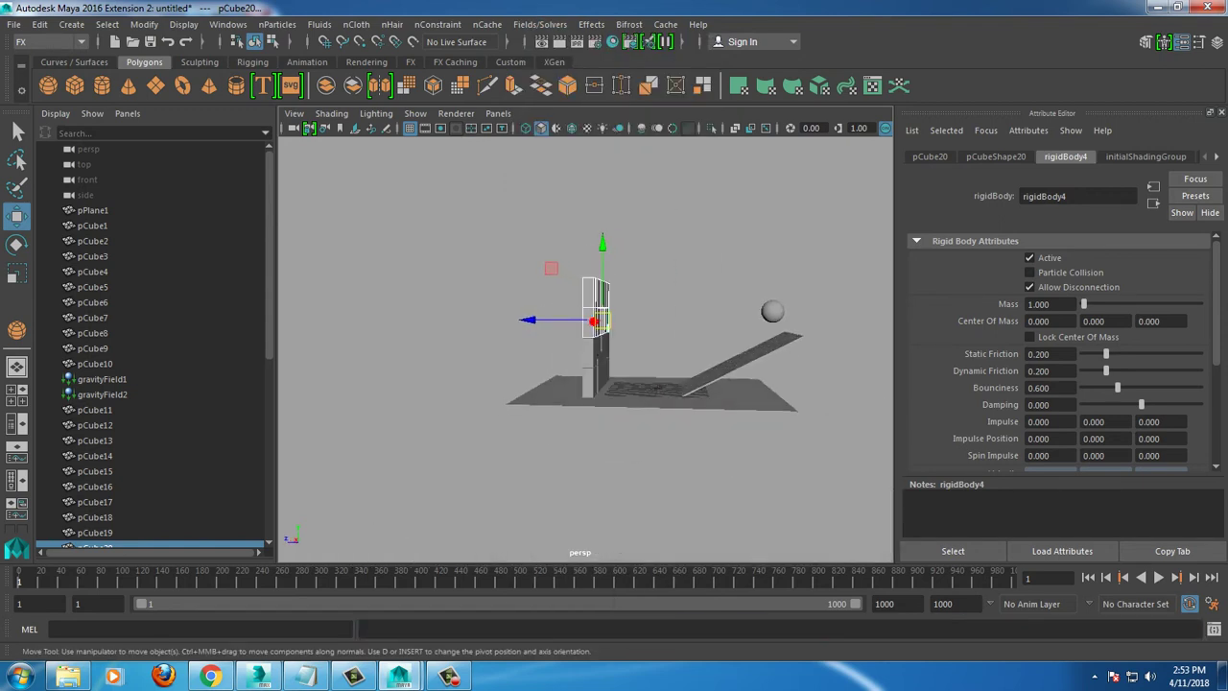
drag(811, 427, 653, 387)
scroll(652, 388, up, 3)
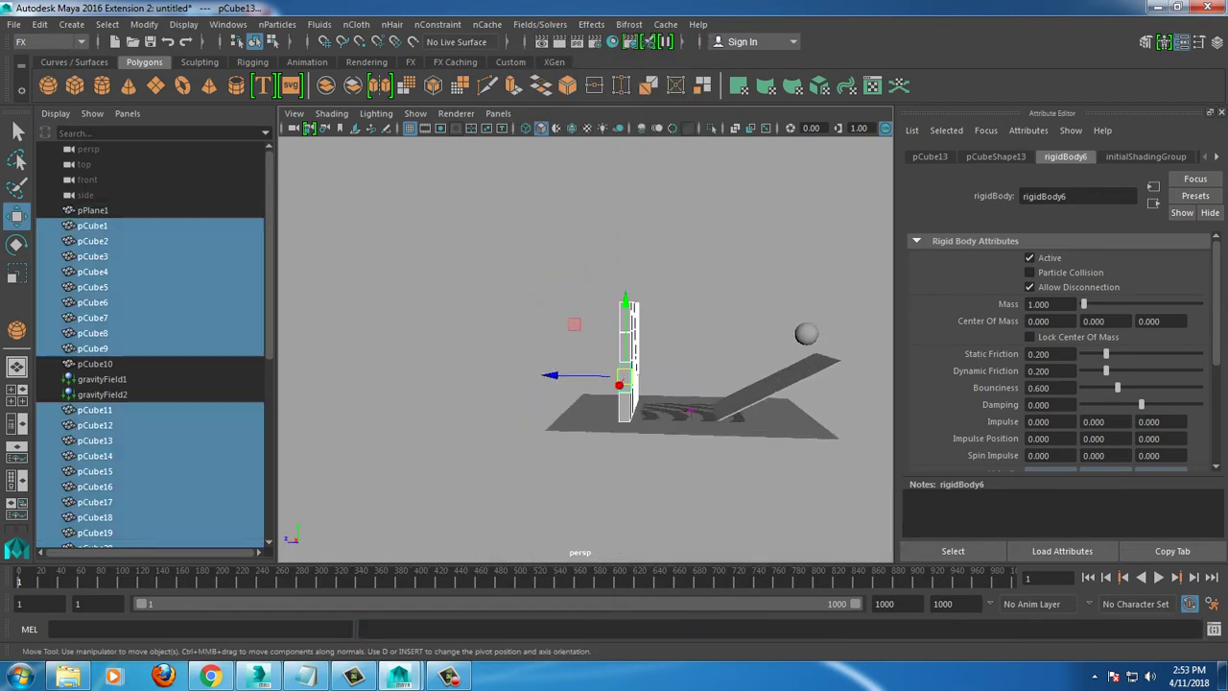
scroll(652, 387, up, 3)
key(Delete)
Step: Create a new polygon cube on the floor beside the grid
scroll(774, 477, down, 3)
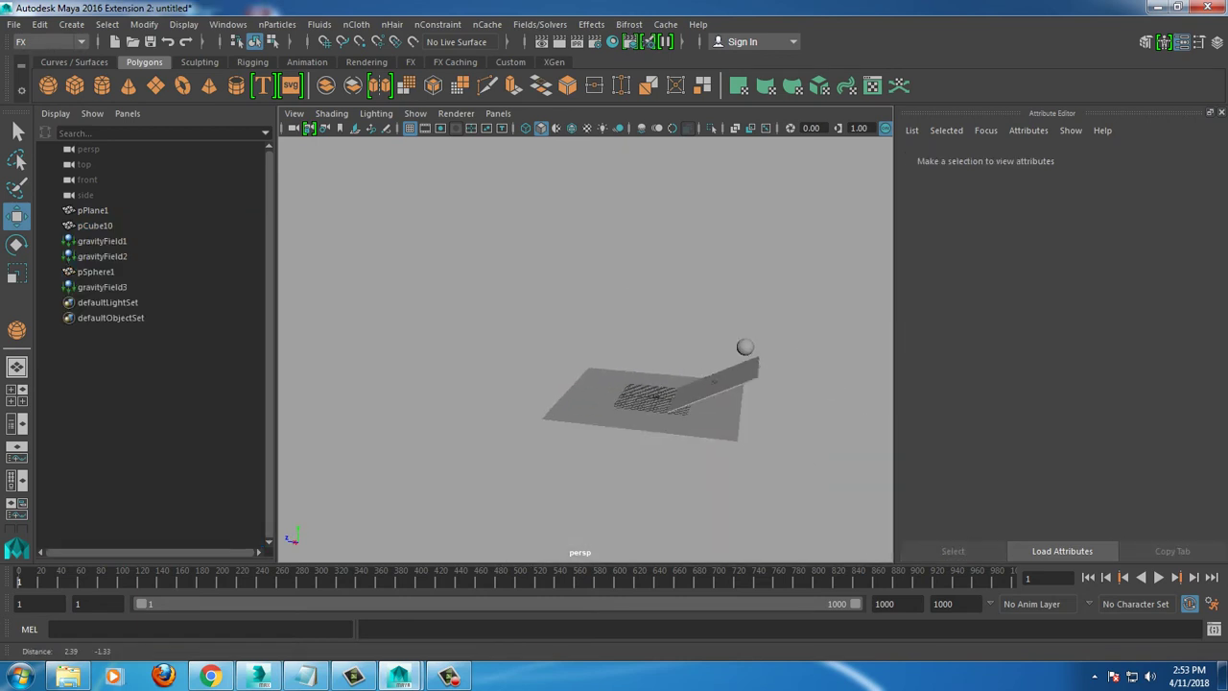
scroll(739, 468, up, 2)
scroll(706, 458, up, 2)
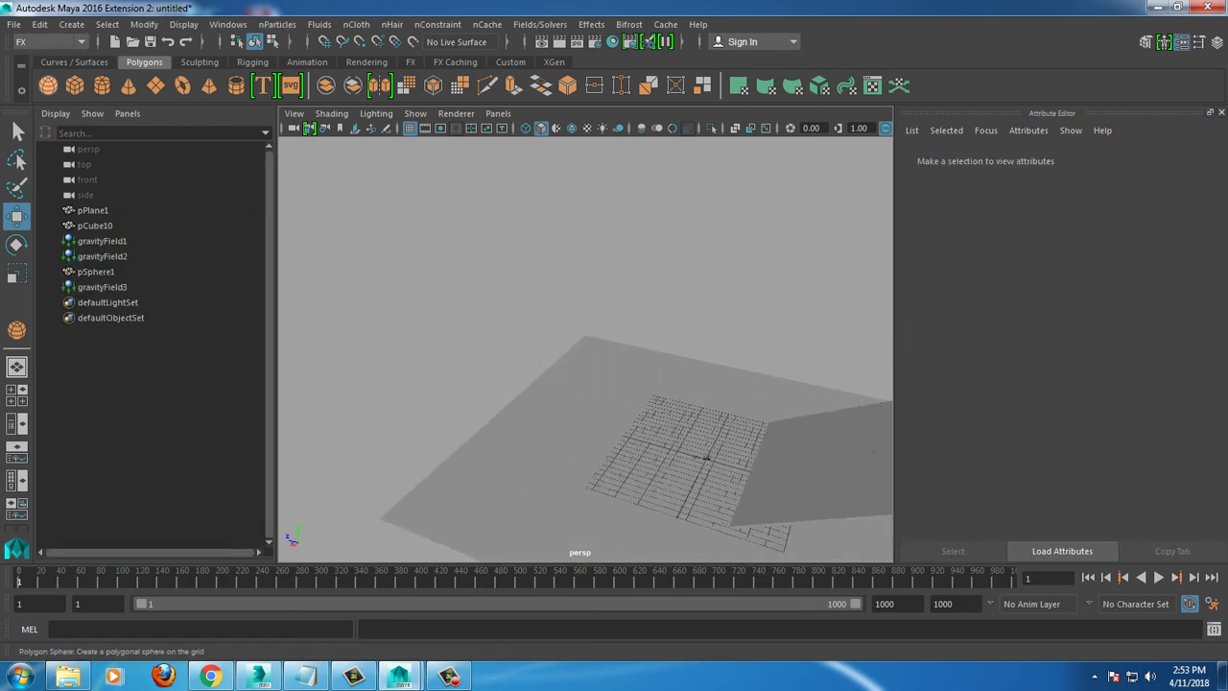
click(74, 85)
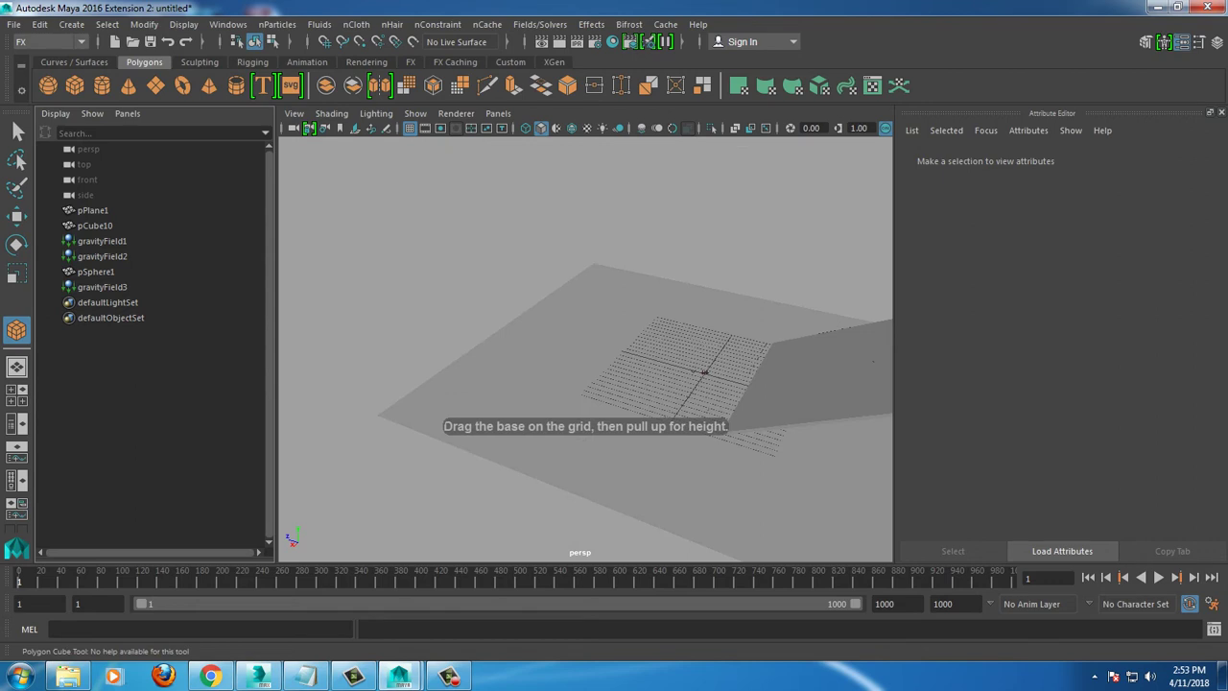
drag(451, 404, 453, 369)
alt+drag(586, 384, 672, 364)
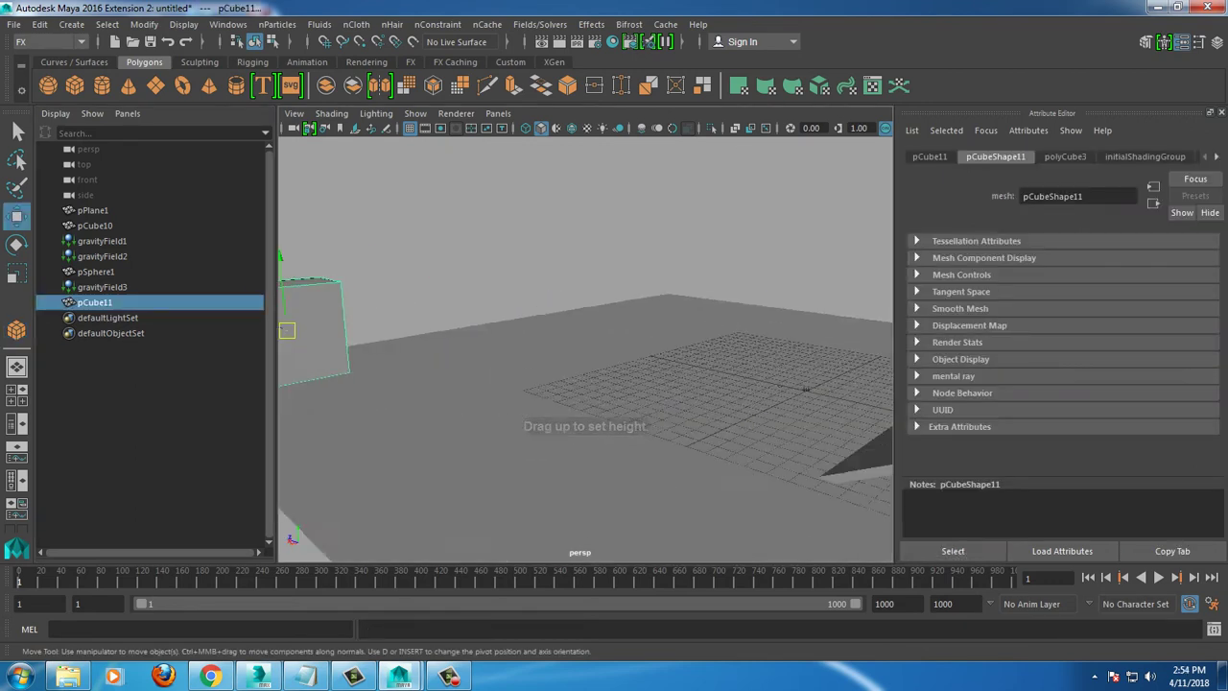
Step: Duplicate the cube and stack the copies into a column four cubes high
key(ctrl+d)
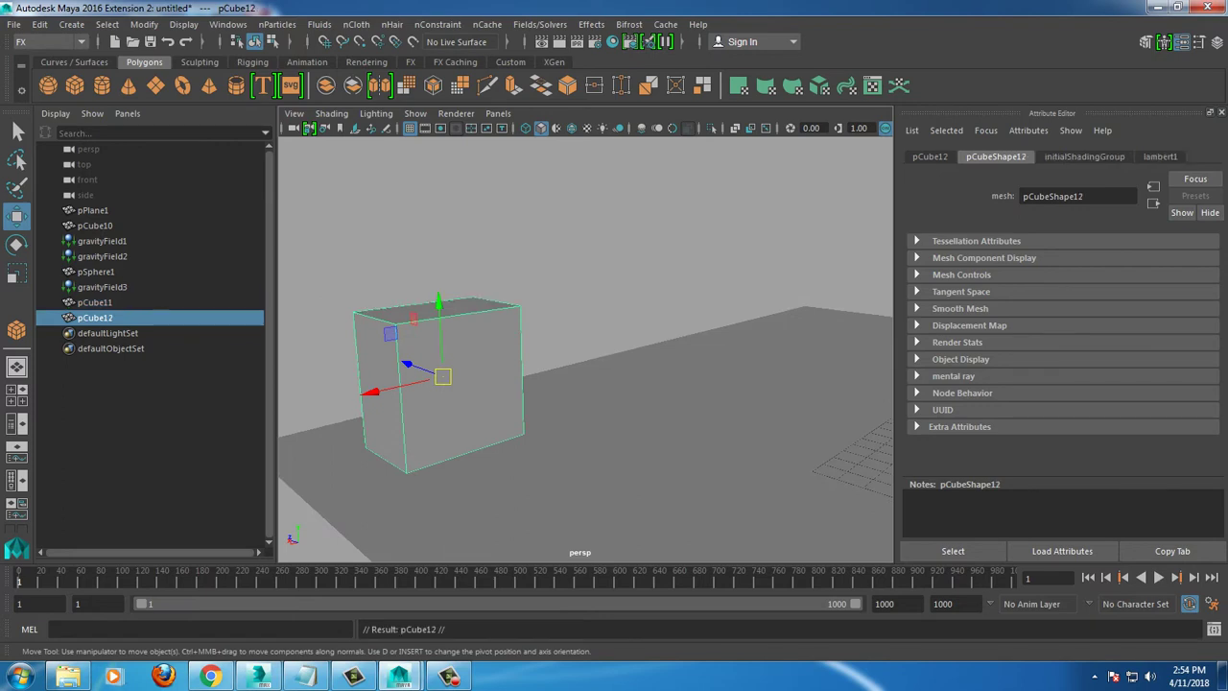
mouse_move(438, 305)
mouse_down()
mouse_move(430, 156)
mouse_move(499, 192)
mouse_up()
key(ctrl+d)
mouse_move(413, 240)
mouse_down()
mouse_move(447, 153)
mouse_move(447, 192)
mouse_up()
drag(447, 150, 448, 159)
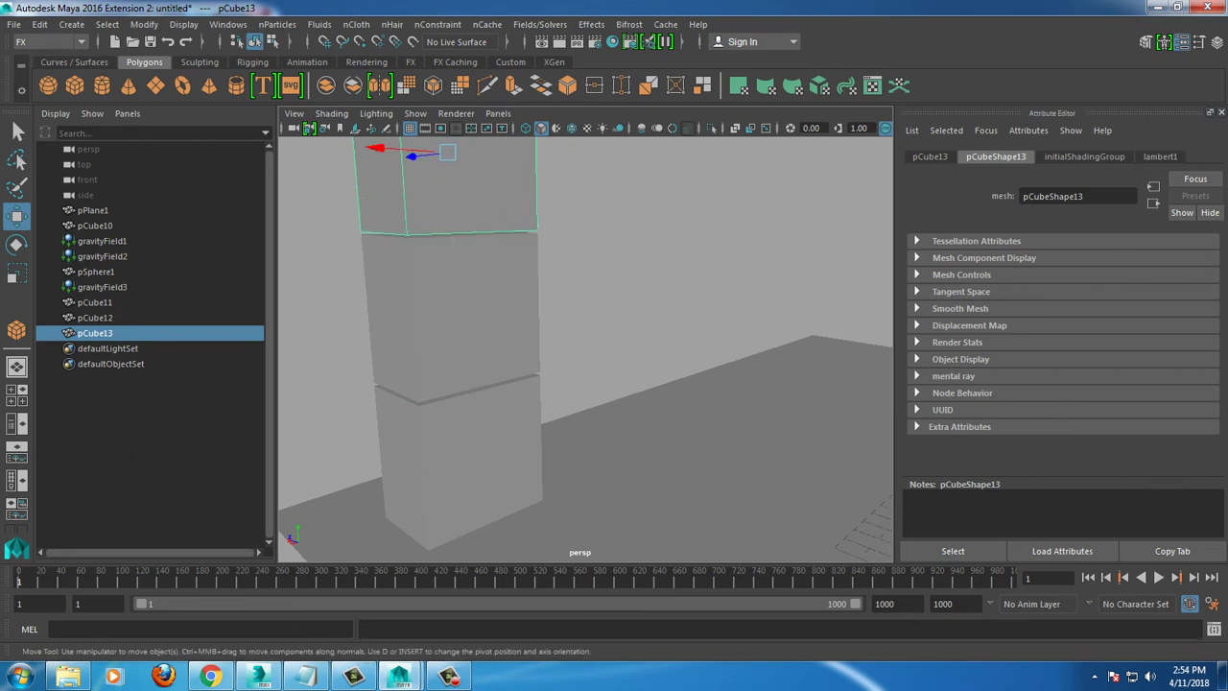
scroll(447, 288, down, 5)
key(ctrl+d)
alt+middle_drag(439, 275, 549, 335)
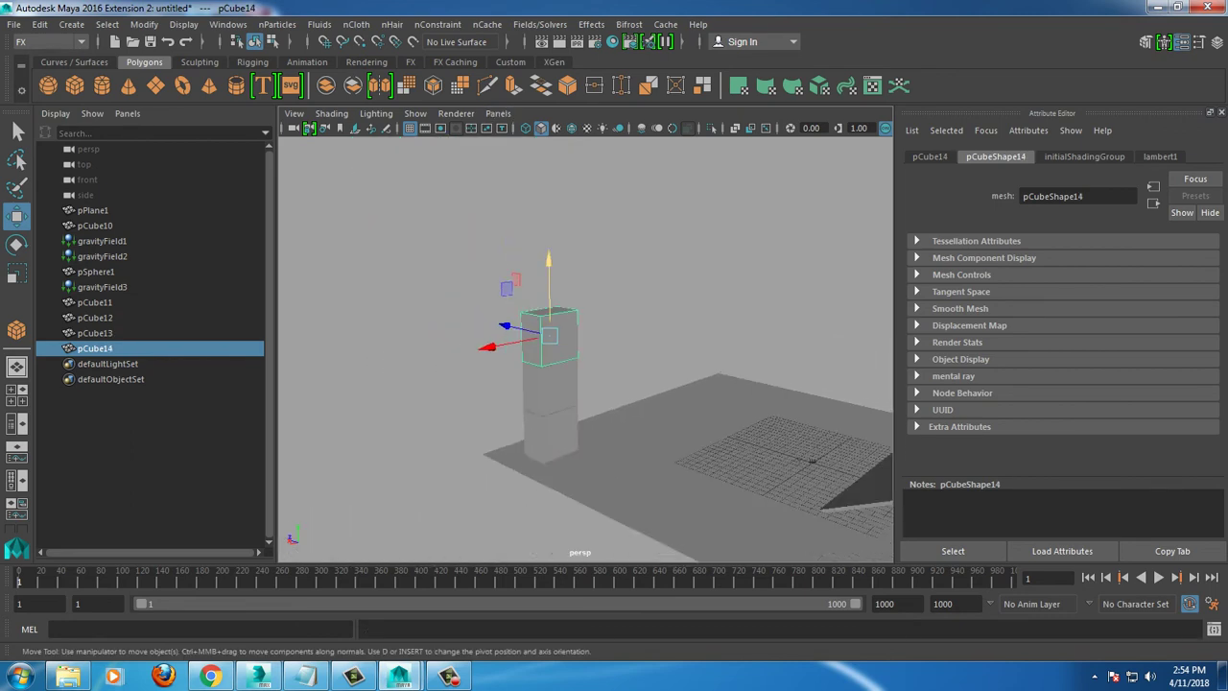
drag(548, 273, 548, 224)
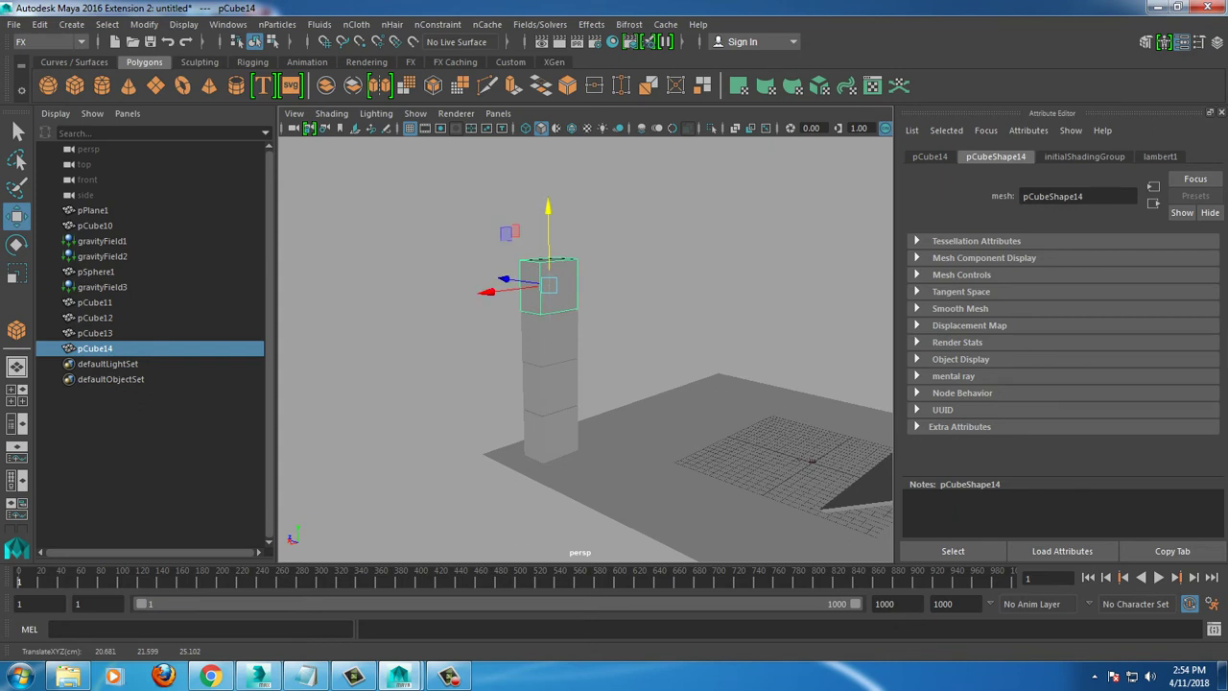
Step: Duplicate the column along X into seven columns, then select all wall cubes without the floor
alt+middle_drag(576, 336, 547, 346)
drag(451, 240, 864, 537)
shift+click(792, 492)
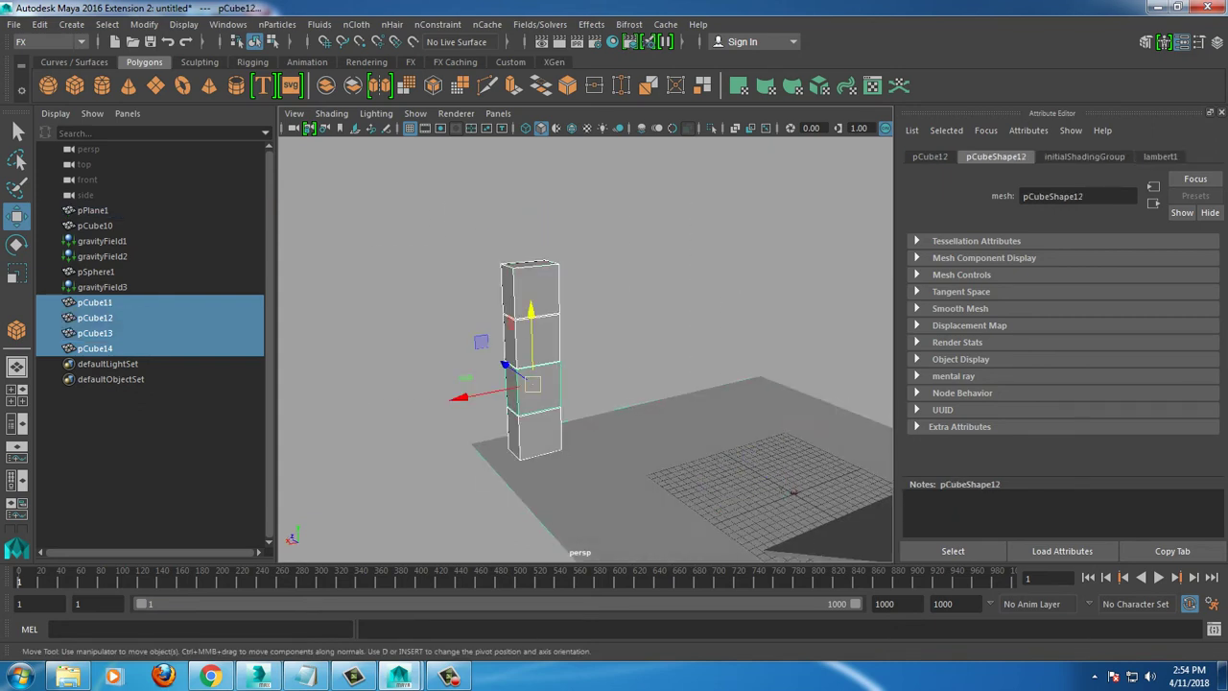
key(ctrl+d)
drag(460, 397, 509, 389)
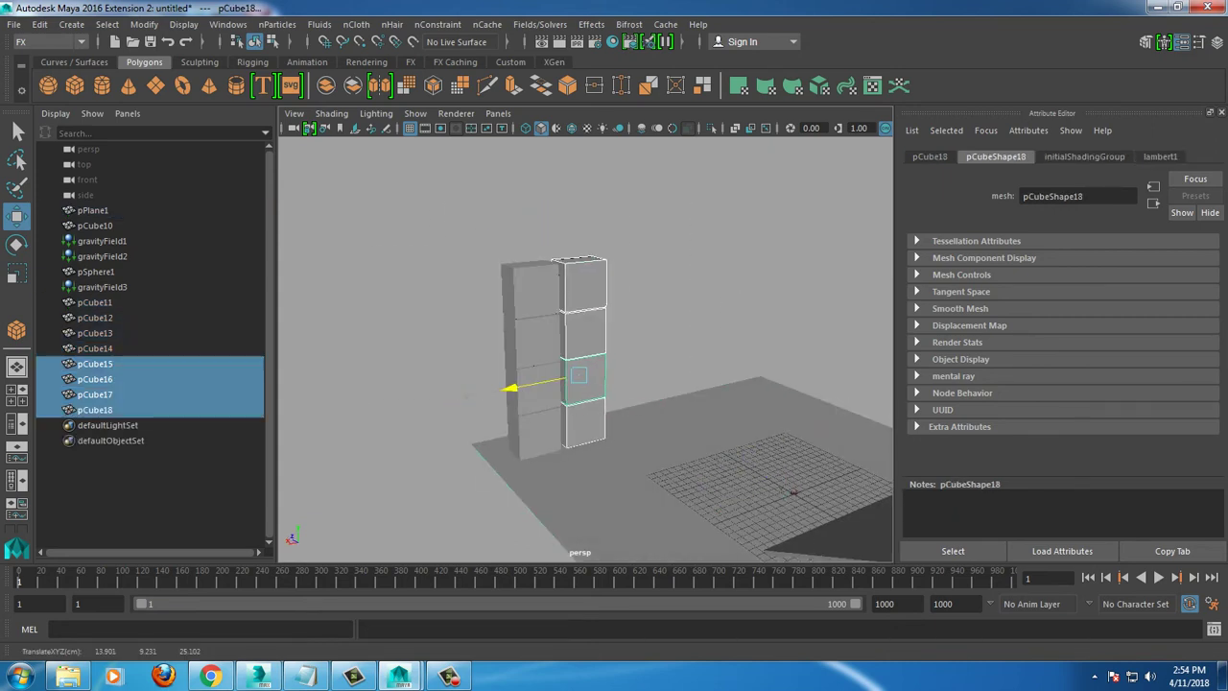
key(shift+d)
key(shift+d)
key(shift+d)
key(shift+d)
key(shift+d)
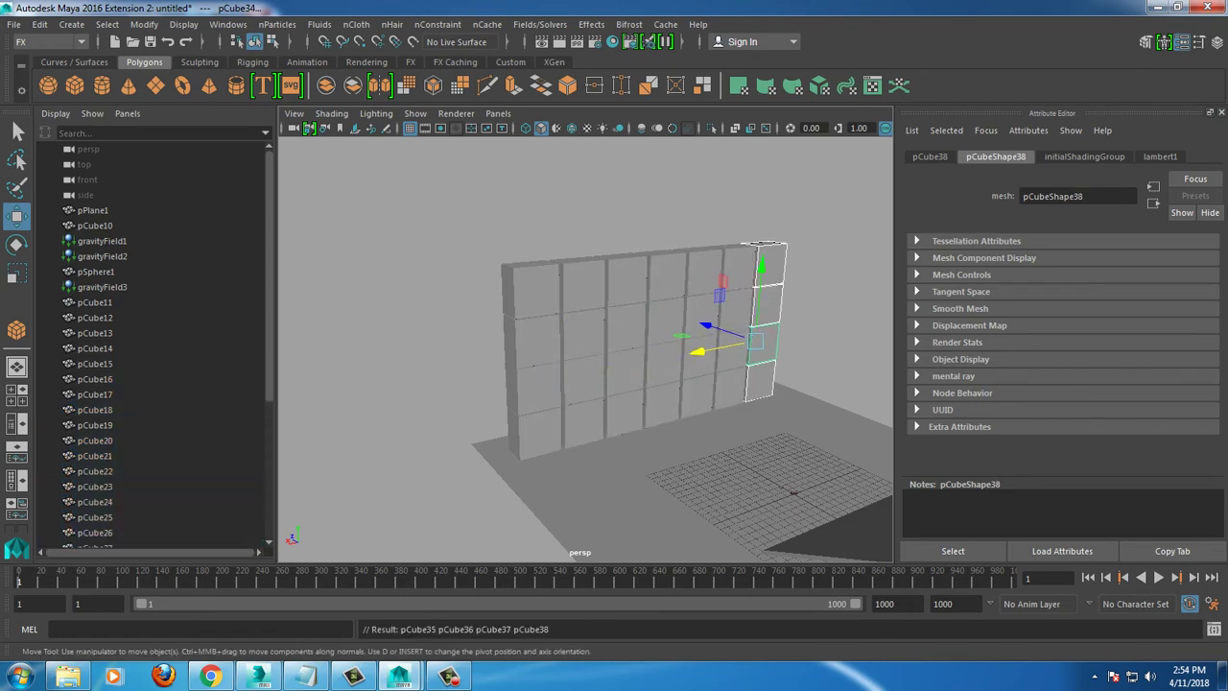
alt+drag(576, 384, 636, 365)
drag(501, 206, 799, 424)
shift+click(791, 426)
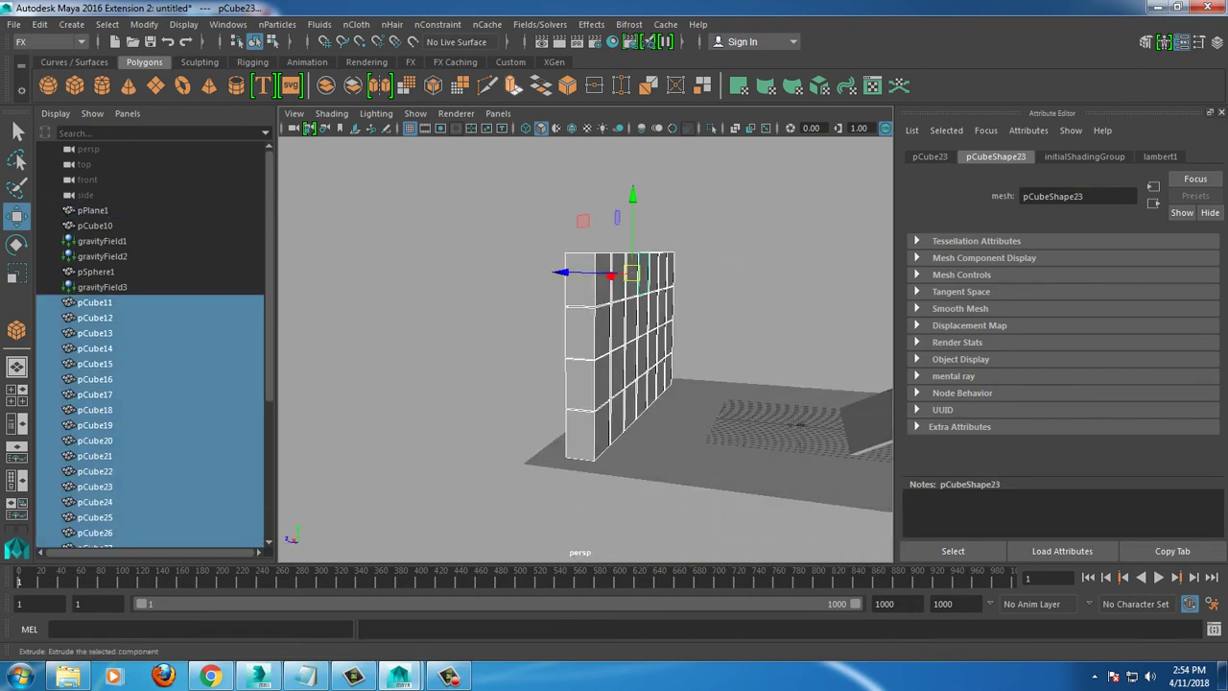
Step: Make all the new wall cubes active rigid bodies, undoing an accidental passive setup
click(541, 24)
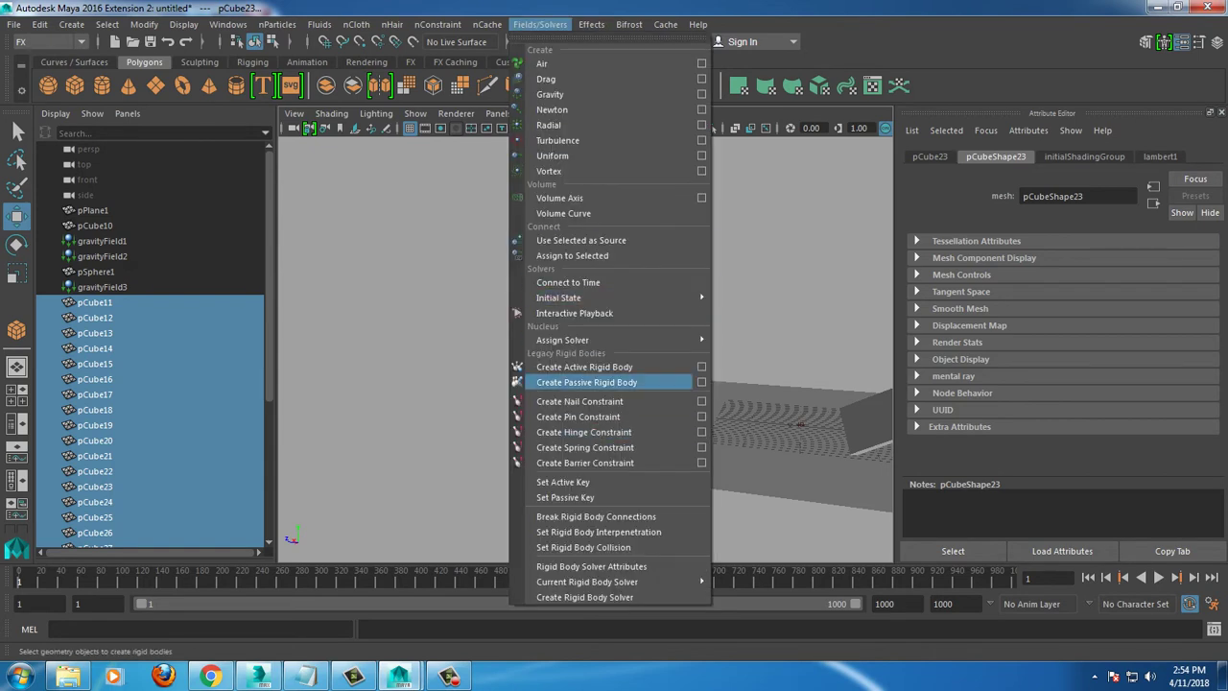
click(587, 382)
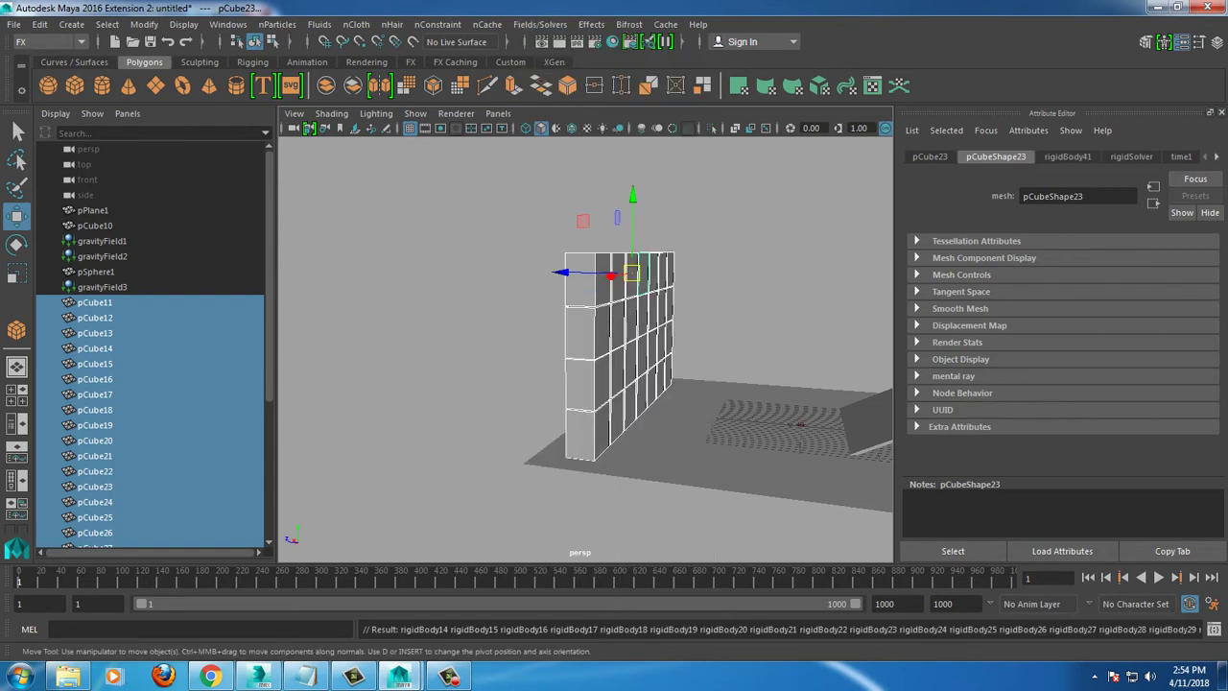
key(ctrl+z)
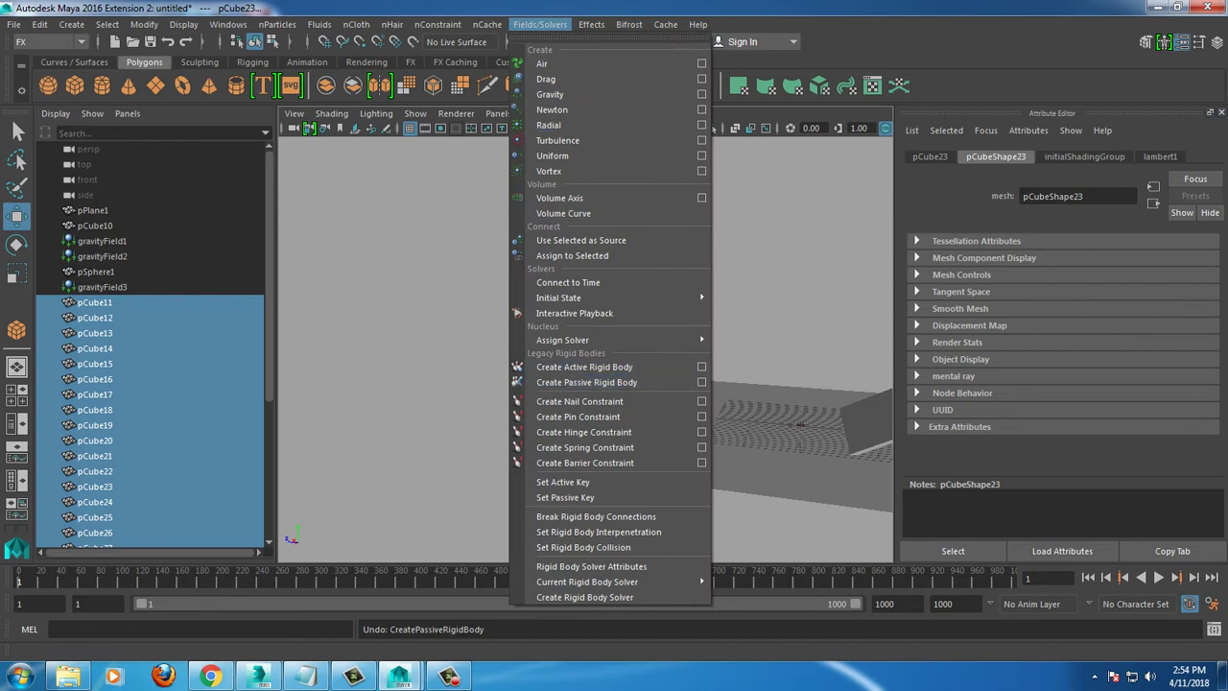
click(585, 367)
Step: Test-play the simulation, rewind to frame 1, and show the sphere's rigidBody13 settings
click(1158, 577)
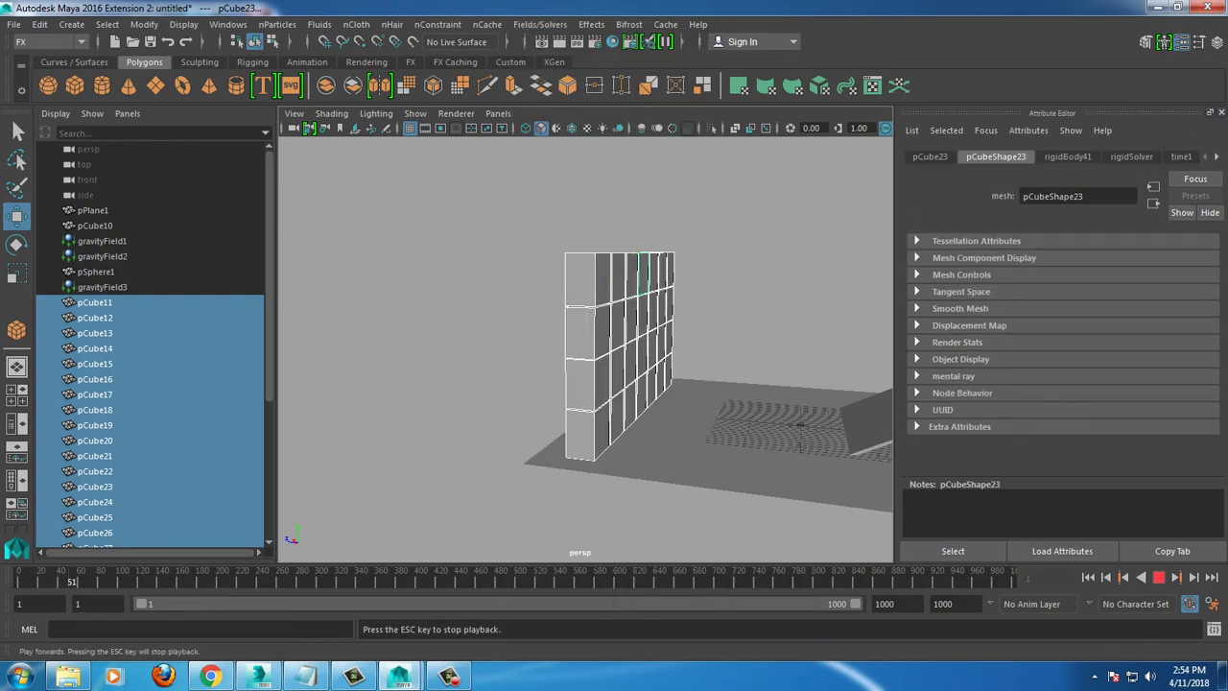
scroll(585, 346, down, 5)
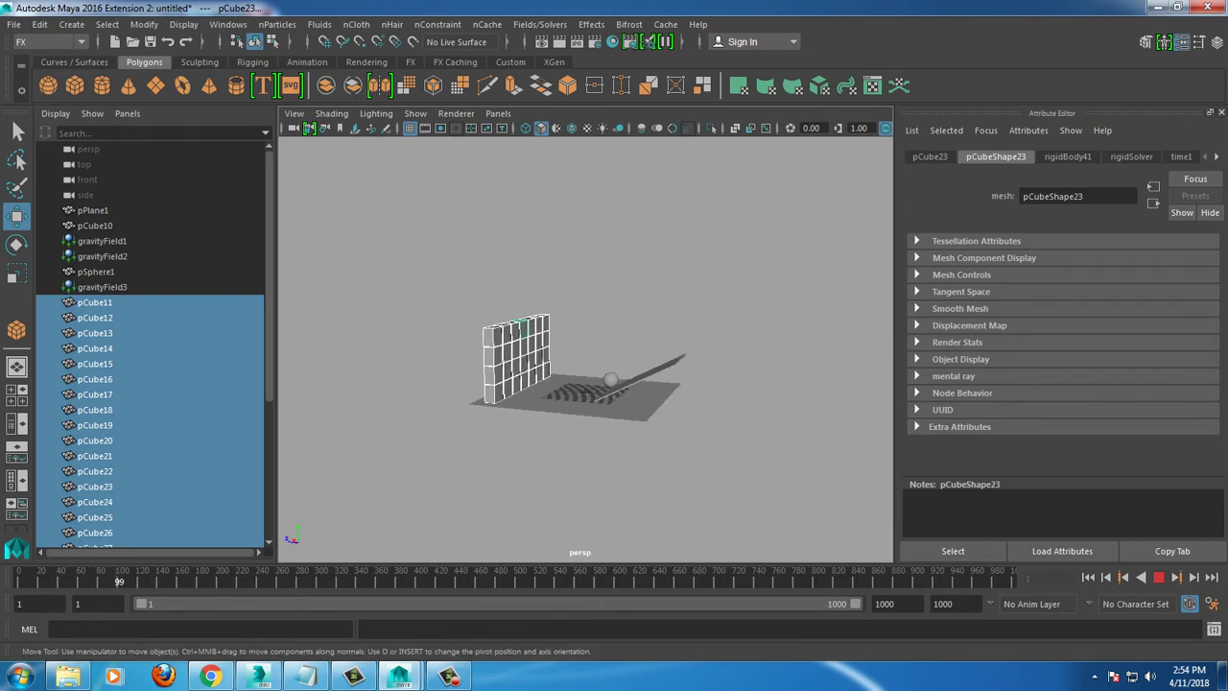
key(alt+shift+v)
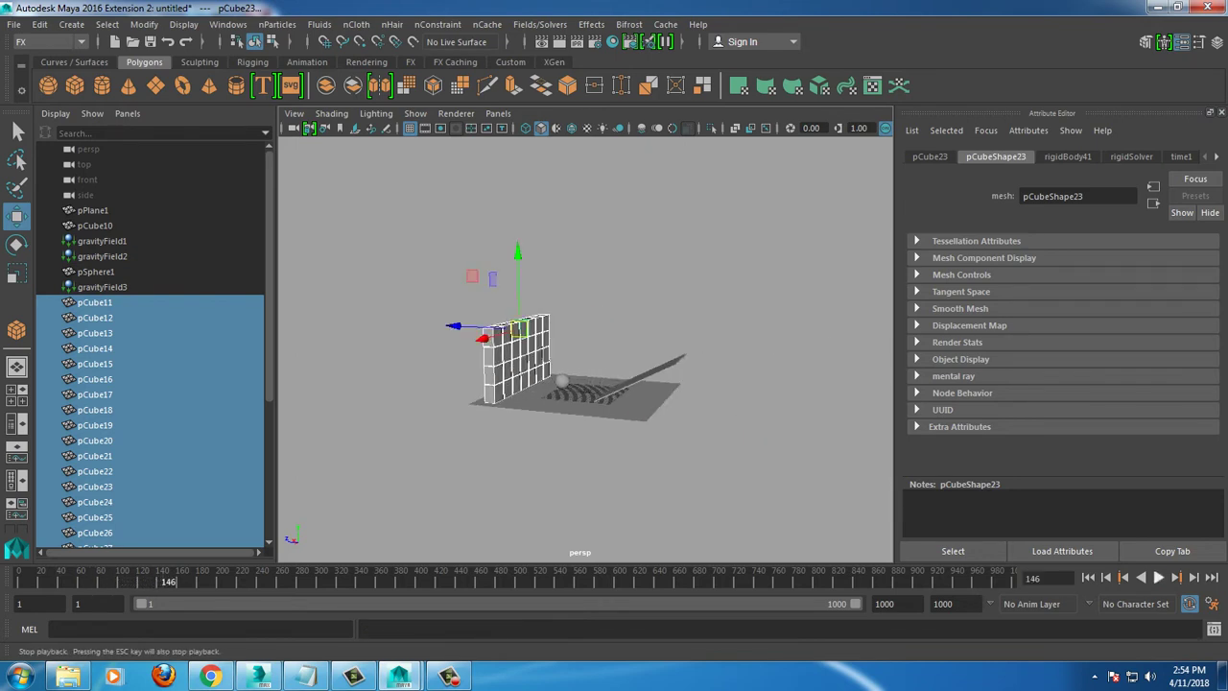
scroll(586, 384, up, 5)
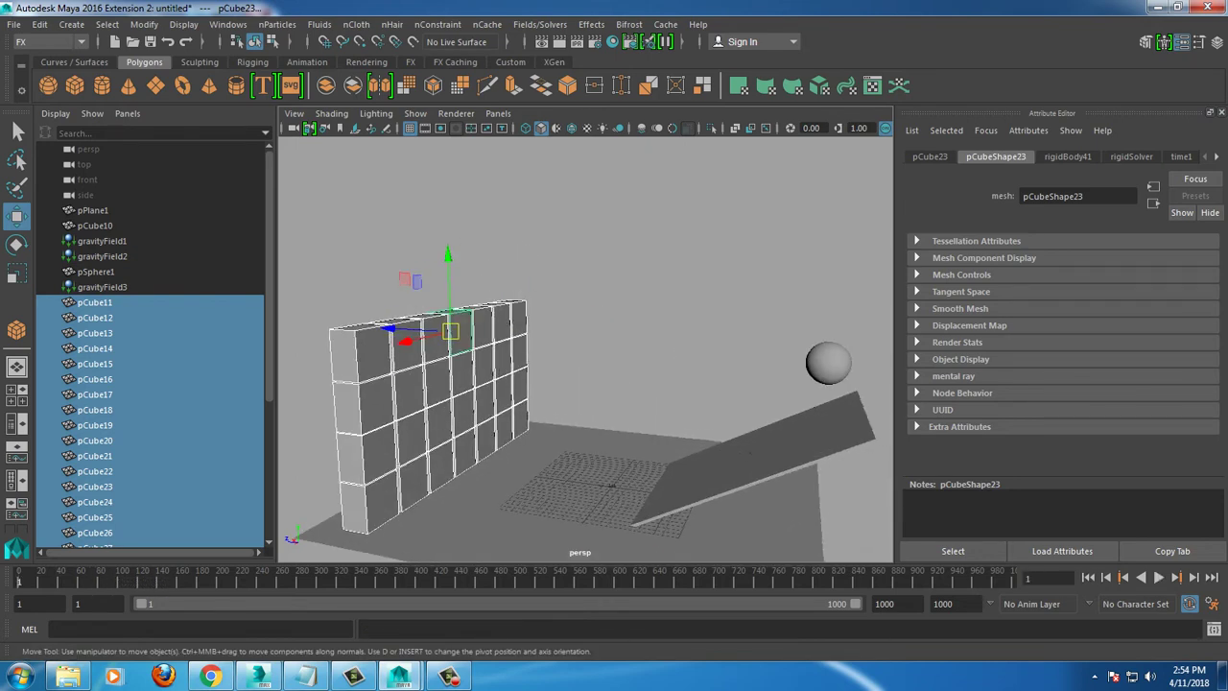
click(828, 364)
click(1072, 156)
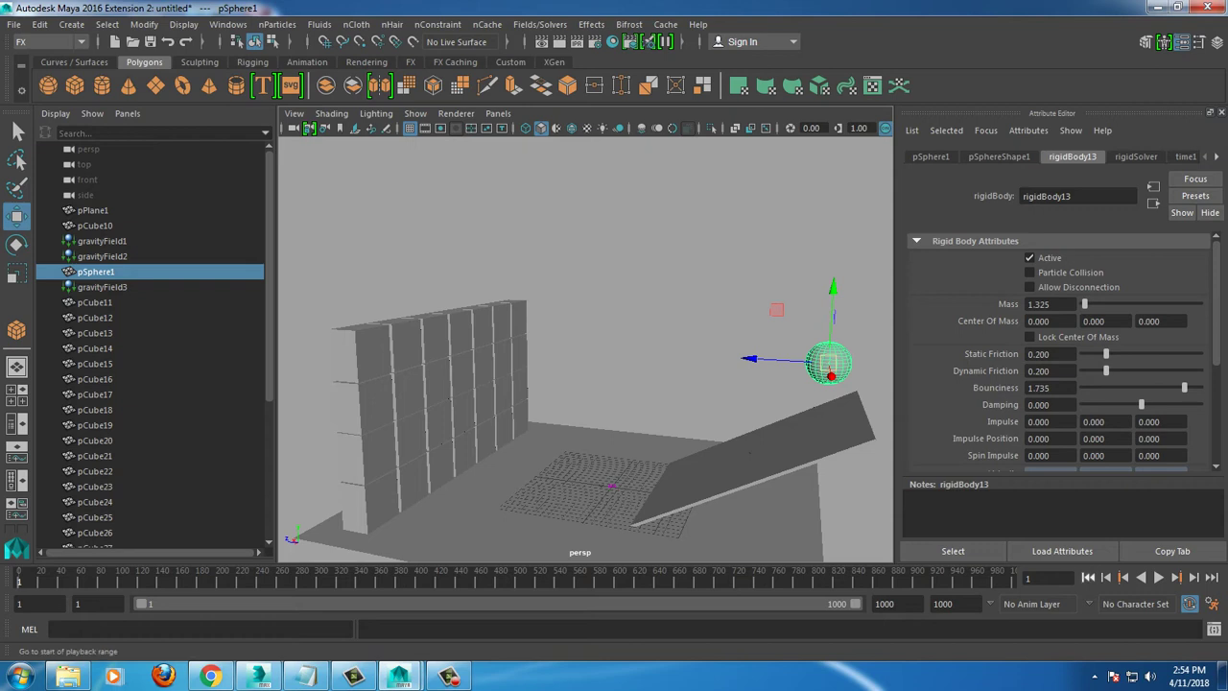
Step: Play the simulation to watch the sphere scatter the cubes, then rewind to frame 1
click(1158, 577)
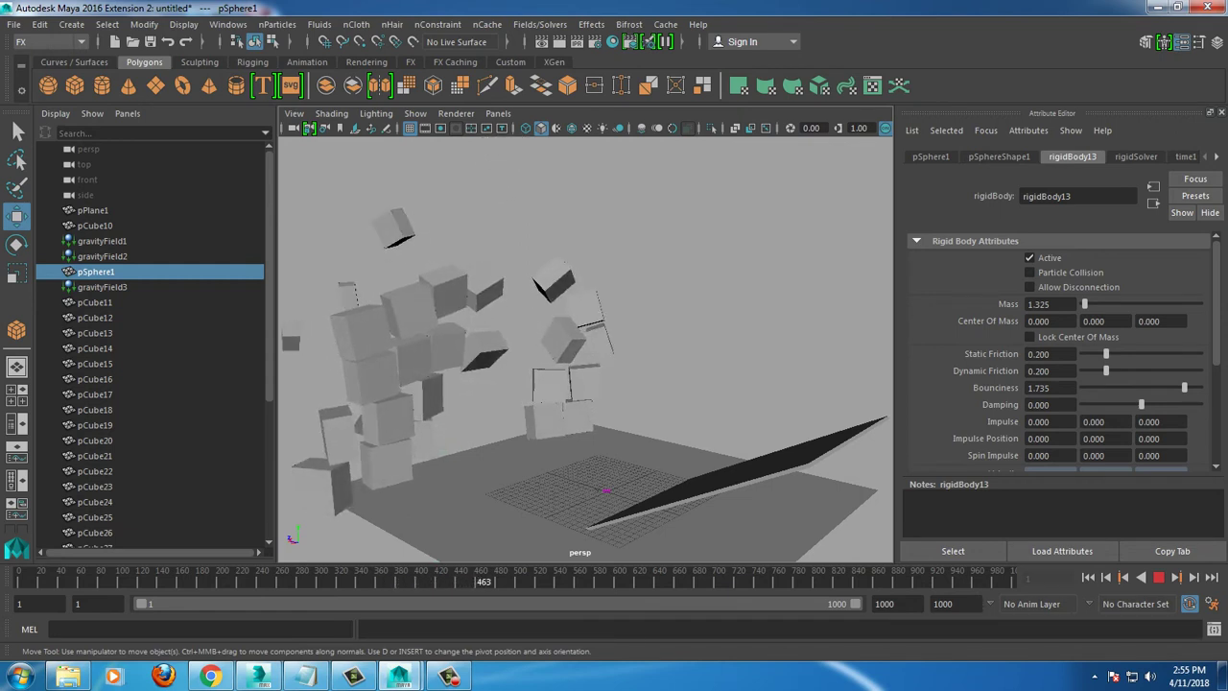
key(Escape)
alt+drag(576, 335, 652, 326)
key(alt+shift+v)
Step: Reframe the view to face the wall and marquee-select all the wall cubes
scroll(614, 365, down, 3)
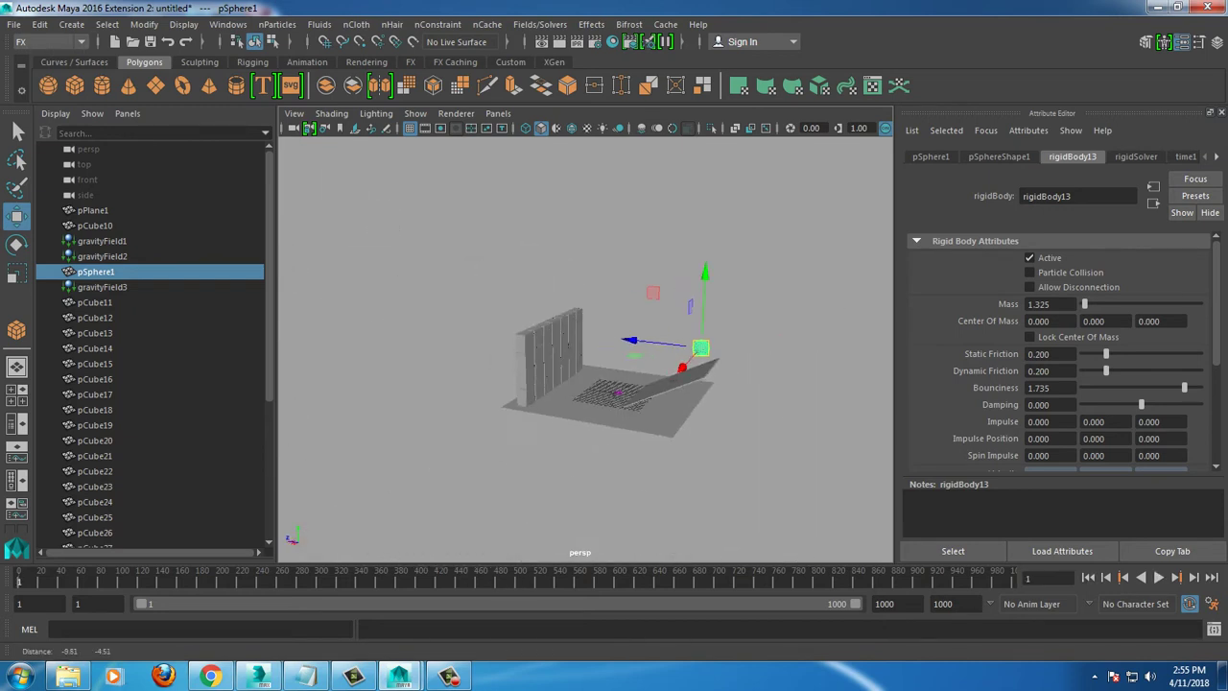
scroll(614, 365, down, 2)
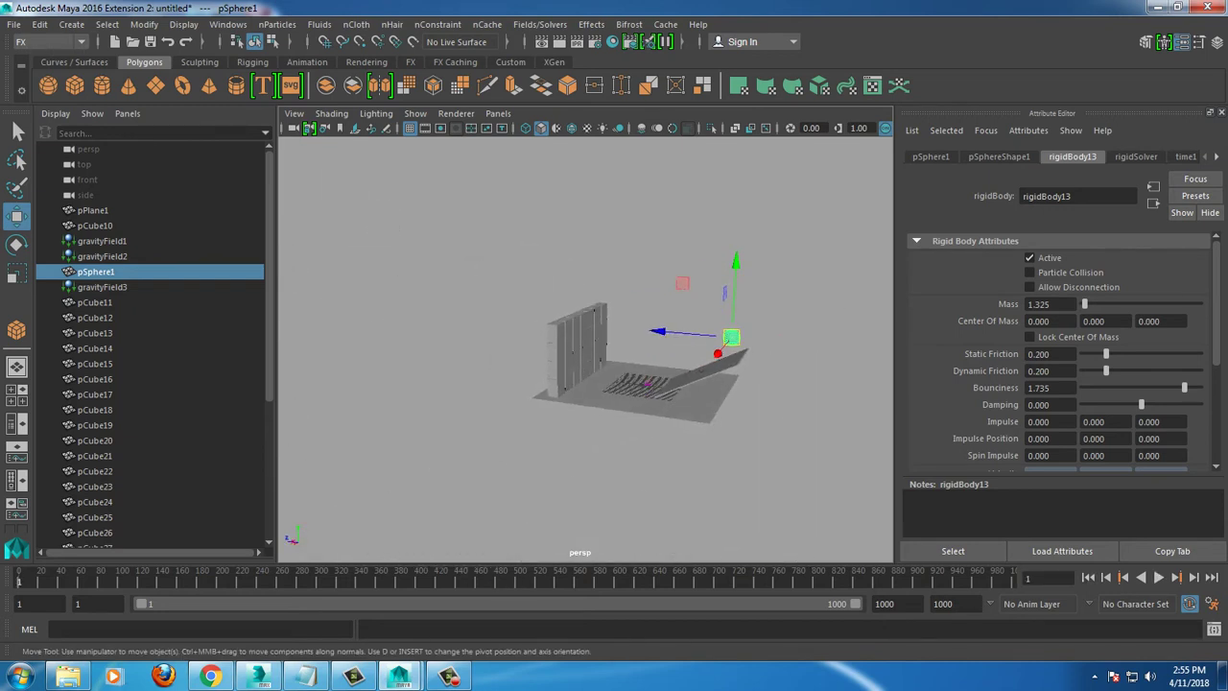
scroll(615, 364, up, 3)
scroll(614, 365, up, 3)
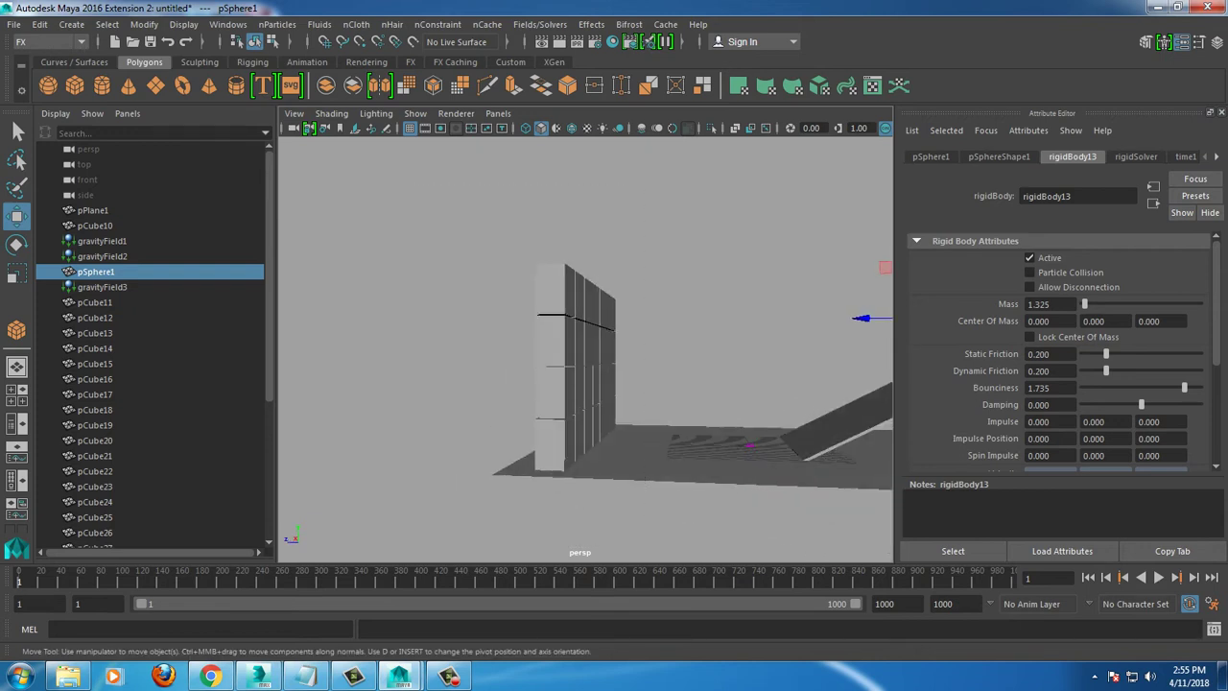
drag(499, 239, 653, 489)
alt+drag(576, 365, 653, 360)
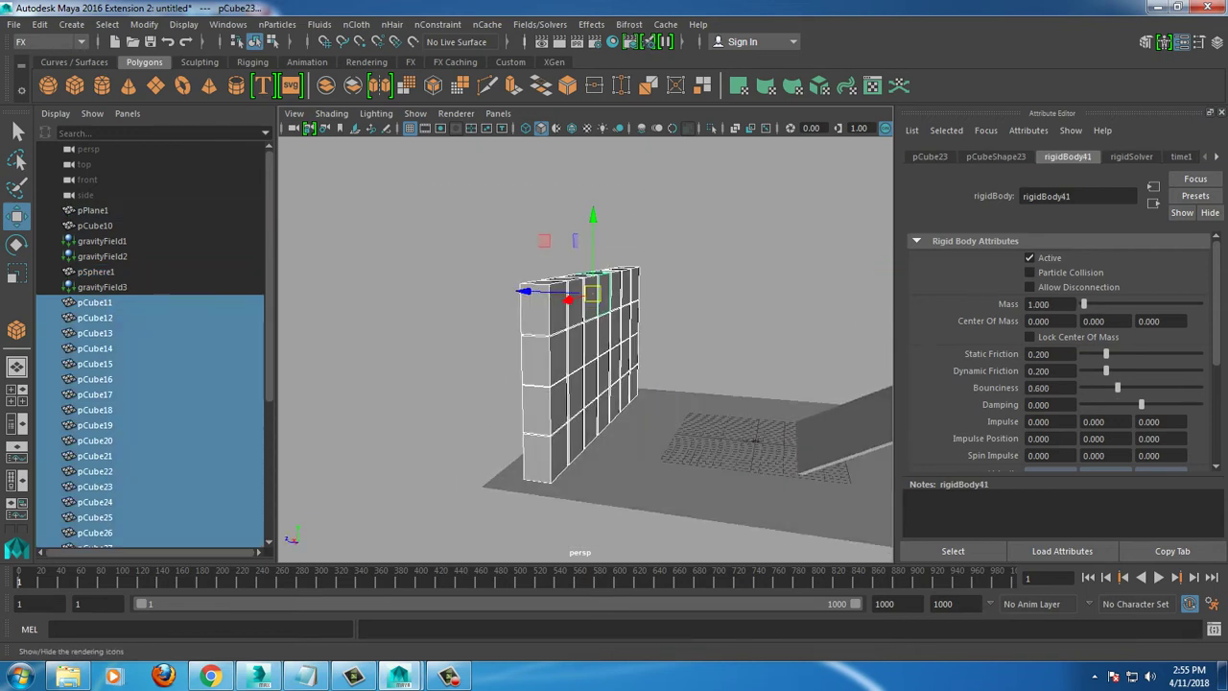
Step: Add gravity field gravityField4 to the wall cubes and play the simulation
click(539, 24)
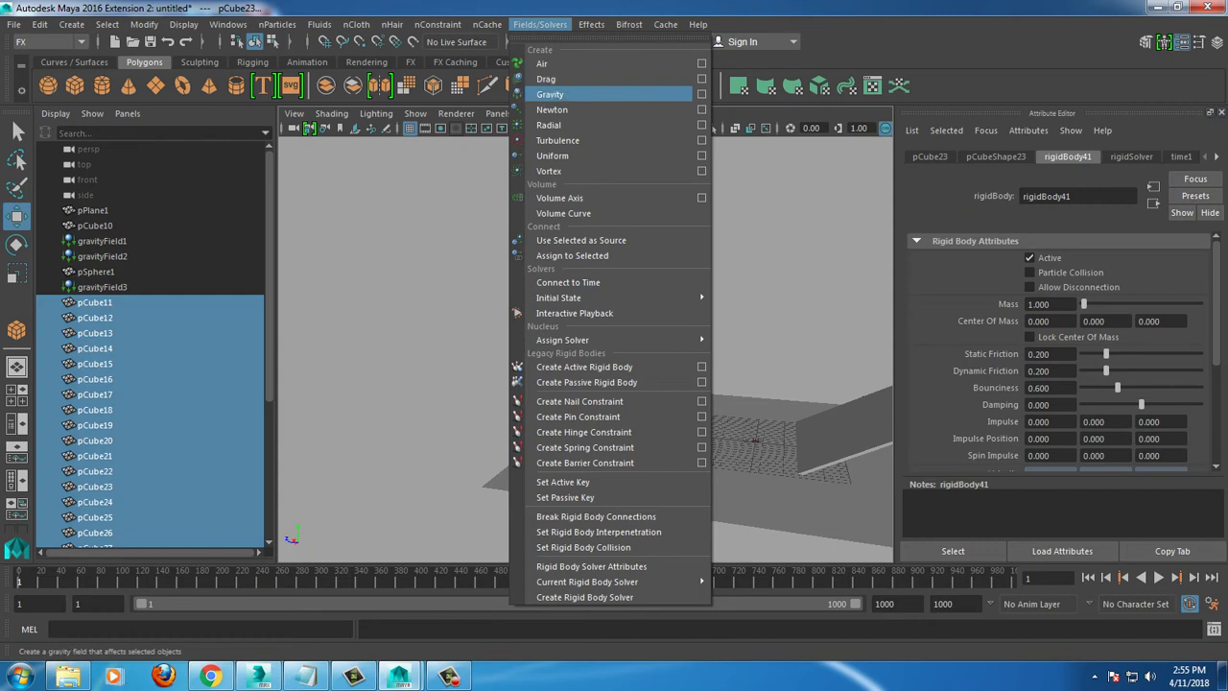
click(550, 94)
click(1158, 577)
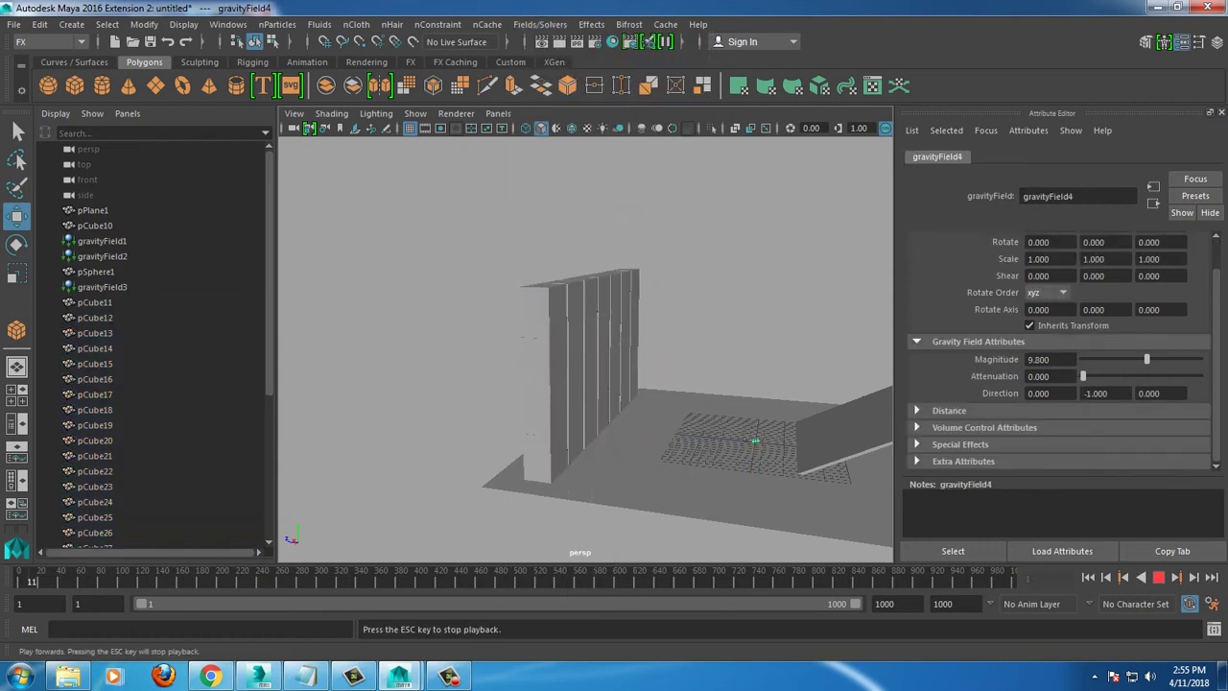
scroll(586, 336, down, 3)
alt+drag(576, 335, 614, 336)
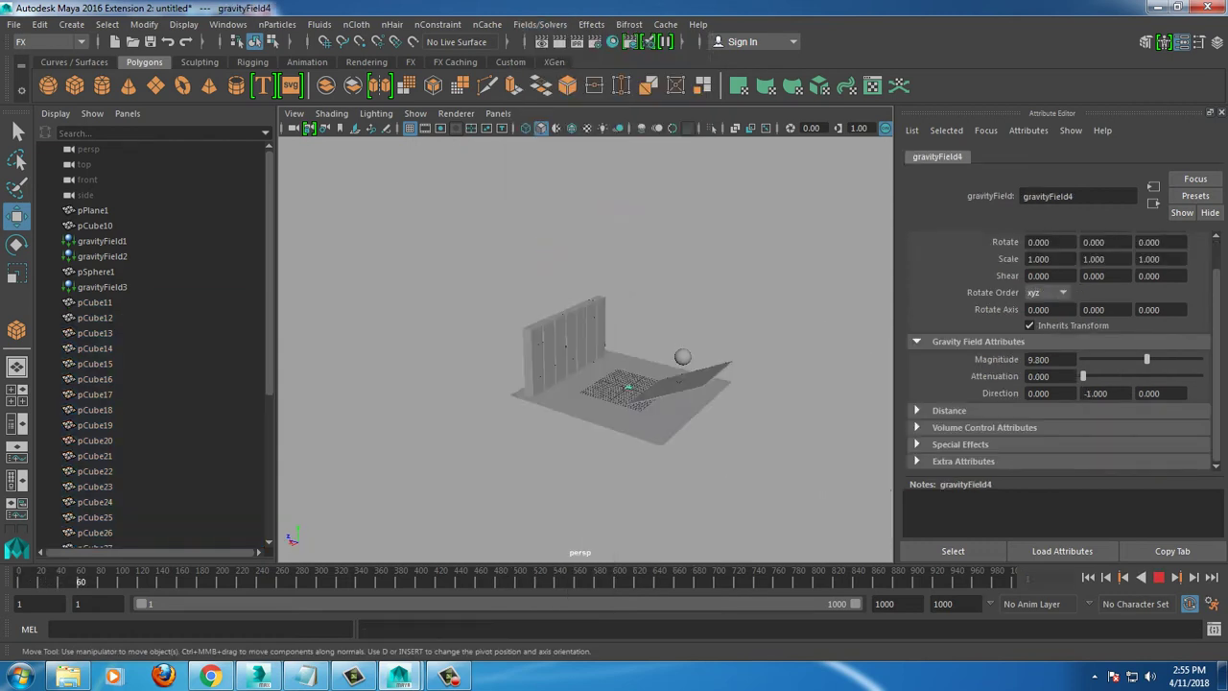
scroll(586, 336, up, 4)
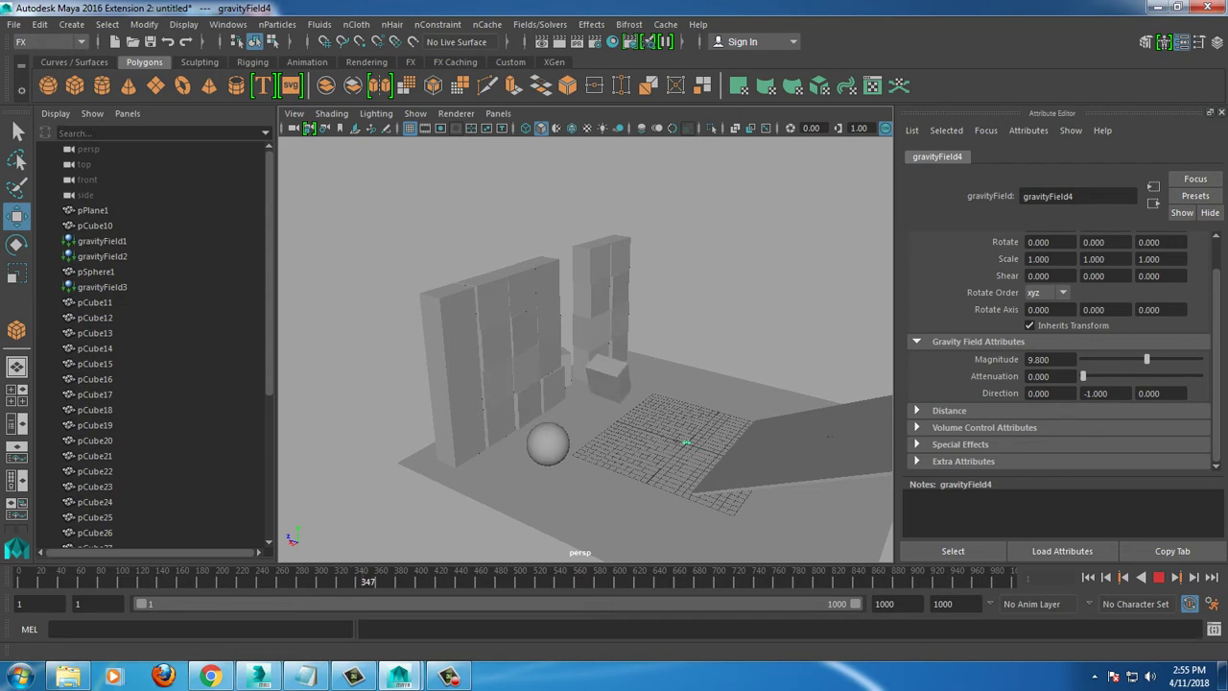
Step: Stop playback, rewind the simulation to frame 1, and orbit the camera
click(1159, 576)
click(1088, 576)
scroll(585, 336, down, 5)
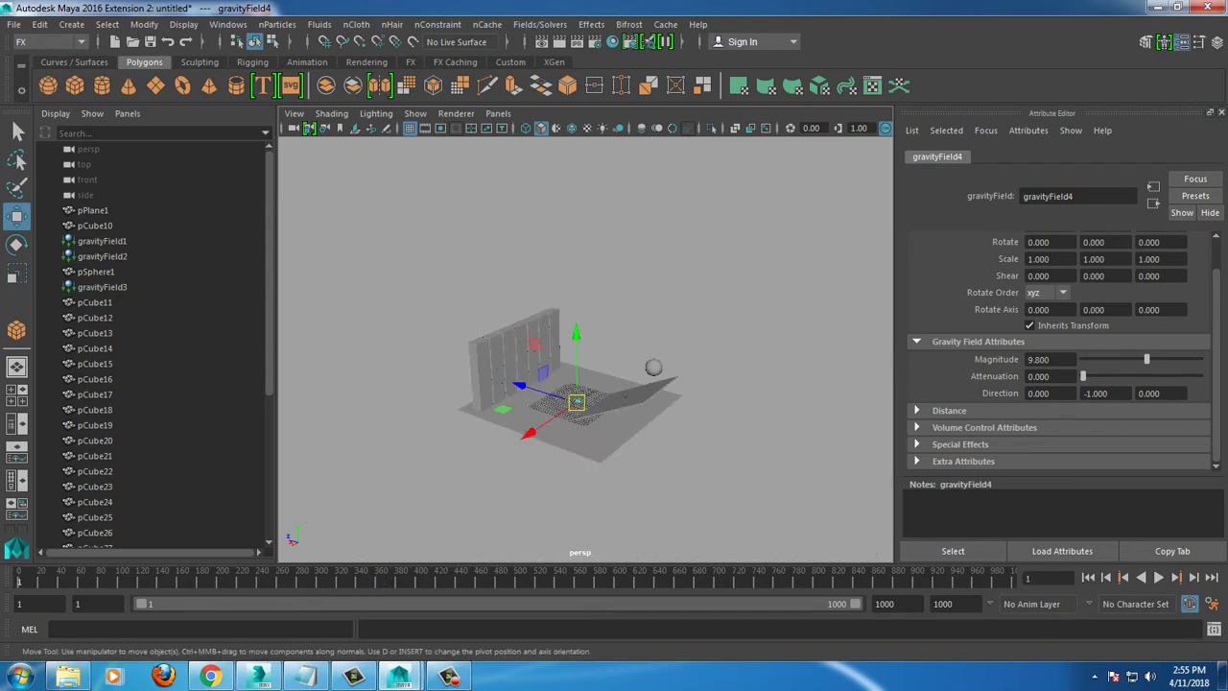
mouse_move(586, 336)
alt+mouse_down()
mouse_move(652, 345)
mouse_move(595, 331)
alt+mouse_up()
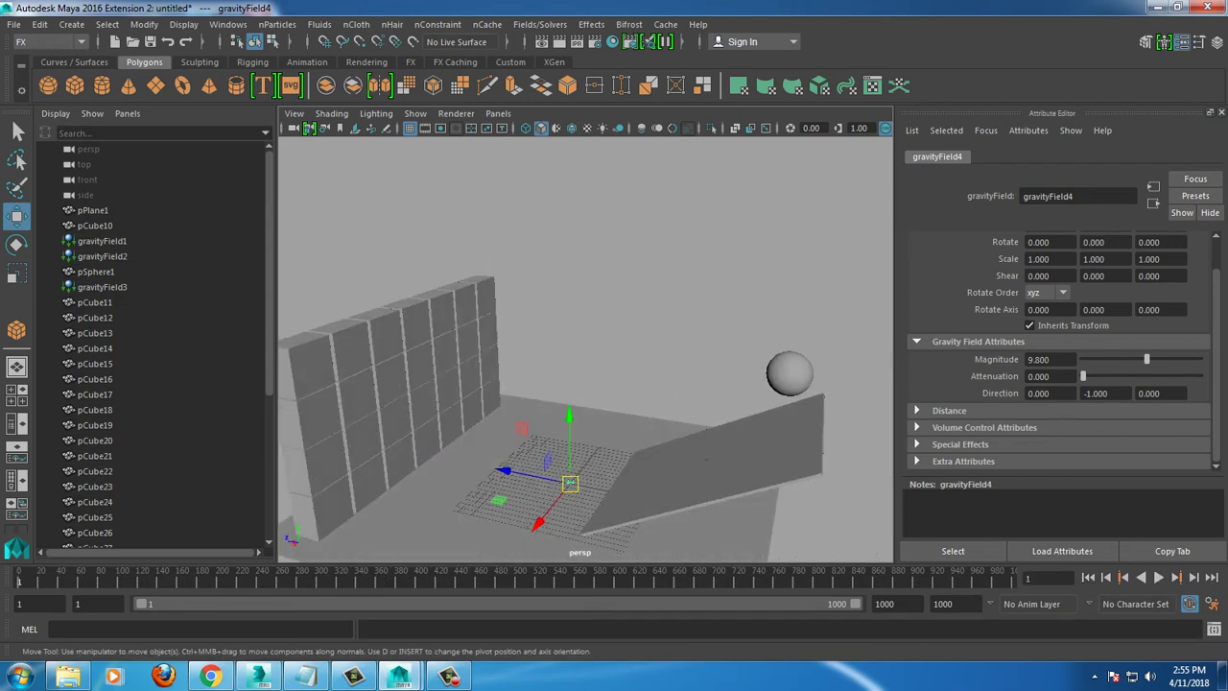
Step: Set the sphere's Bounciness to 0.238 and Damping to -1.126, then replay the collision
click(789, 376)
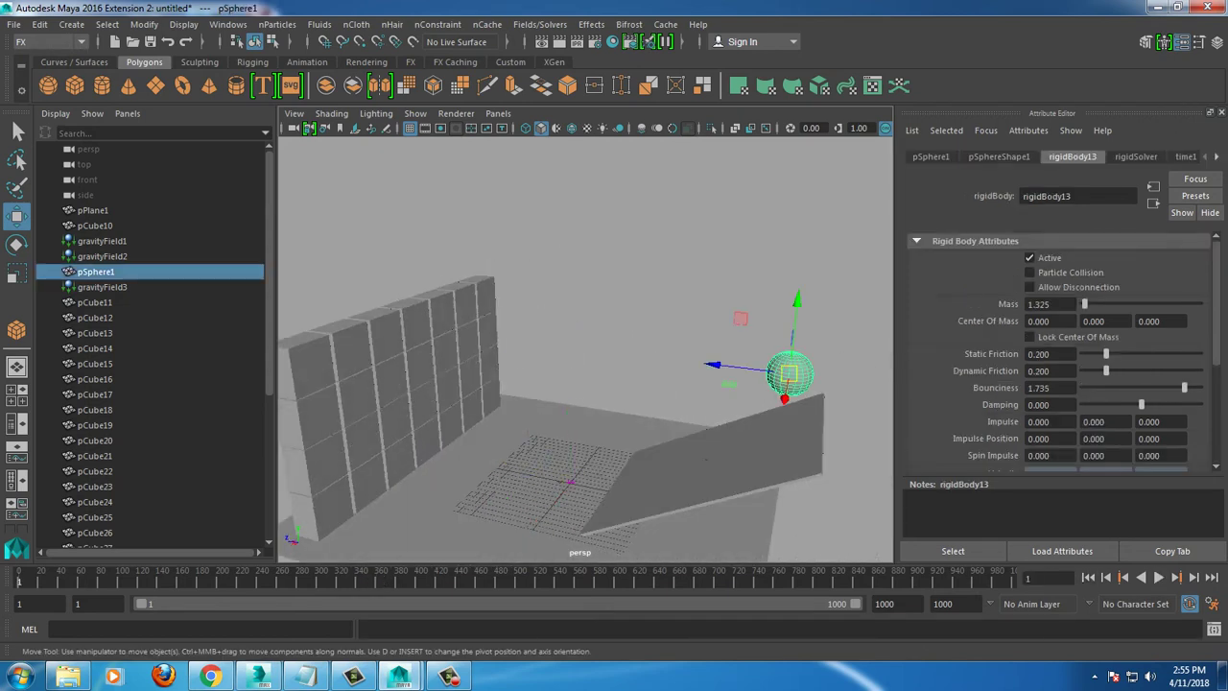
scroll(586, 384, up, 3)
scroll(585, 384, down, 5)
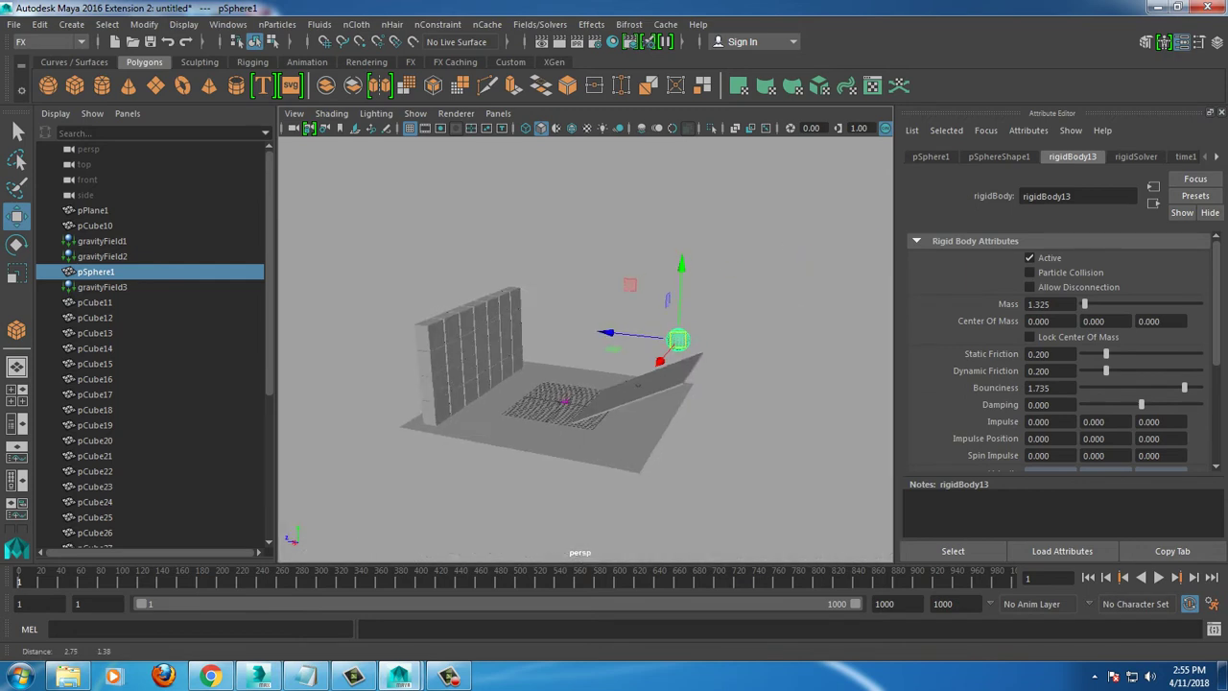
scroll(586, 384, up, 5)
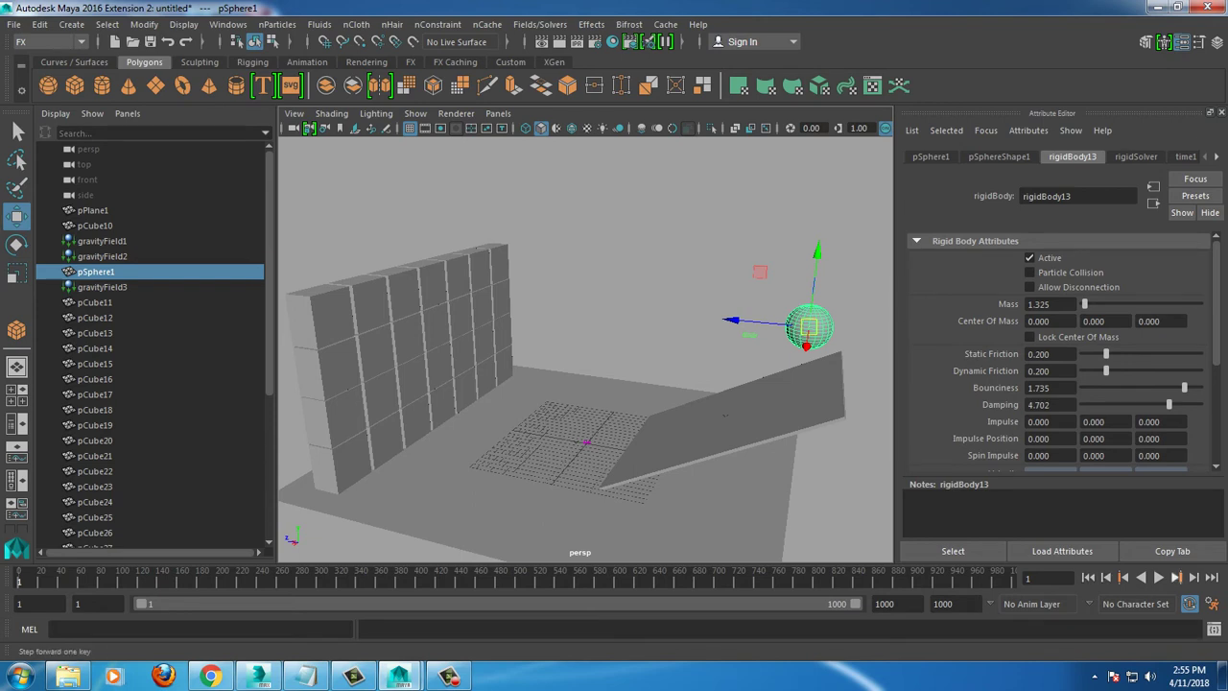
click(1159, 576)
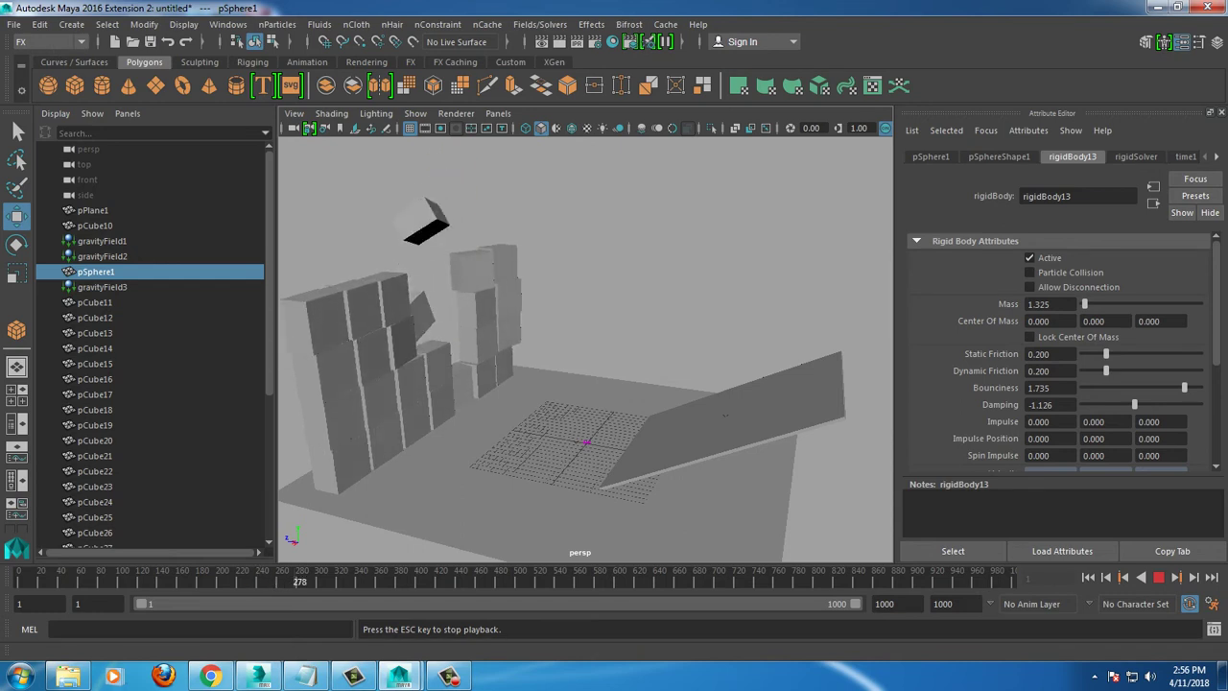
key(Escape)
click(1088, 577)
Step: Replay the collision again from the start, then rewind to frame 1
click(1158, 577)
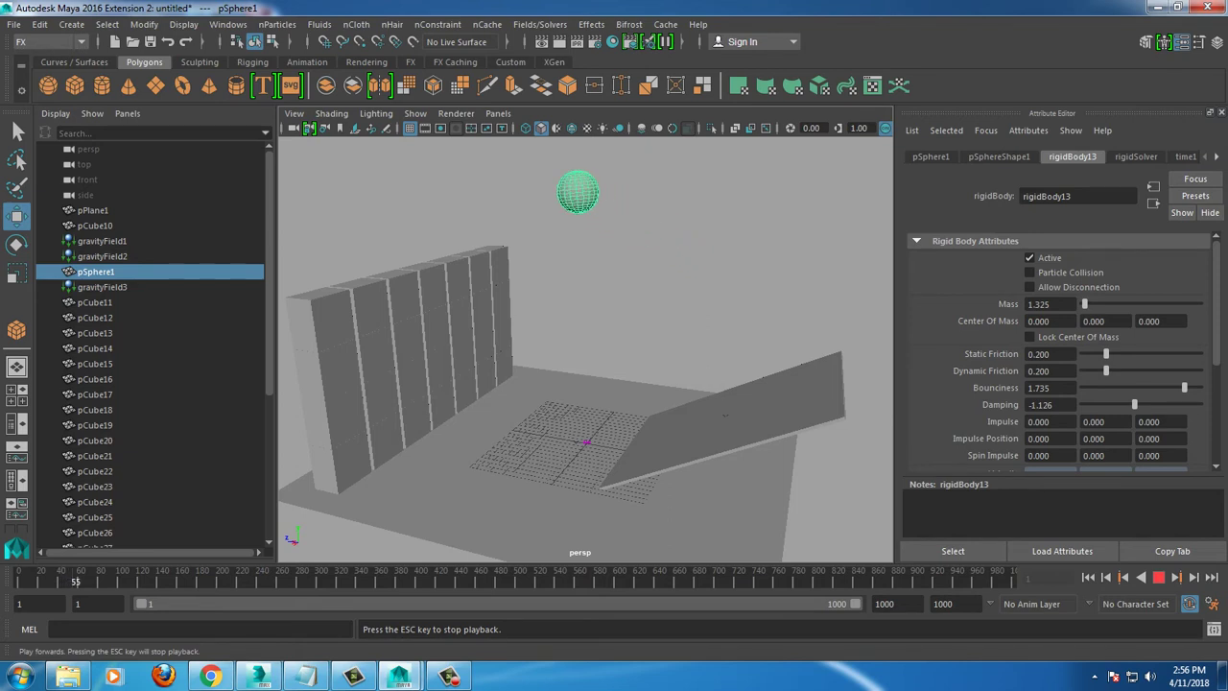
key(Escape)
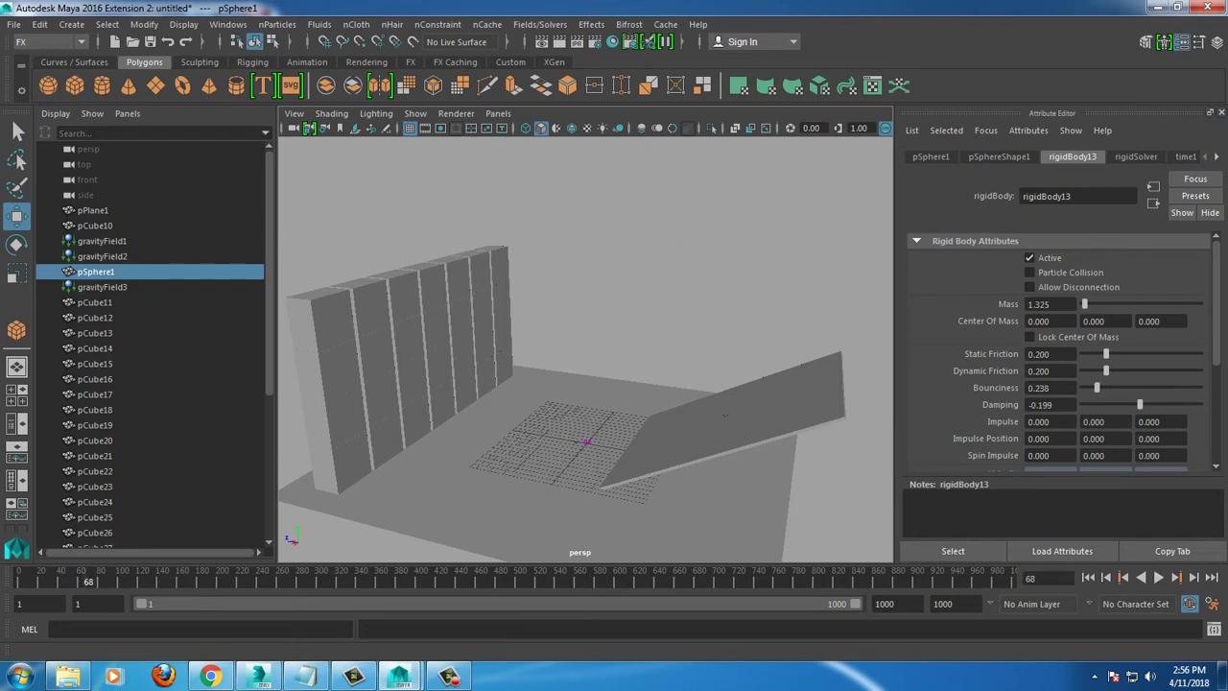
click(1089, 577)
click(1159, 577)
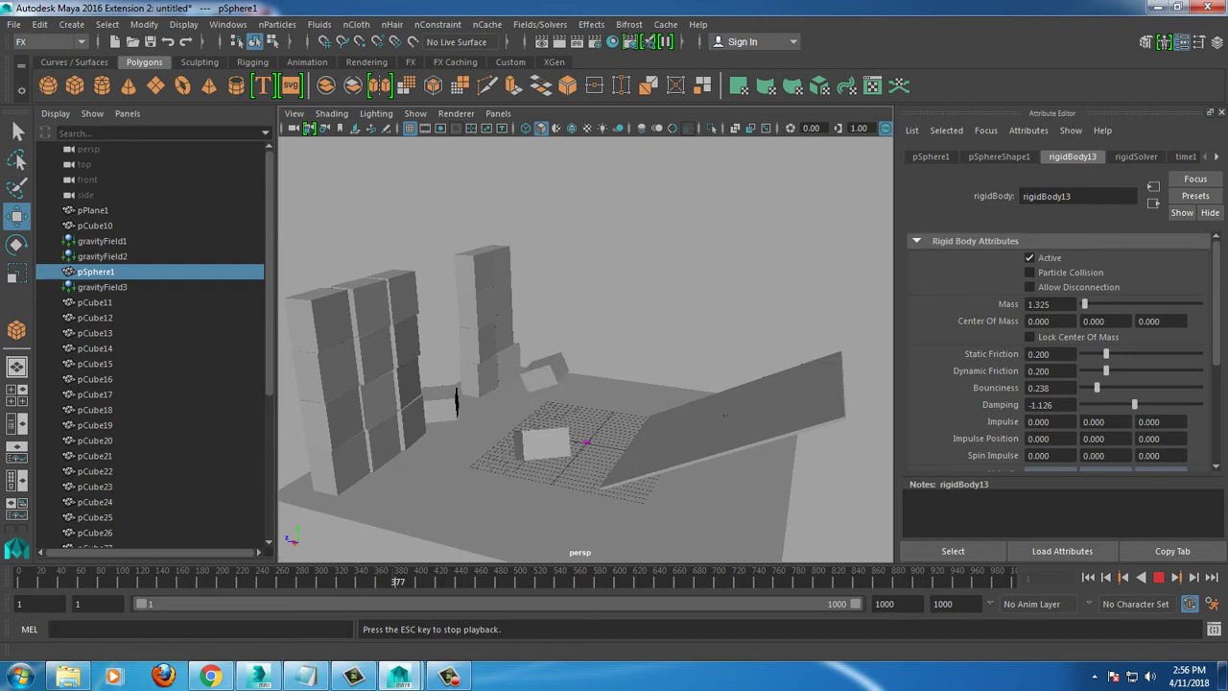
click(1087, 577)
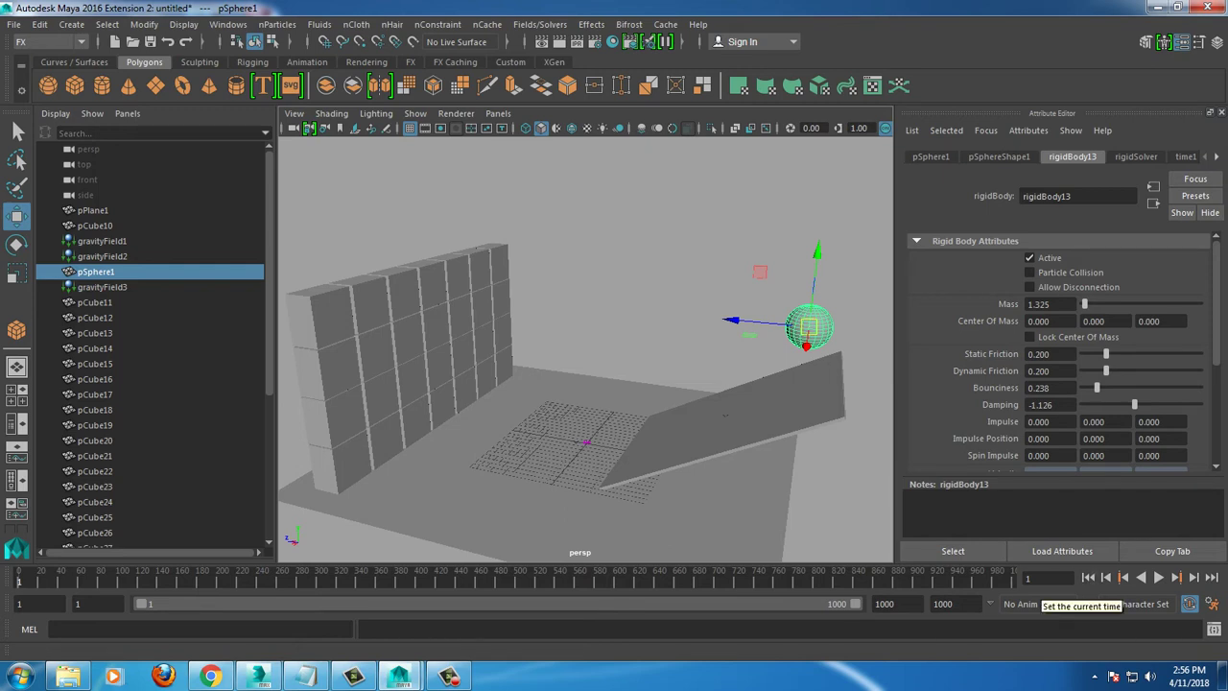
Step: Set rigidBody13 Bounciness 0.623, Static Friction 0.126, Damping -10.000, and replay the impact
click(1042, 404)
text(0.000)
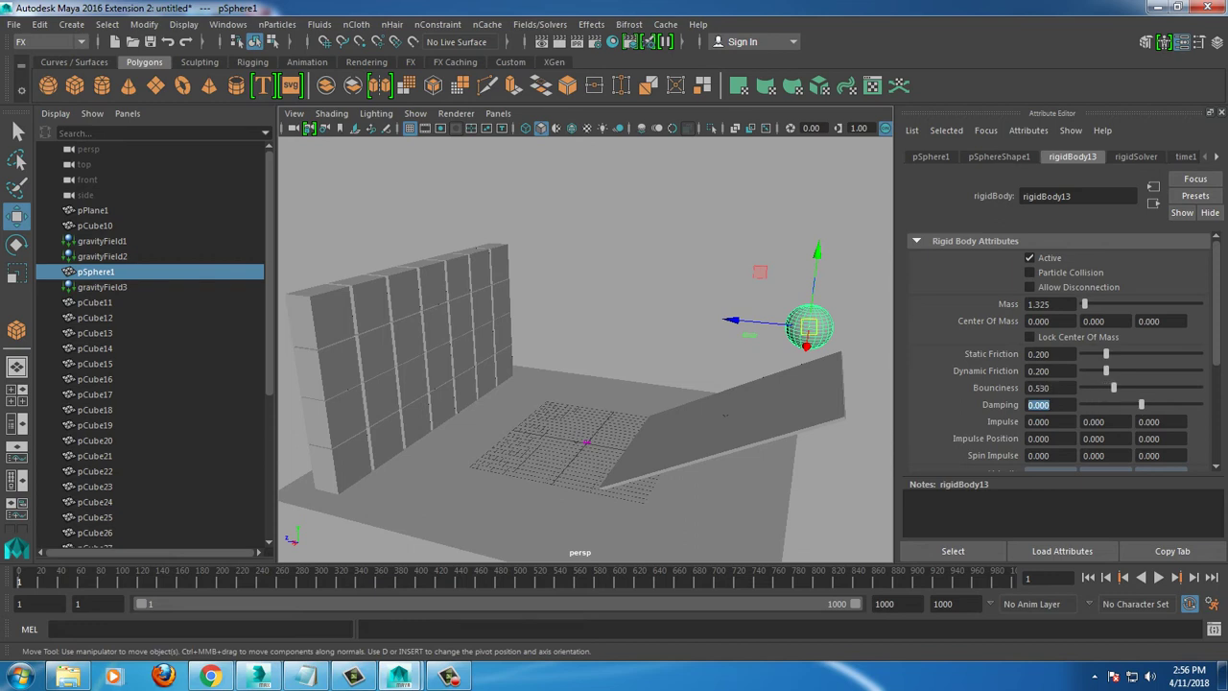
scroll(1056, 355, down, 3)
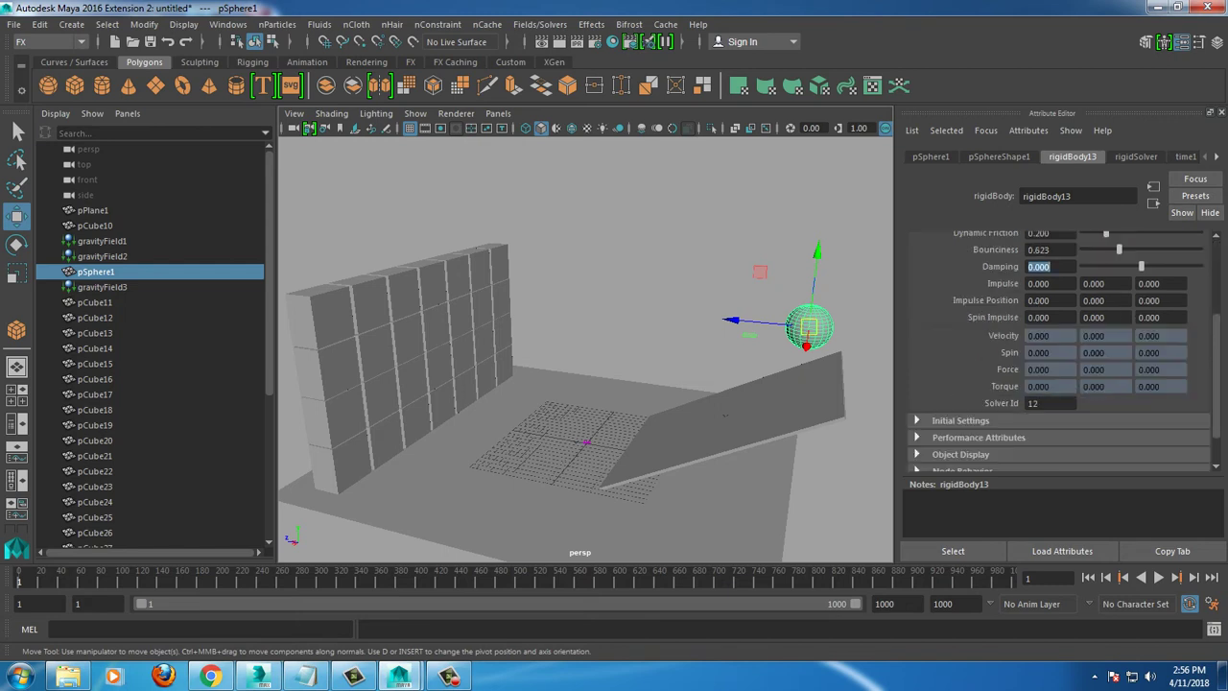
scroll(1056, 355, up, 3)
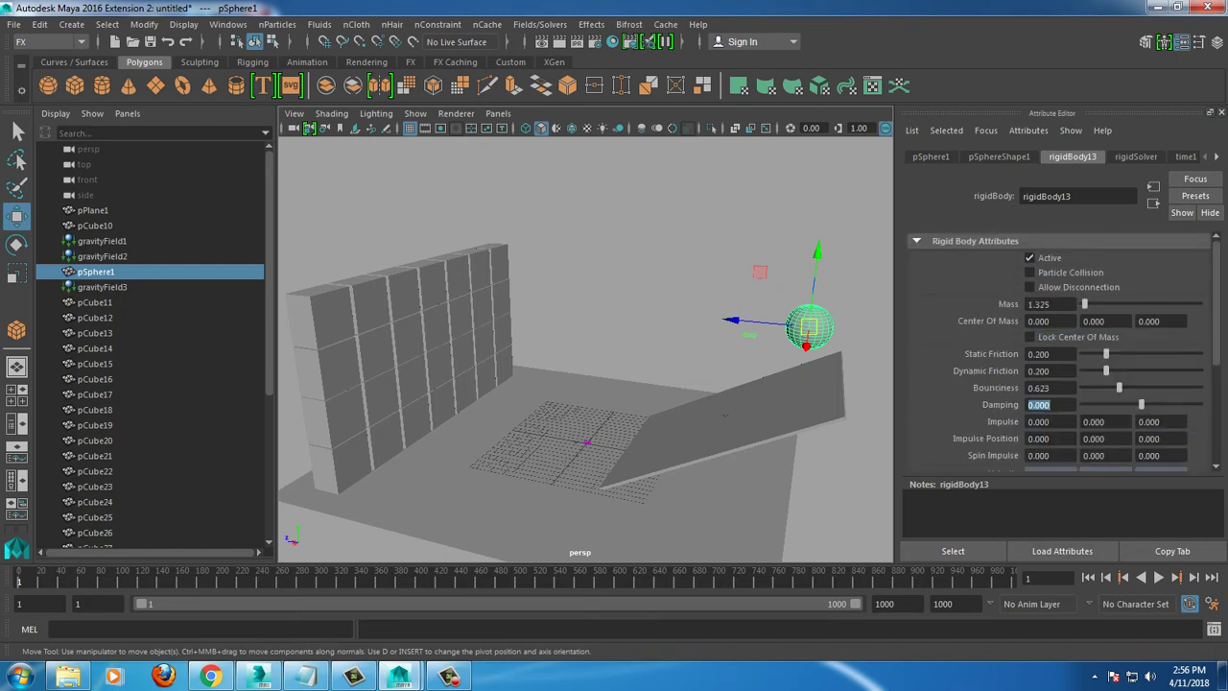
alt+middle_drag(724, 415, 734, 414)
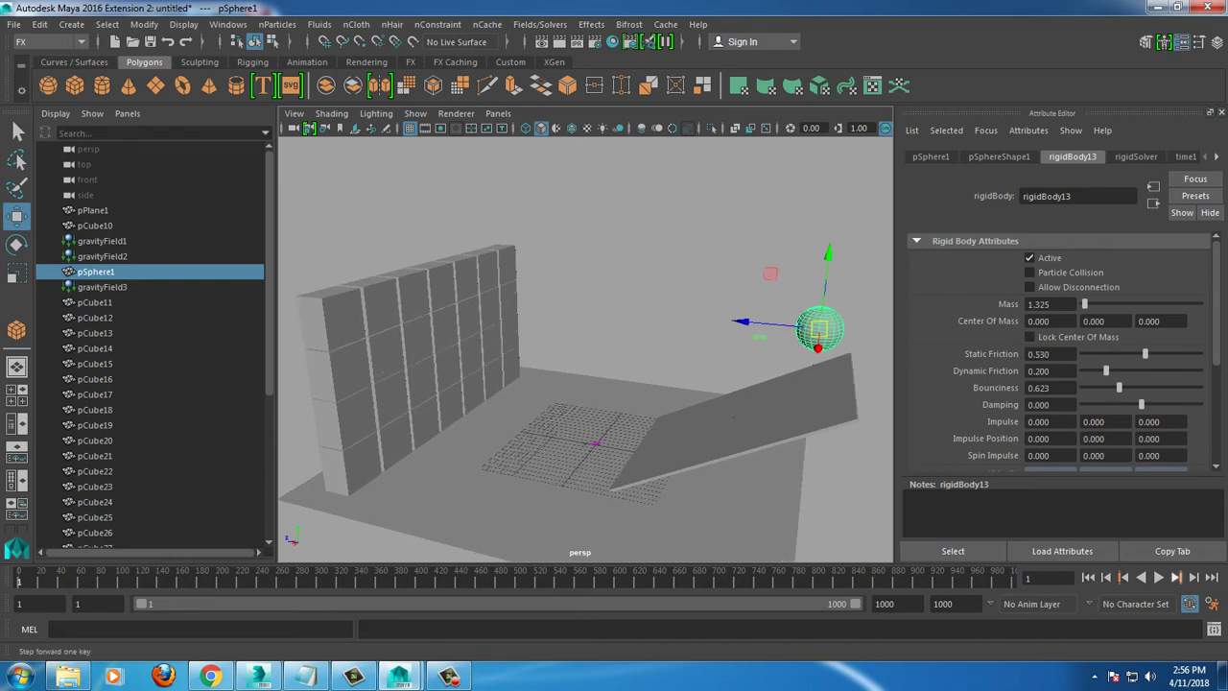
click(1158, 577)
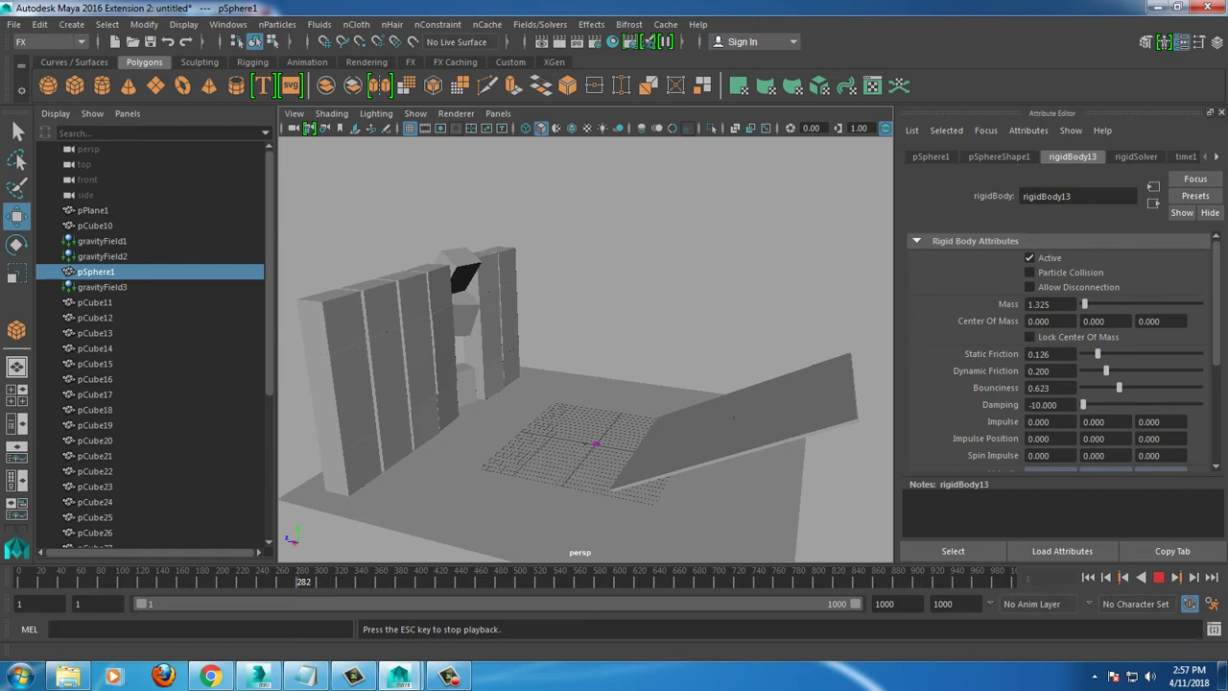
Step: Rewind and replay the simulation with sphere damping -1.391, orbiting as the cube wall collapses
click(1159, 577)
click(1088, 577)
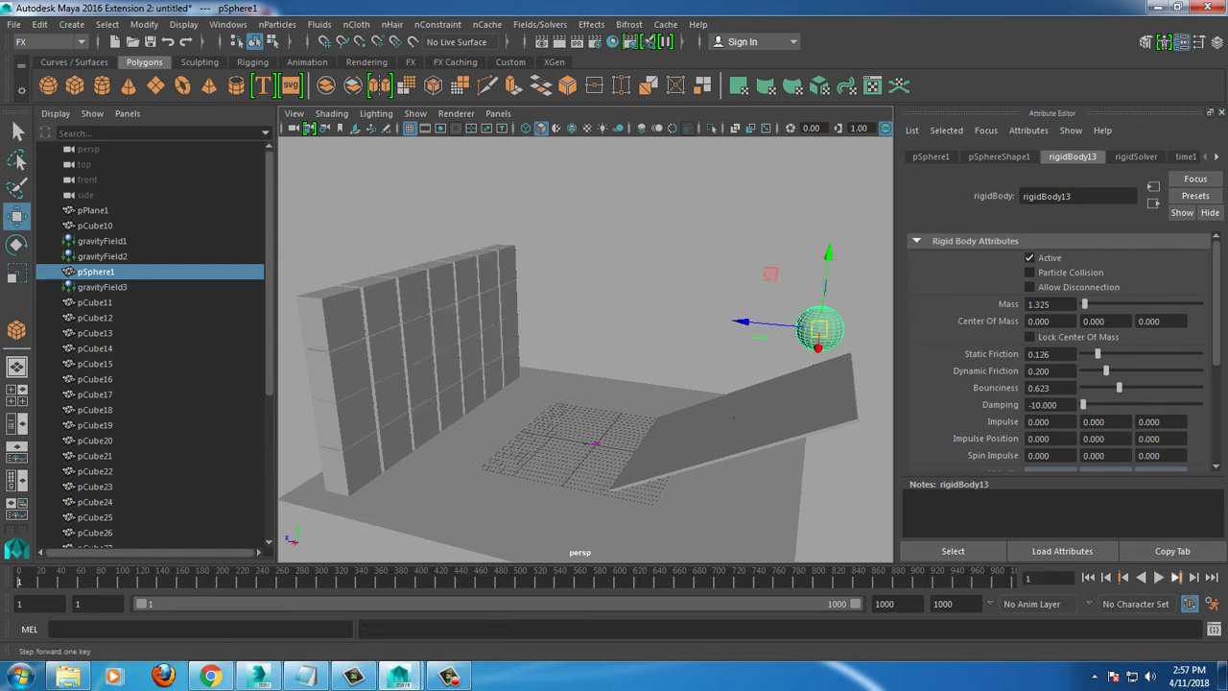
click(1158, 577)
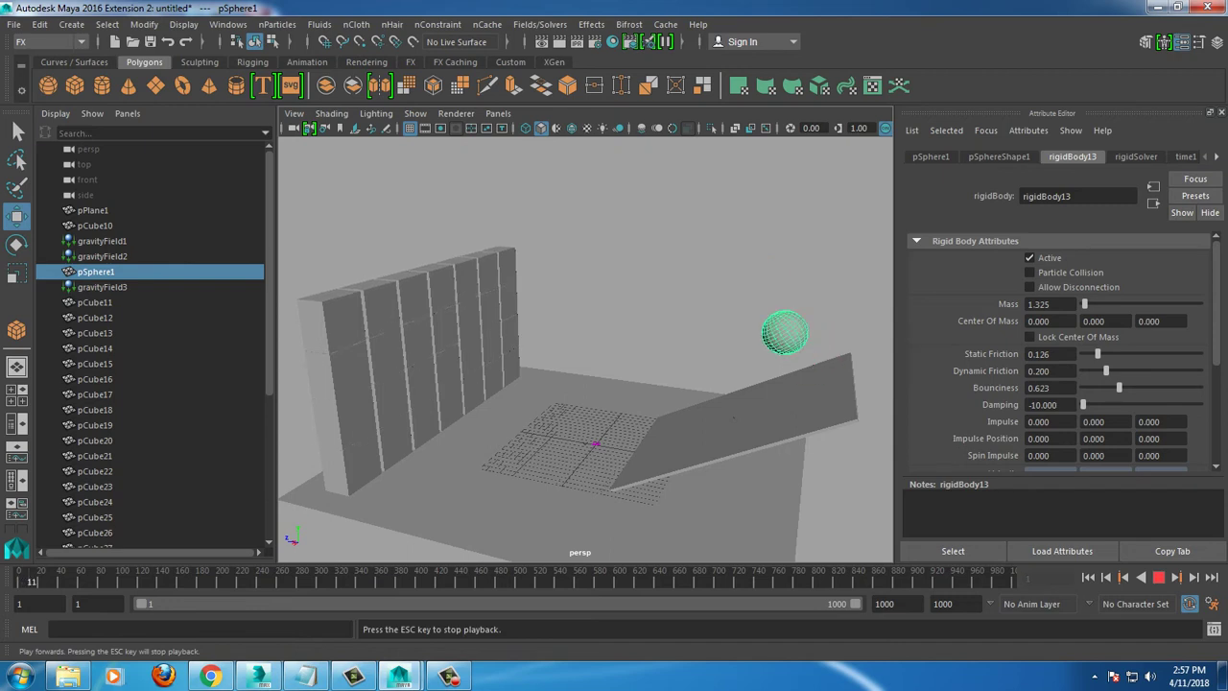
click(1159, 577)
click(1088, 576)
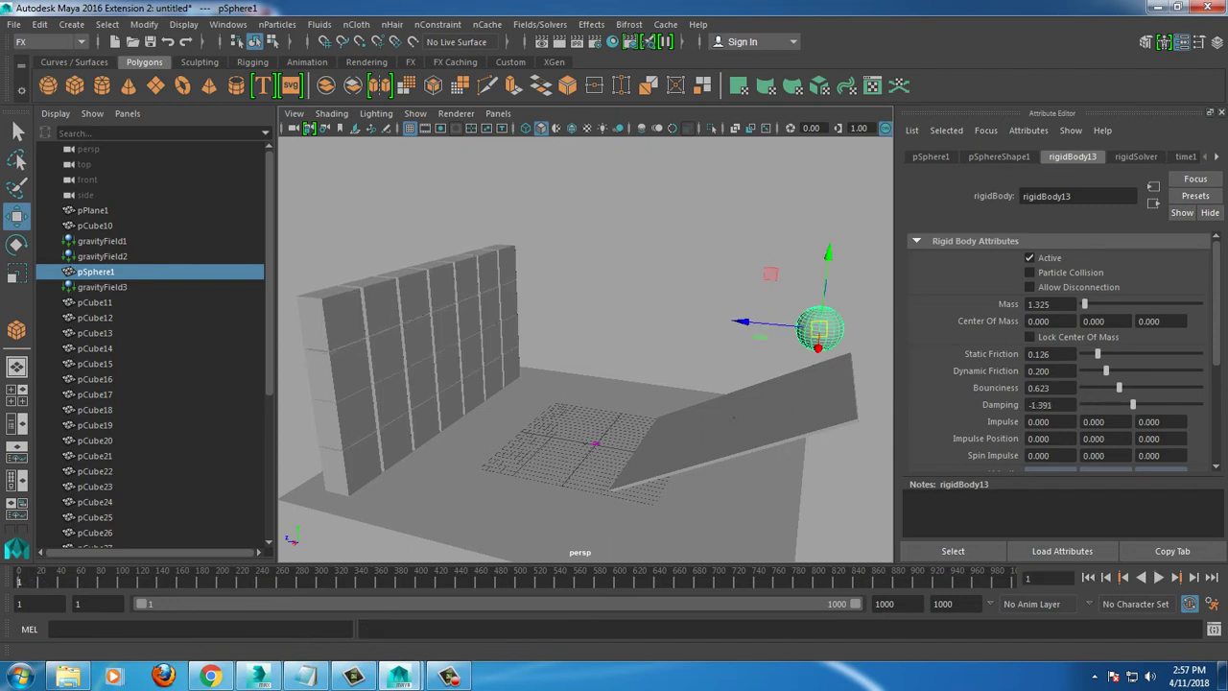
click(1159, 576)
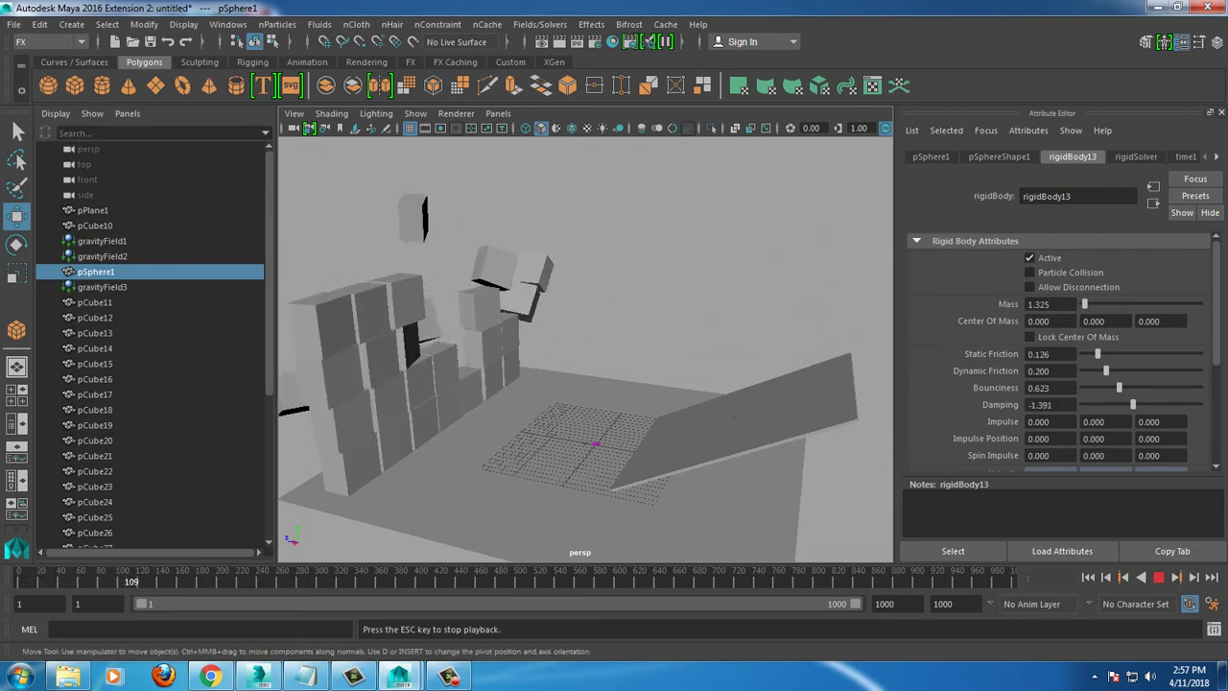
alt+drag(538, 384, 672, 369)
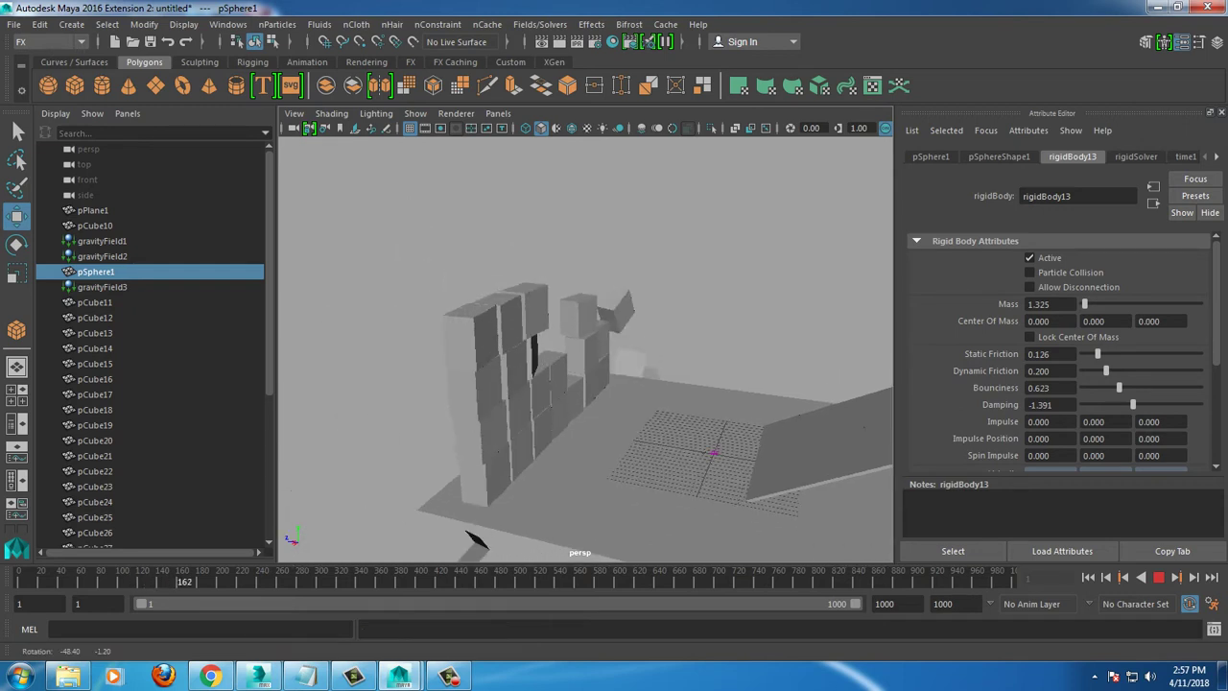
alt+drag(576, 384, 633, 379)
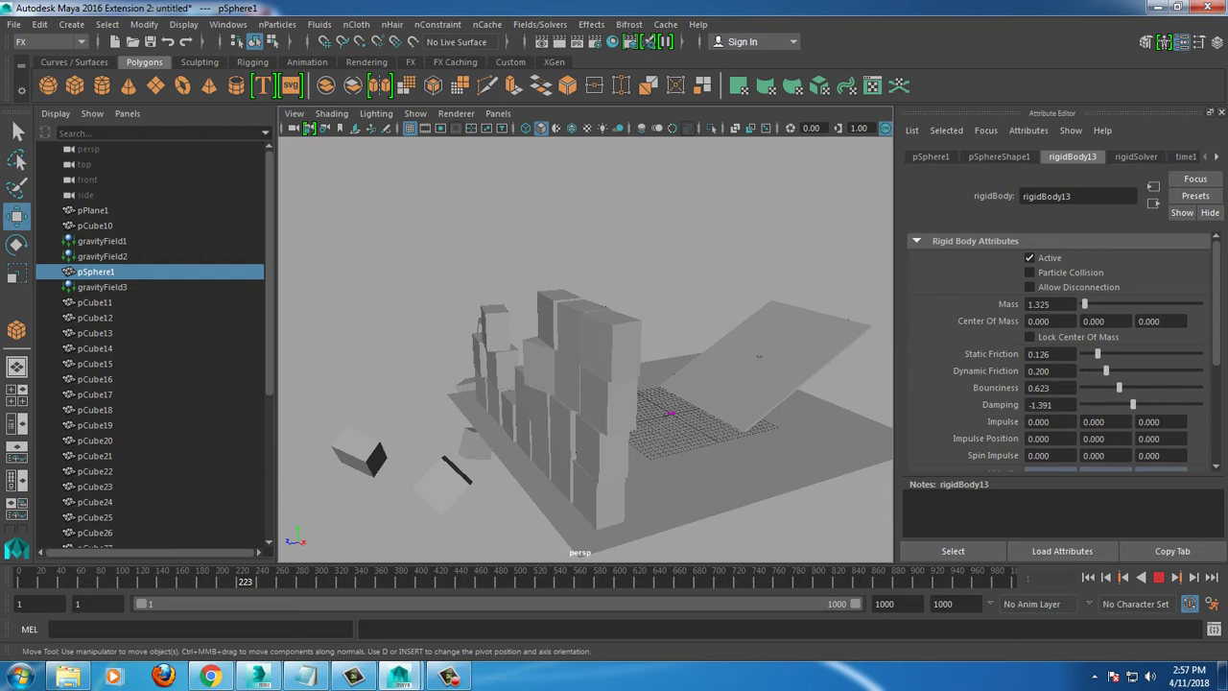
Step: Stop playback and delete all the cubes of the old wall
key(alt+shift+v)
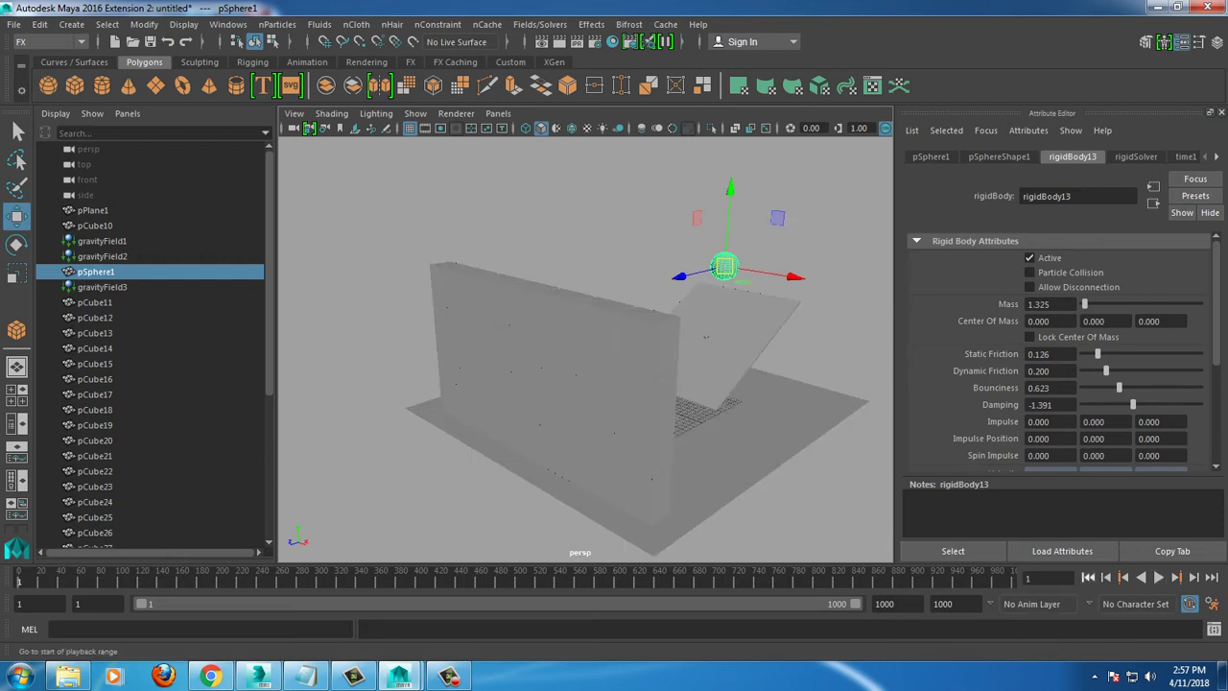
alt+drag(585, 345, 691, 331)
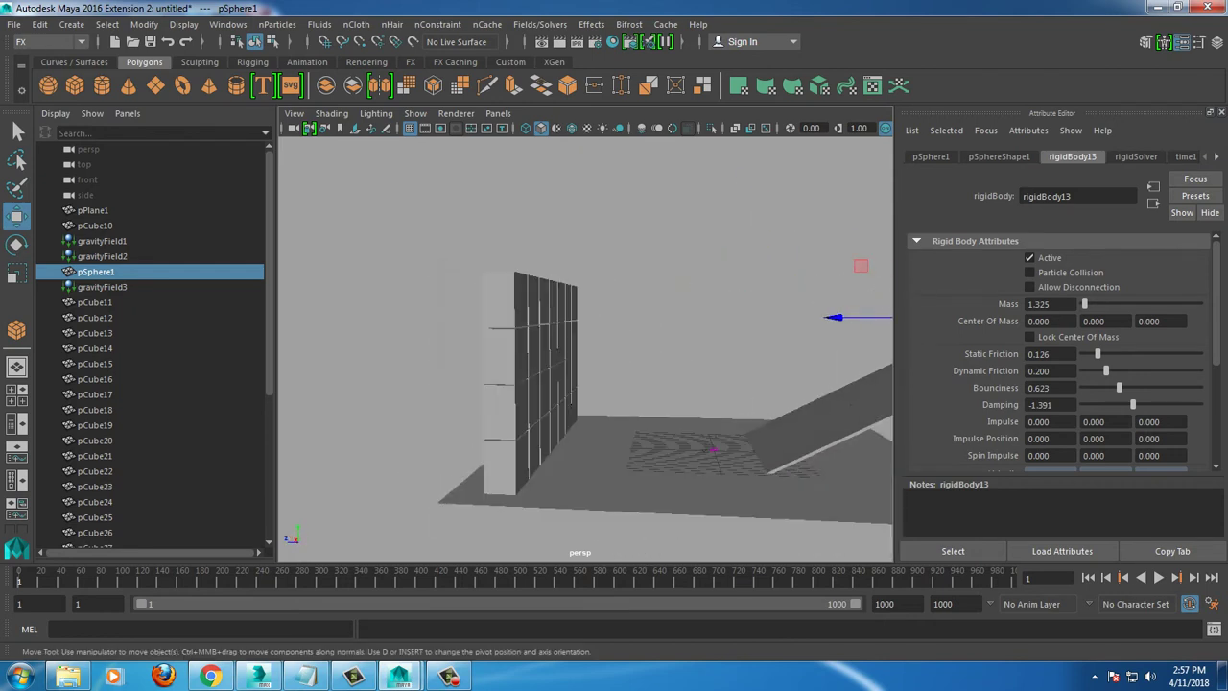
drag(514, 354, 516, 356)
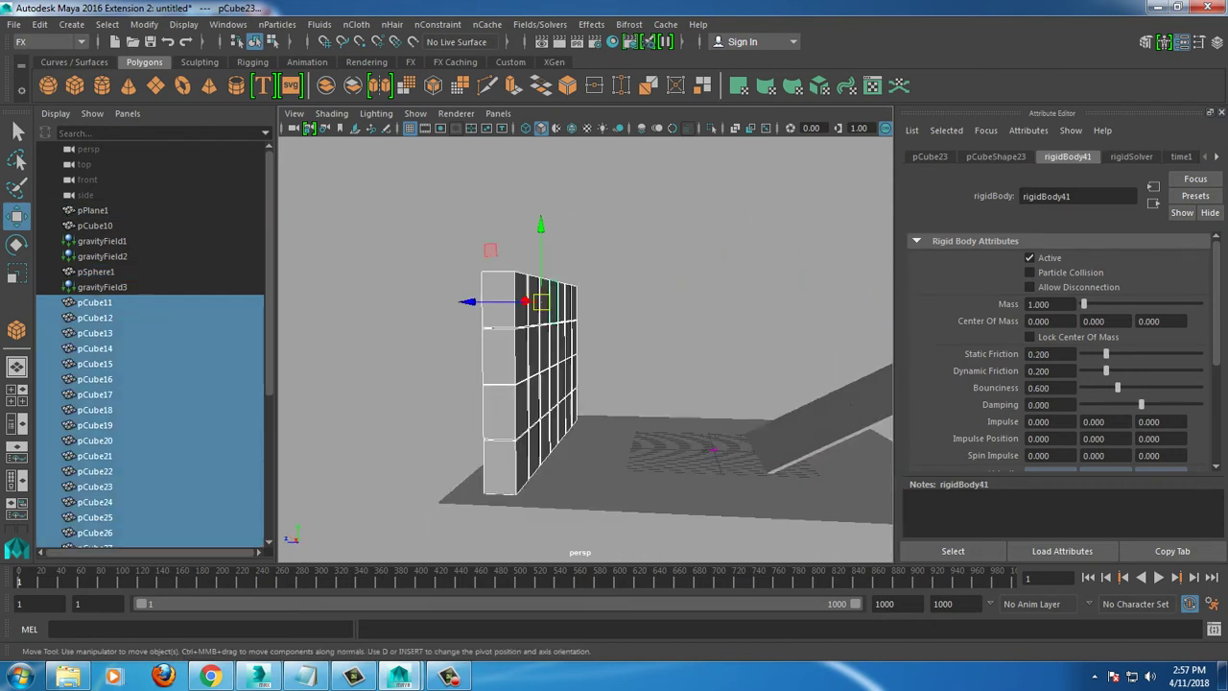
key(Delete)
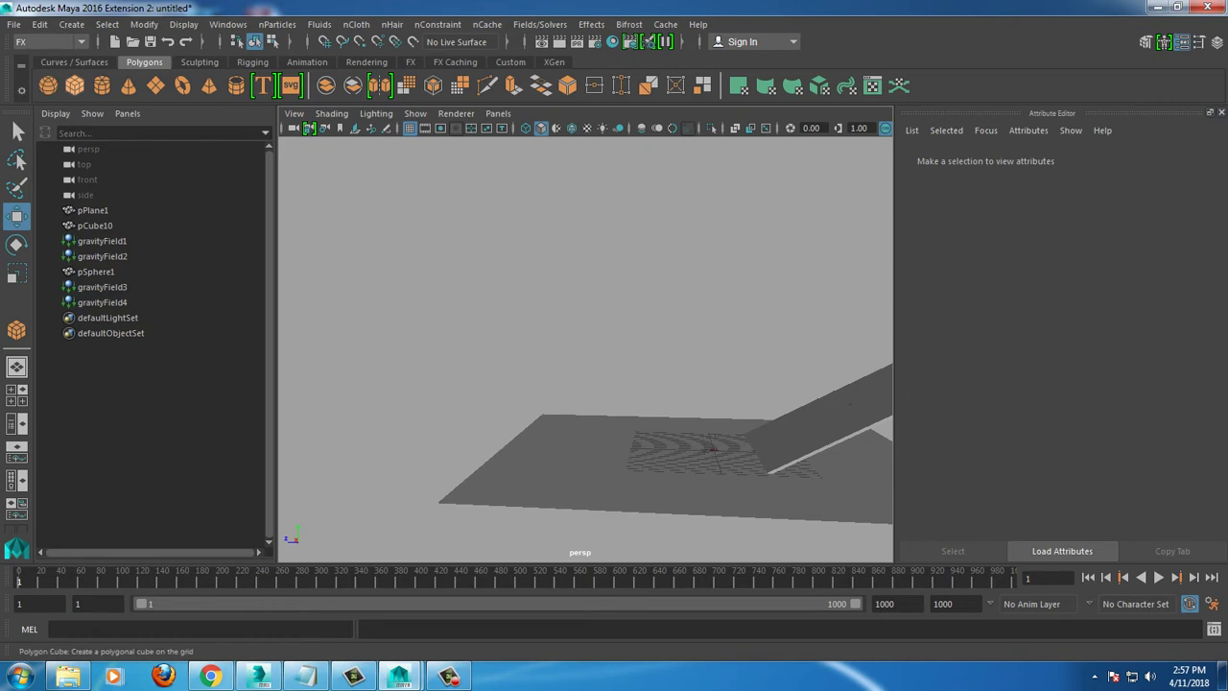
Step: Draw a new polygon cube, stretch it taller and set it on the floor
click(75, 85)
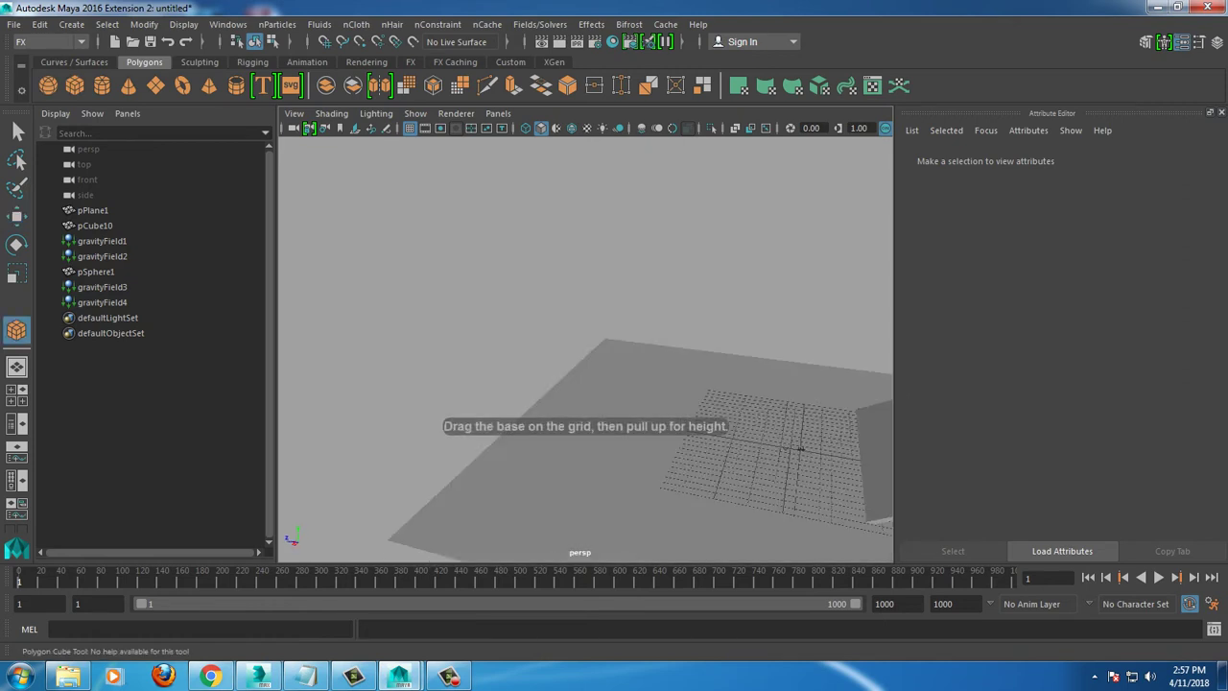
drag(470, 519, 470, 495)
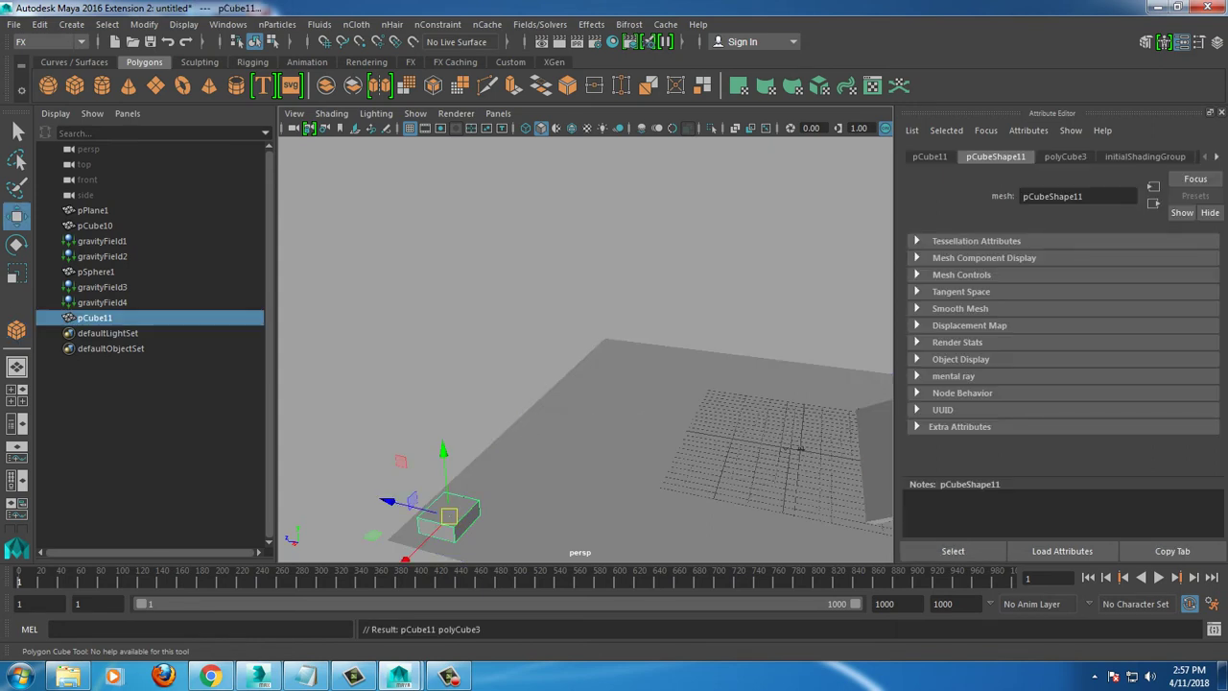
key(r)
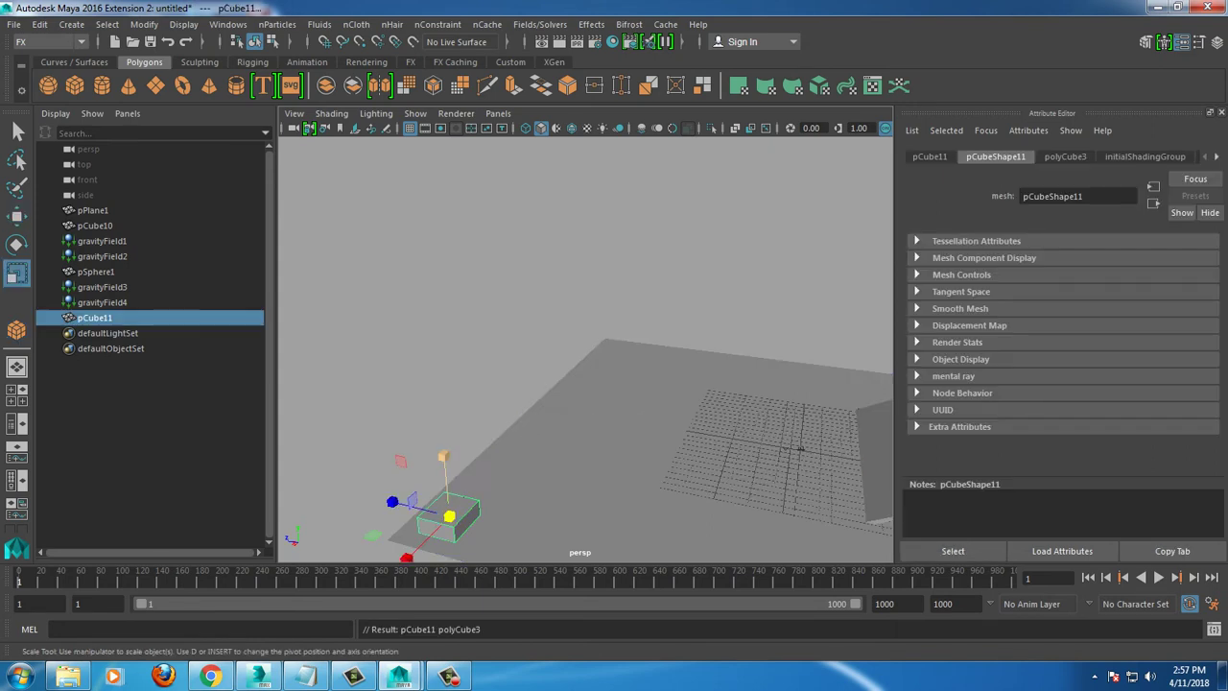
drag(443, 453, 422, 217)
key(w)
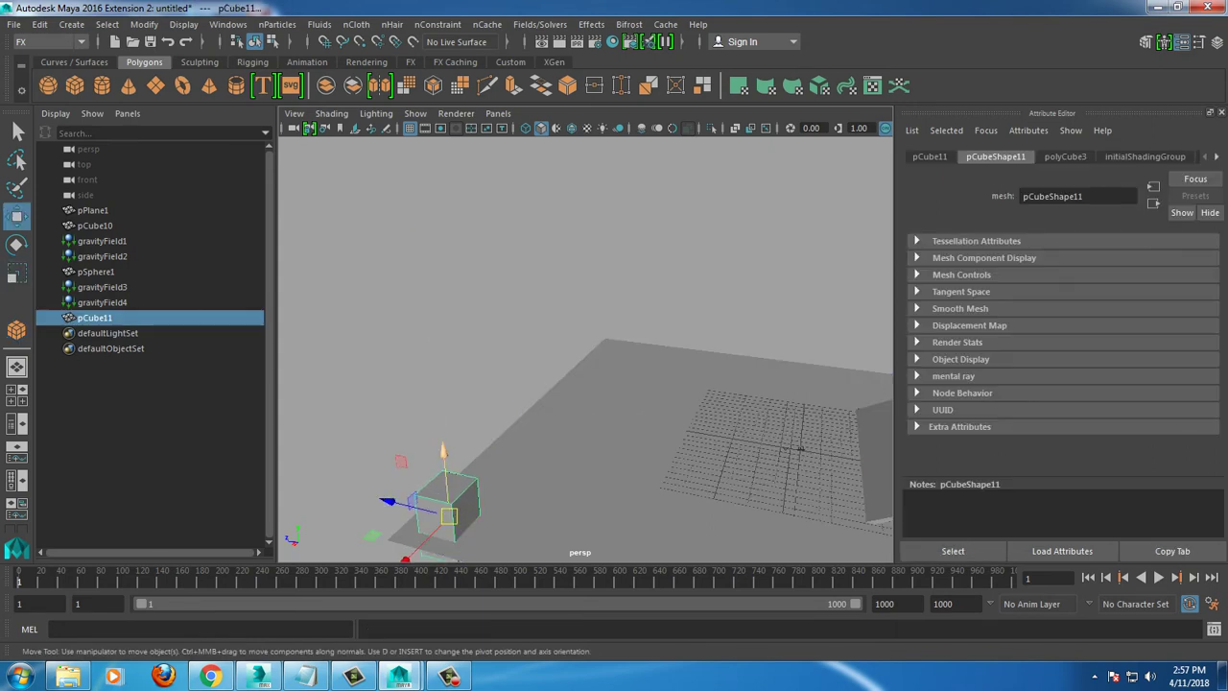
drag(442, 398, 442, 423)
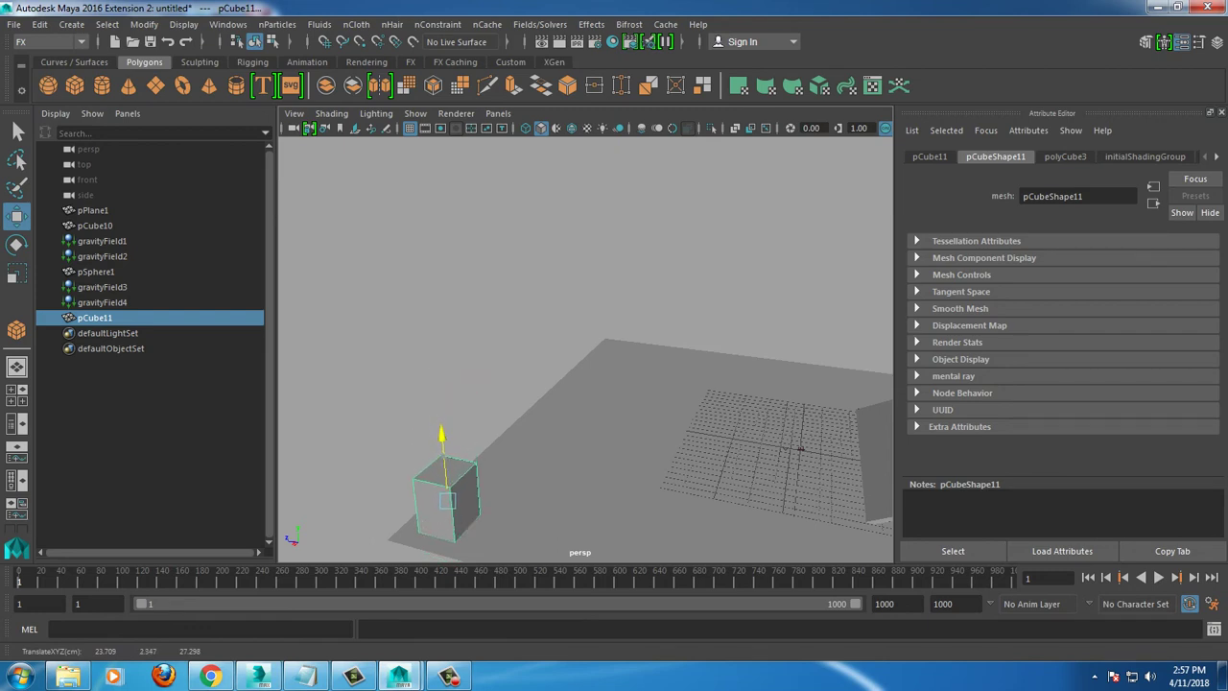
Step: Duplicate the cube upward to form a four-cube column
key(ctrl+d)
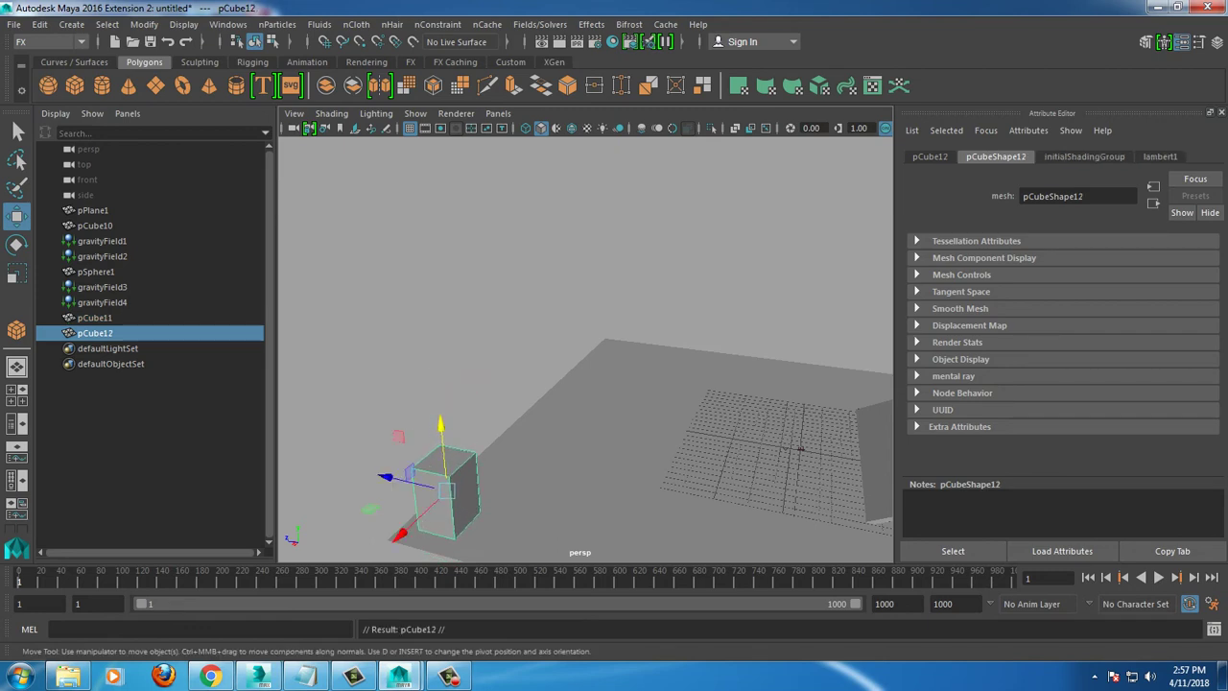
drag(441, 451, 435, 387)
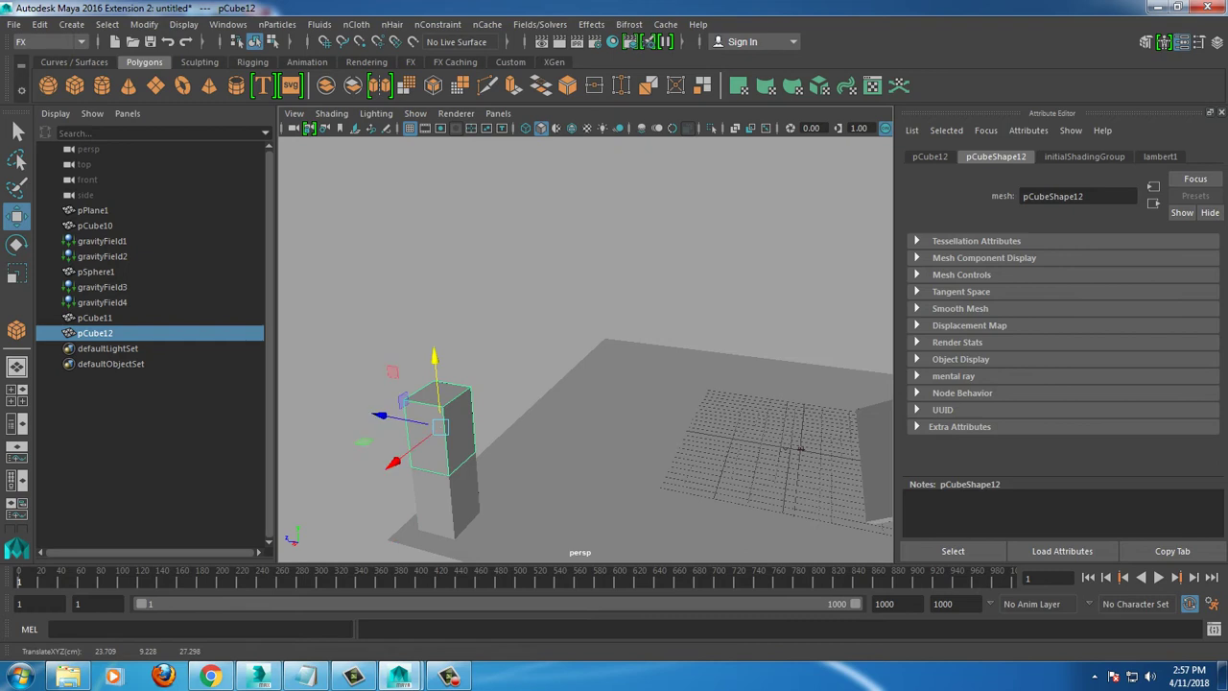
key(shift+d)
key(shift+d)
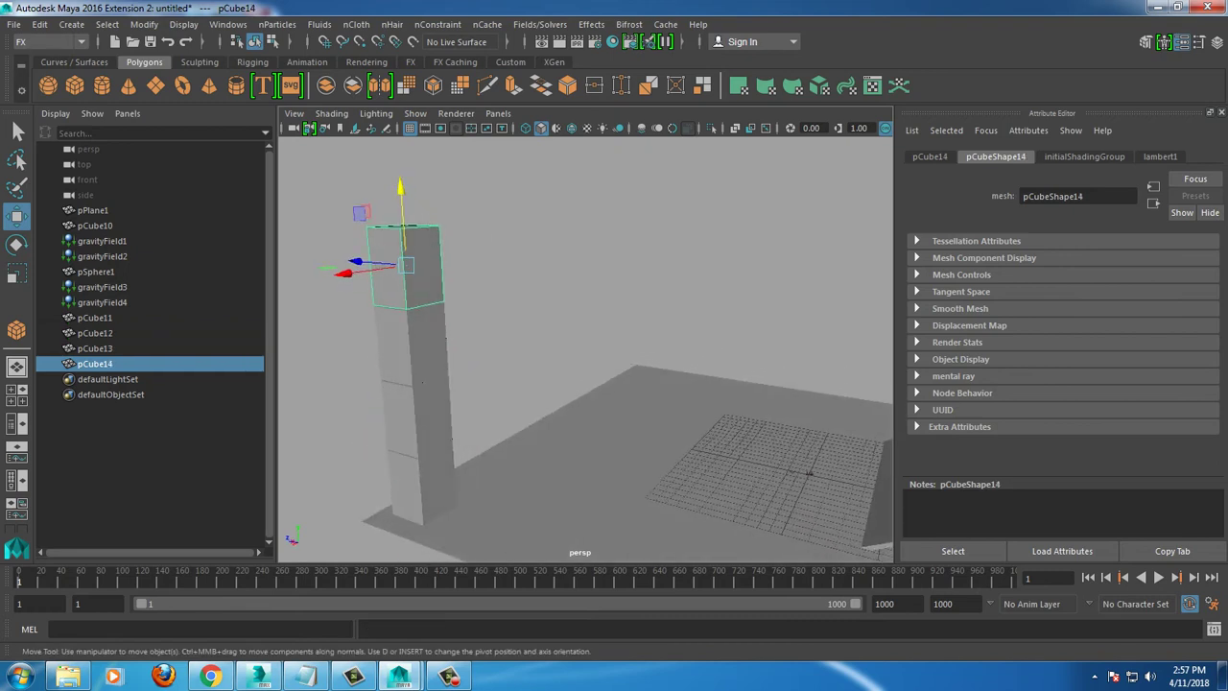
Step: Duplicate the four-cube column repeatedly sideways to widen the wall
shift+click(94, 317)
key(ctrl+d)
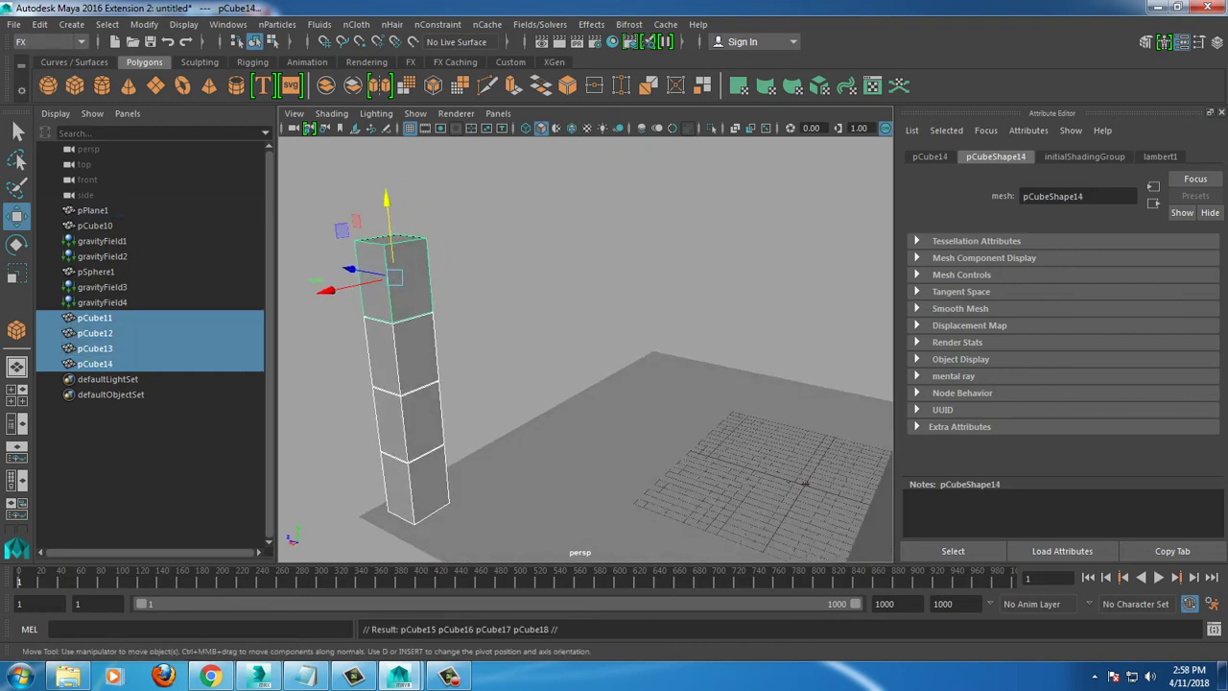
drag(331, 288, 375, 280)
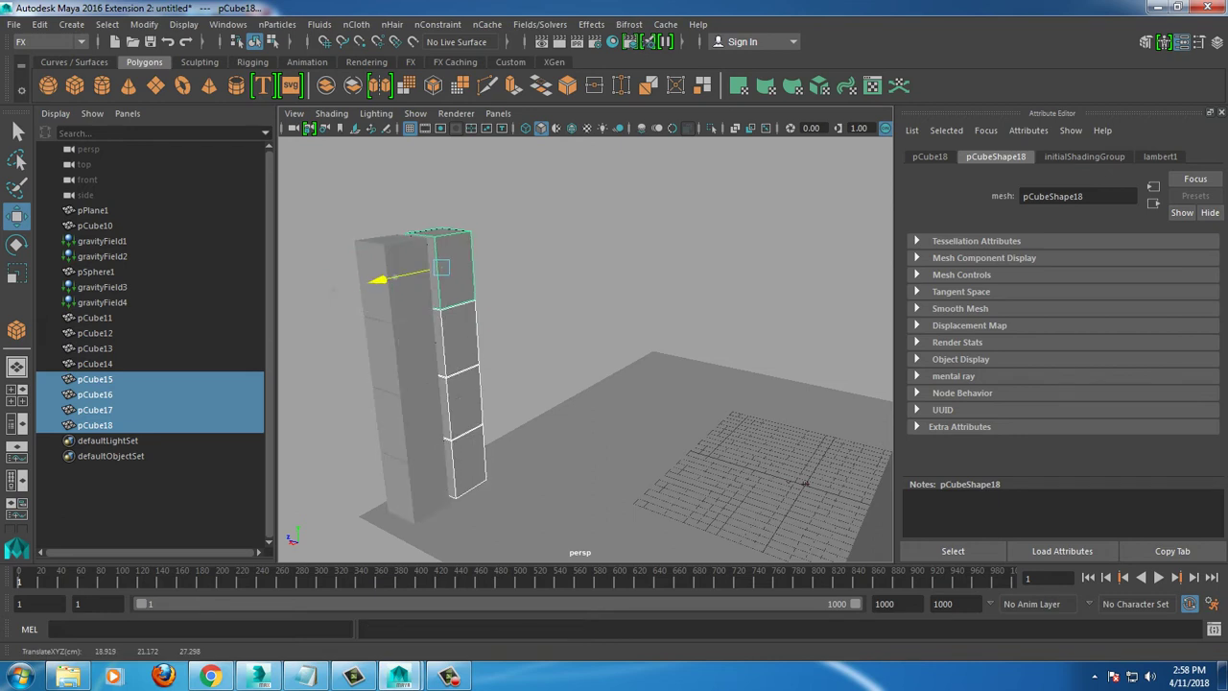
key(shift+d)
key(shift+d)
key(shift+d)
key(shift+d)
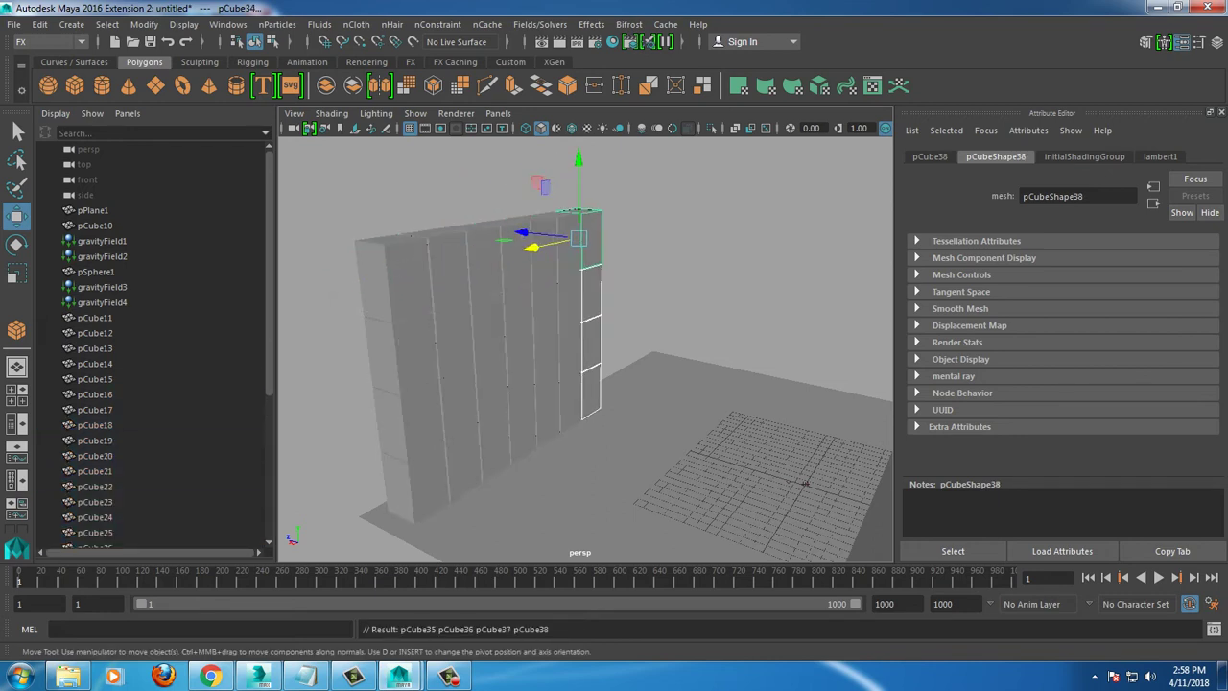
key(shift+d)
key(shift+d)
key(shift+d)
key(shift+d)
key(shift+d)
Step: Select all the wall cubes, excluding the ground plane
scroll(585, 336, down, 5)
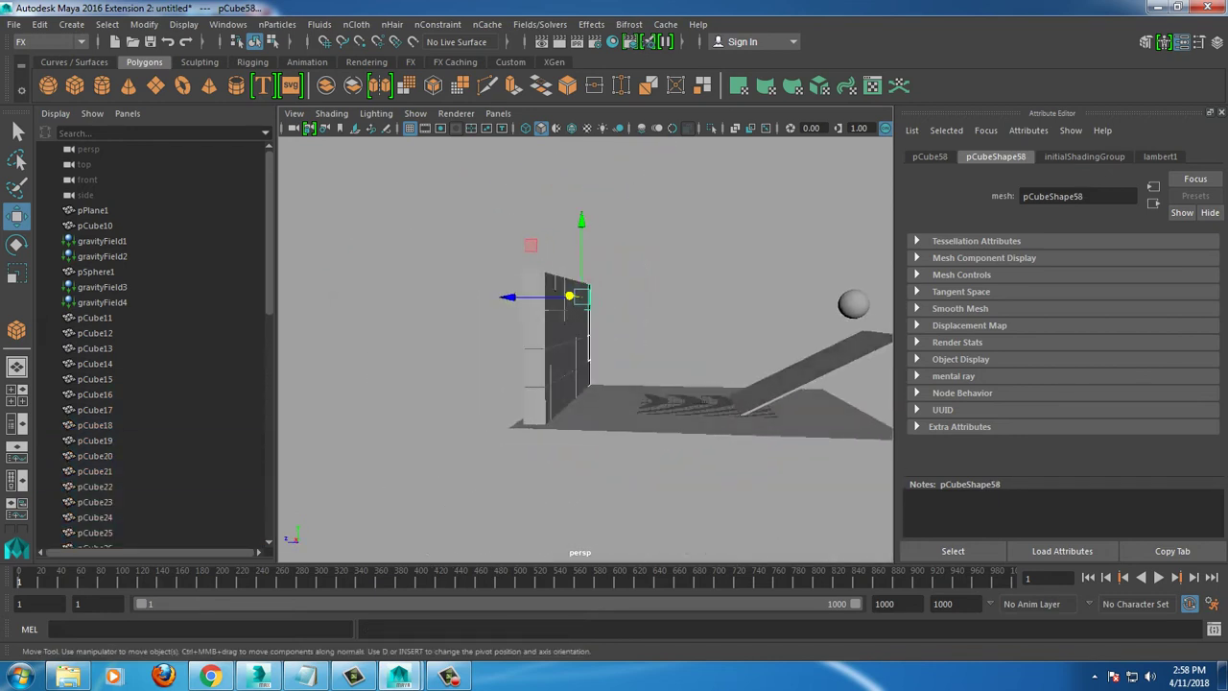
drag(508, 268, 595, 432)
ctrl+click(93, 210)
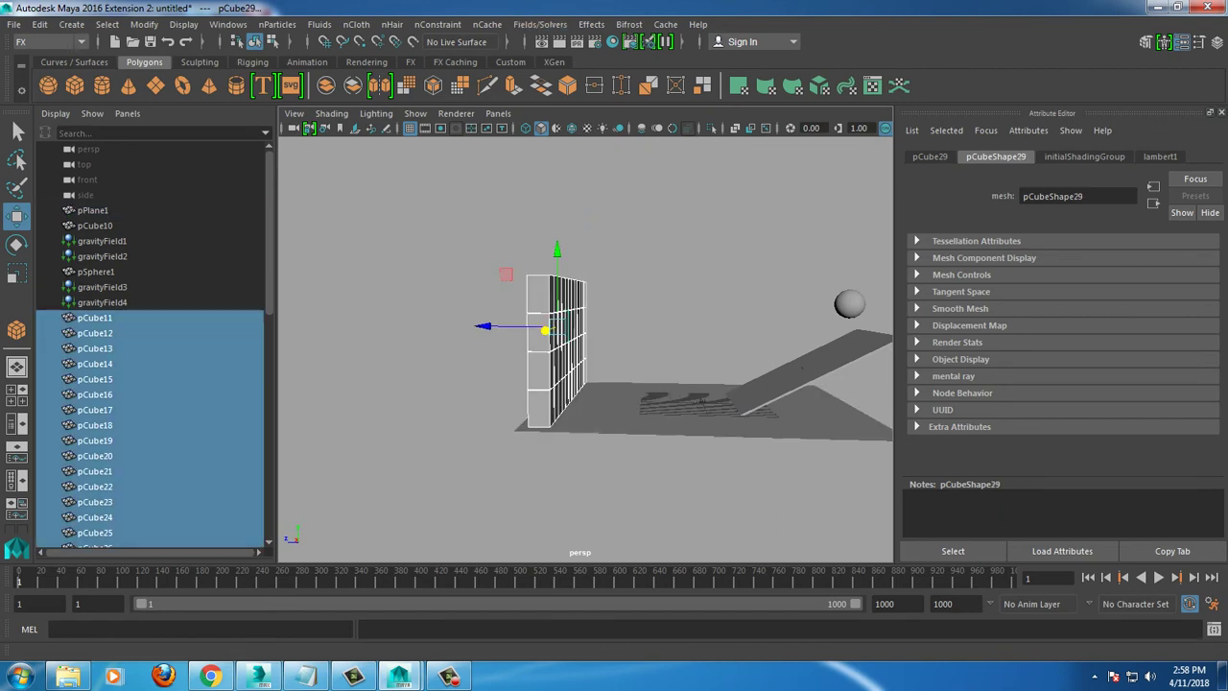
click(541, 24)
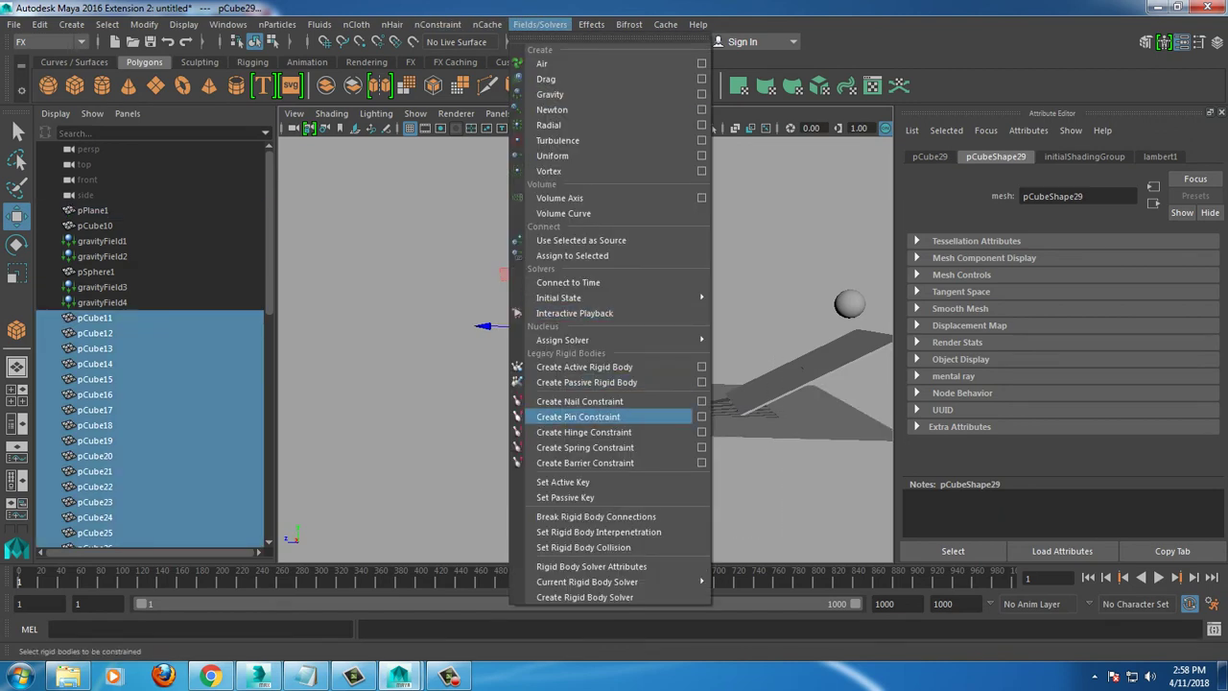
Step: Make the selected wall cubes passive rigid bodies and test-play the simulation
click(587, 382)
alt+drag(585, 336, 538, 345)
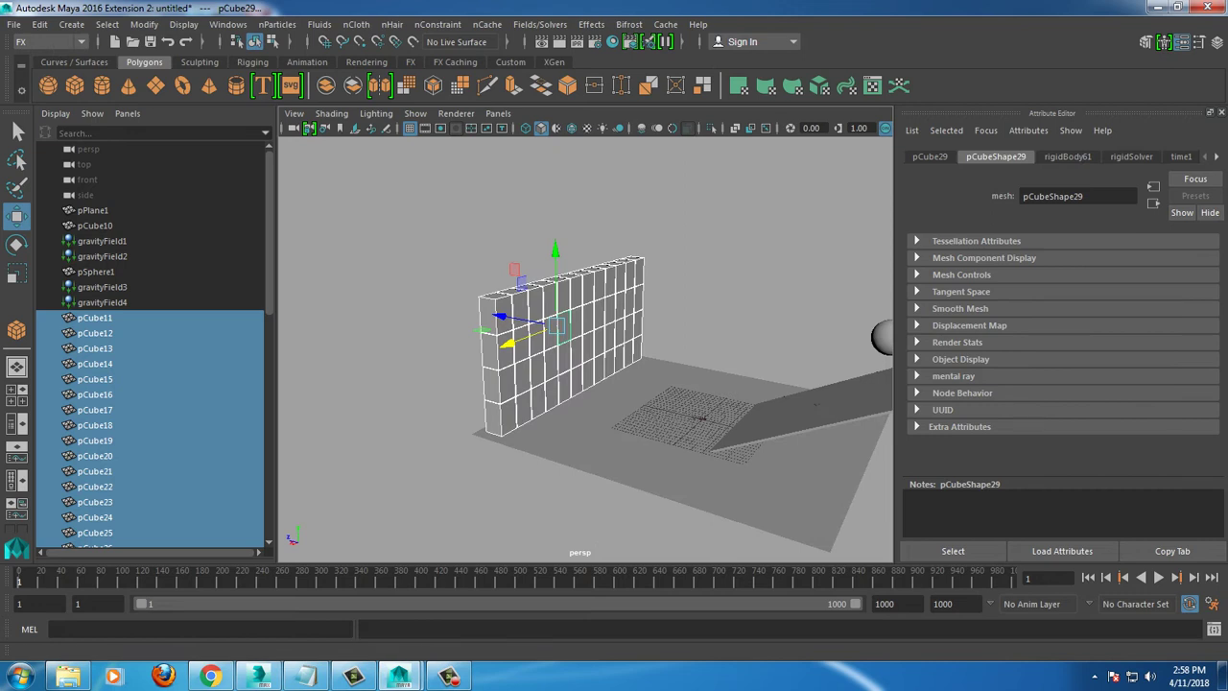
click(1158, 576)
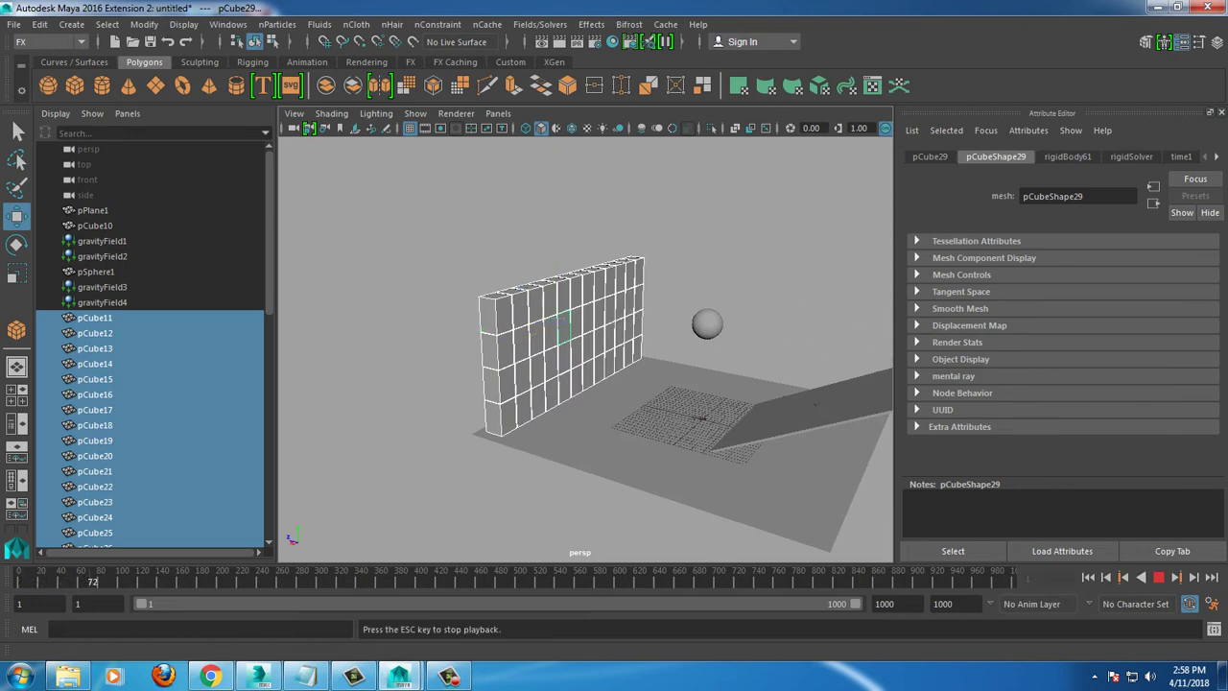
key(alt+shift+v)
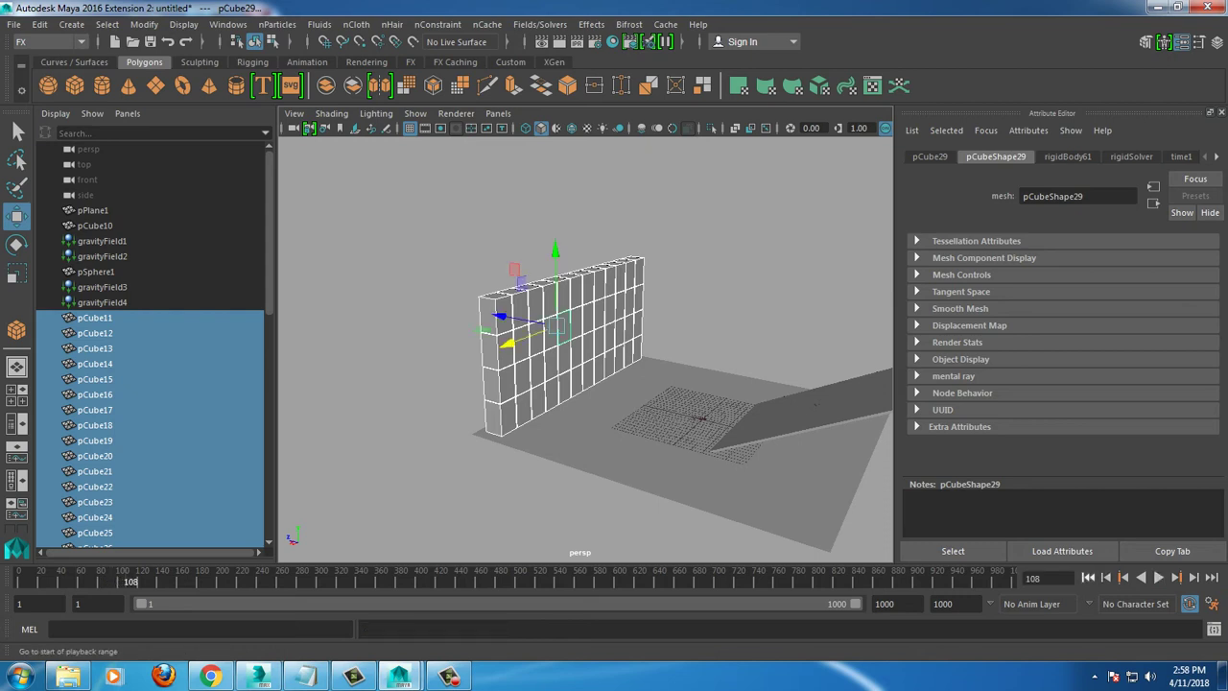
Step: Replay the simulation, rewind to frame 1, and select the sphere
key(alt+v)
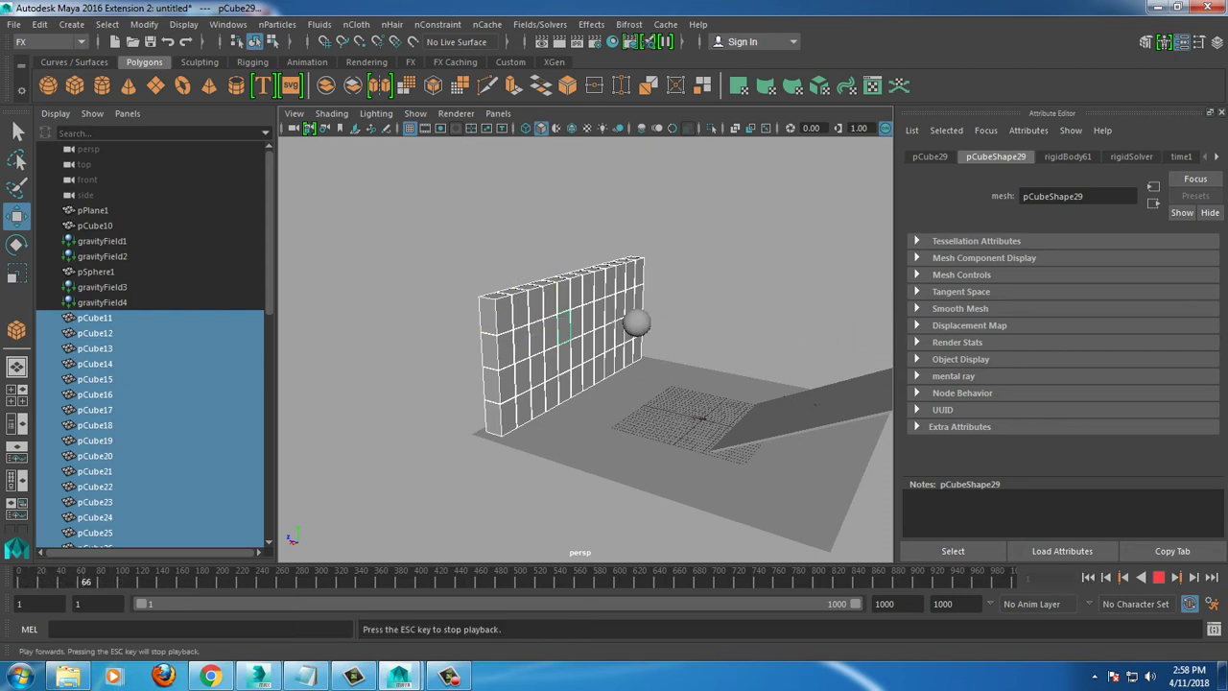
key(Escape)
key(alt+shift+v)
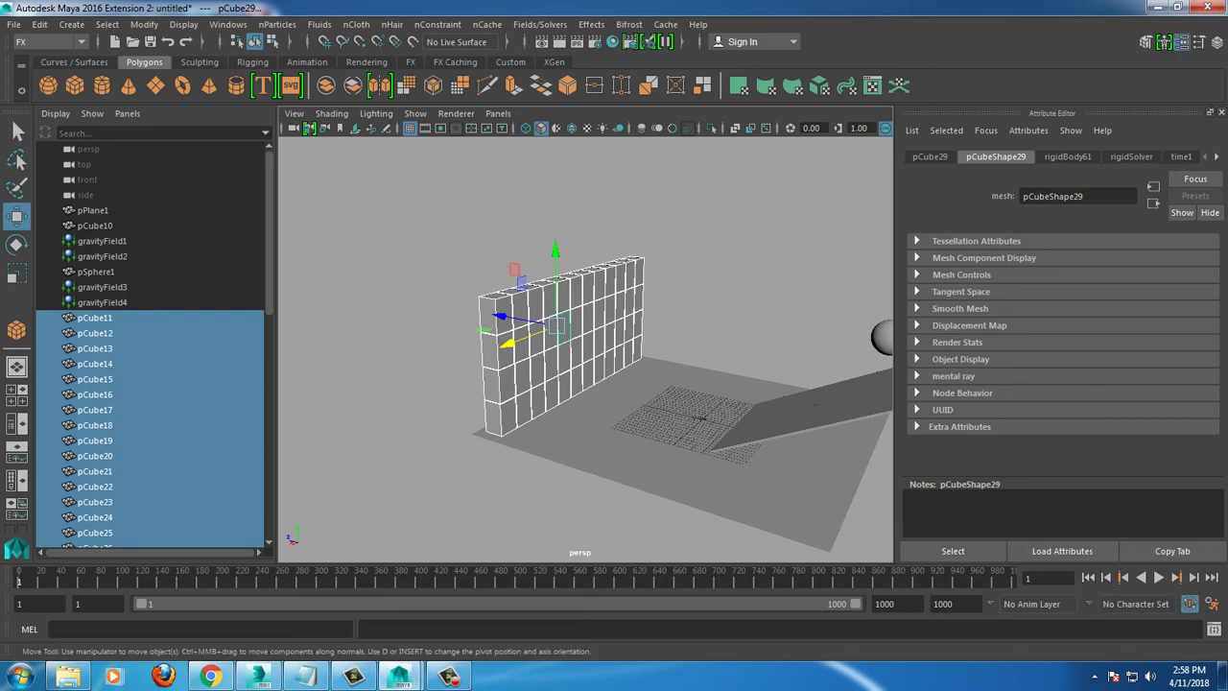
alt+drag(576, 383, 672, 384)
click(817, 328)
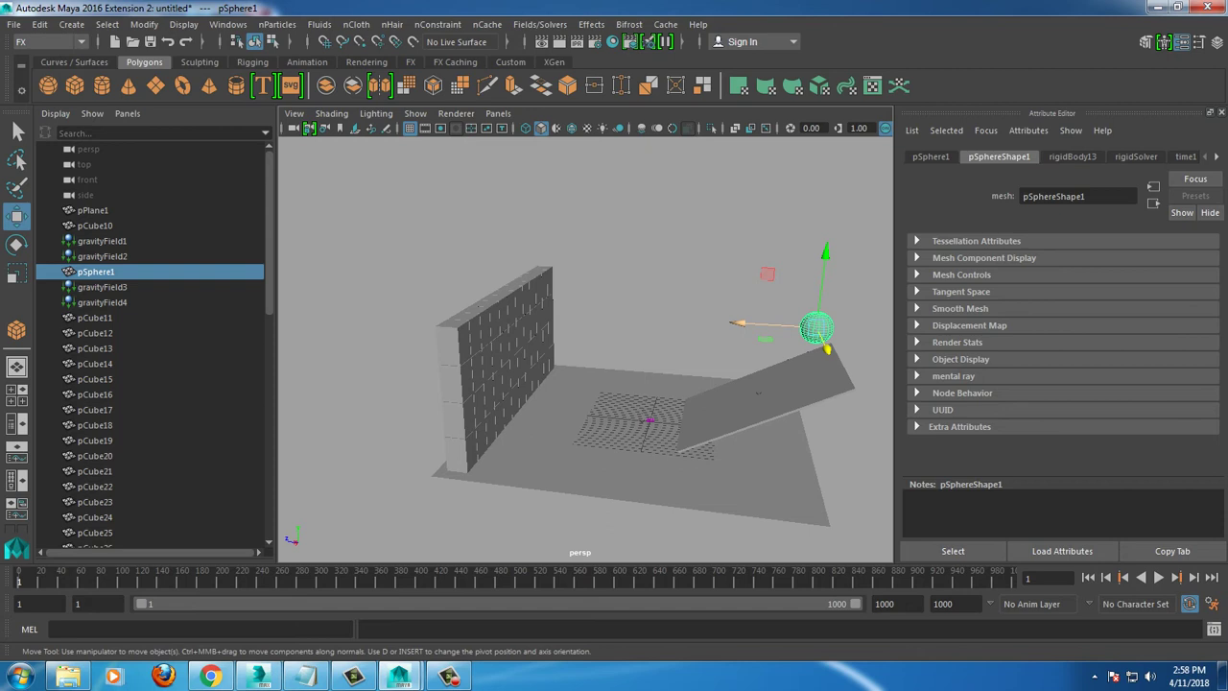
Step: Show the sphere's rigidBody13 attributes and play the simulation
click(1072, 156)
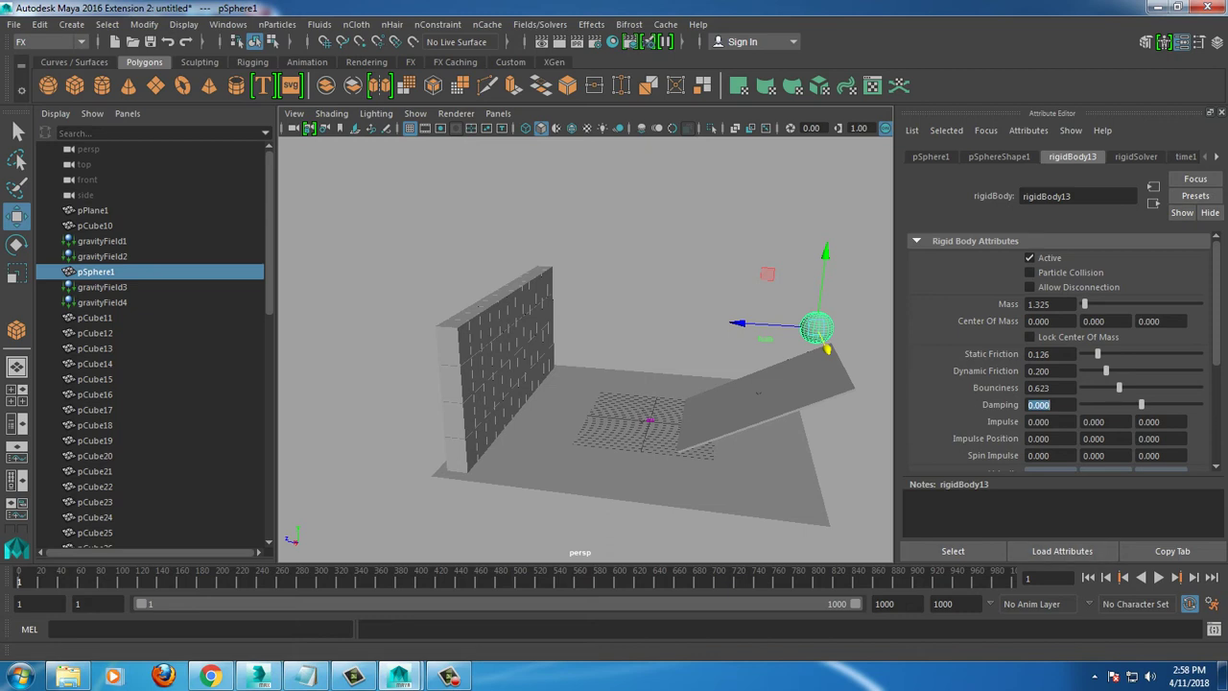
click(1158, 577)
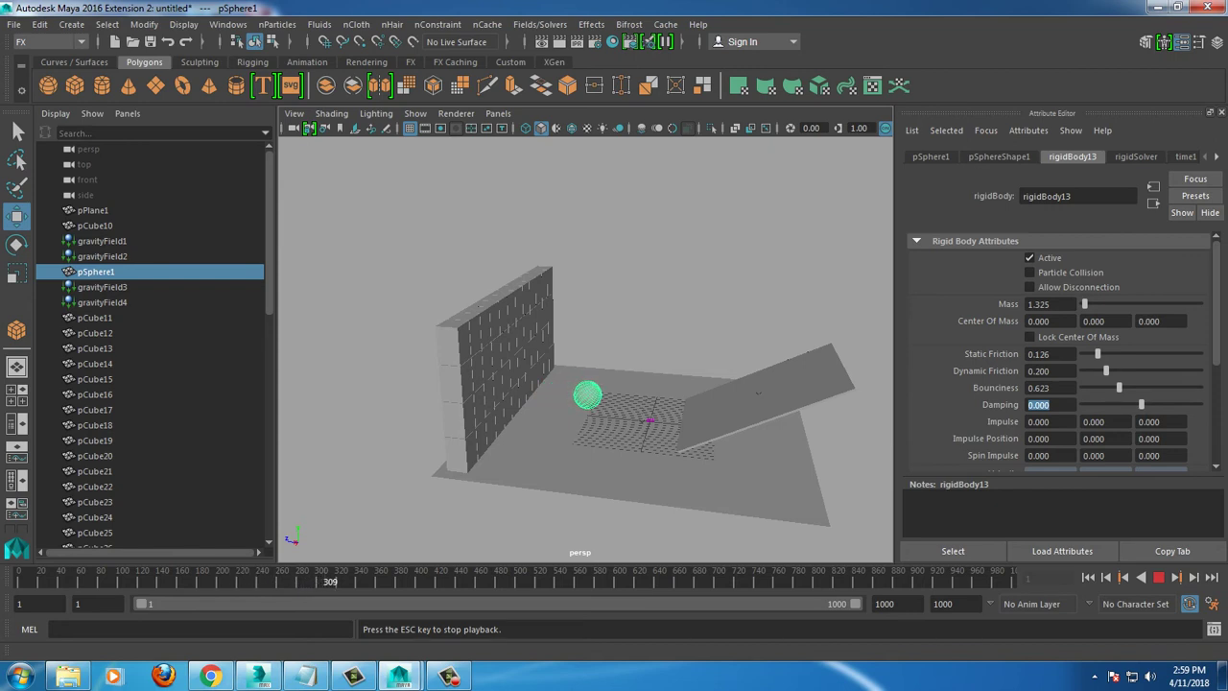
Step: Stop playback at frame 350 and create a new polygon cube in wireframe view
key(Escape)
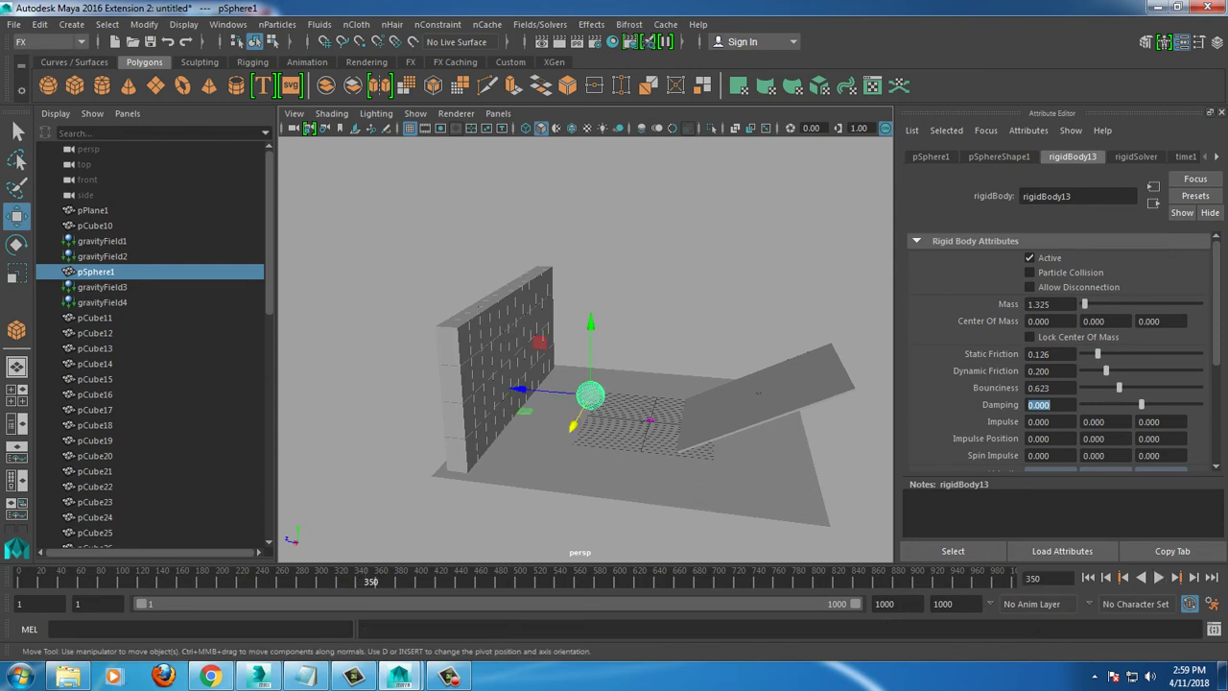
click(75, 86)
scroll(650, 420, down, 5)
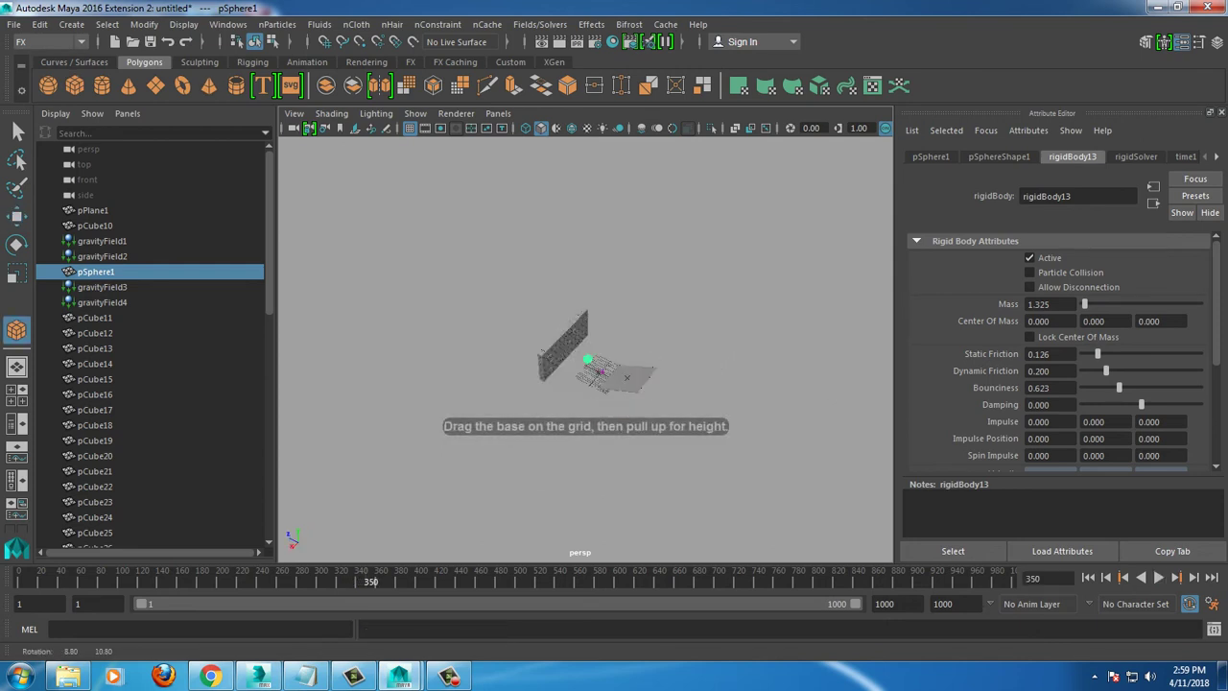
mouse_move(650, 421)
alt+mouse_down()
mouse_move(623, 383)
mouse_move(672, 404)
mouse_move(672, 346)
mouse_move(678, 365)
alt+mouse_up()
key(w)
key(4)
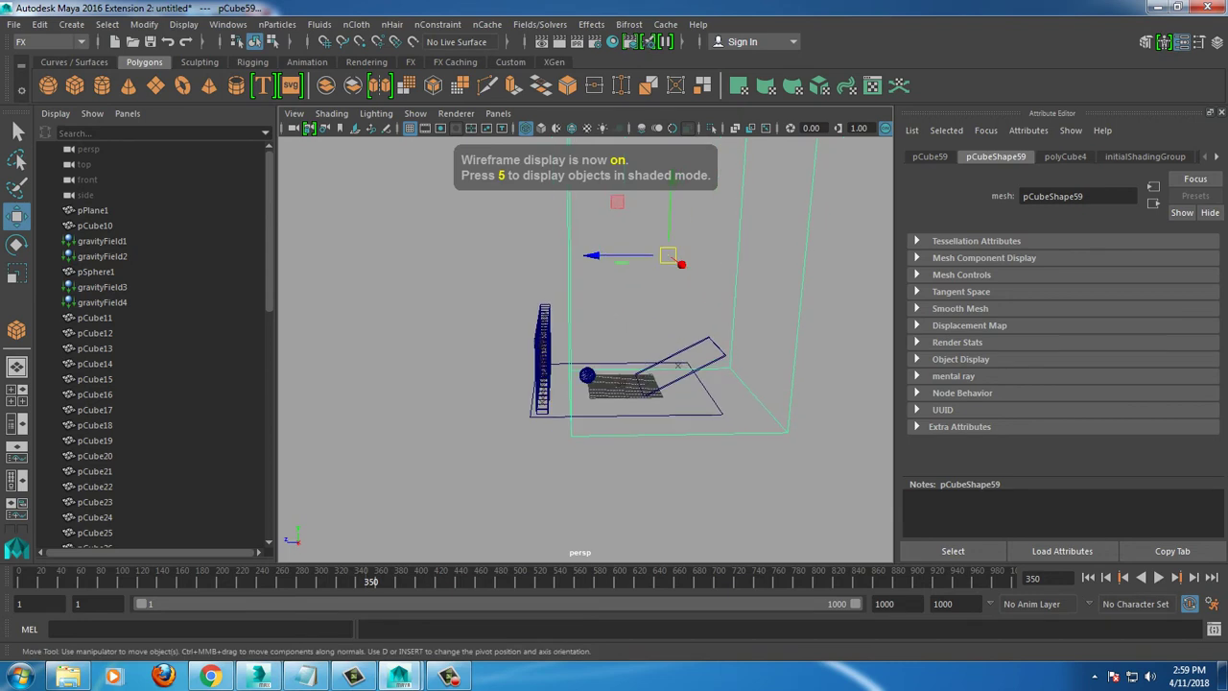
Step: Move the new box to the left over the scene
mouse_move(671, 259)
mouse_down()
mouse_move(626, 254)
mouse_move(669, 246)
mouse_move(628, 248)
mouse_move(588, 309)
mouse_up()
key(r)
key(w)
key(r)
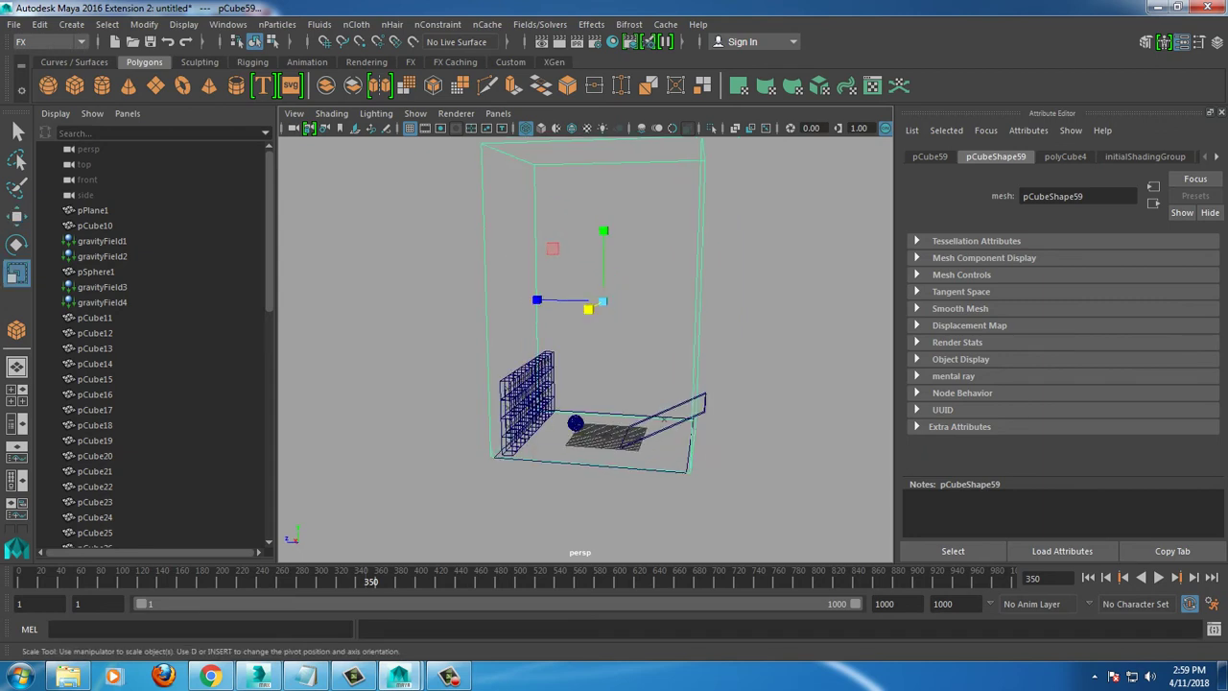
key(w)
alt+drag(589, 309, 587, 328)
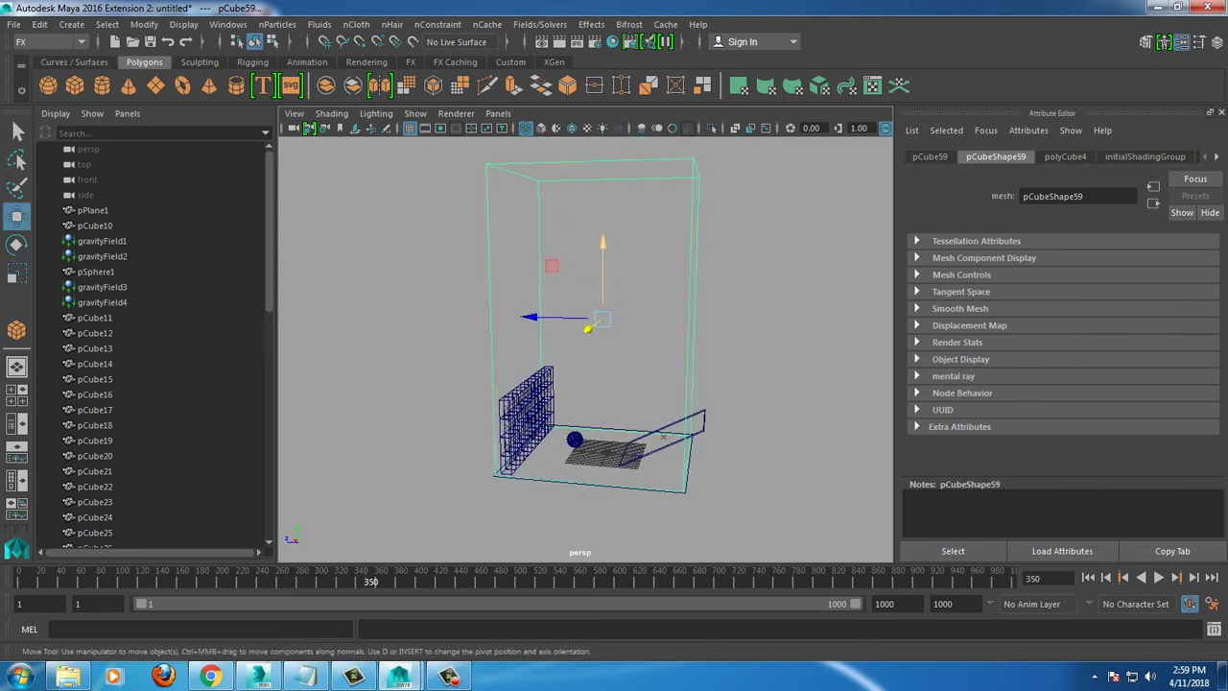
Step: Flatten the box vertically and widen its depth to enclose the scene
key(r)
drag(603, 244, 614, 317)
key(w)
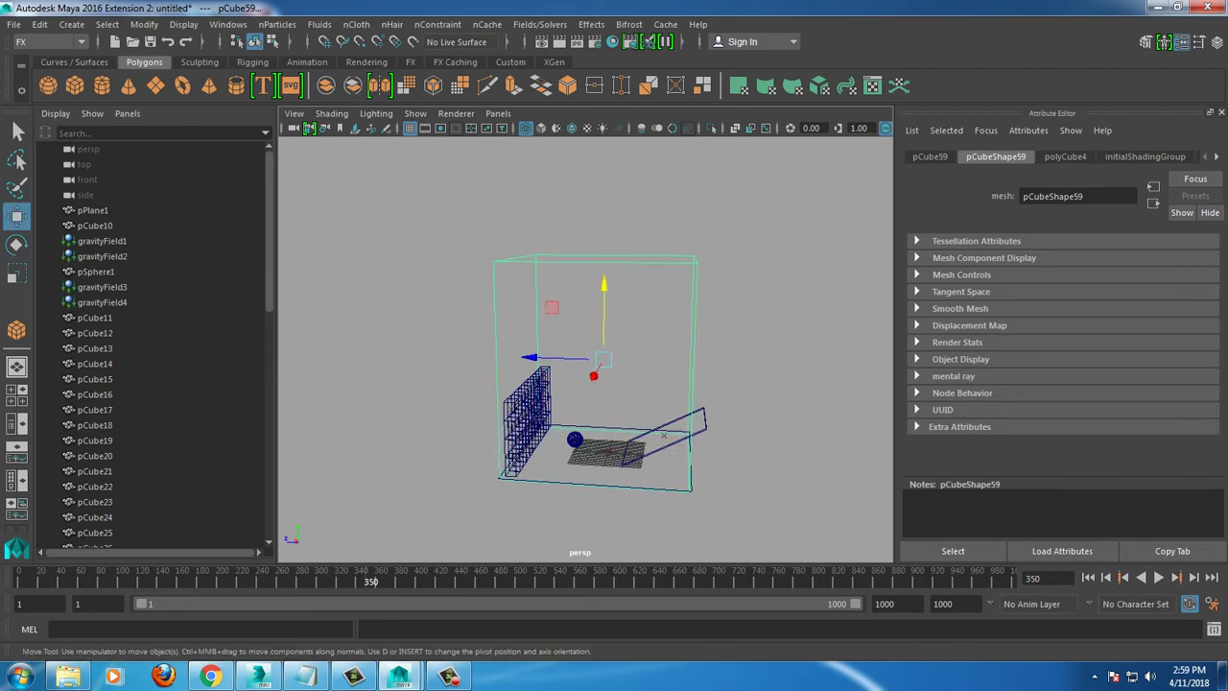
scroll(603, 384, up, 2)
key(r)
drag(543, 362, 533, 362)
key(w)
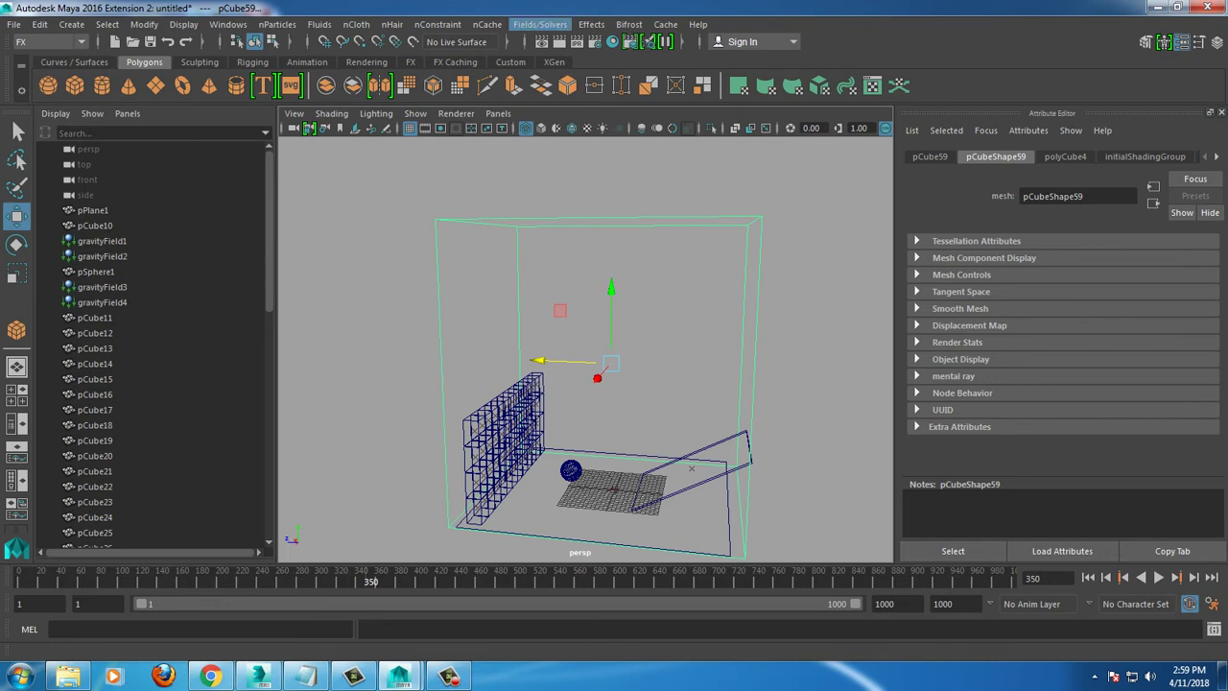
Step: Make the enclosing box a rigid body, then select the sphere and rewind to frame 1
click(540, 24)
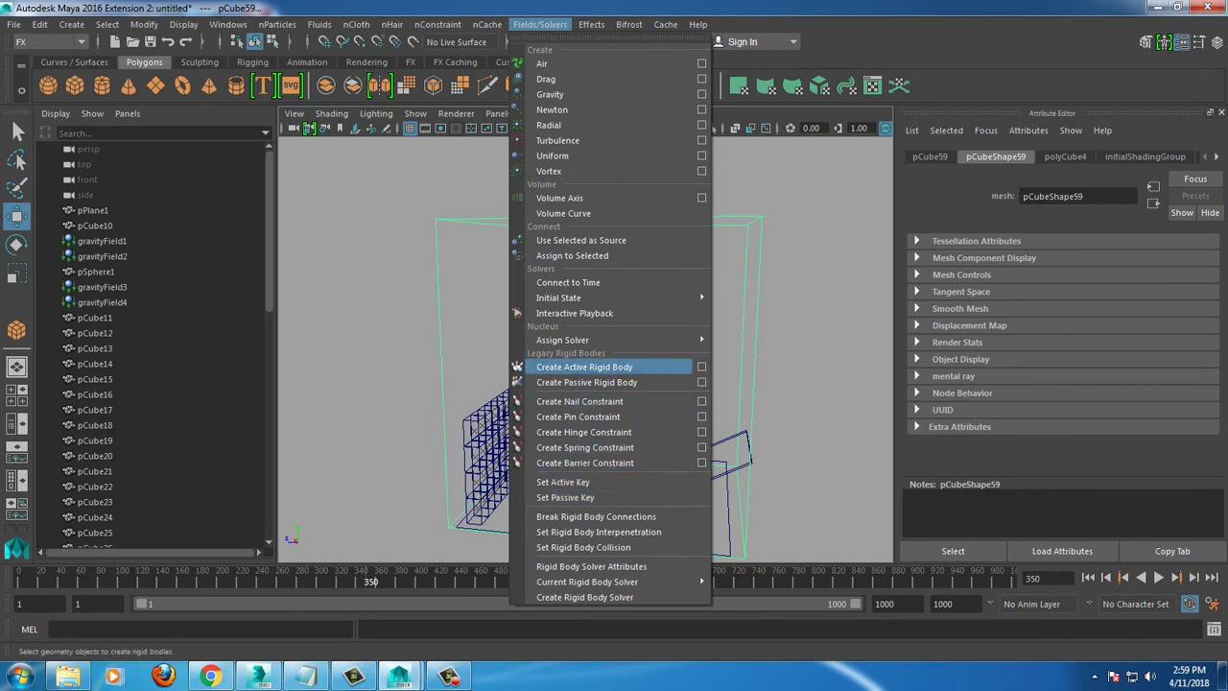
click(584, 366)
click(95, 272)
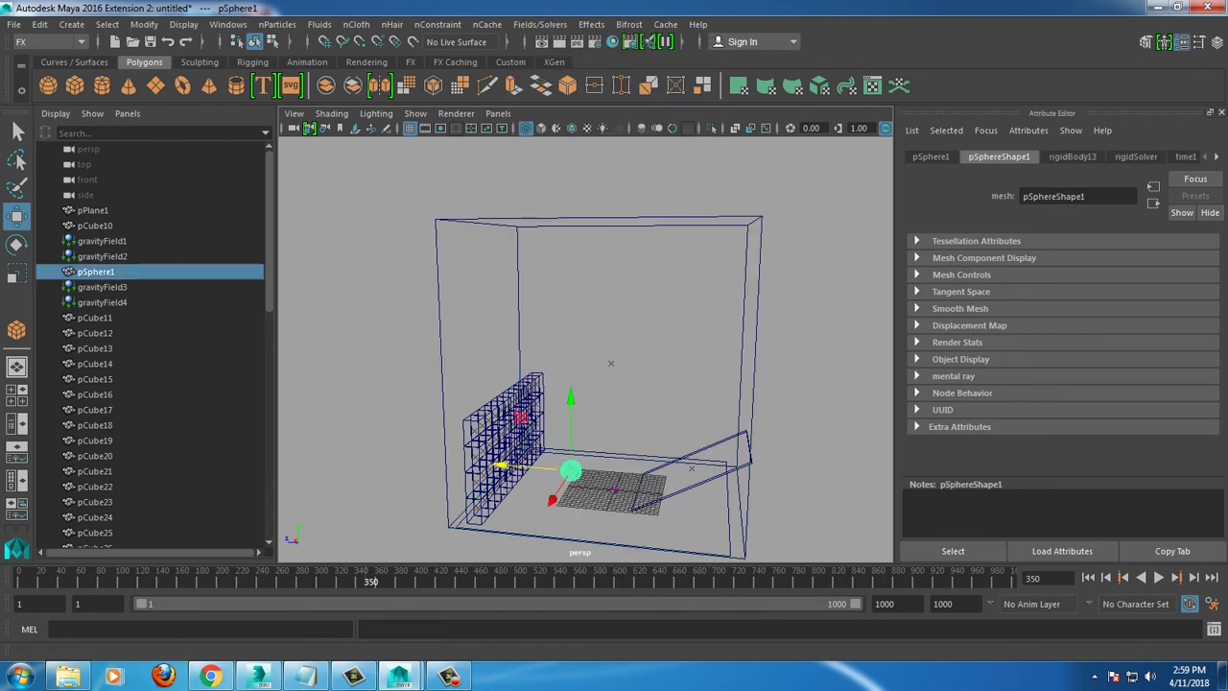
click(1088, 577)
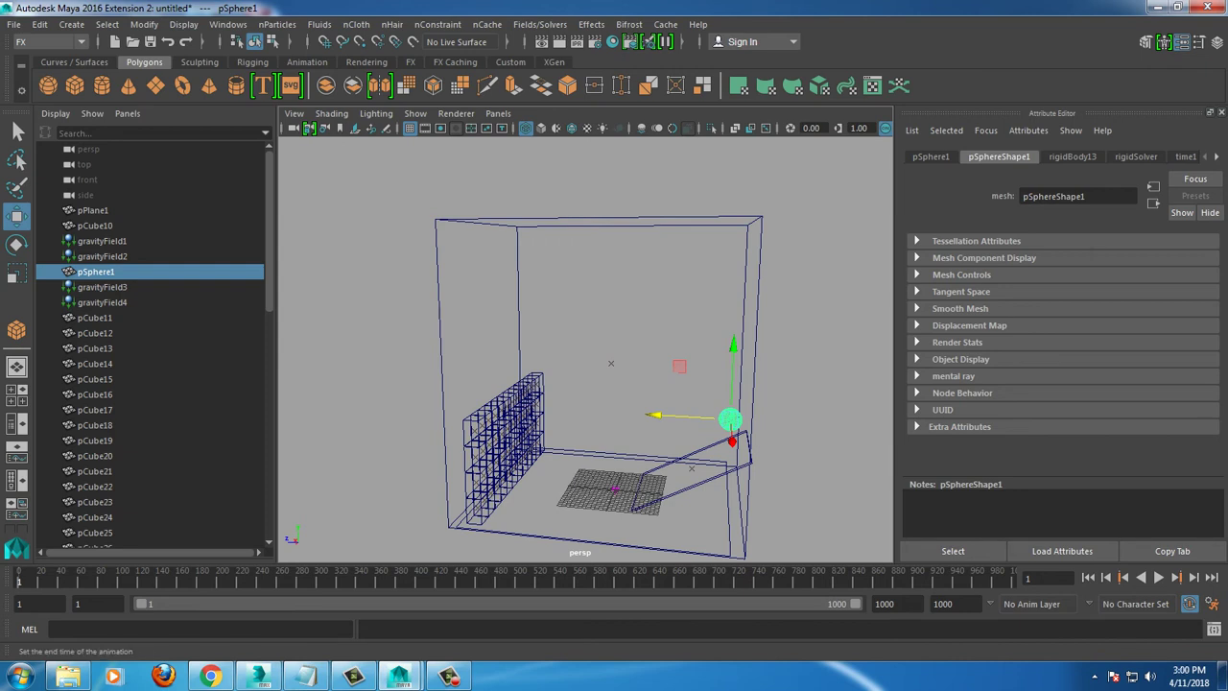
Step: Extend the playback range to 4000 frames
click(884, 604)
text(40)
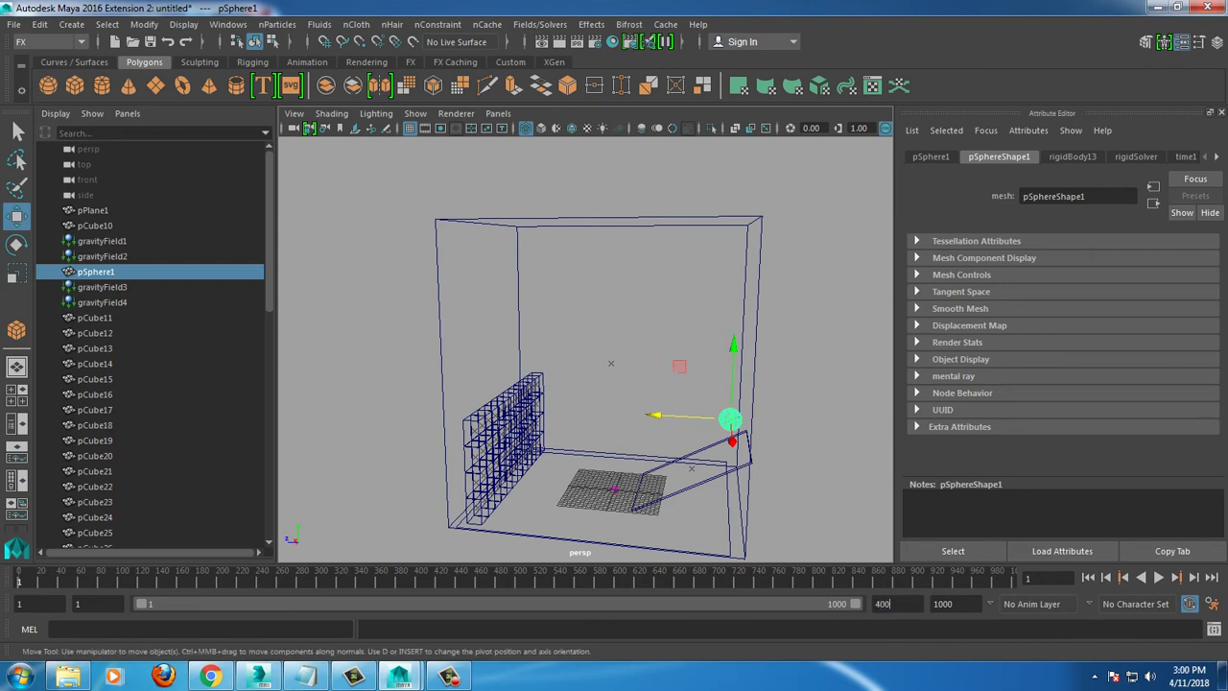
text(0)
key(Return)
Step: Test-play the simulation with the sphere's rigidBody13 damping at -4.172, then rewind
click(1072, 157)
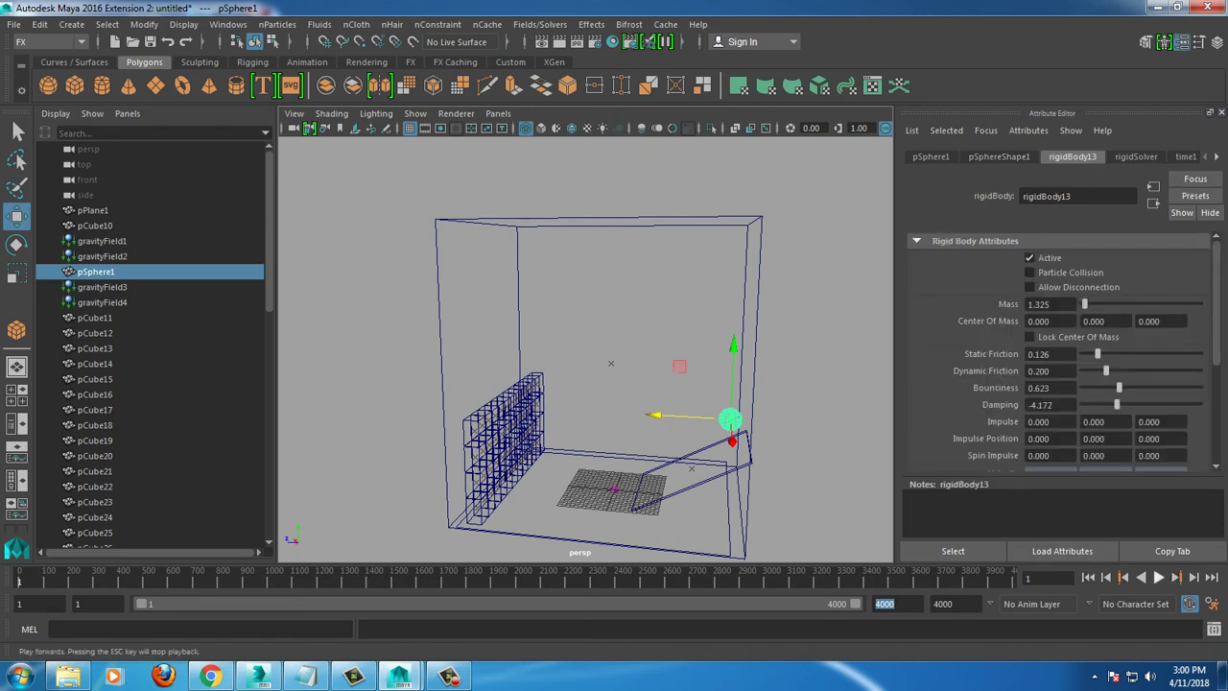
click(1158, 577)
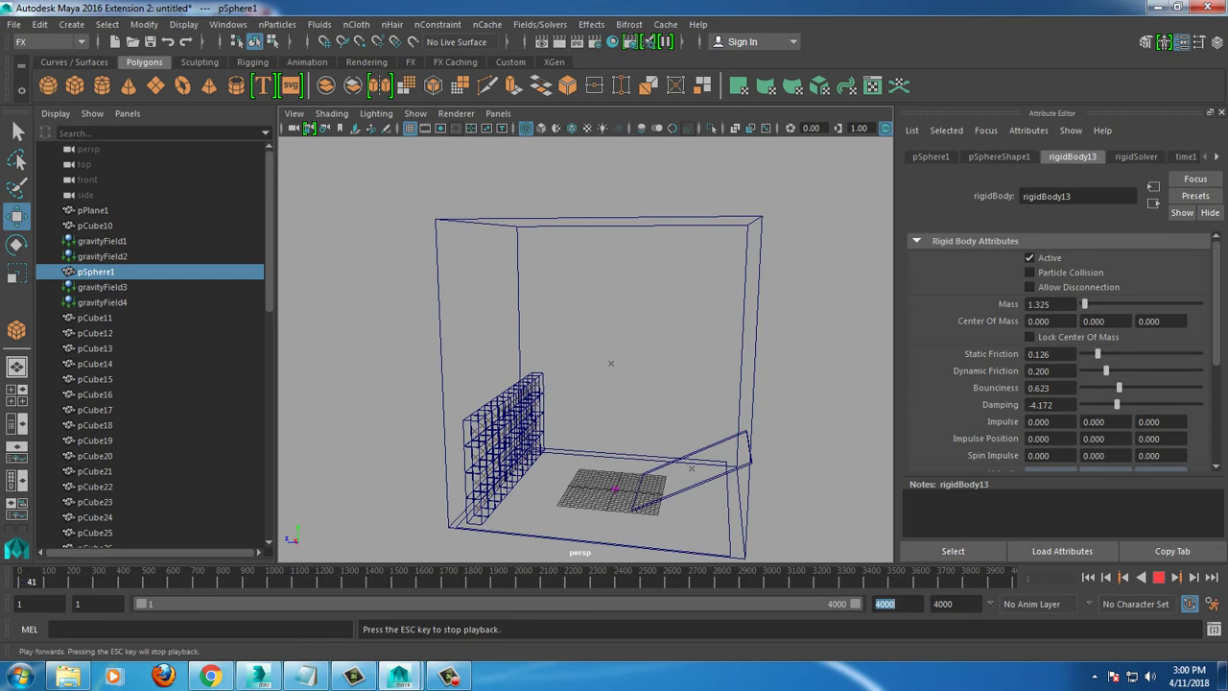
key(Escape)
key(alt+shift+v)
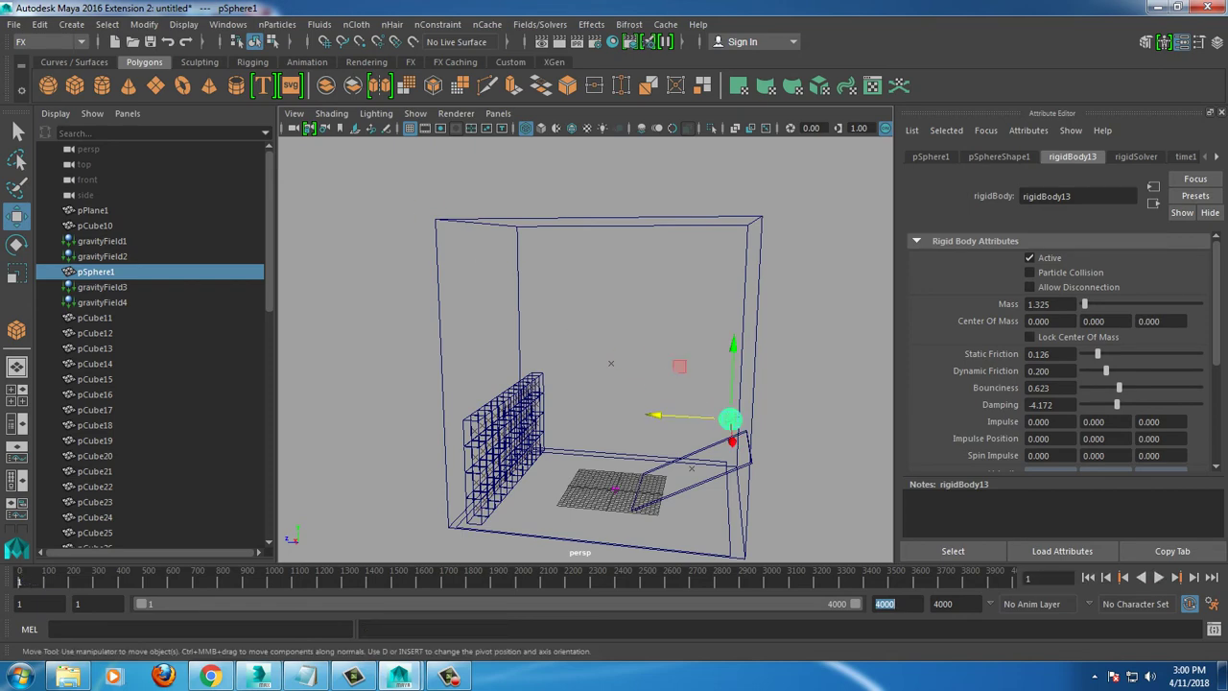
Step: Make the enclosing wireframe box a passive rigid body
click(753, 384)
alt+drag(575, 384, 634, 384)
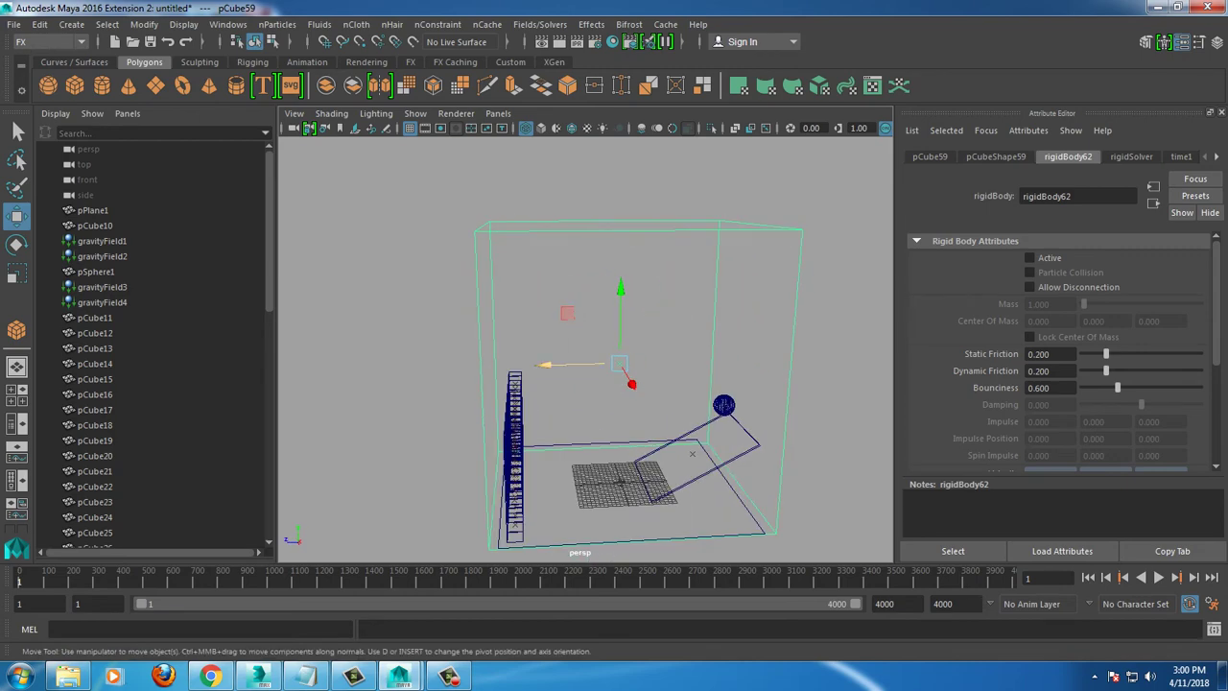
alt+drag(633, 384, 605, 384)
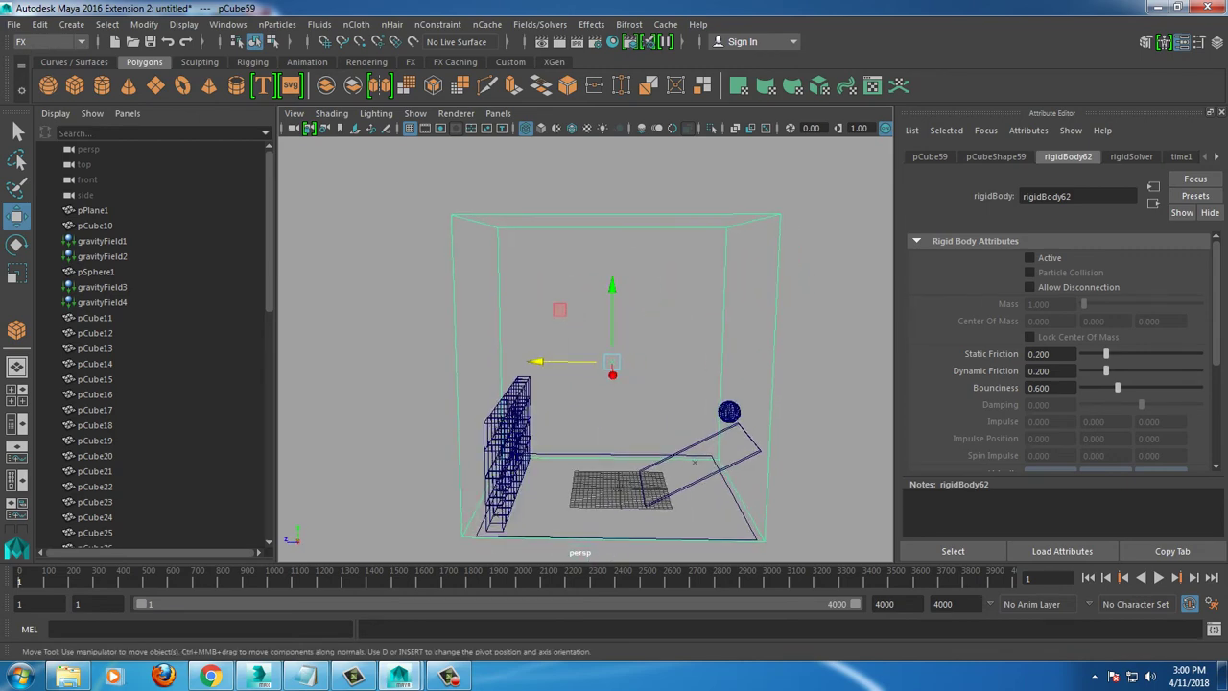
click(539, 24)
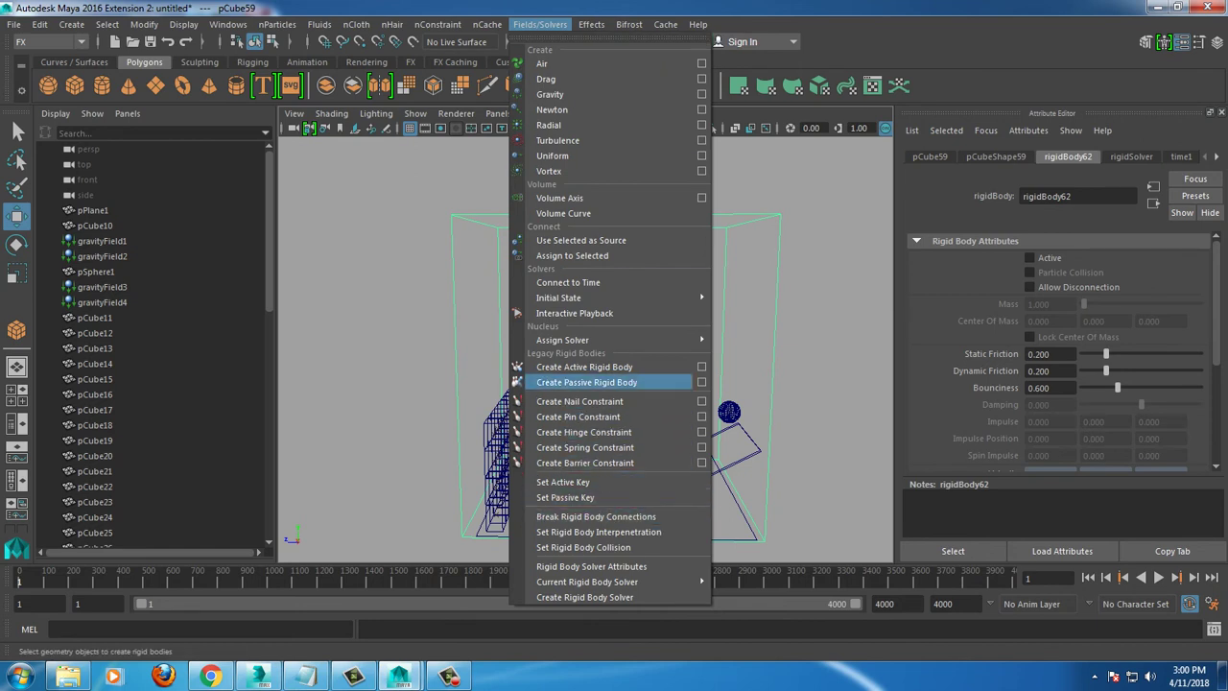
click(586, 382)
Step: Play the simulation to frame 45 in wireframe, then rewind to the first frame
alt+drag(614, 384, 585, 384)
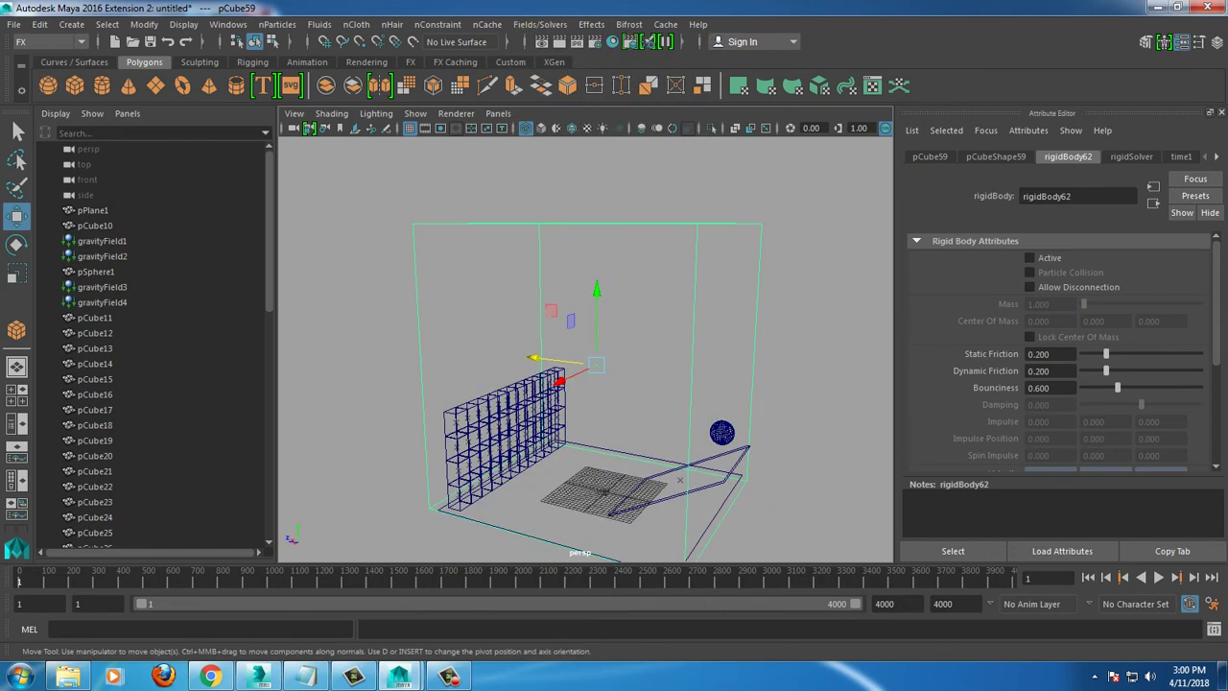
key(5)
key(4)
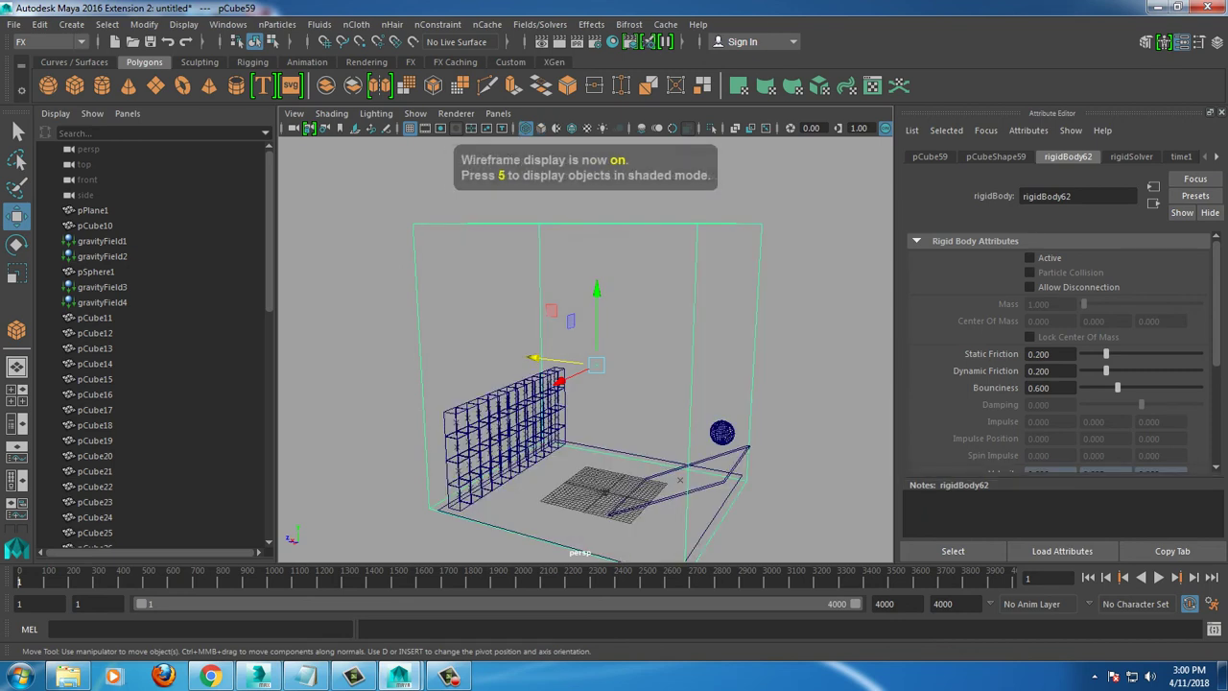
alt+drag(614, 384, 633, 384)
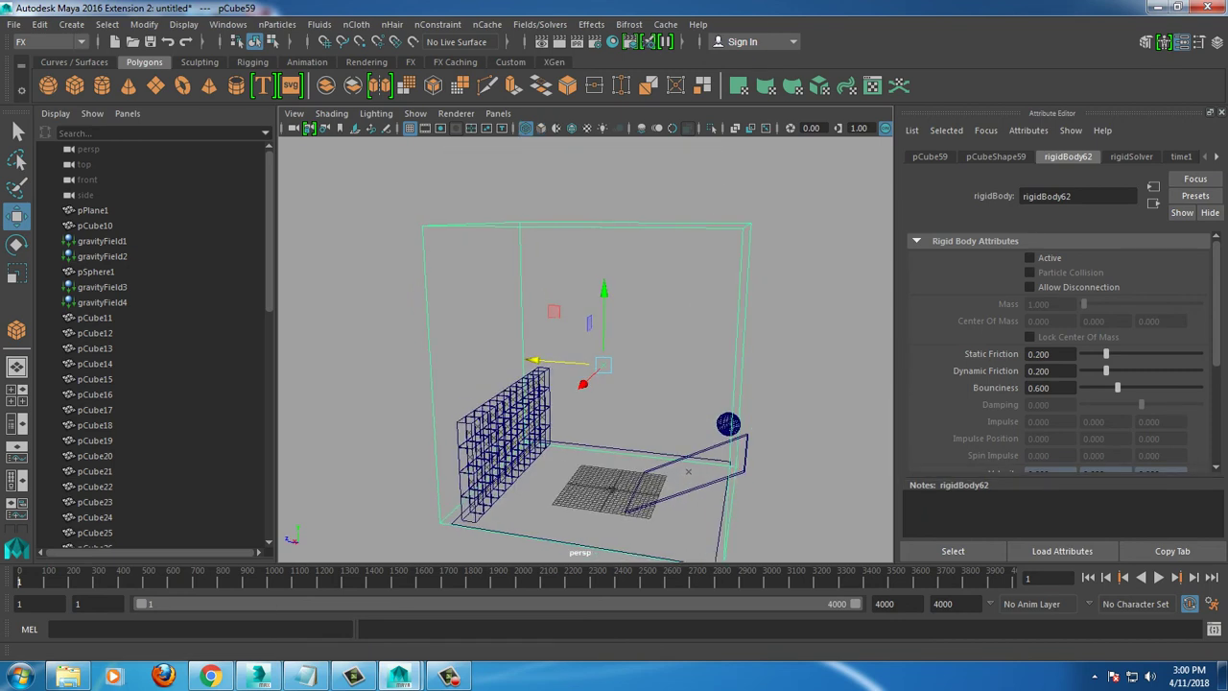
key(alt+v)
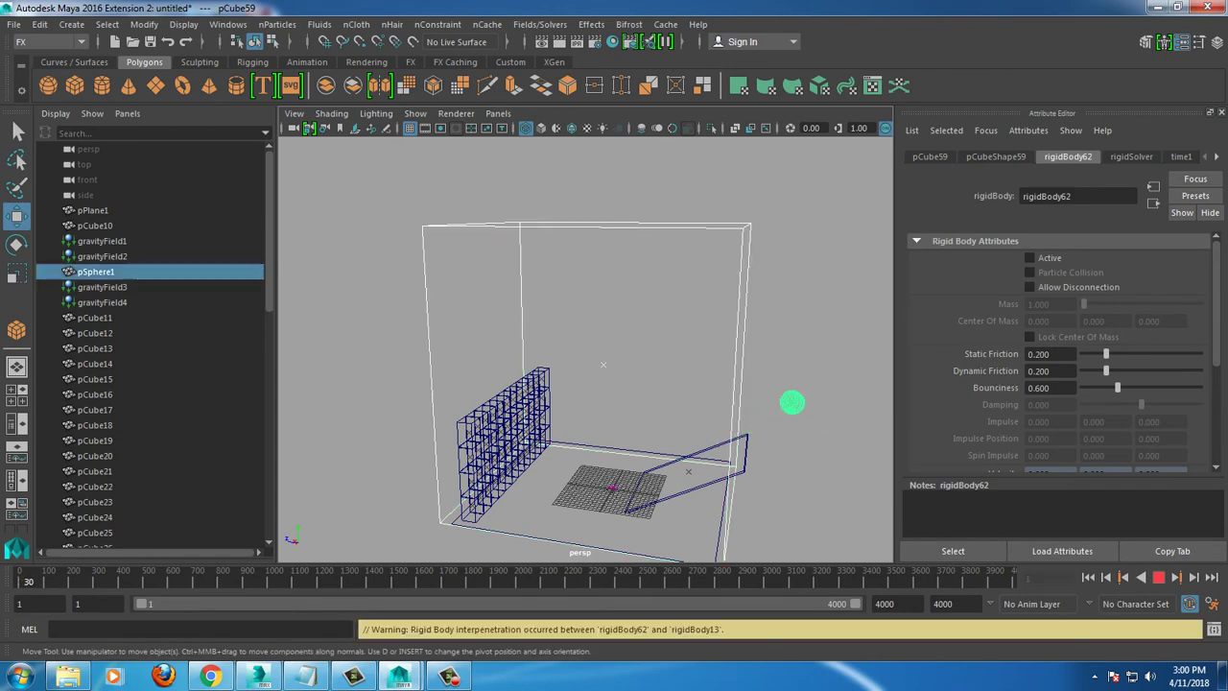
key(Escape)
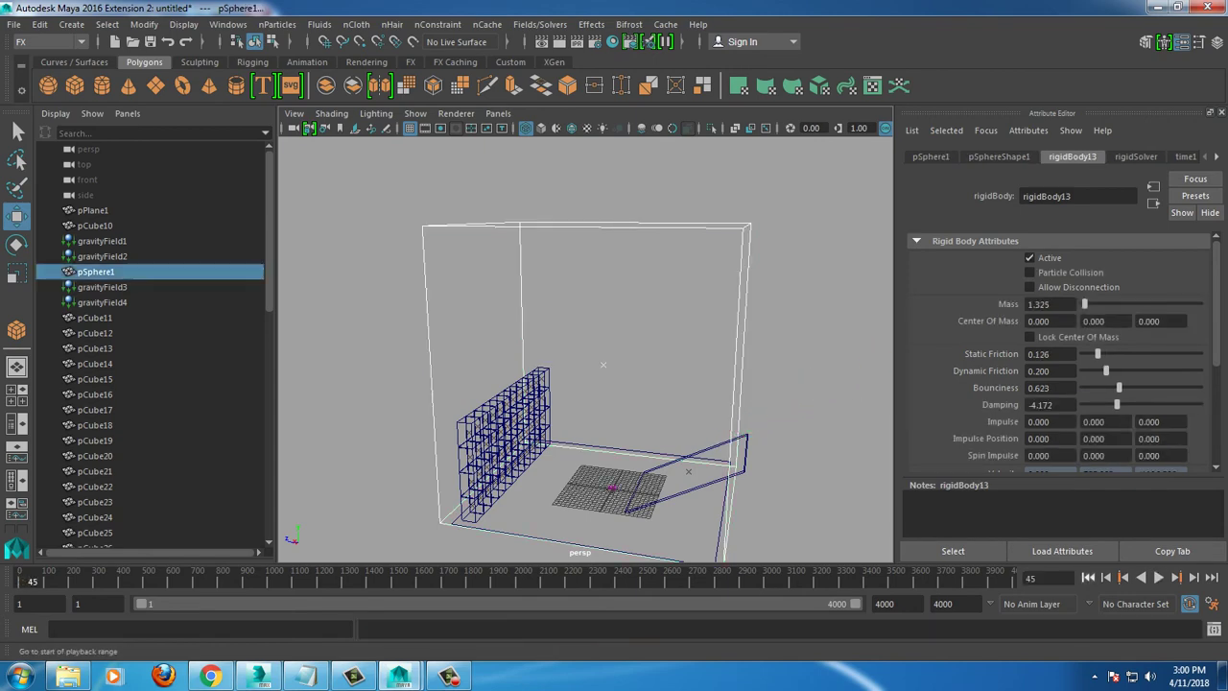
key(shift+alt+v)
Step: Set the sphere's damping to 0, then delete the sphere and the enclosing box
alt+drag(595, 365, 557, 365)
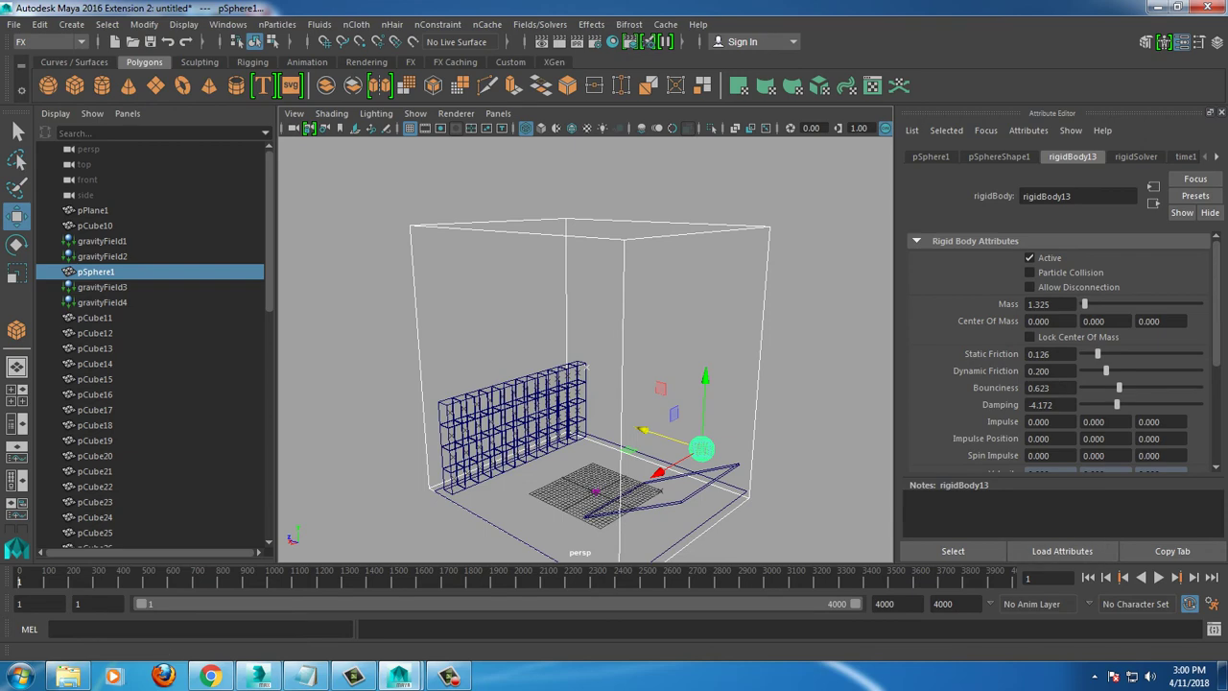
click(1041, 404)
text(0.000)
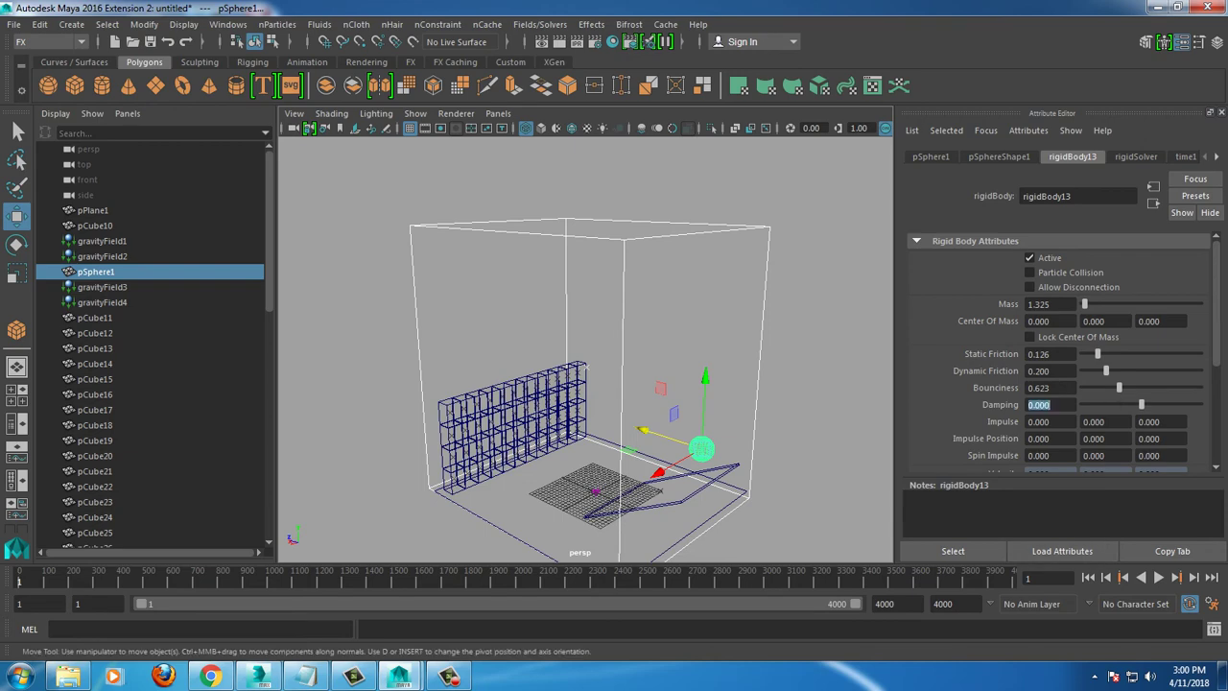
alt+drag(576, 365, 606, 364)
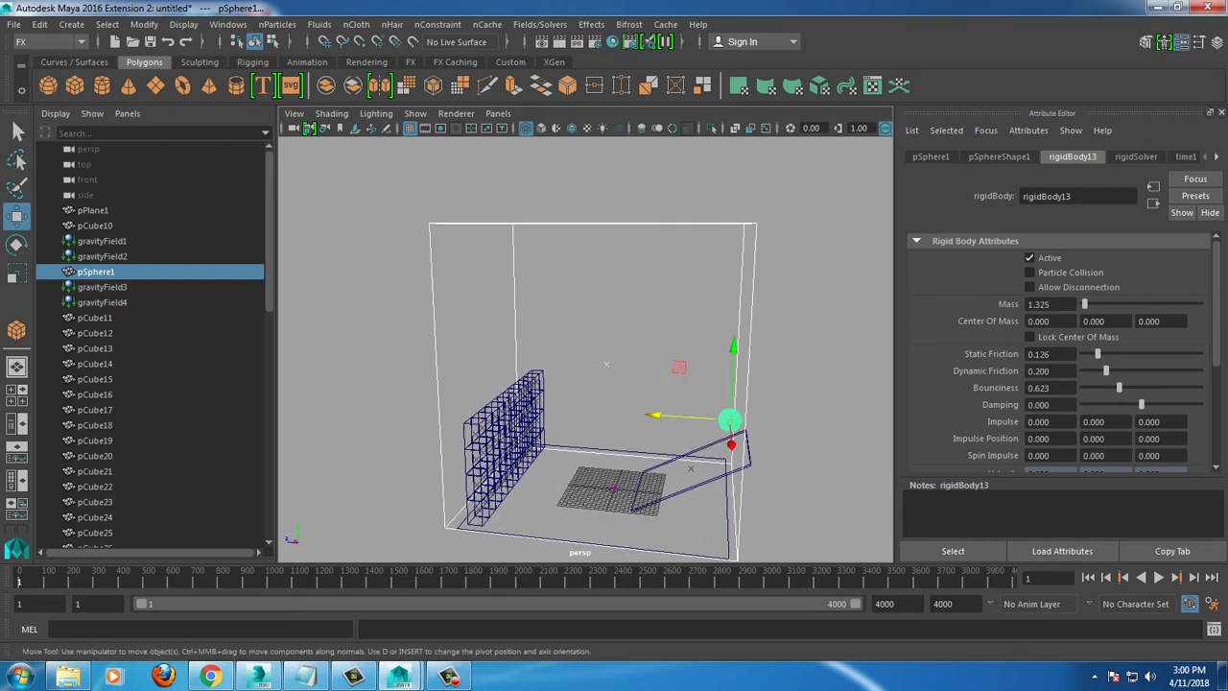
key(Delete)
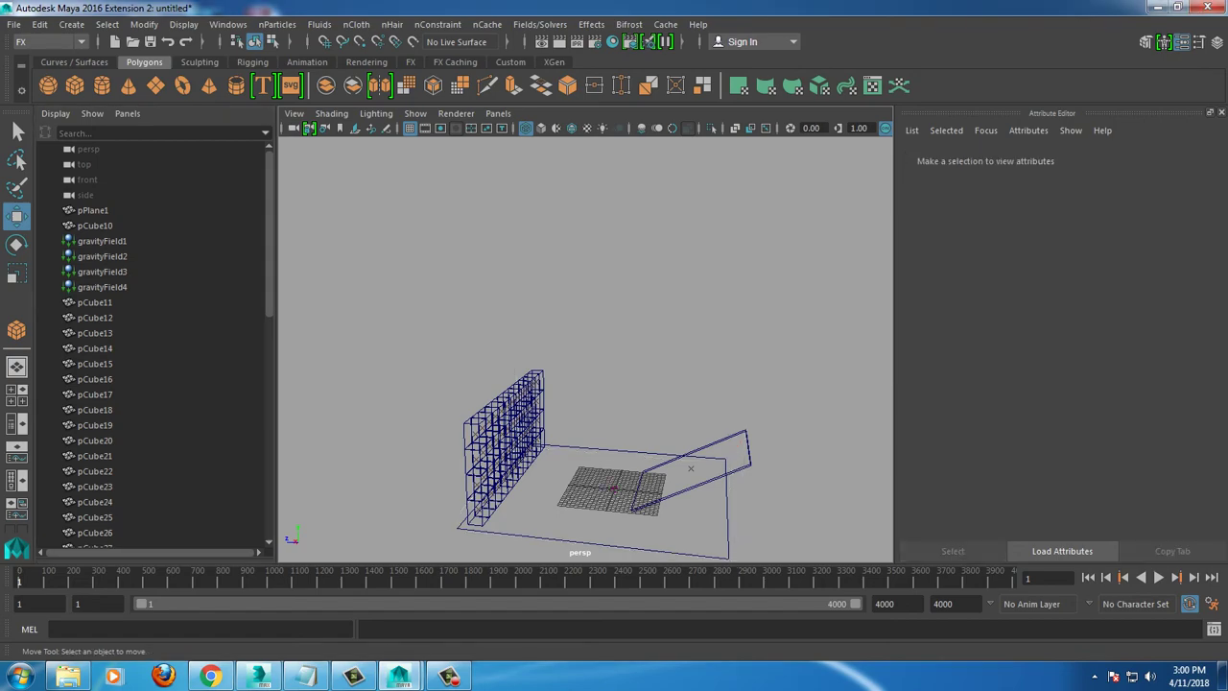
Step: Keep the FX menu set and select the ground plane in the top view
click(48, 41)
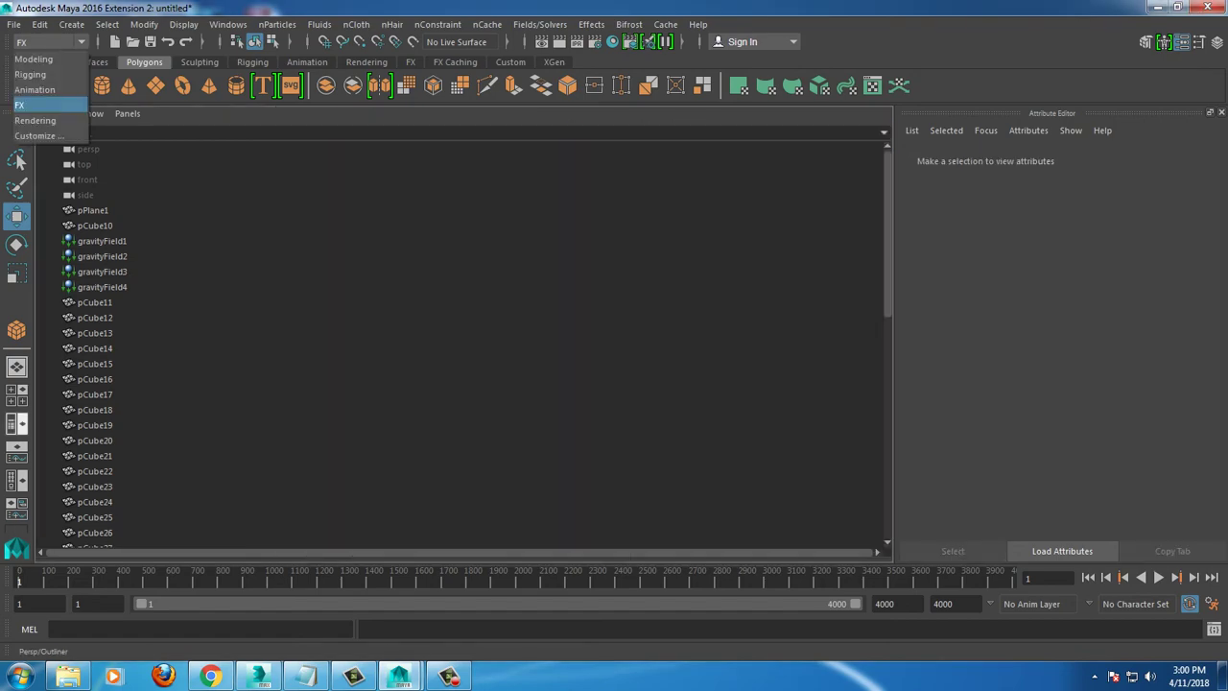
click(19, 105)
key(space)
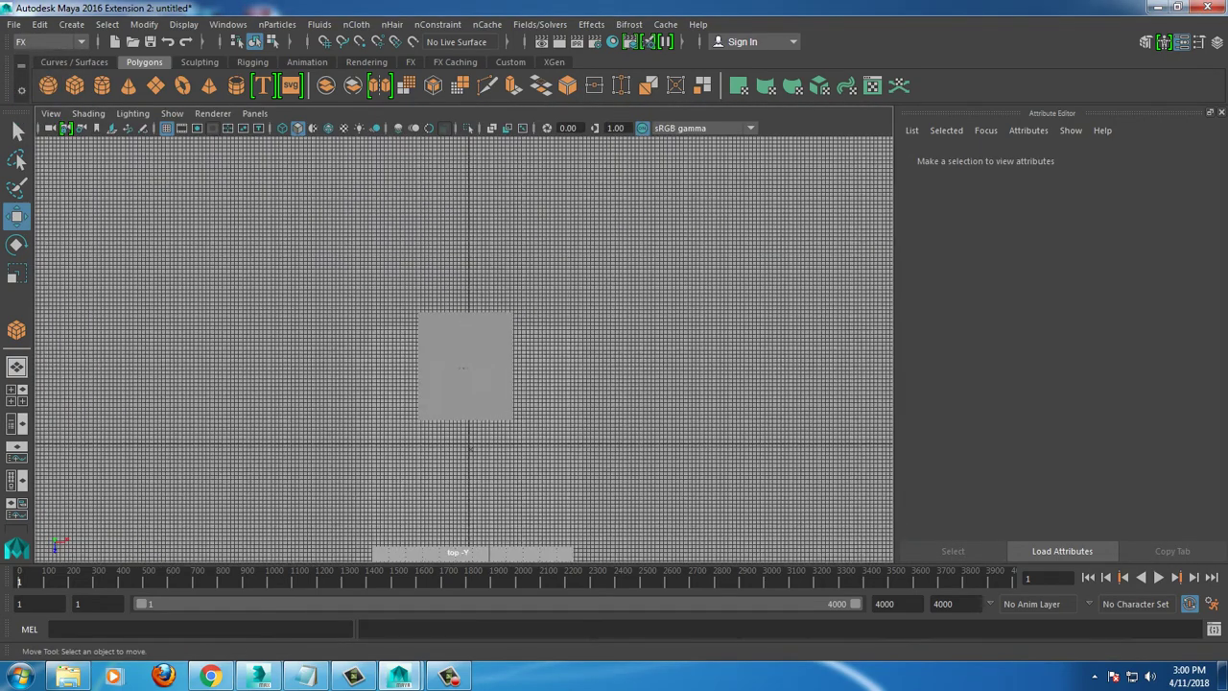
mouse_move(421, 400)
alt+middle_down()
mouse_move(535, 335)
mouse_move(531, 390)
alt+middle_up()
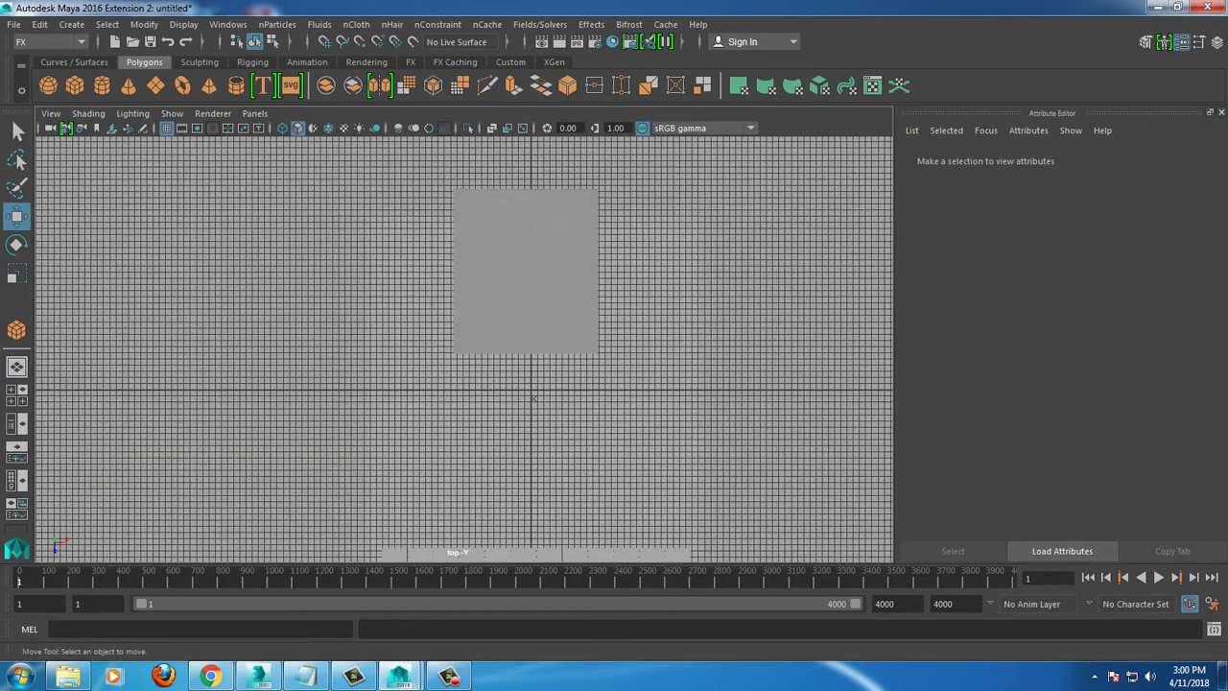
click(531, 389)
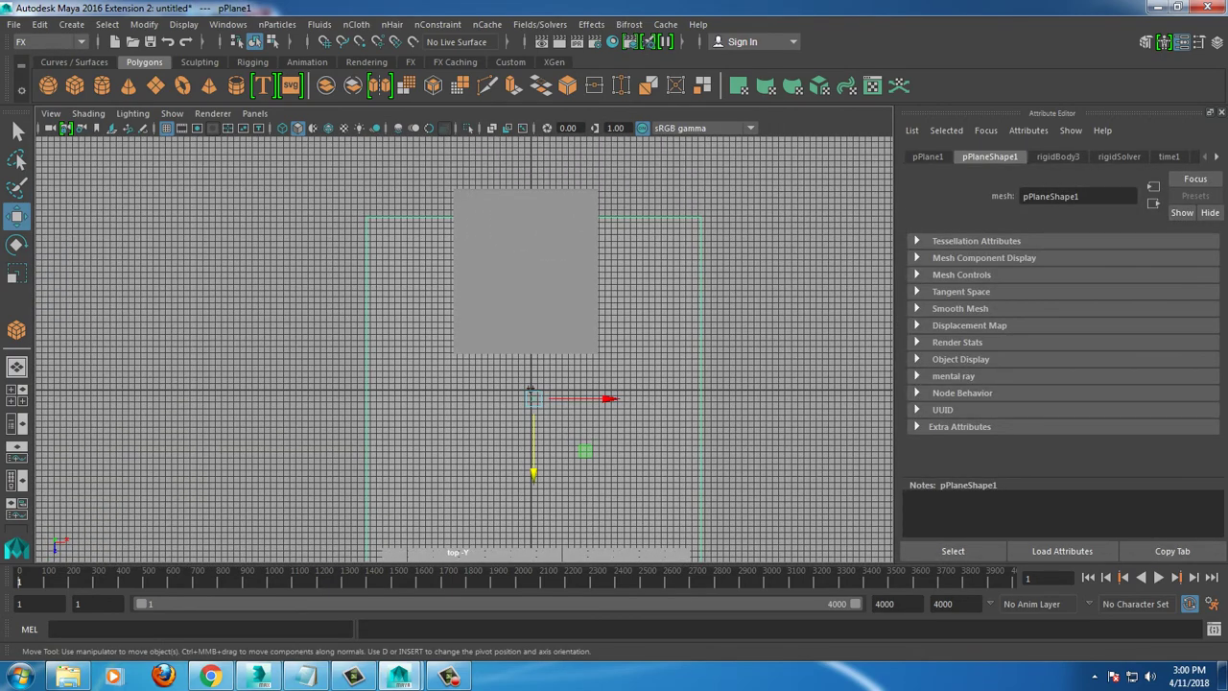
Step: Draw a new polygon box around the floor, ramp and cube wall
key(y)
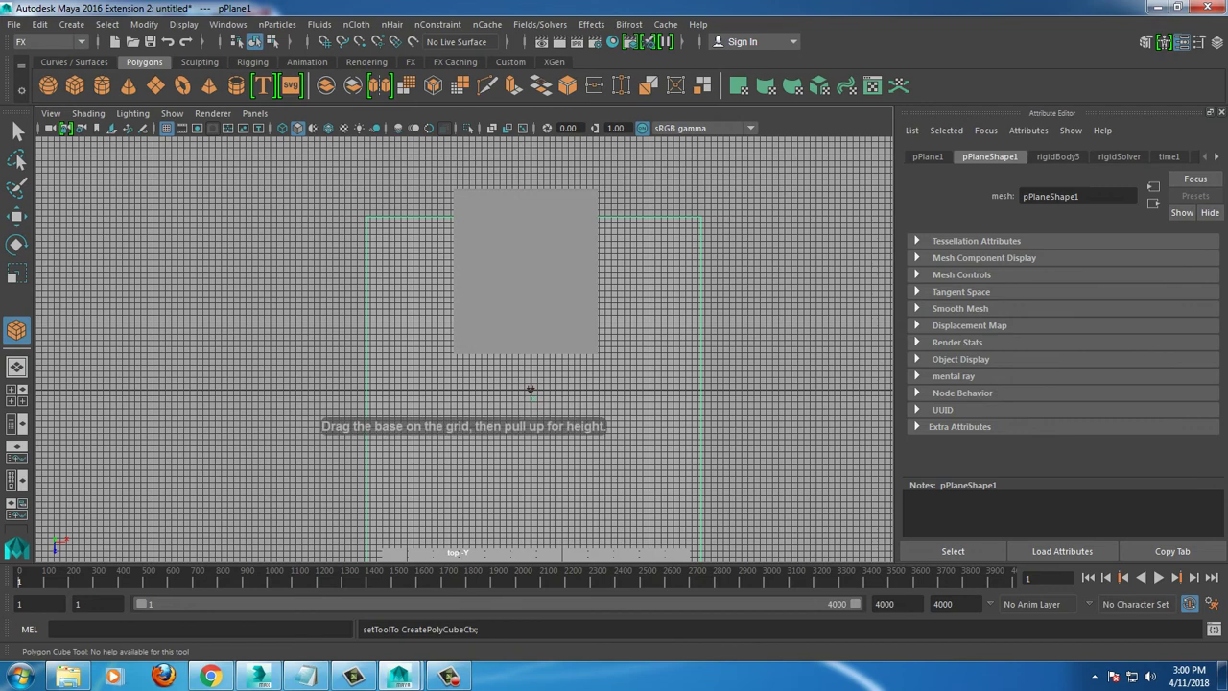
scroll(530, 389, down, 2)
alt+middle_drag(530, 390, 518, 346)
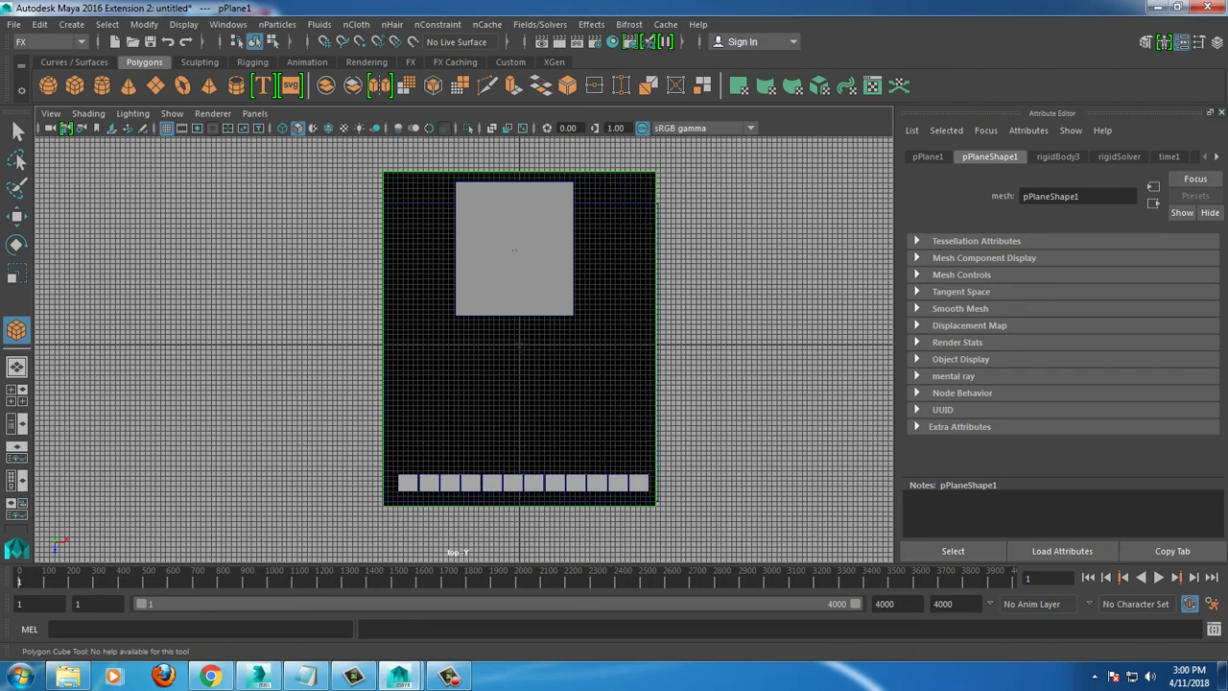
drag(384, 170, 656, 506)
drag(518, 432, 518, 384)
Step: Make the new box pCube59 a passive rigid body (rigidBody62)
key(space)
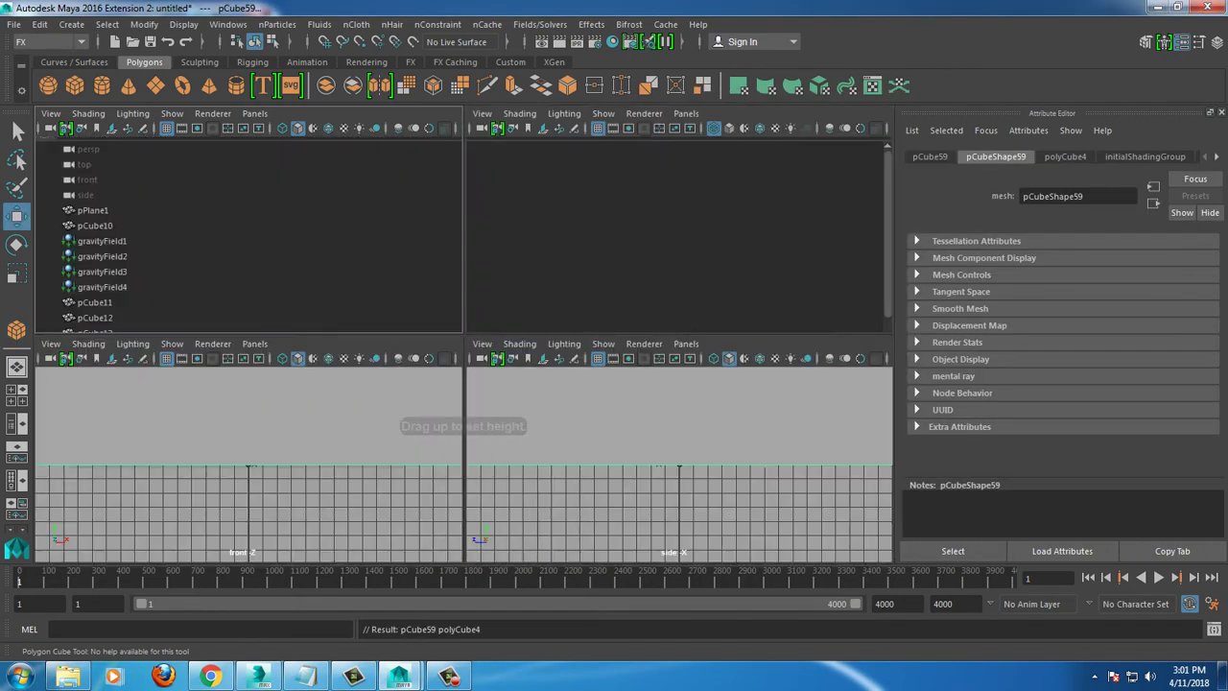
key(space)
alt+drag(461, 336, 532, 322)
click(539, 24)
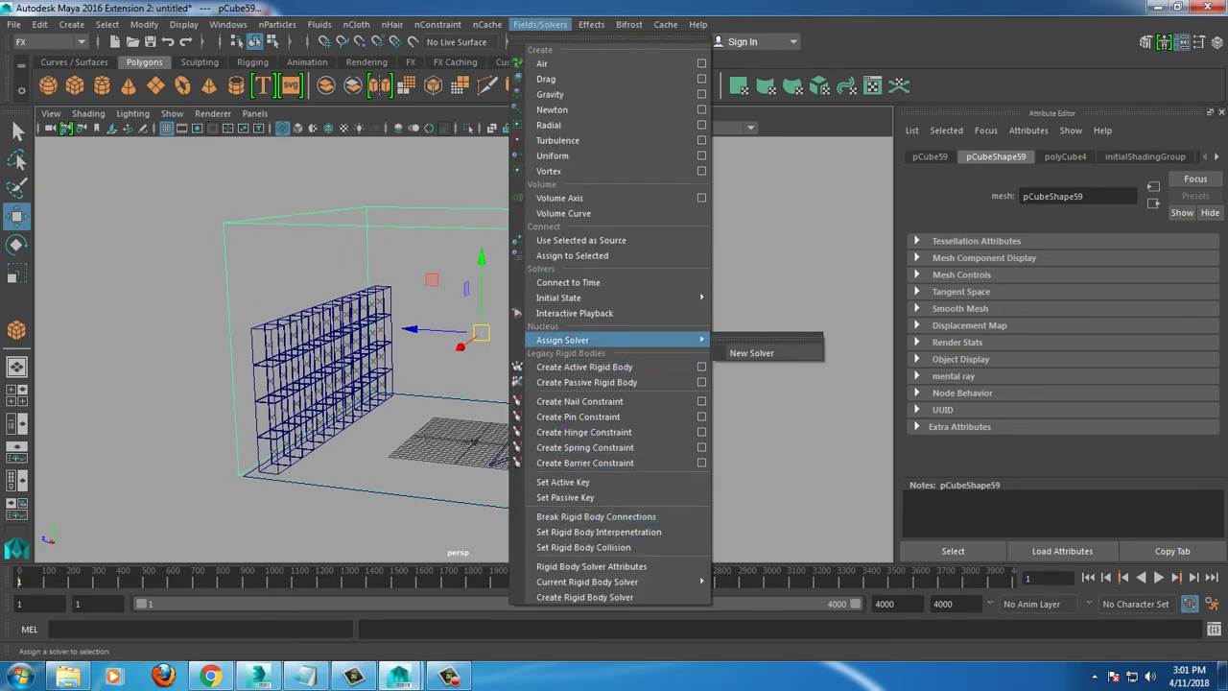
click(586, 382)
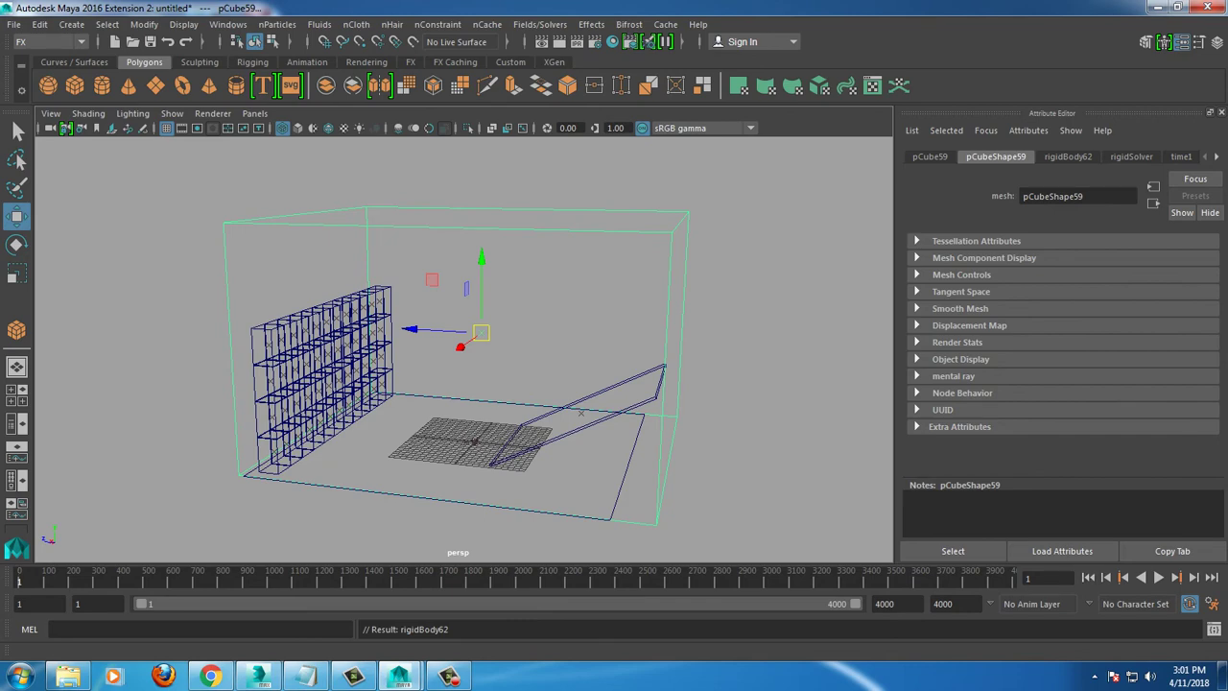
Step: Play and stop the simulation, then undo until the sphere is back above the ramp
click(1159, 577)
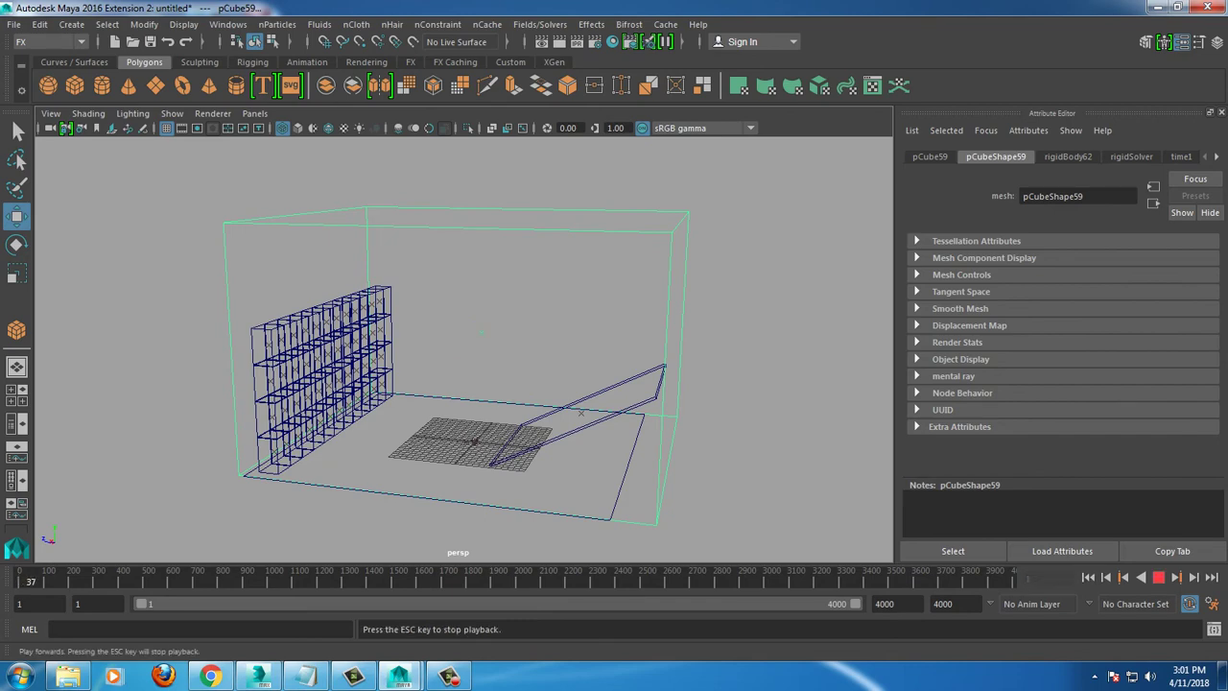
key(Escape)
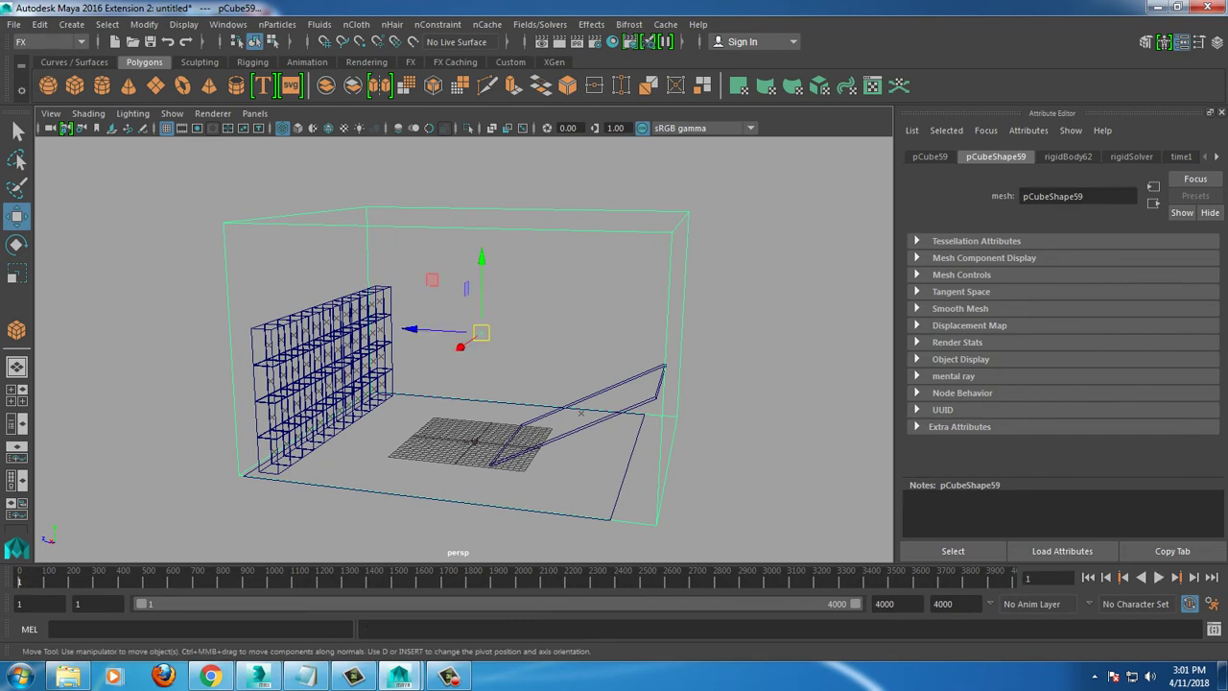
key(ctrl+z)
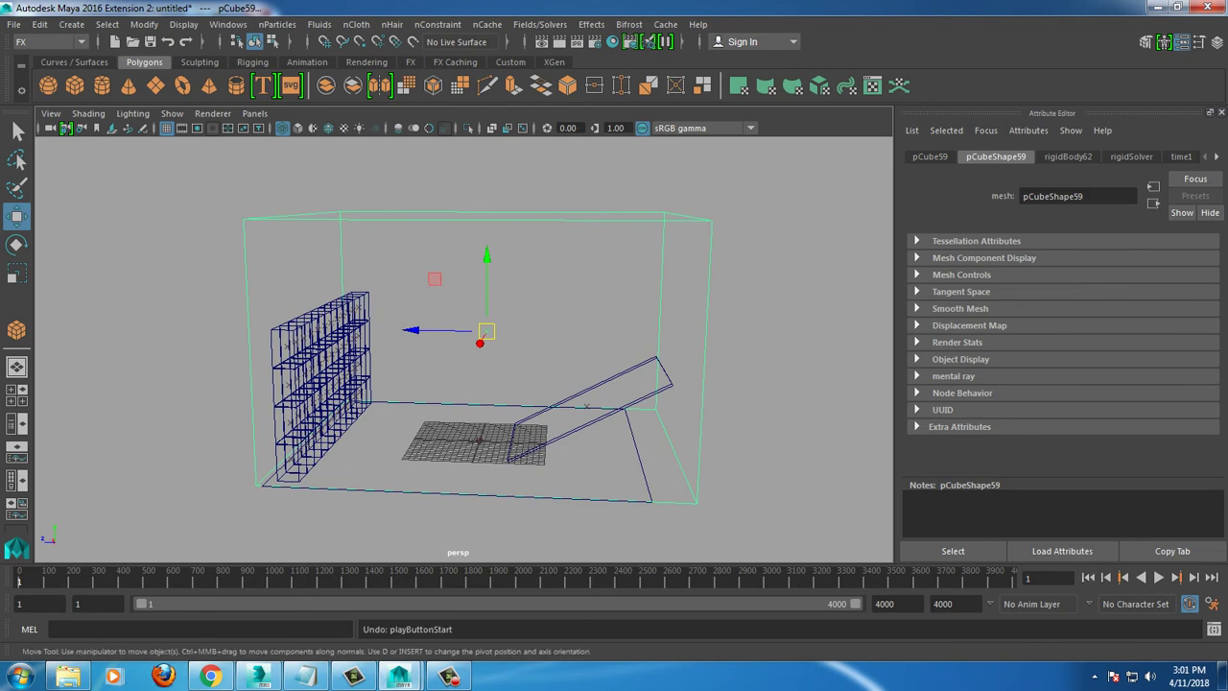
key(ctrl+z)
key(ctrl+z)
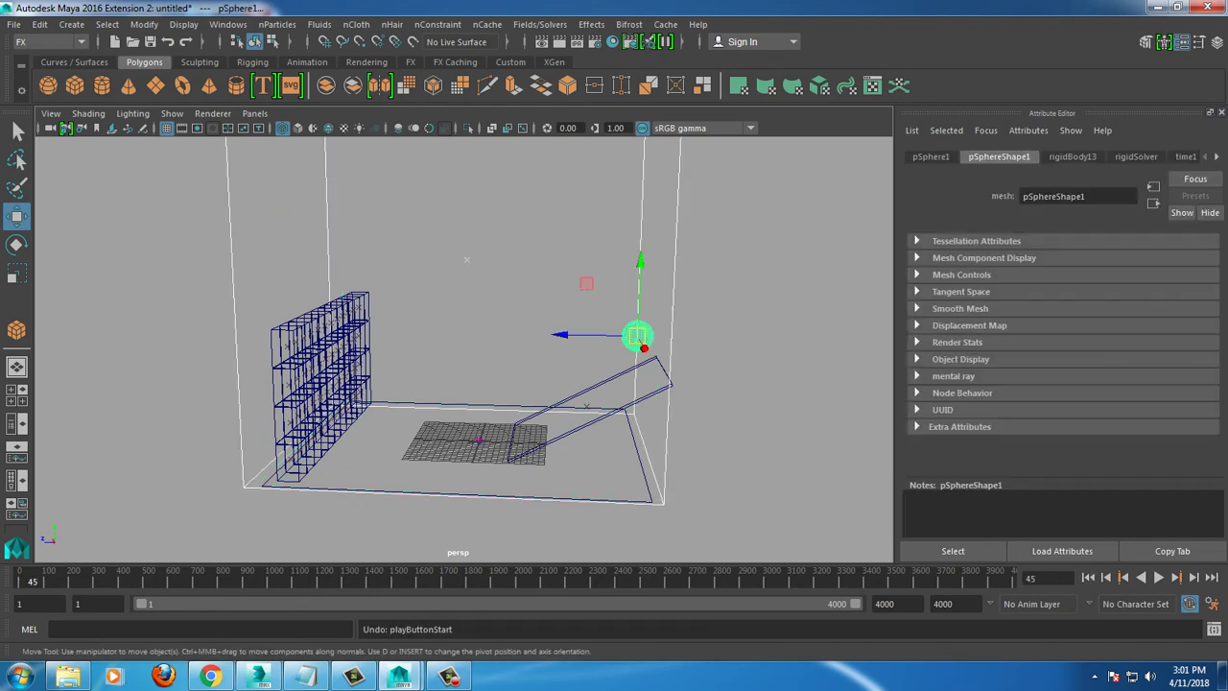
key(ctrl+z)
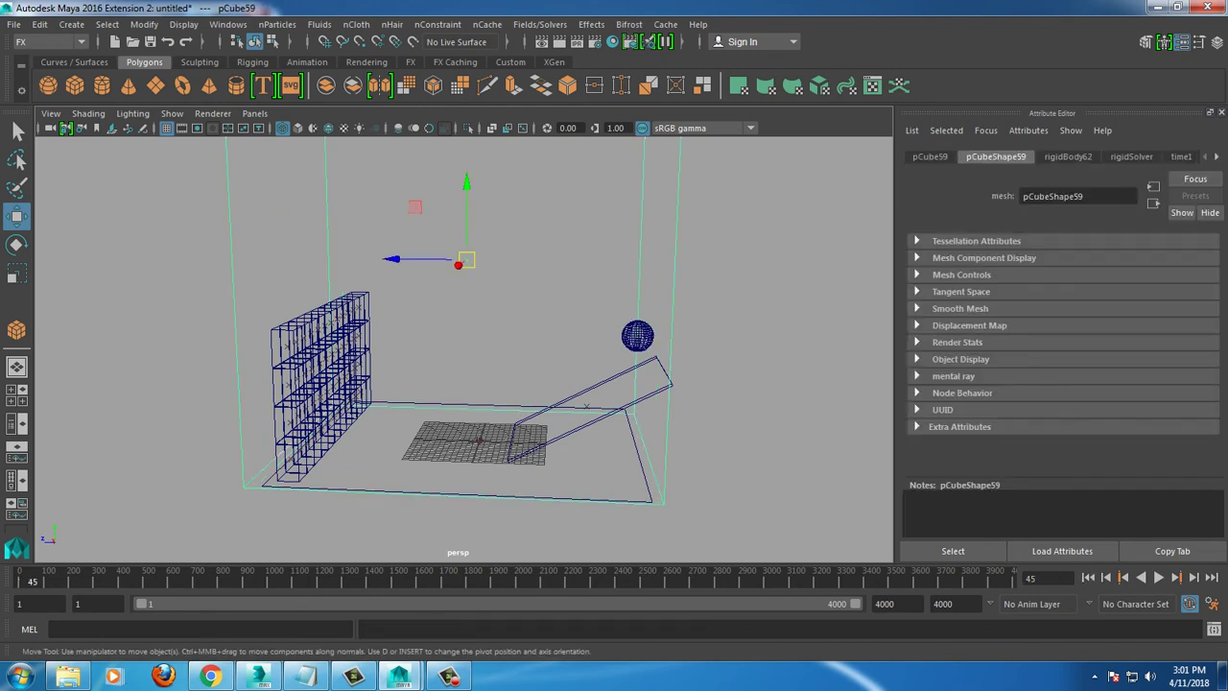
key(ctrl+z)
Step: Maximize the top view and pick the Polygon Cube tool
key(space)
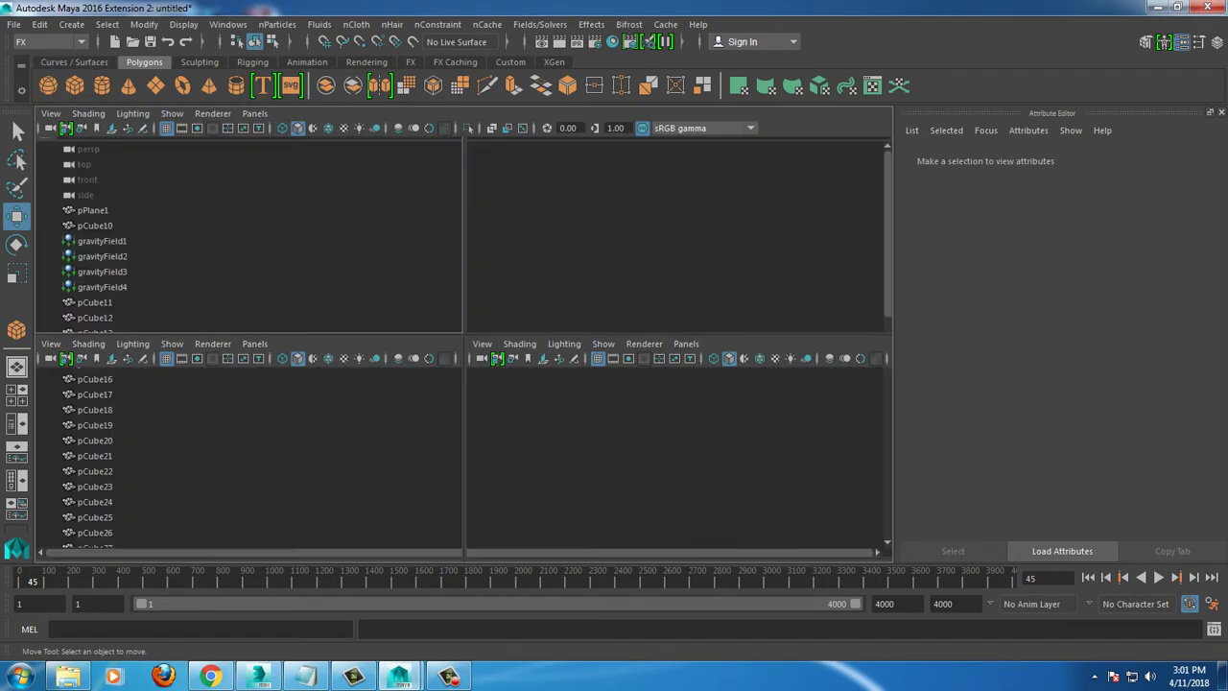
key(space)
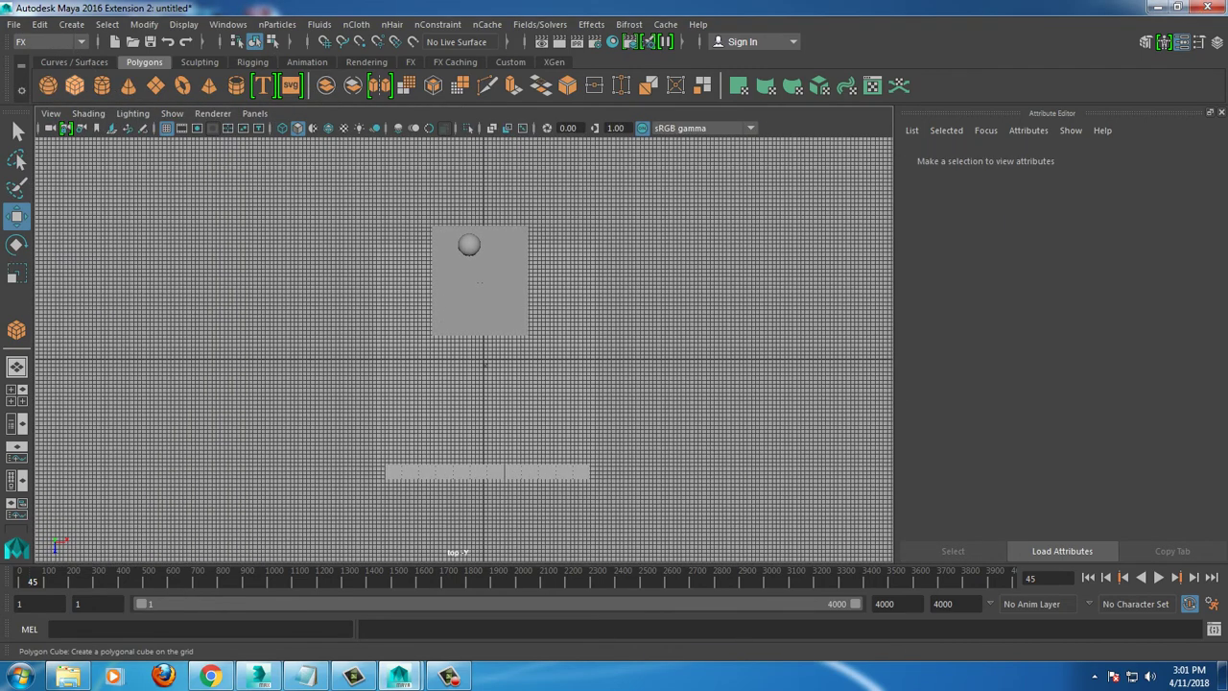
click(74, 85)
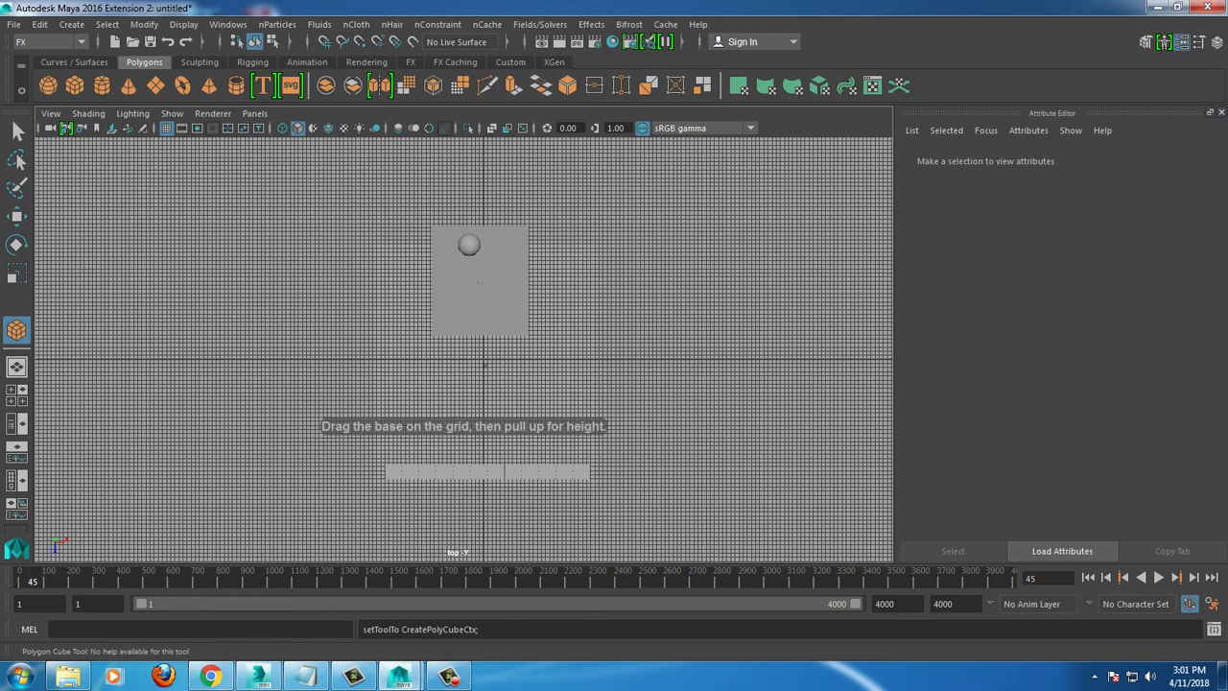
Step: In wireframe, drag out a large cube surrounding the ramp, sphere and cube wall
key(4)
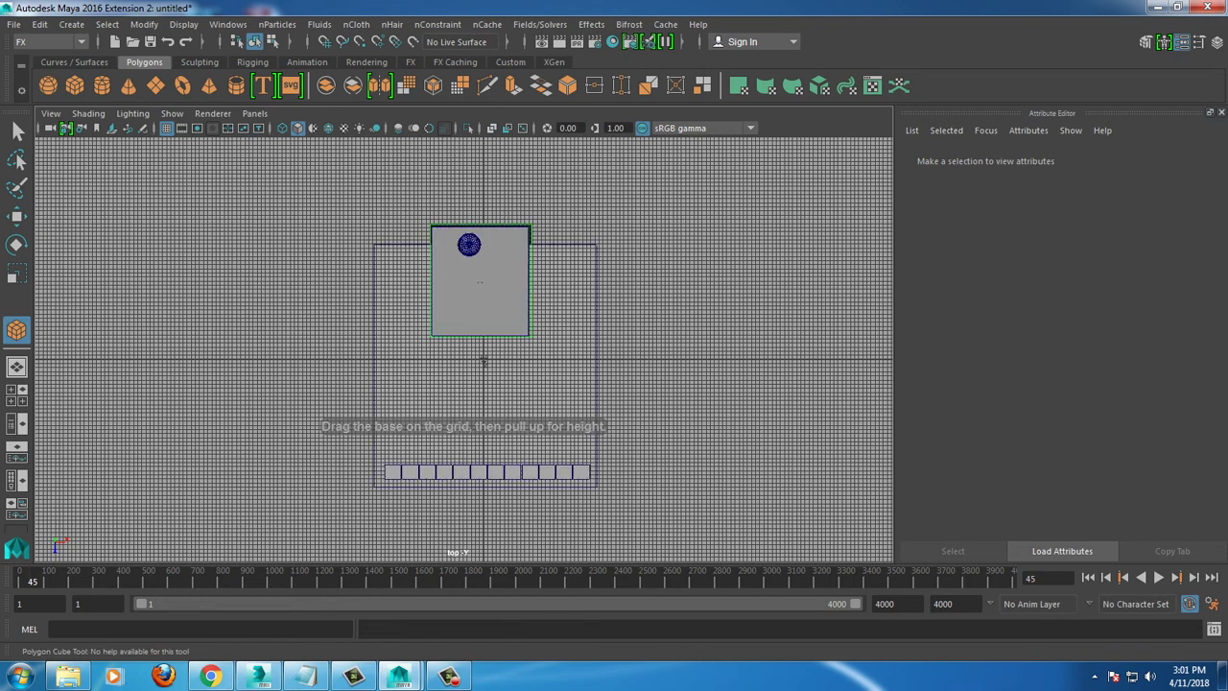
key(5)
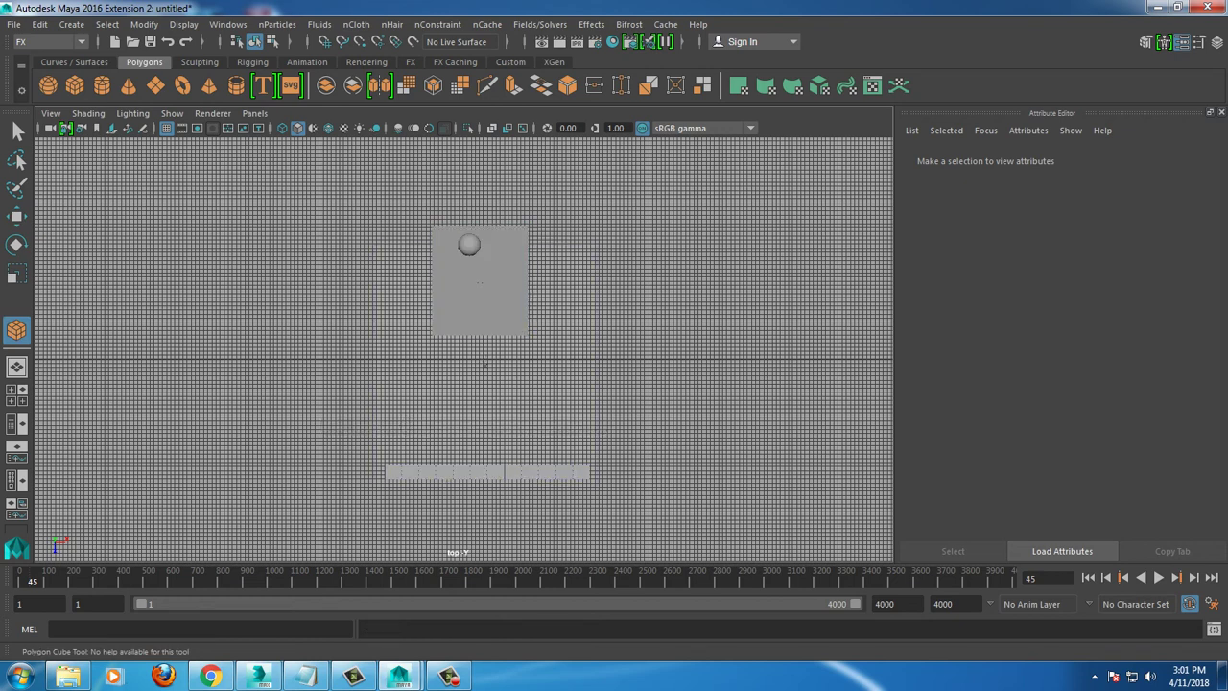
key(4)
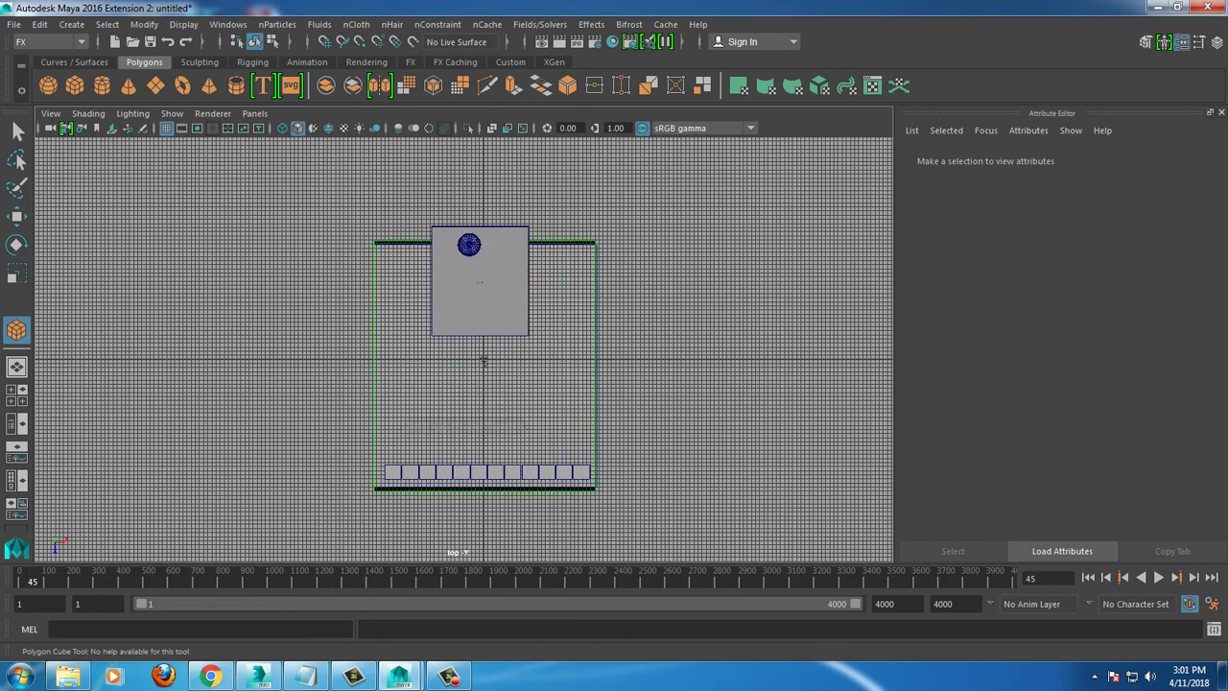
mouse_move(484, 360)
mouse_down()
mouse_move(595, 488)
mouse_move(595, 451)
mouse_up()
Step: Slightly resize the enclosing box pCube59 and make it passive rigid body rigidBody62
key(space)
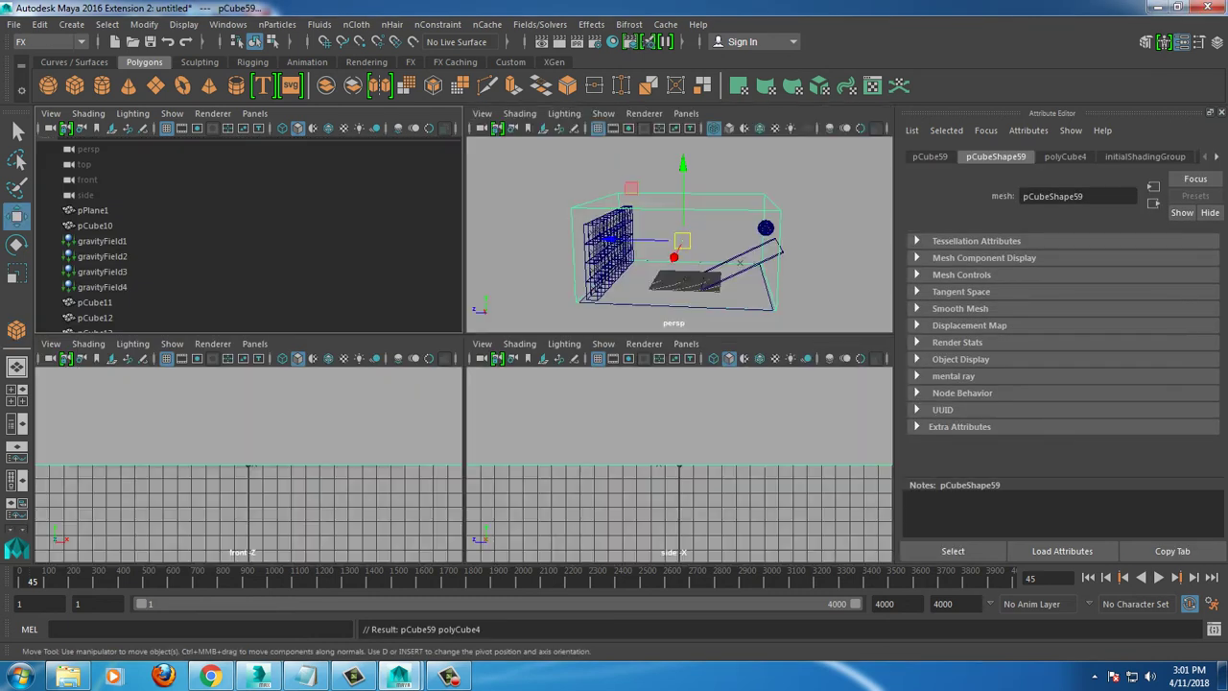
key(space)
key(space)
key(space)
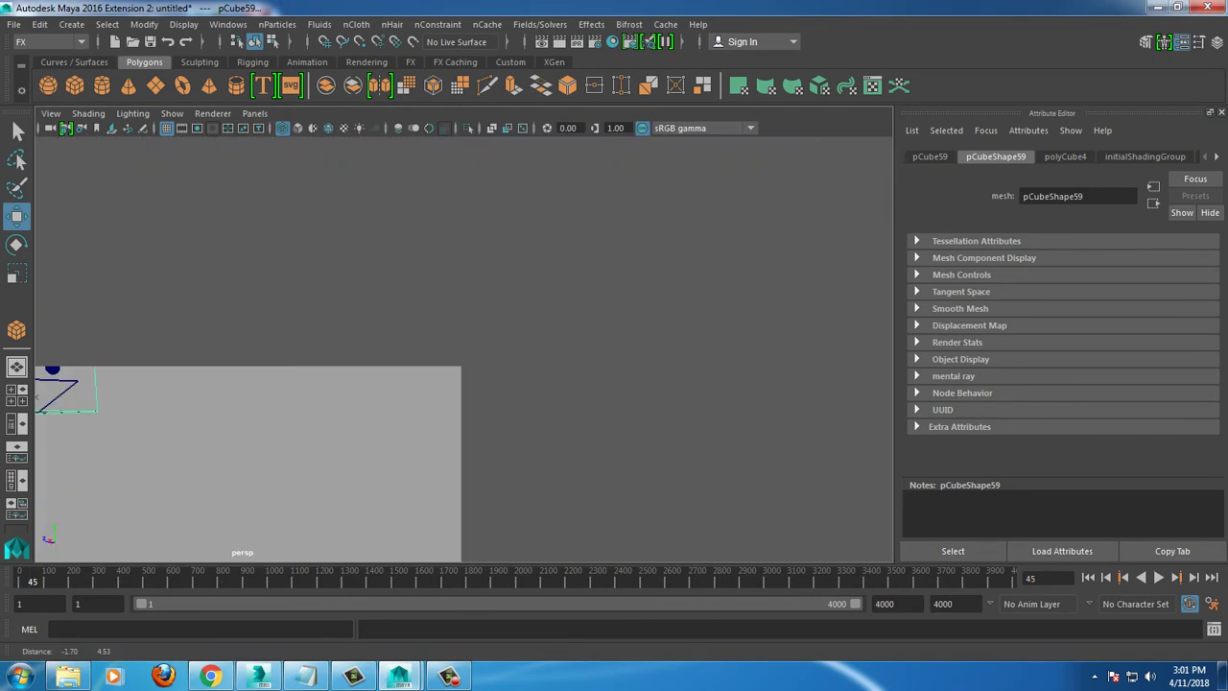
alt+drag(461, 384, 437, 384)
key(r)
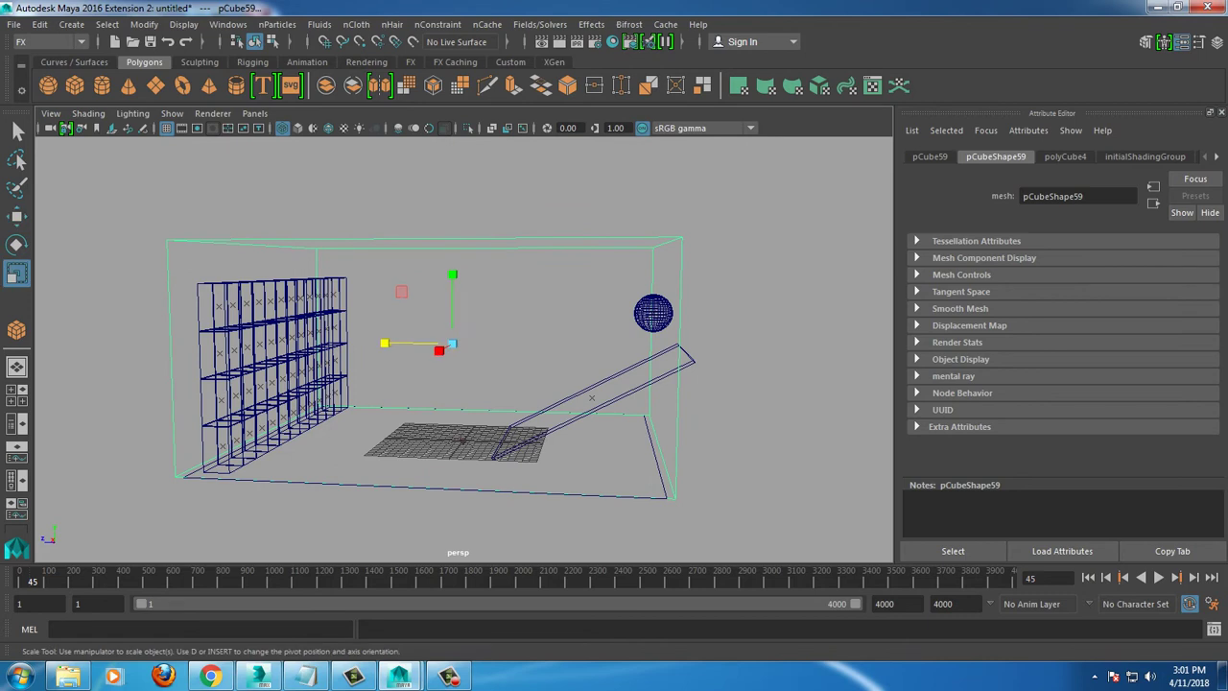
key(w)
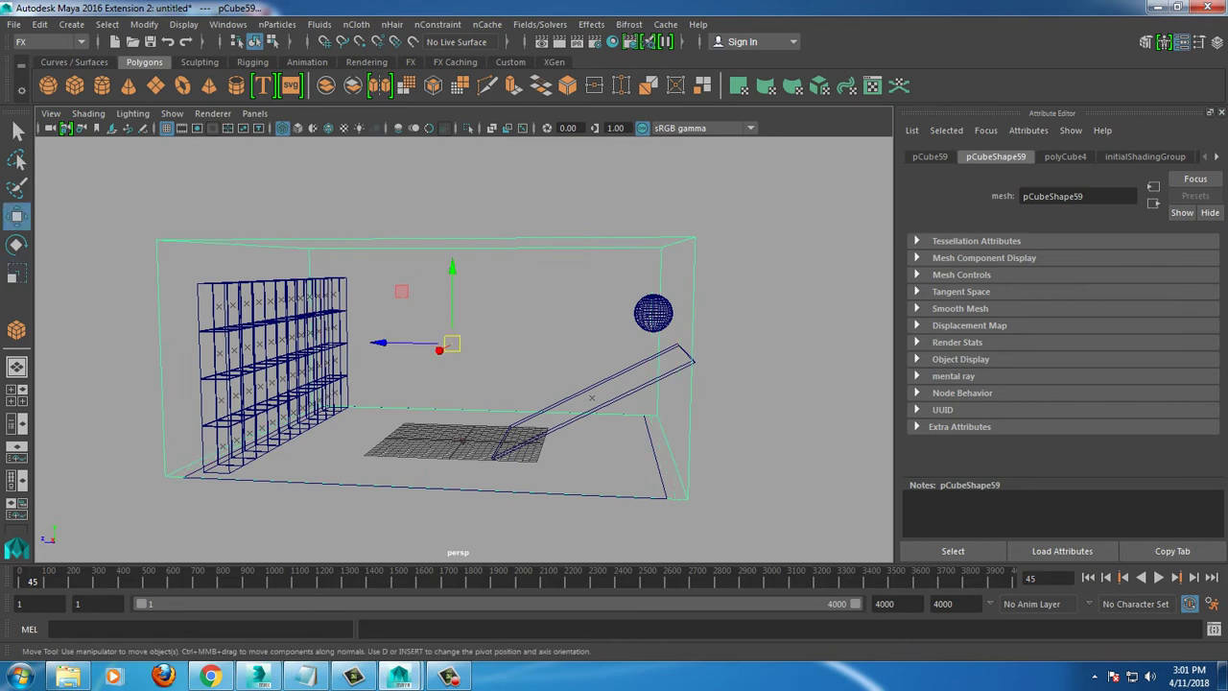
click(539, 24)
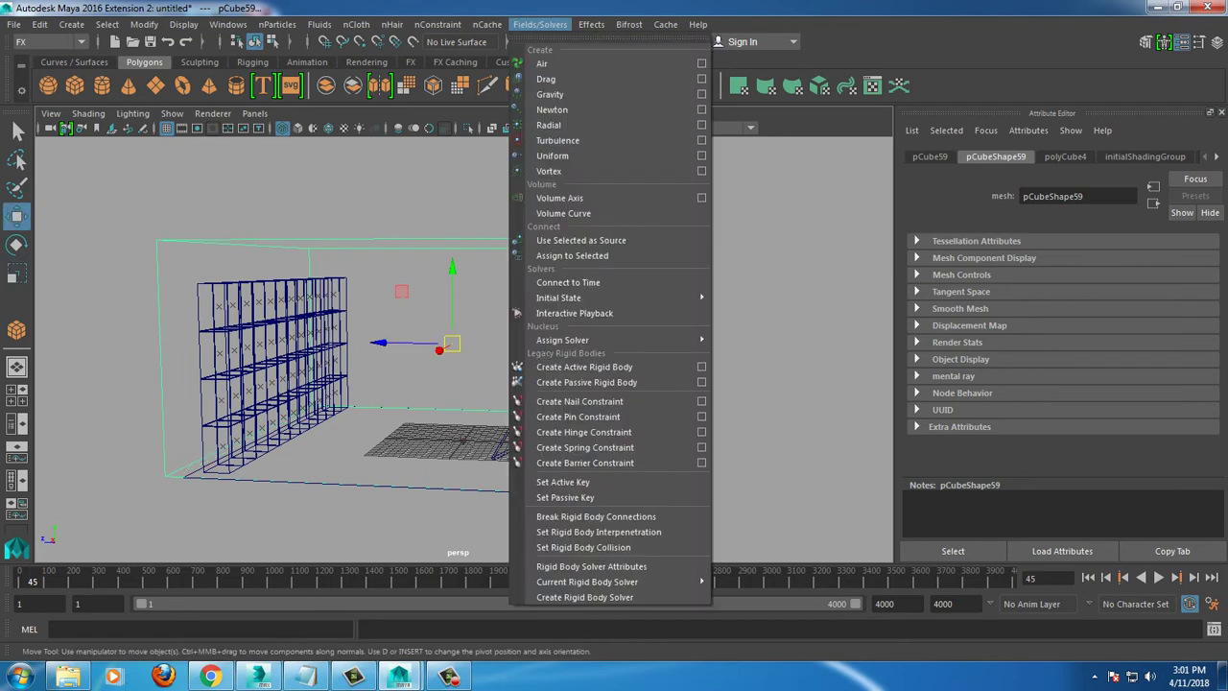
click(586, 382)
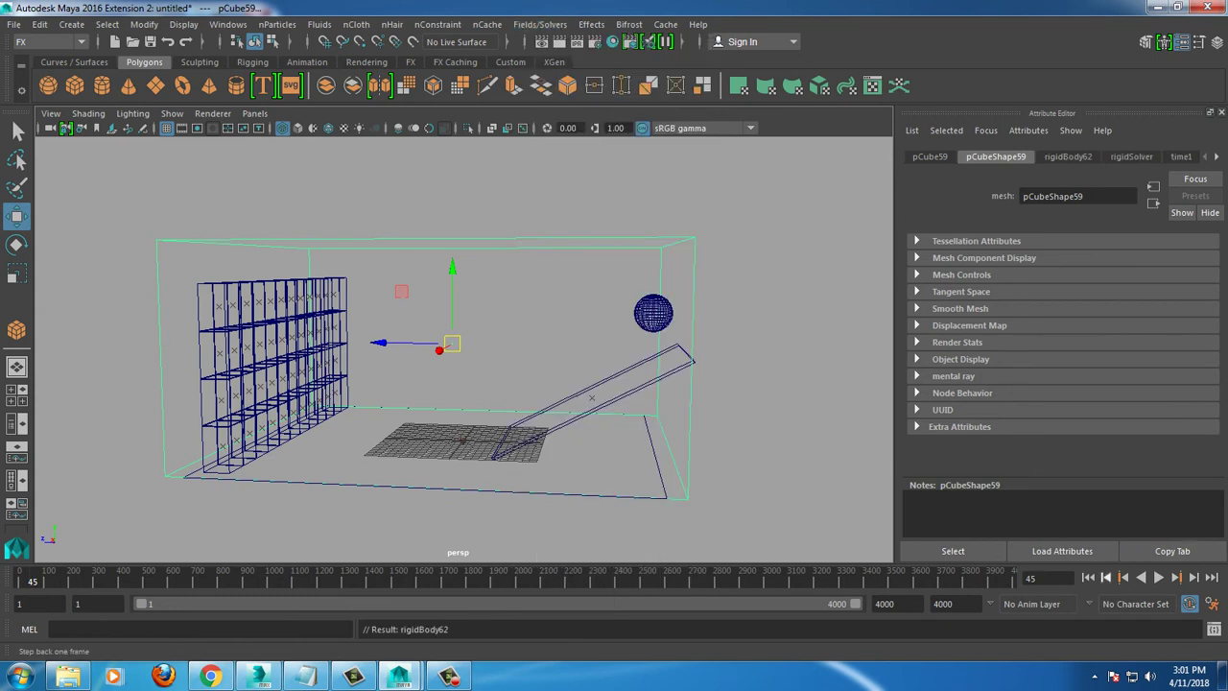
Step: Replay the simulation and bring up the sphere's rigidBody13 attributes
click(1088, 577)
click(1159, 577)
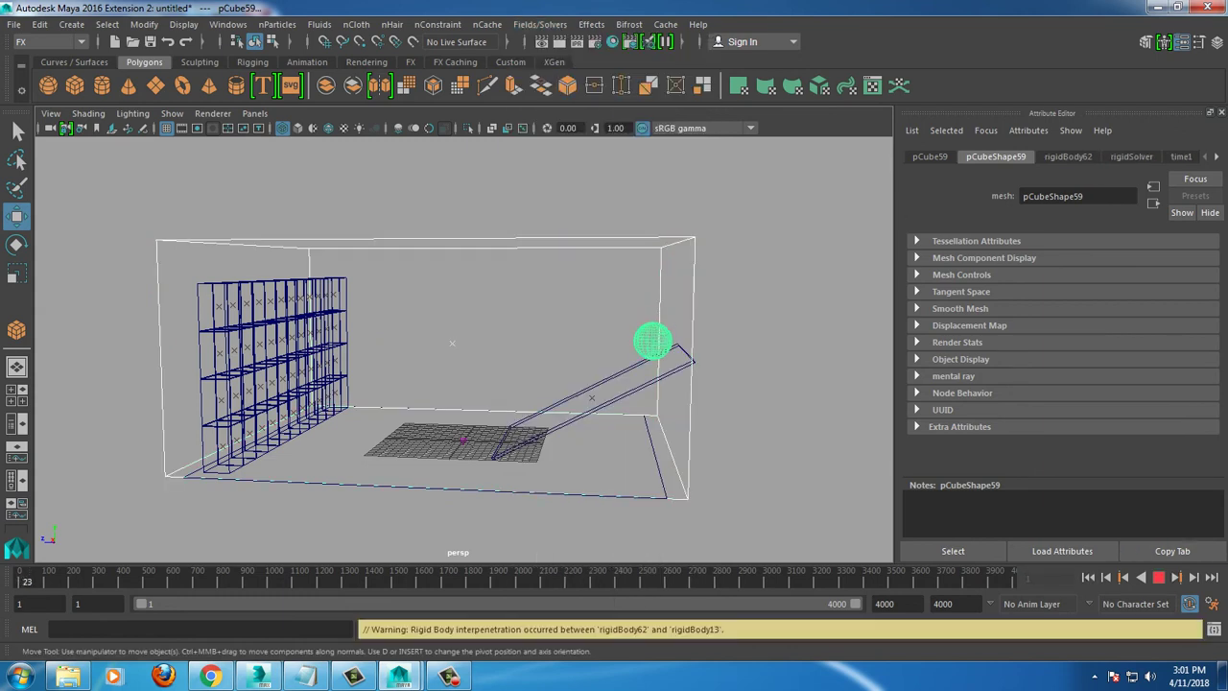
key(Escape)
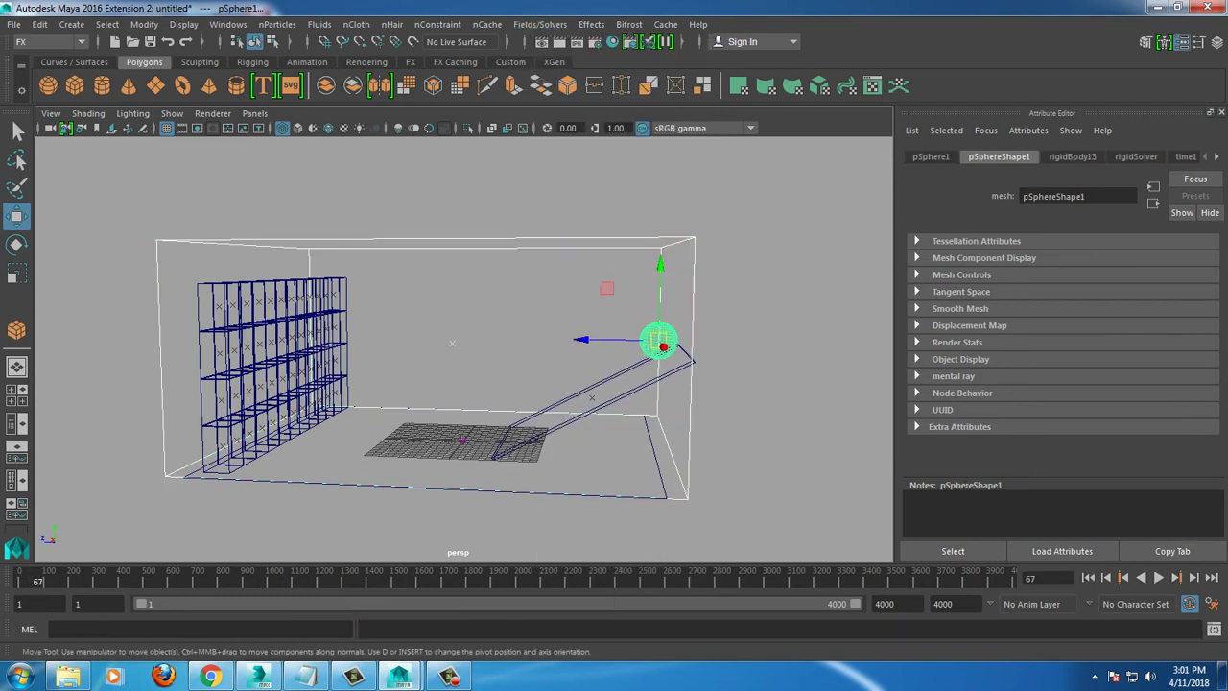
click(1072, 156)
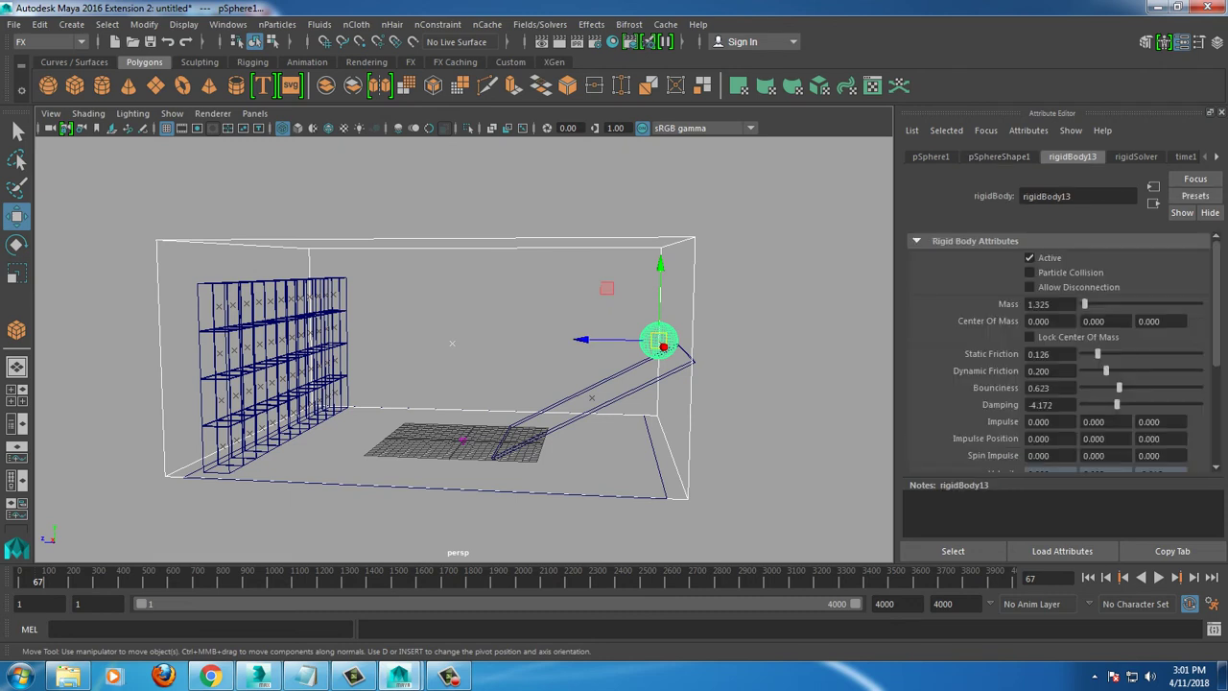
click(1089, 577)
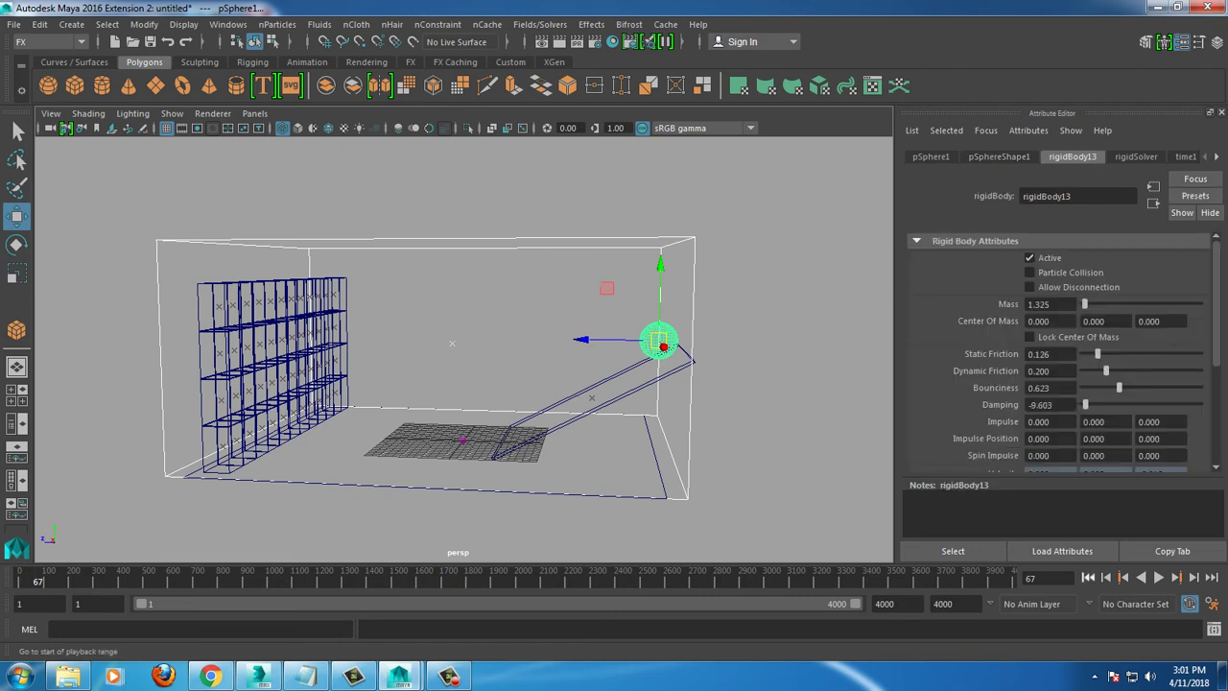
click(1159, 577)
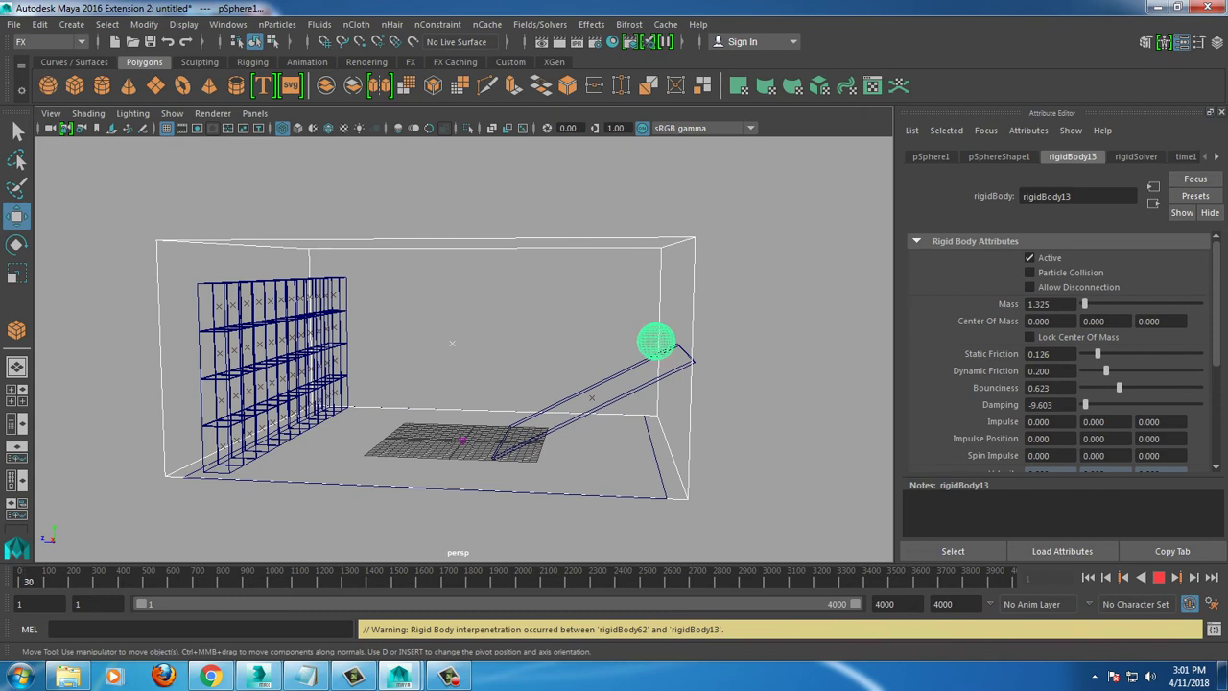
key(Escape)
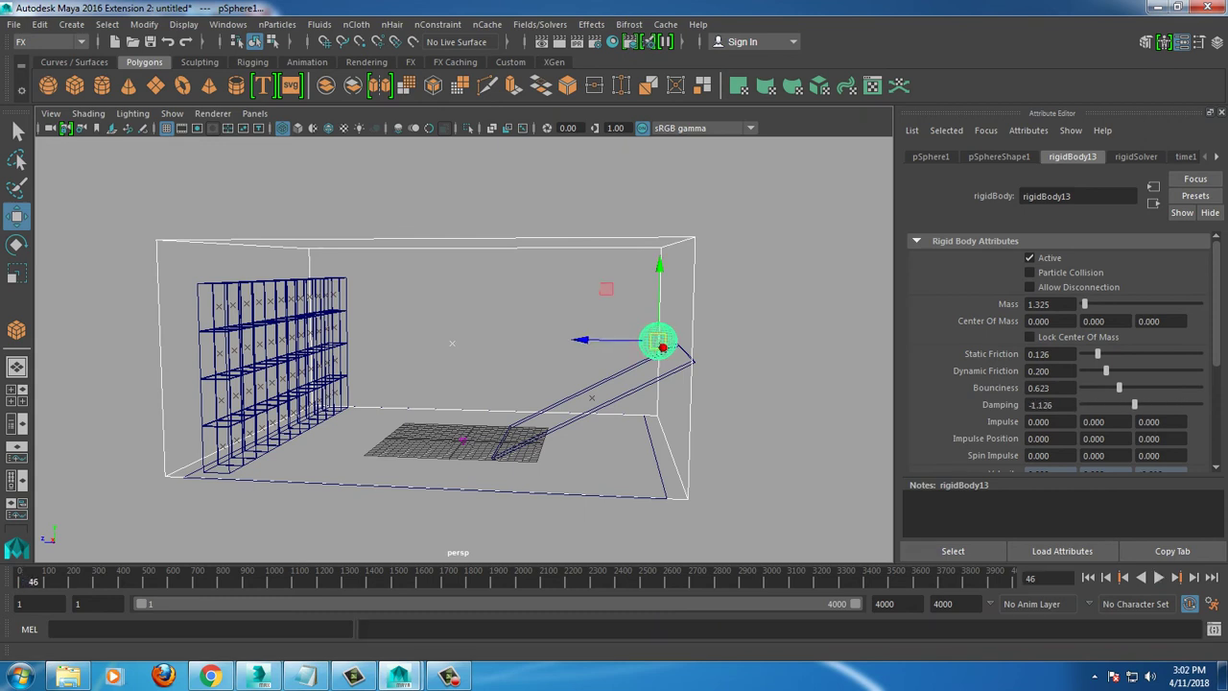
Step: Set rigidBody13 to Mass 68.874, Bounciness 0.940, Damping 0, and replay from frame 1
click(1041, 404)
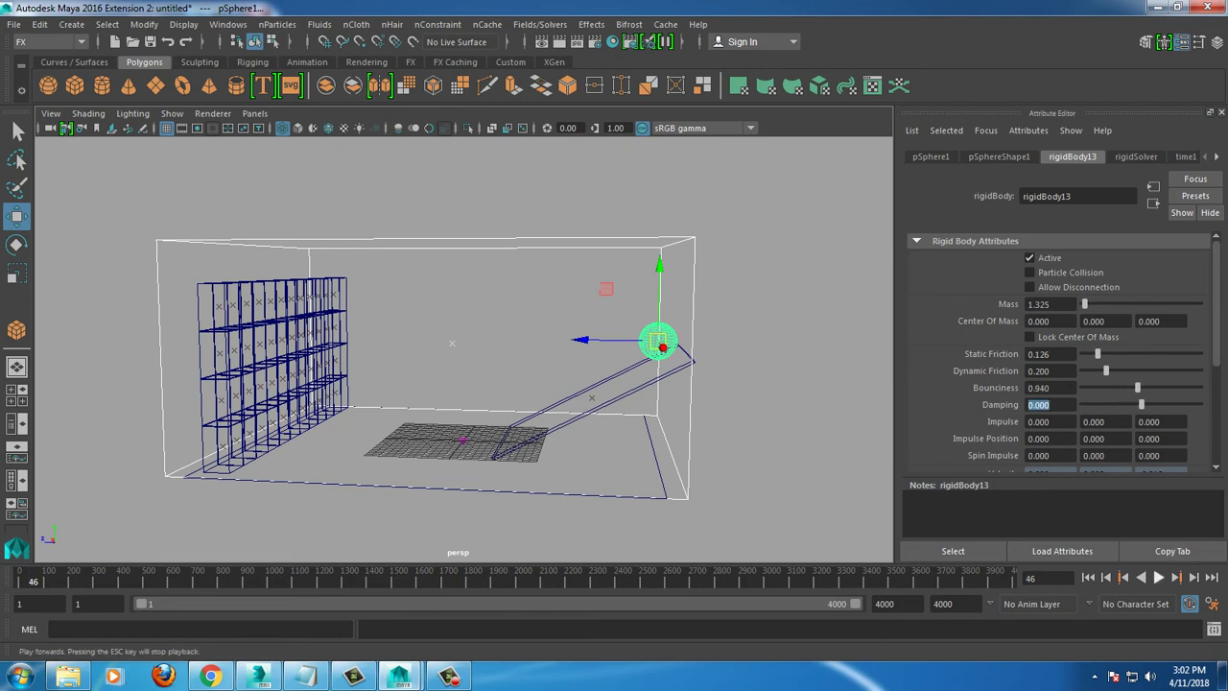
key(alt+v)
key(Escape)
key(alt+shift+v)
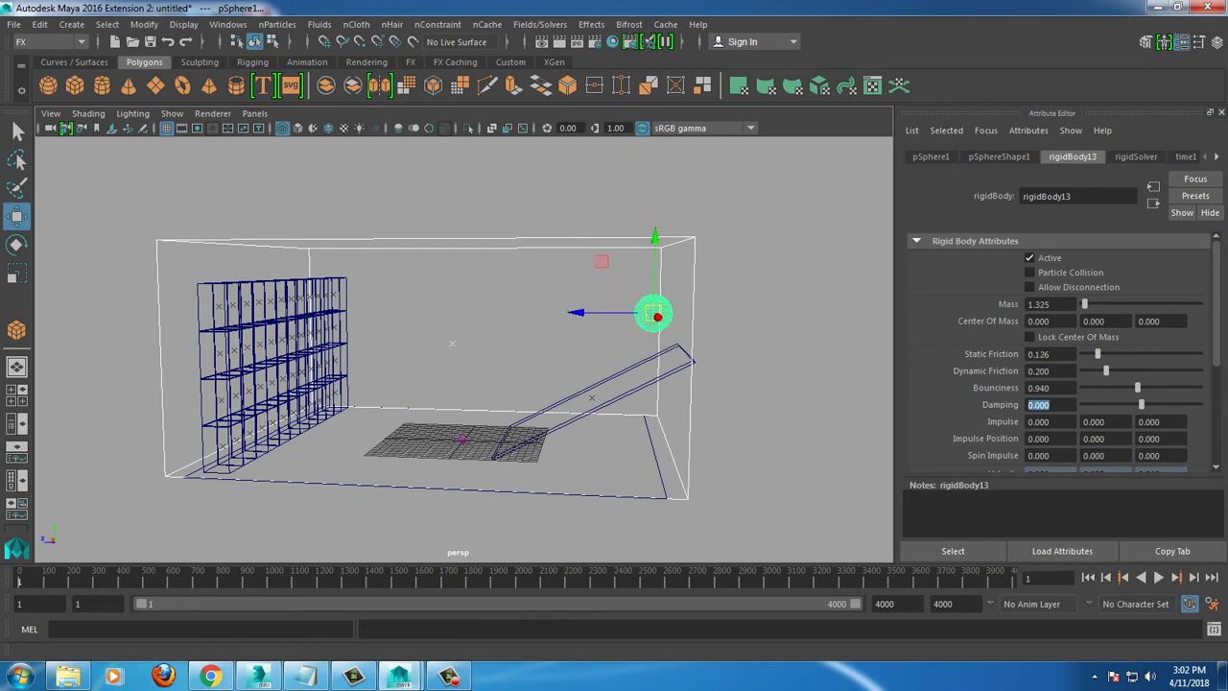
key(alt+v)
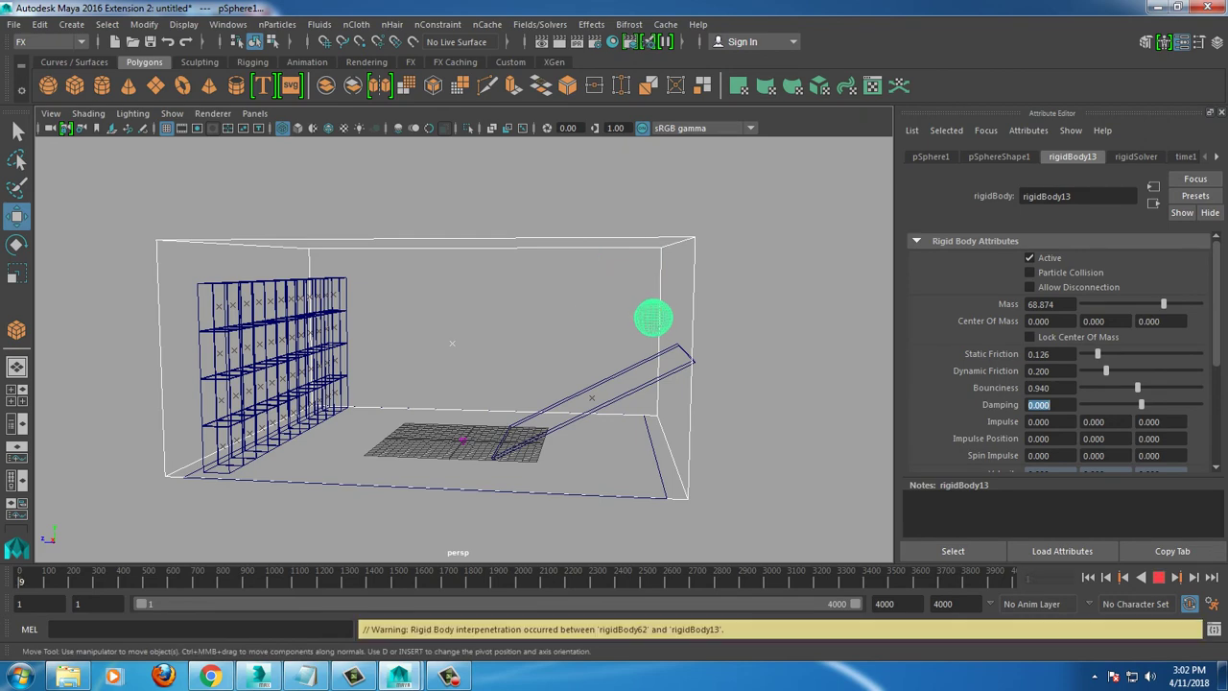
Step: Set the box's rigidBody62 static friction, dynamic friction and bounciness to 0, then test playback
click(423, 242)
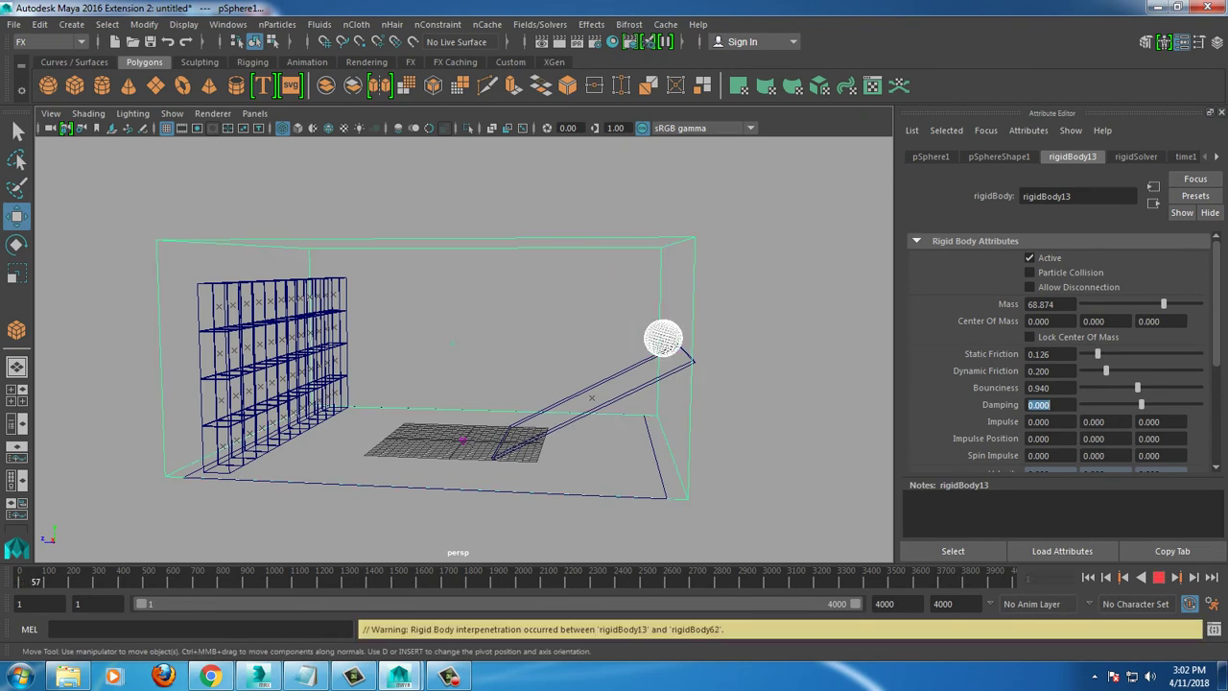
key(Escape)
alt+drag(576, 287, 595, 293)
alt+drag(588, 406, 589, 404)
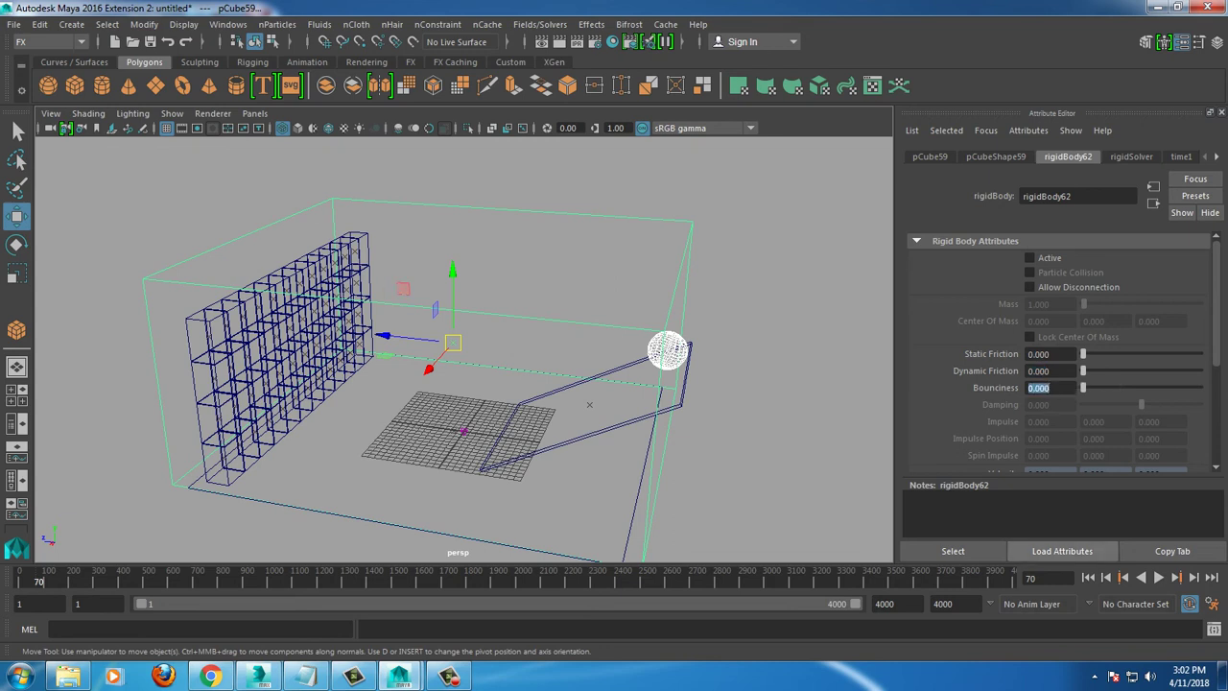
key(alt+v)
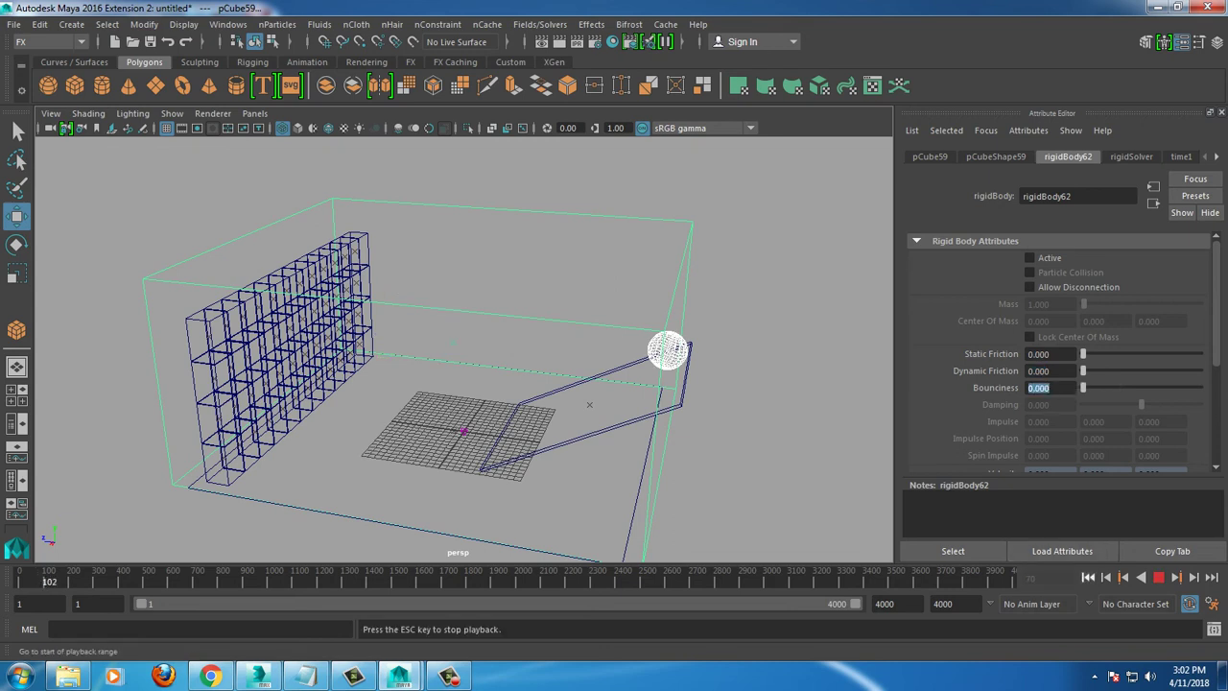
key(Escape)
key(alt+shift+v)
Step: Select the sphere, replay once more, then delete the sphere
click(659, 325)
key(alt+v)
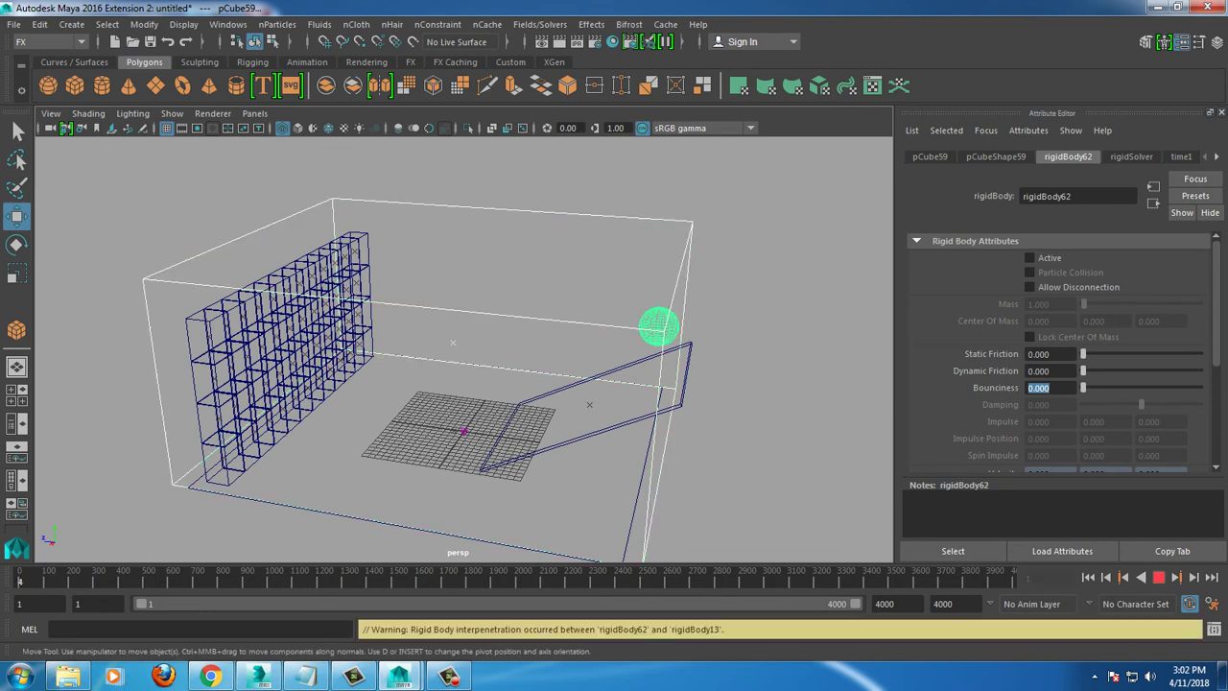
key(Escape)
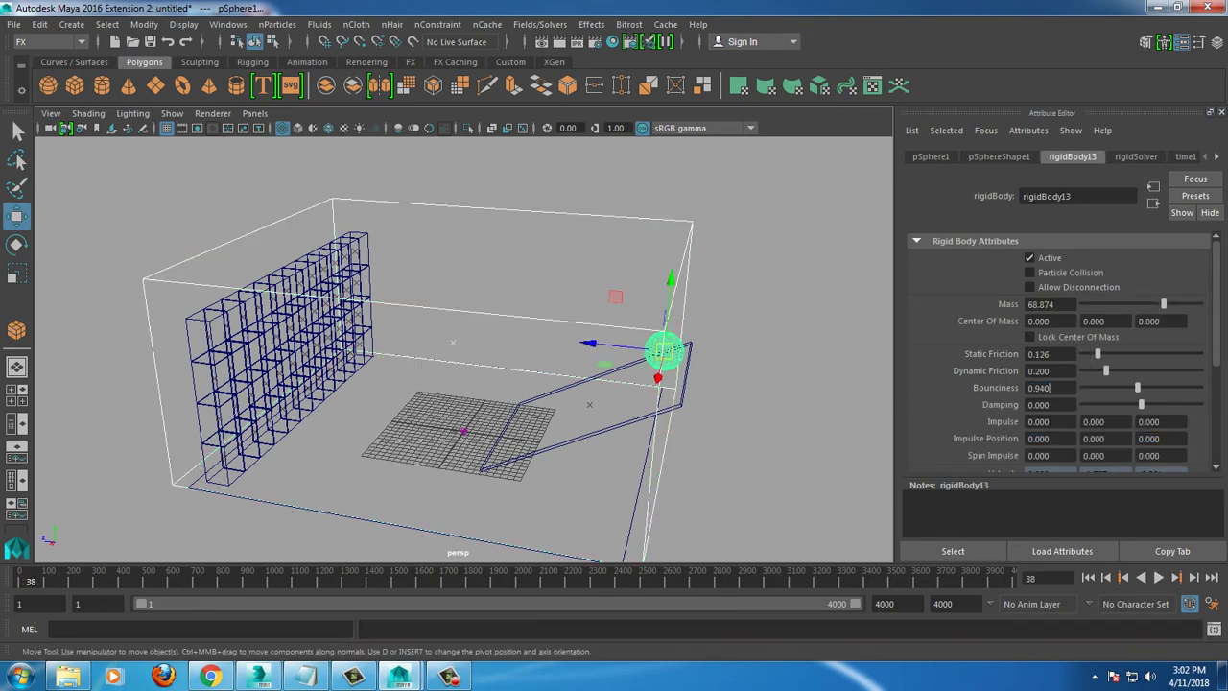
key(Escape)
click(664, 351)
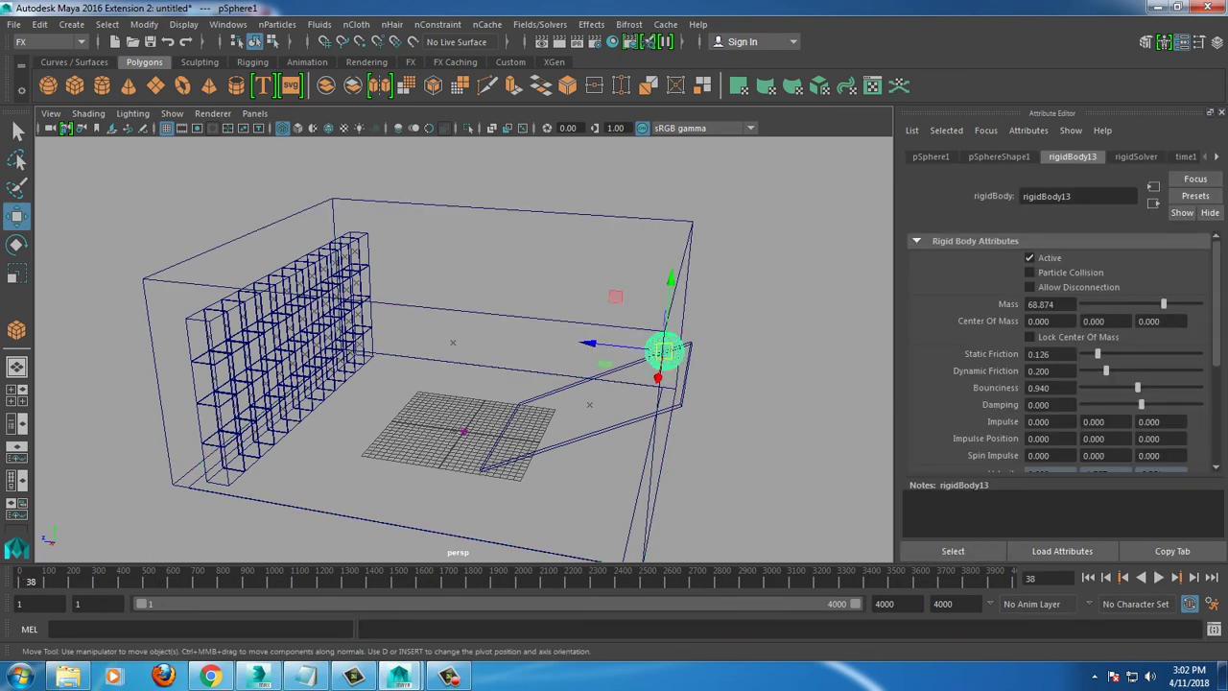
key(Delete)
Step: Create a new polygon sphere above the ramp and make it an active rigid body
click(48, 86)
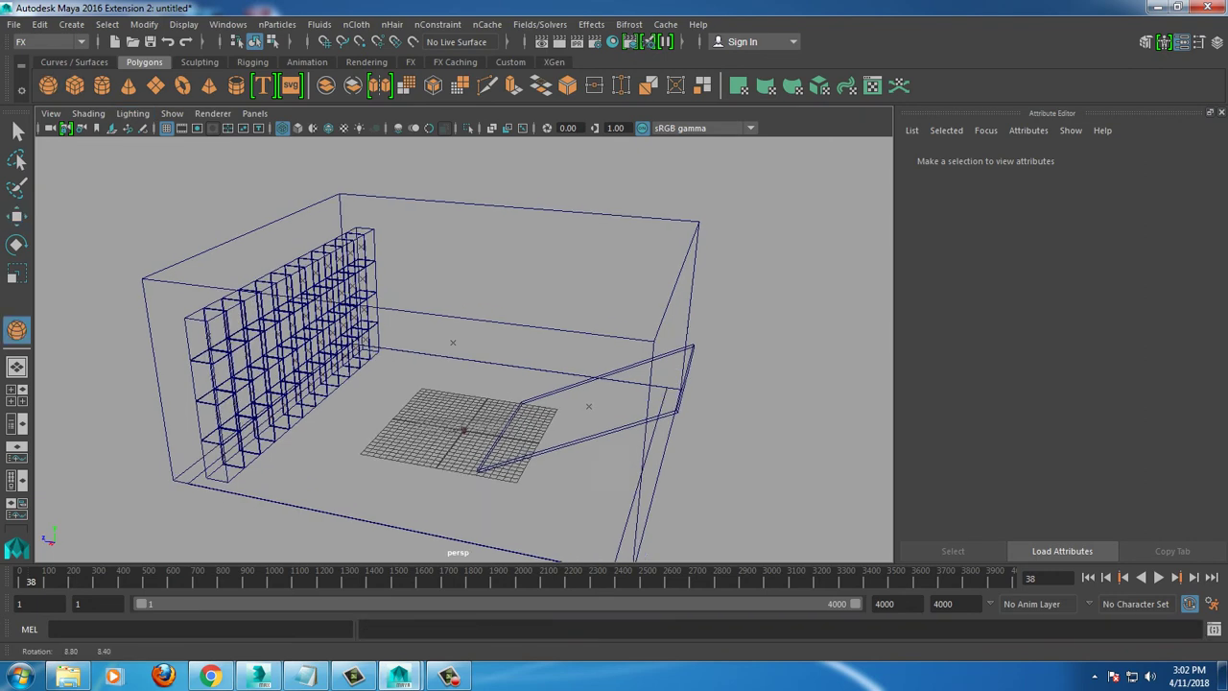
alt+drag(460, 384, 537, 365)
click(544, 413)
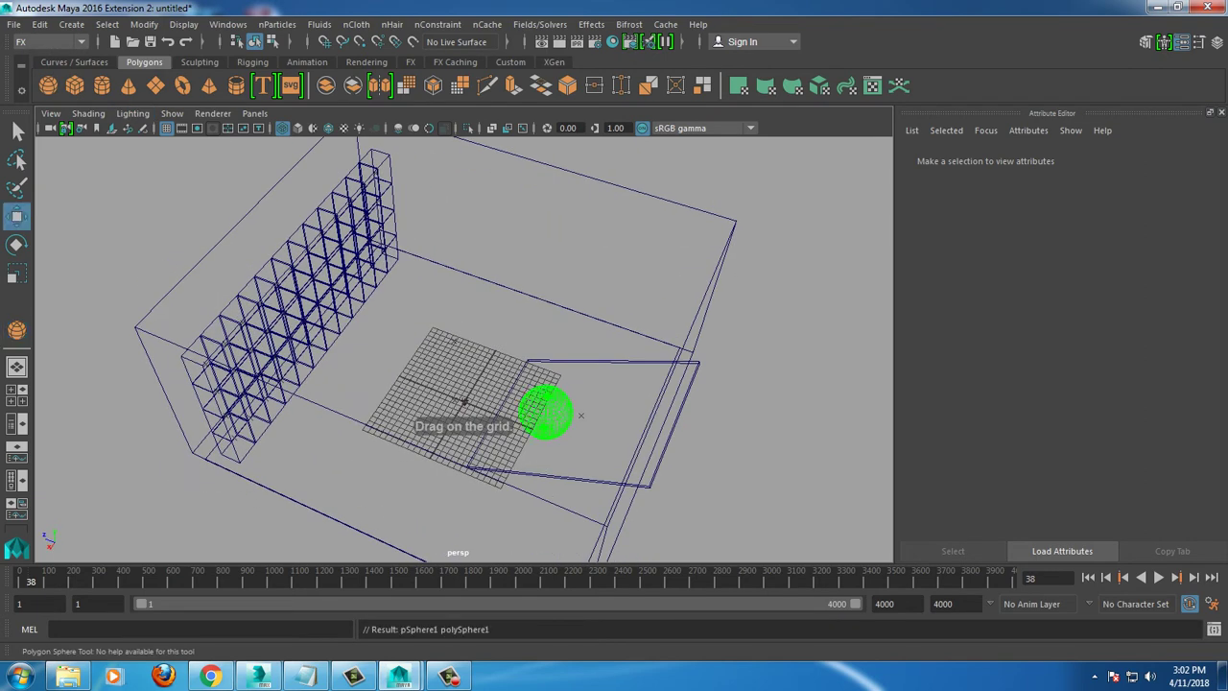
alt+drag(544, 413, 547, 442)
mouse_move(547, 393)
mouse_down()
mouse_move(547, 254)
mouse_move(595, 394)
mouse_move(634, 375)
mouse_up()
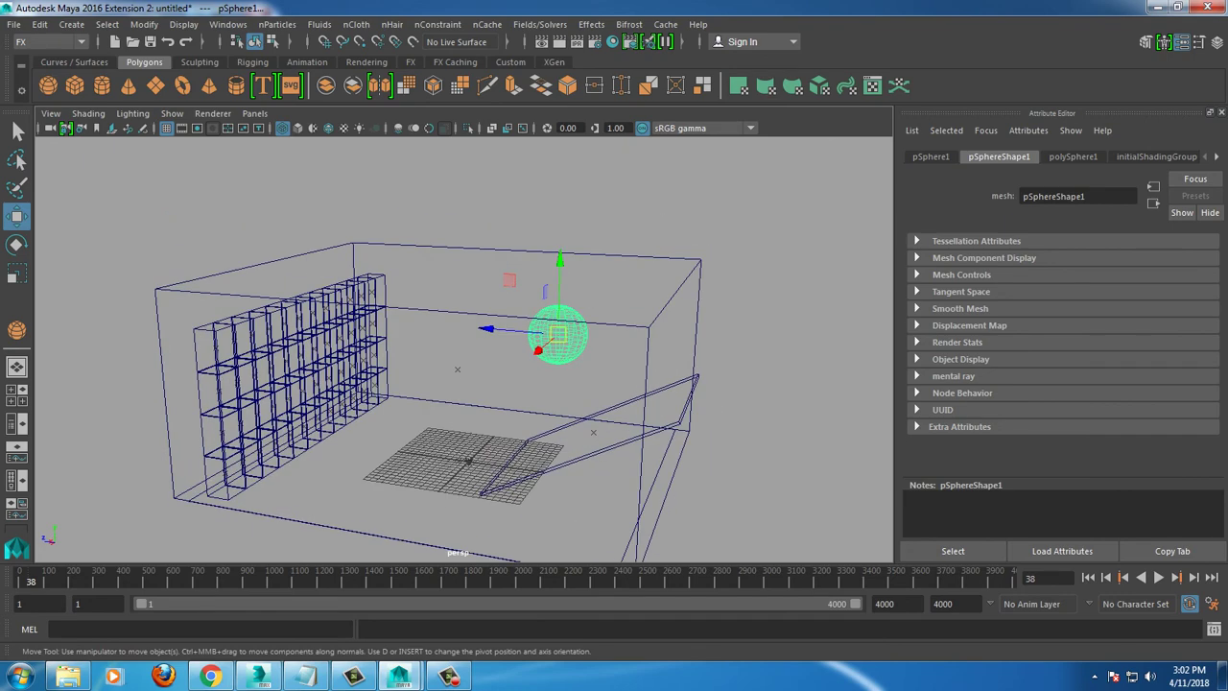
click(539, 24)
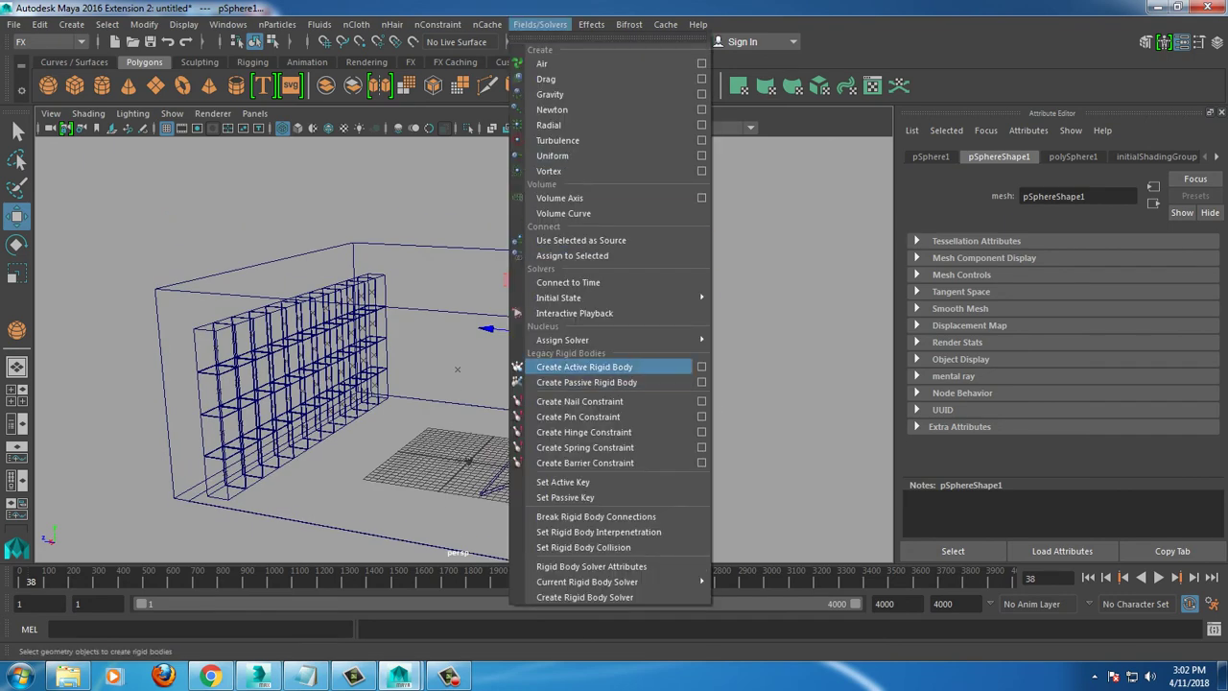
click(585, 367)
Step: Add a gravity field and preview the sphere's simulation under gravity
click(1158, 577)
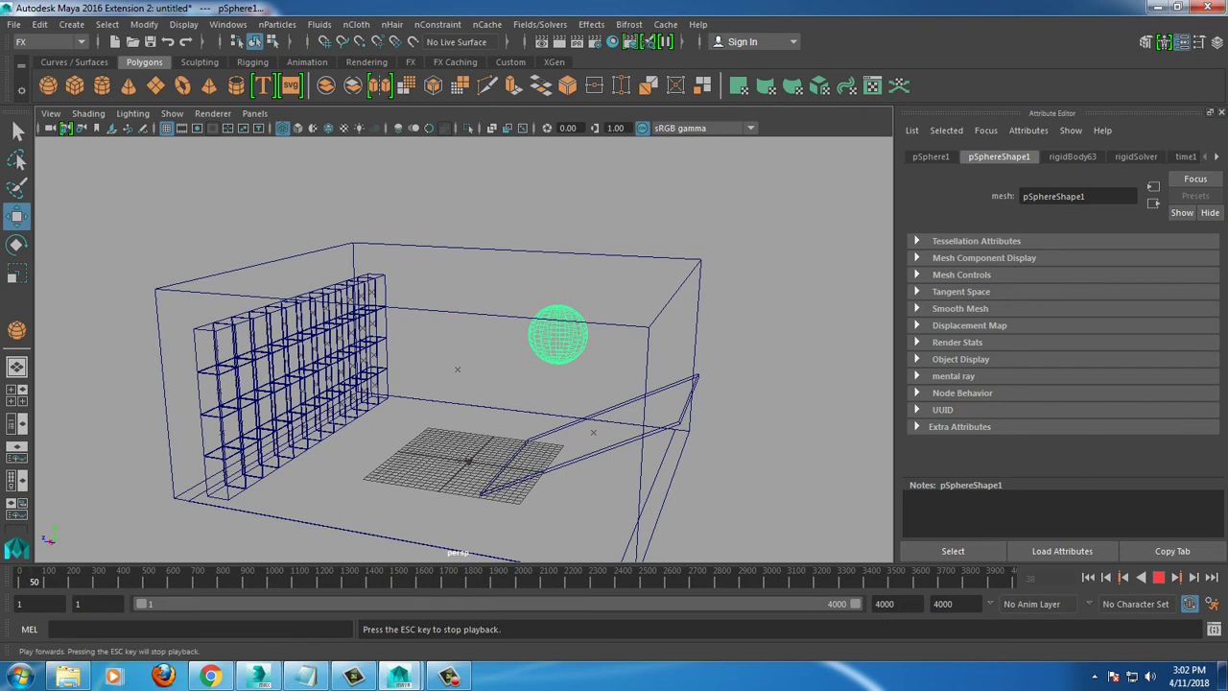
click(1159, 576)
click(540, 24)
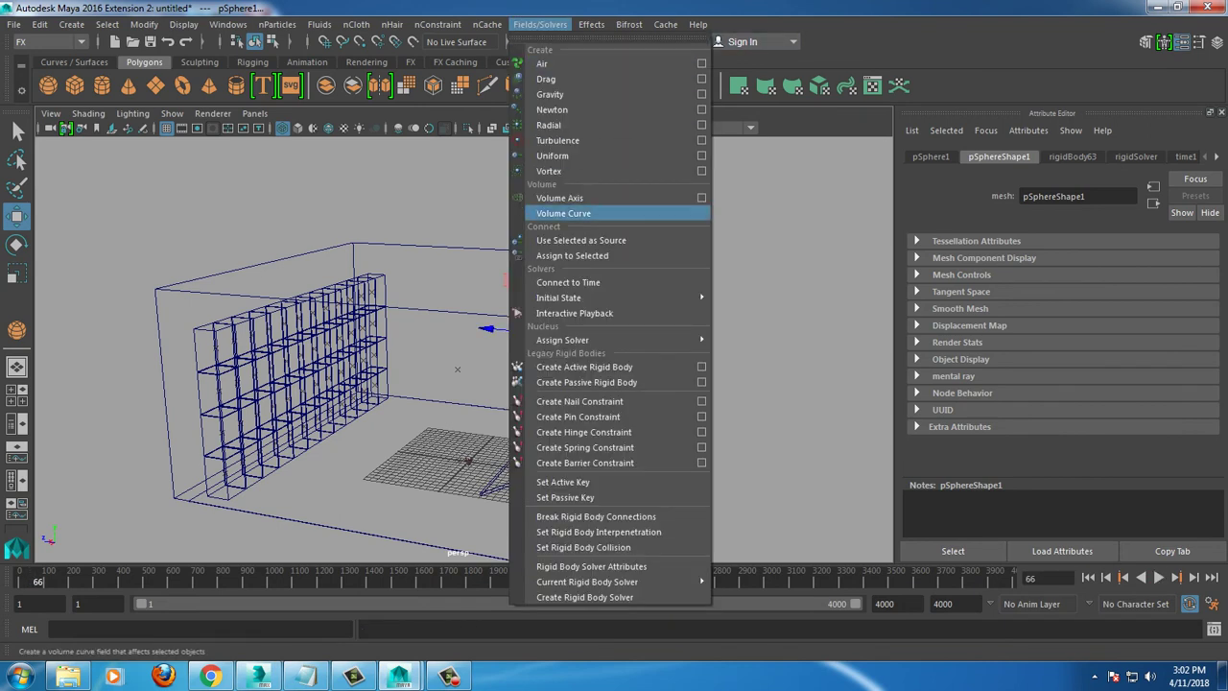
click(550, 94)
click(1158, 577)
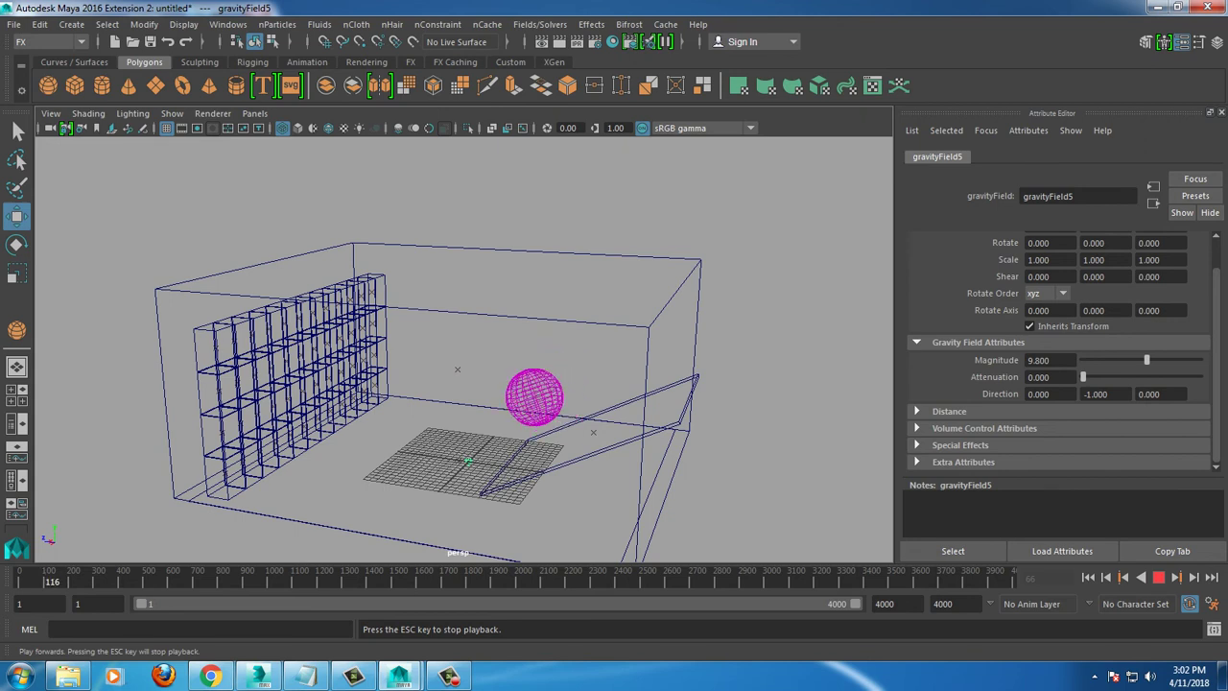
key(Escape)
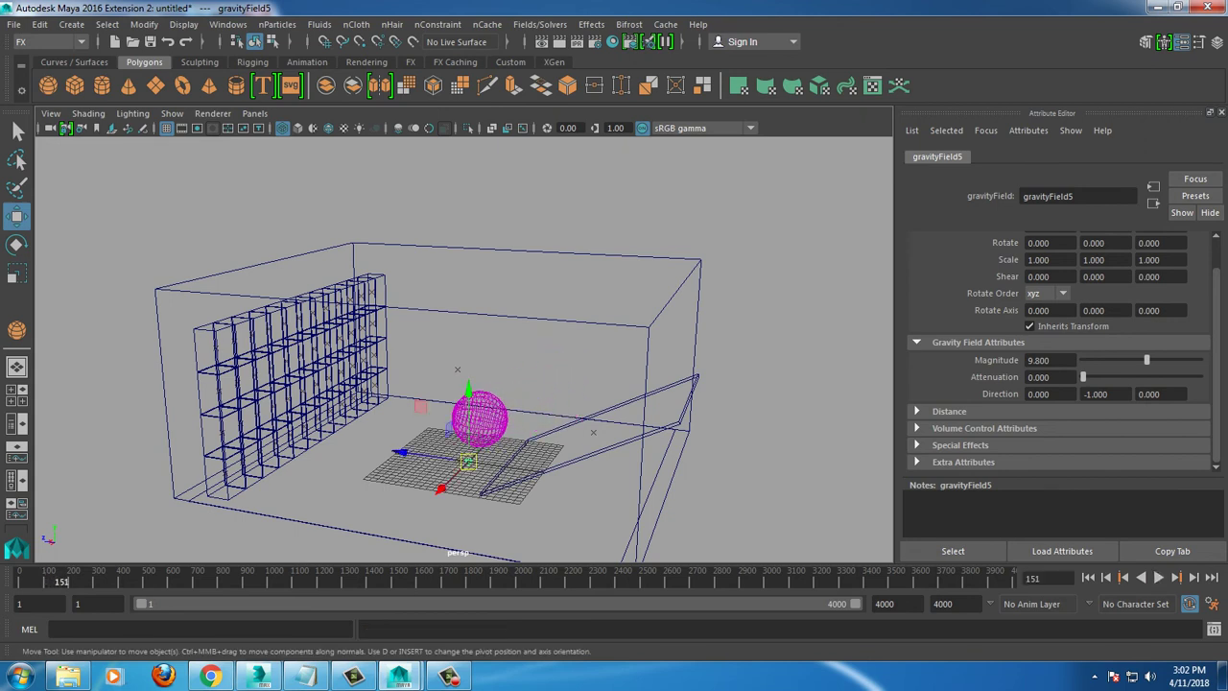
Step: Check the sphere's rigidBody63 attributes, replay and rewind to frame 1, then delete the old outer box
click(480, 420)
click(1072, 156)
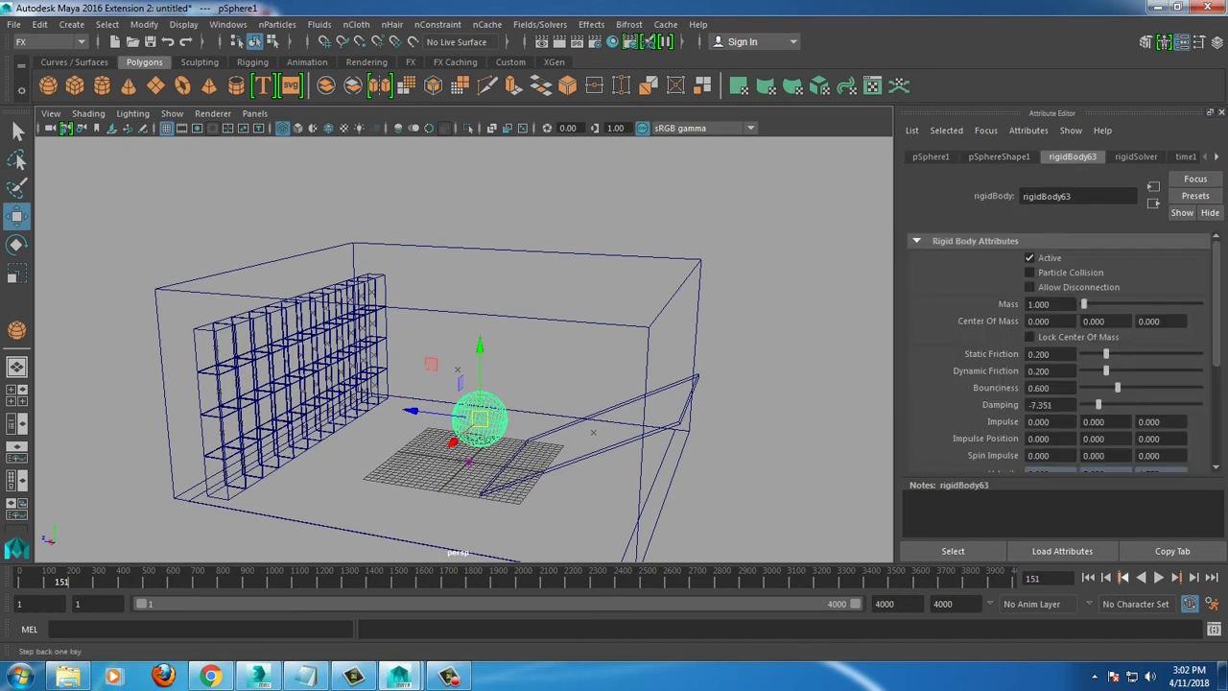
click(1124, 577)
click(1159, 576)
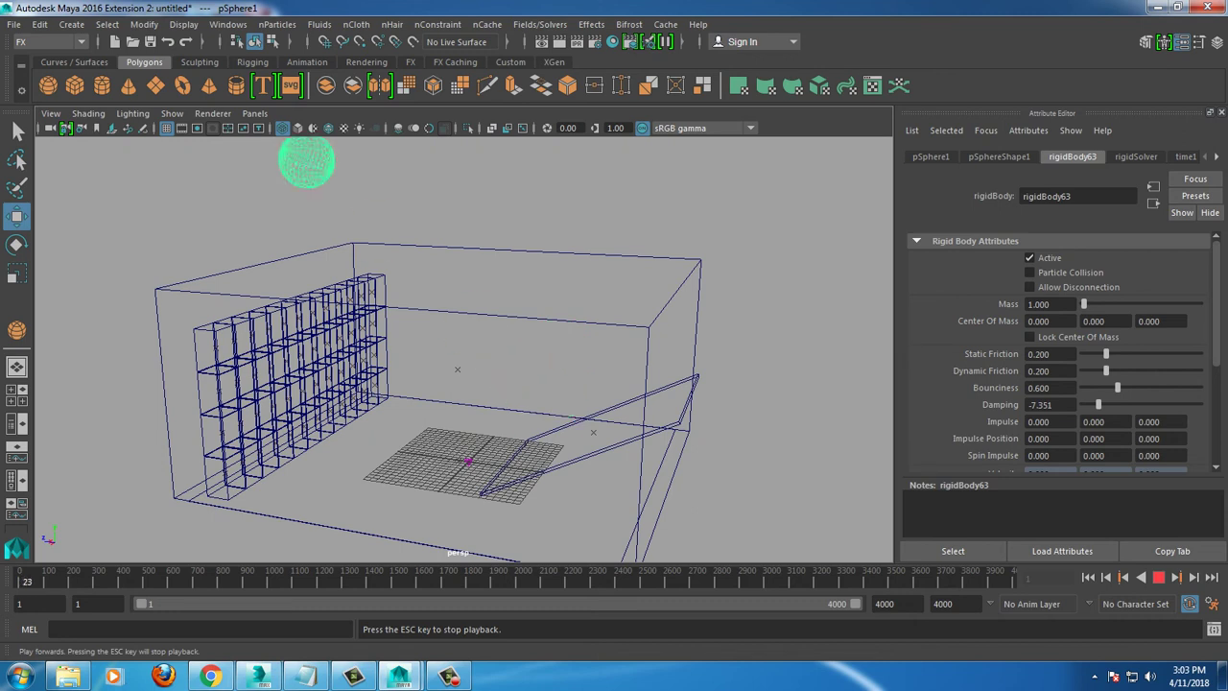
click(1159, 577)
click(1088, 577)
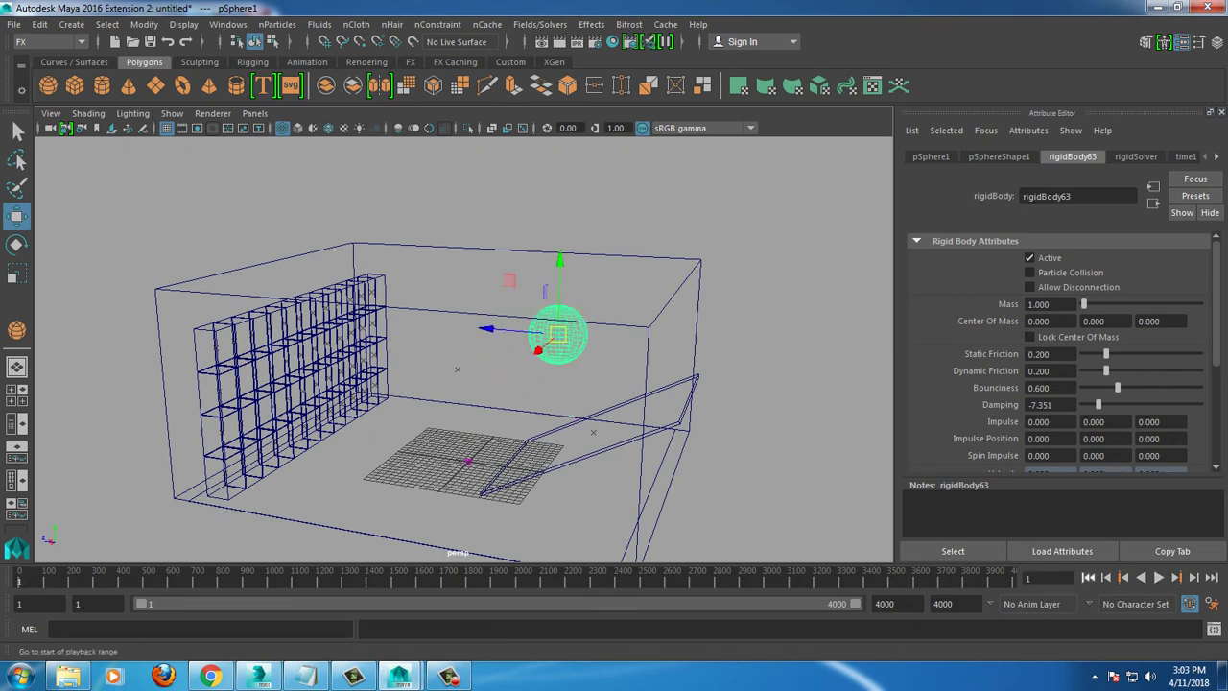
key(ctrl+z)
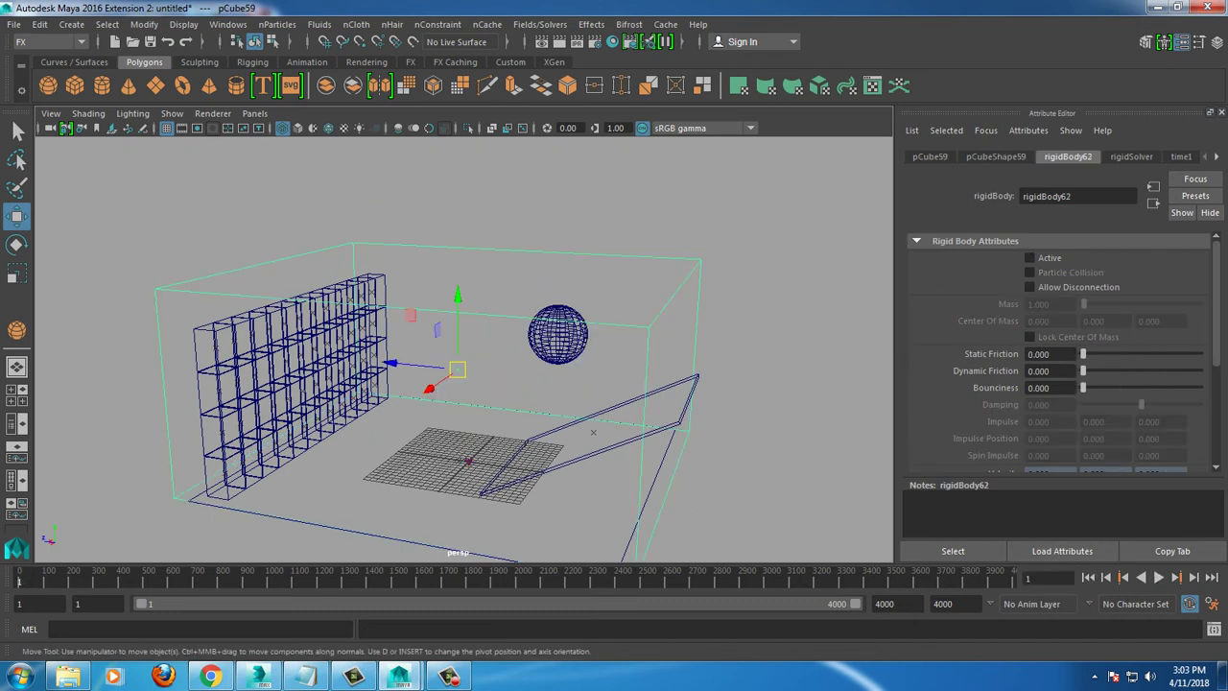
key(ctrl+z)
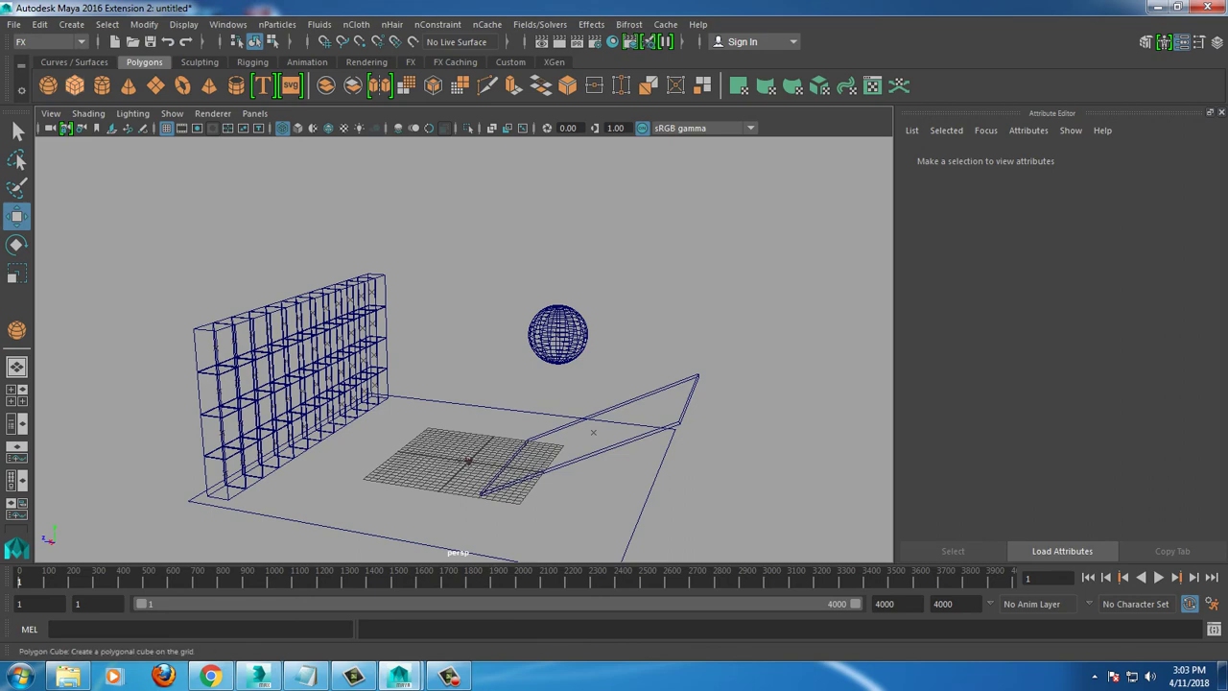
Step: Create a polygon cube and scale it into a tall thin wall panel
click(74, 86)
mouse_move(451, 442)
alt+mouse_down()
mouse_move(585, 438)
mouse_move(551, 350)
mouse_move(464, 552)
alt+mouse_up()
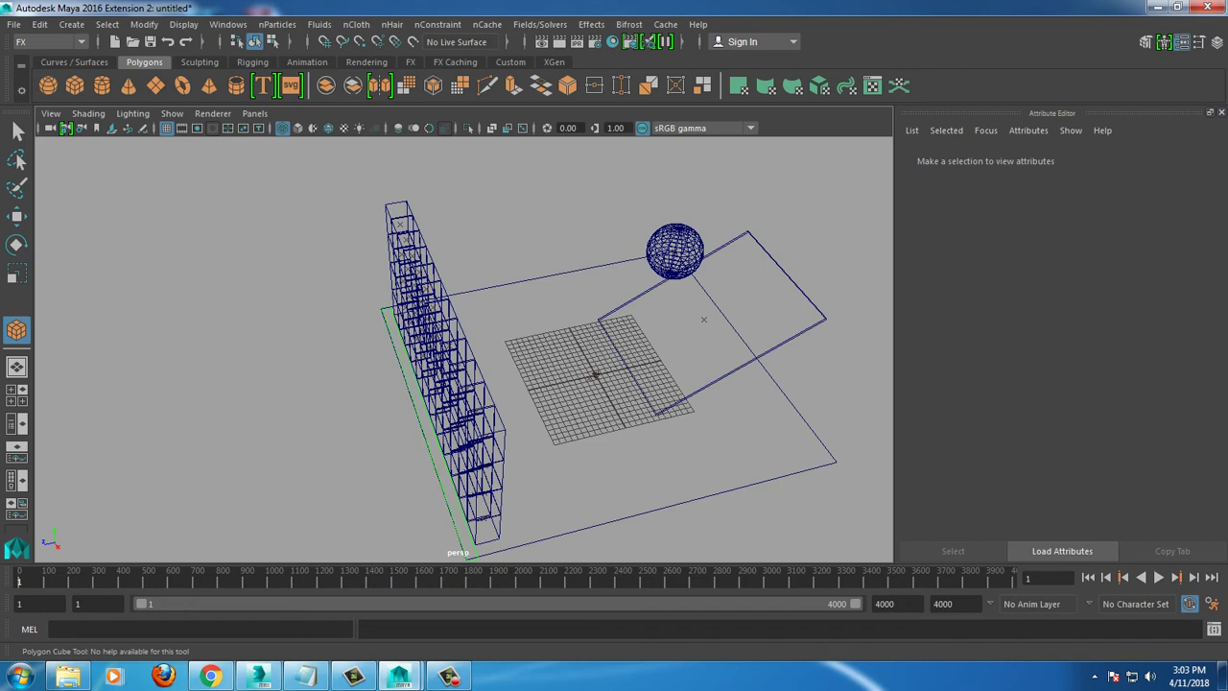
mouse_move(470, 552)
mouse_down()
mouse_move(470, 518)
mouse_move(538, 403)
mouse_move(586, 403)
mouse_up()
key(w)
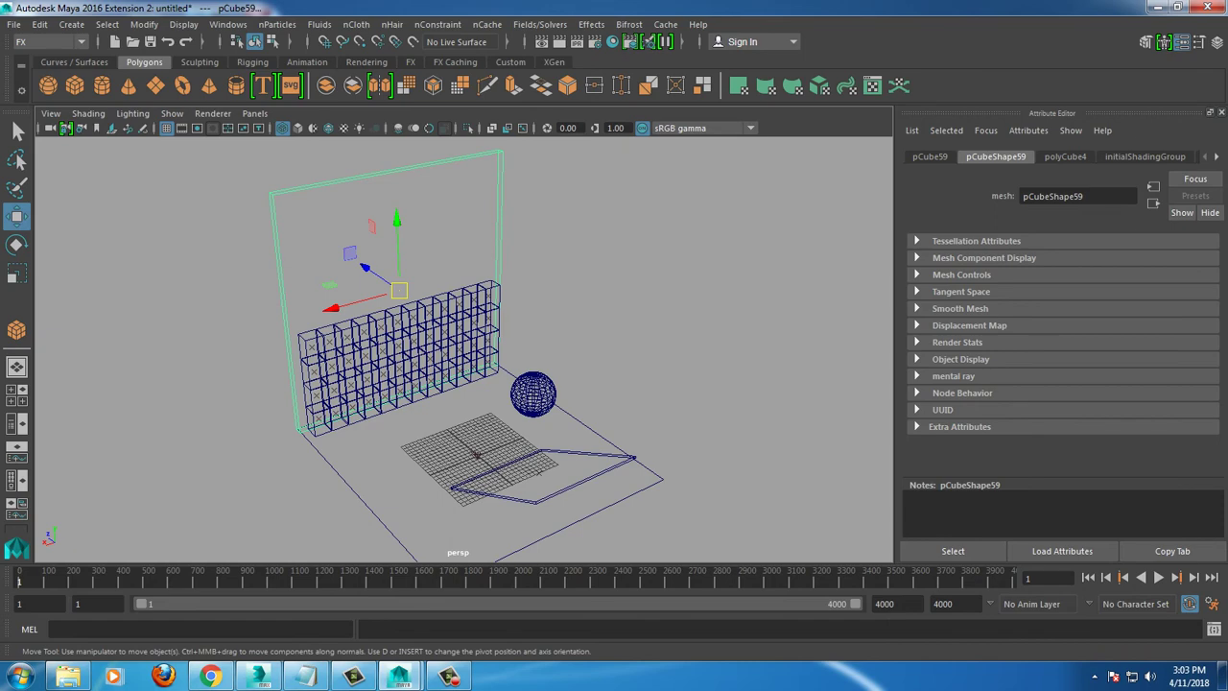
alt+drag(585, 403, 625, 438)
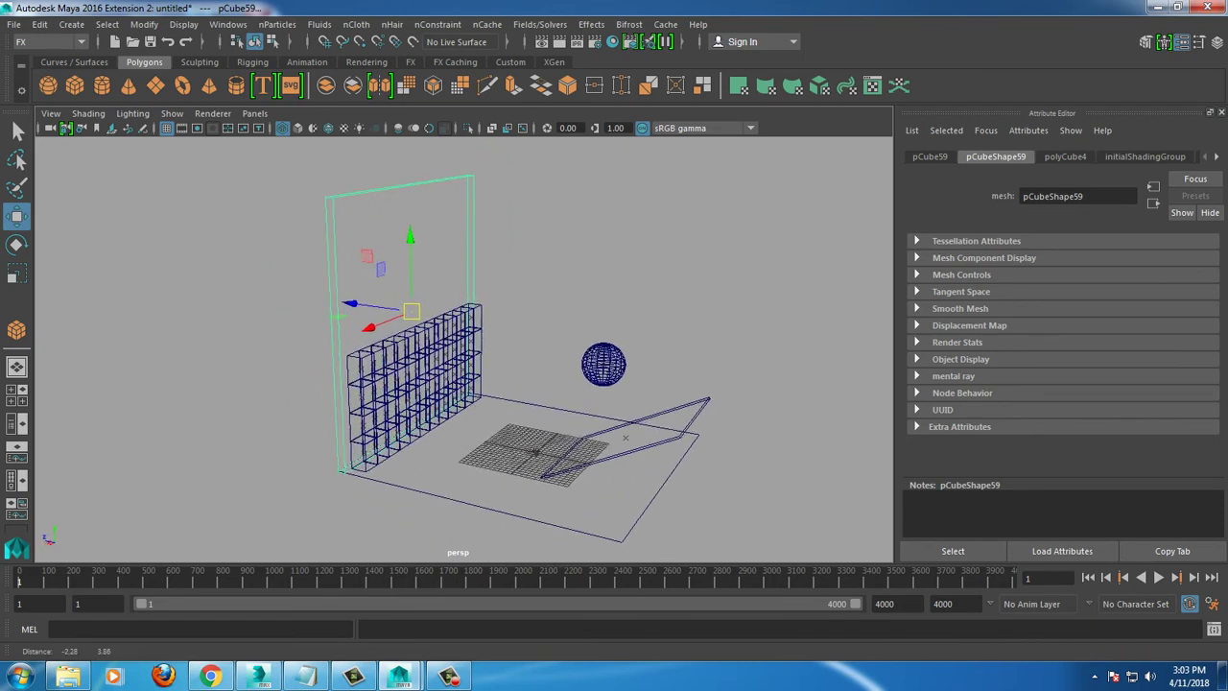
alt+middle_drag(625, 438, 653, 489)
key(r)
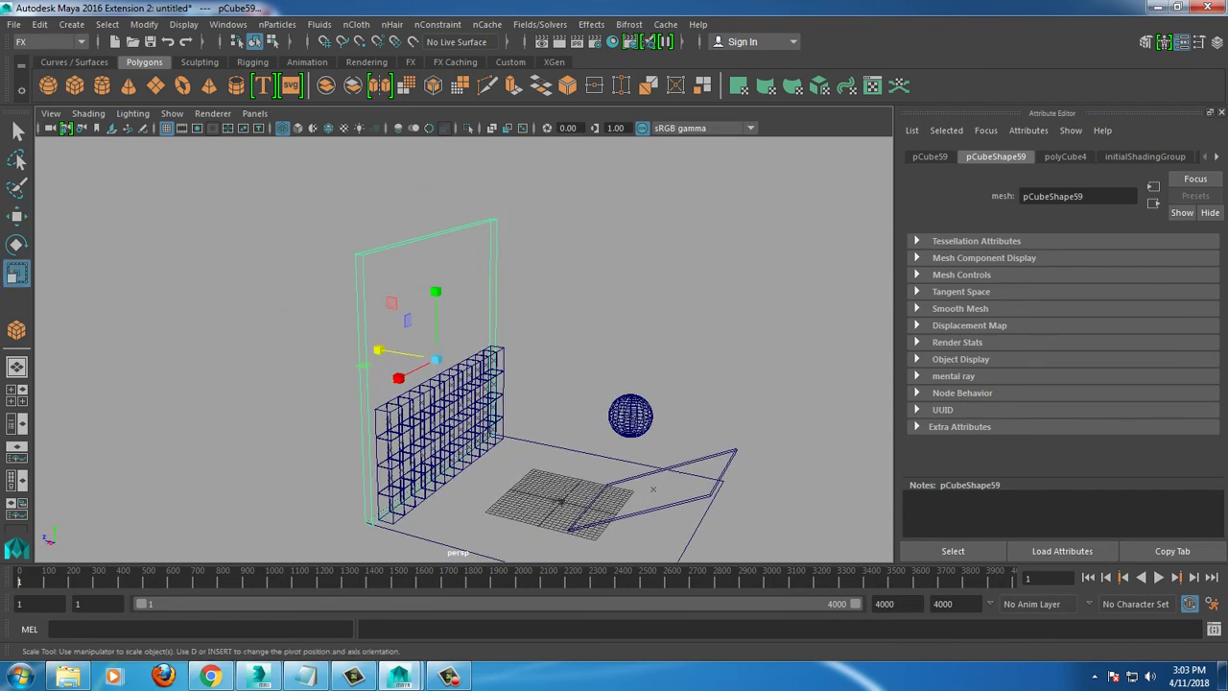
drag(436, 288, 436, 235)
key(w)
key(r)
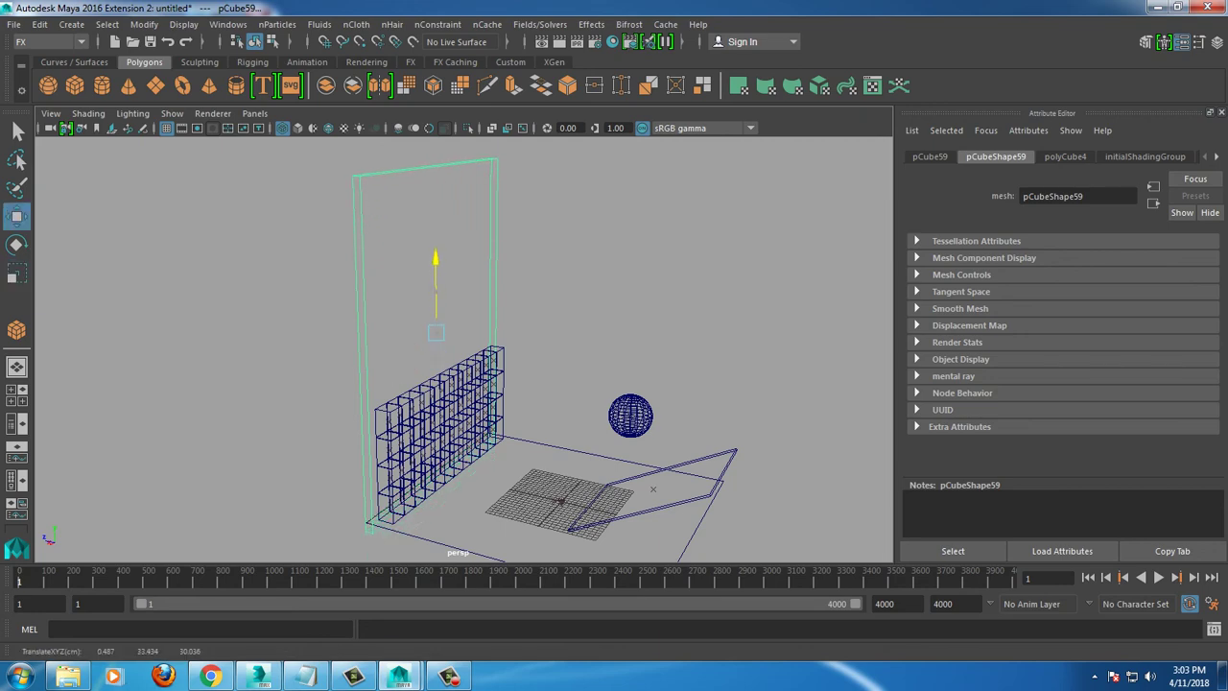
key(w)
alt+right_drag(576, 384, 537, 403)
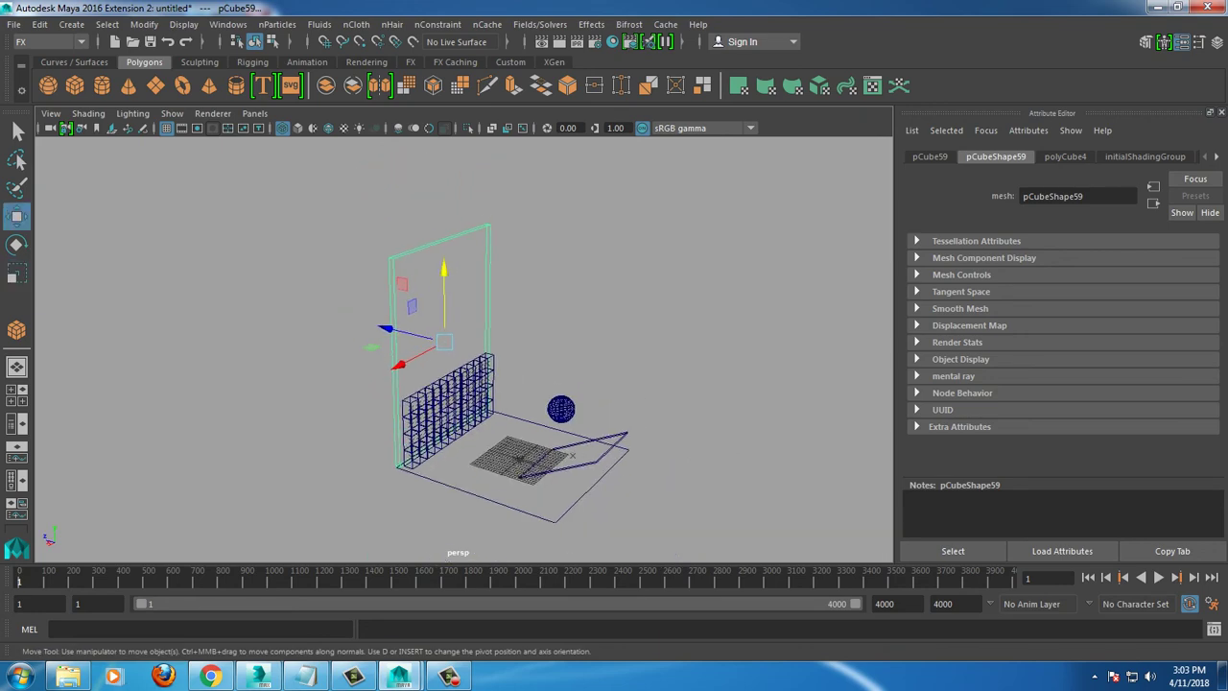
Step: Duplicate the wall and place the rotated copy on the opposite side
key(ctrl+d)
drag(408, 357, 591, 402)
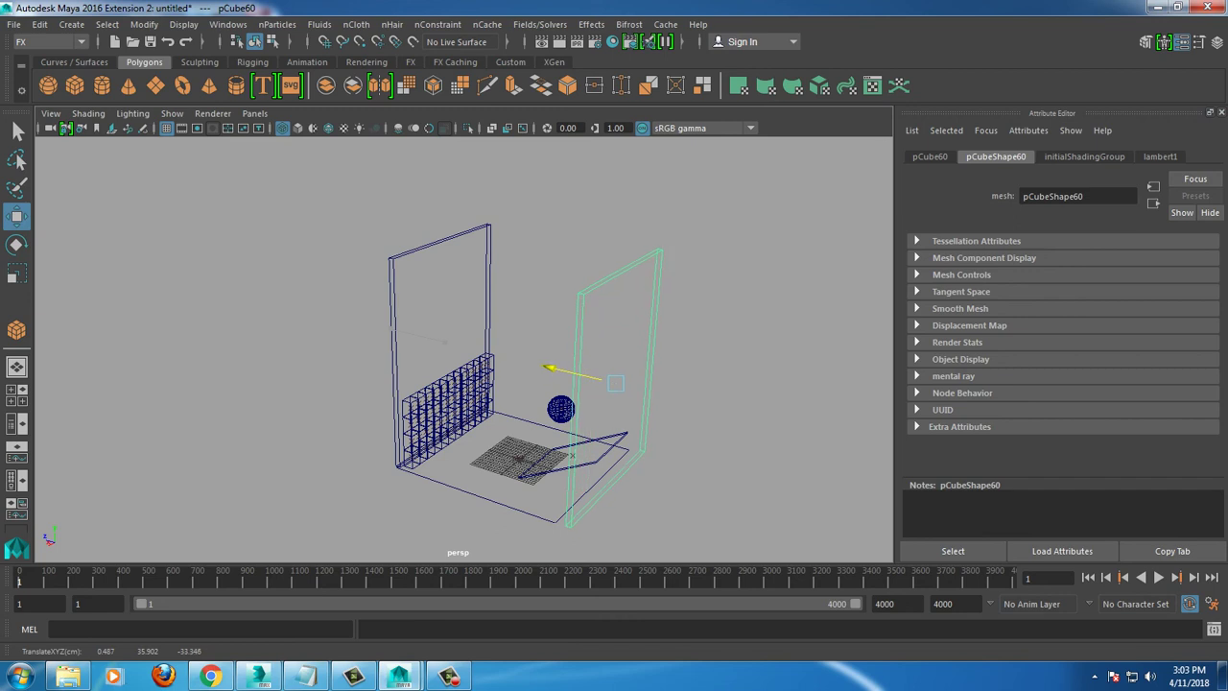
key(e)
drag(683, 384, 669, 443)
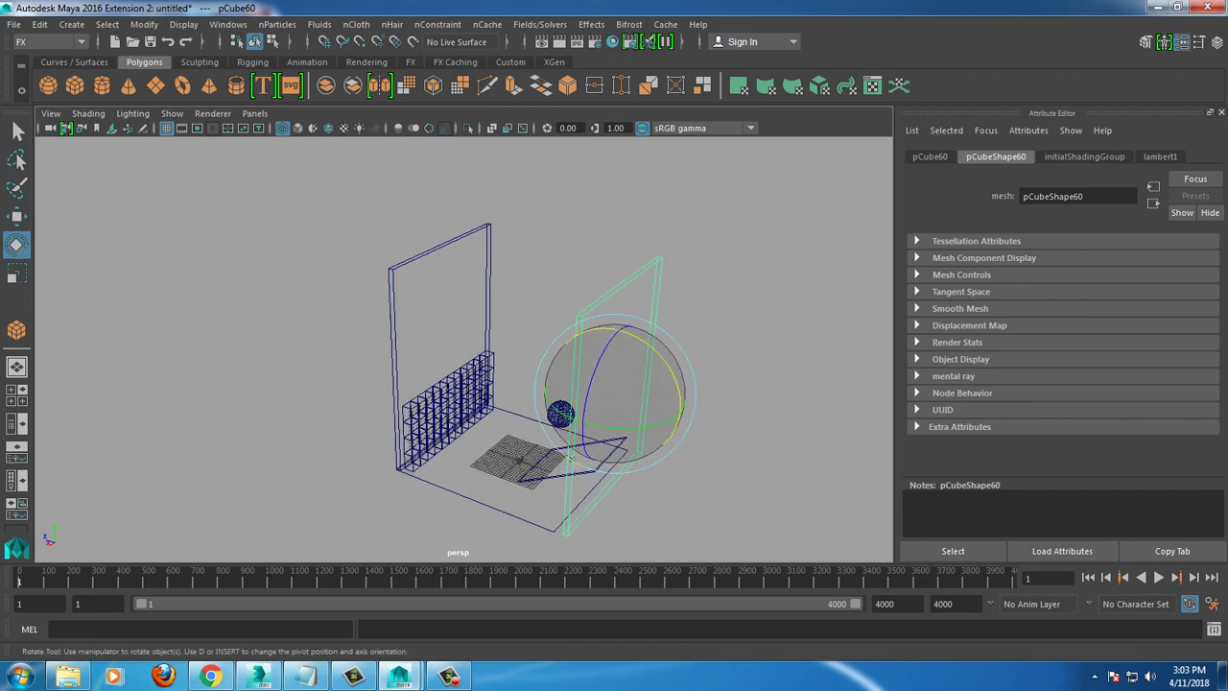
Step: Duplicate a wall turned 90 degrees, fit it across the box, and duplicate it for the far side
key(ctrl+d)
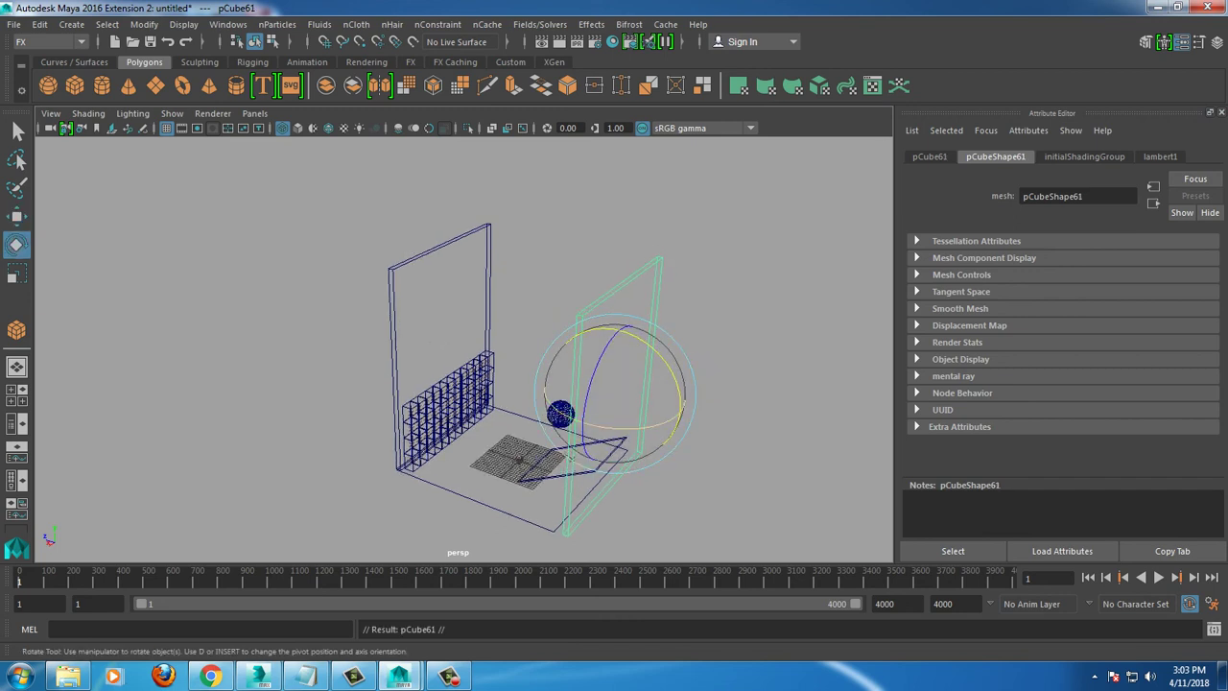
drag(681, 403, 633, 432)
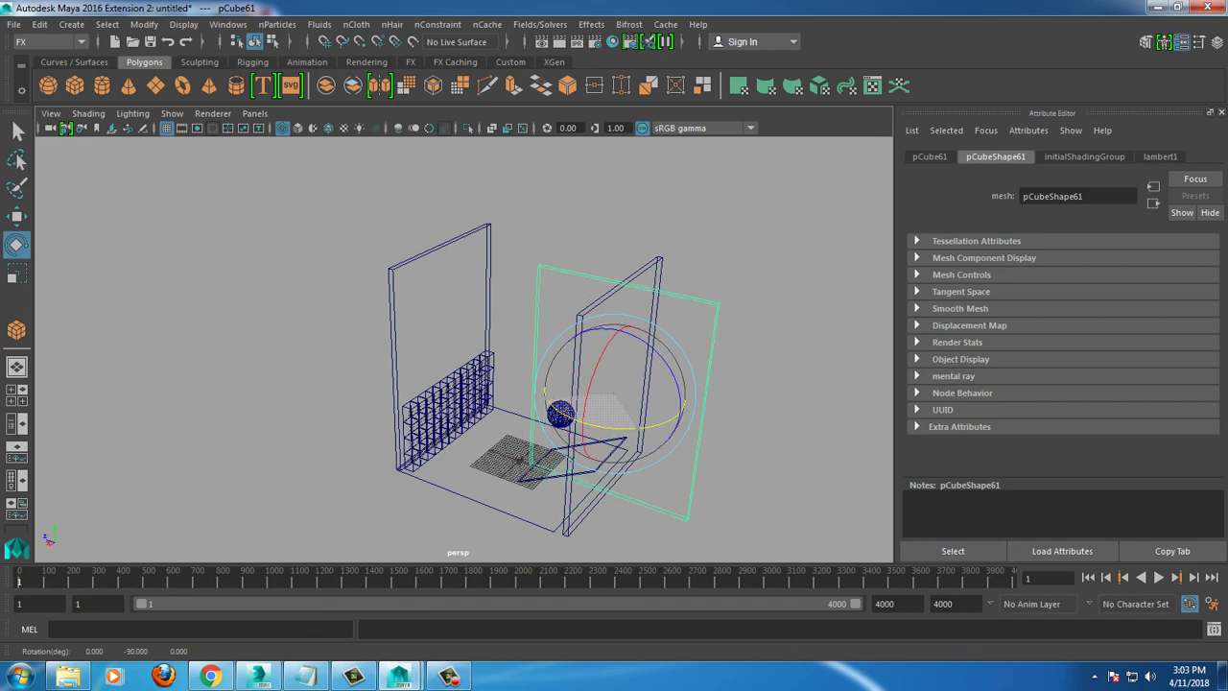
alt+drag(451, 432, 458, 554)
key(w)
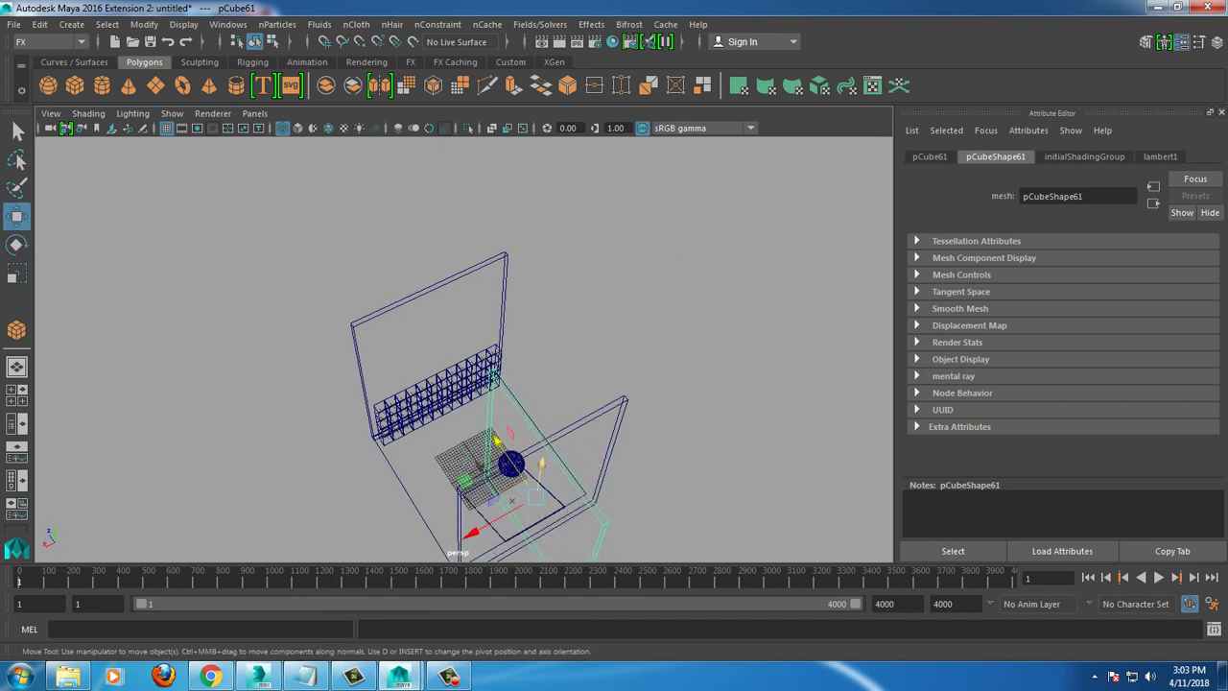
drag(497, 440, 436, 358)
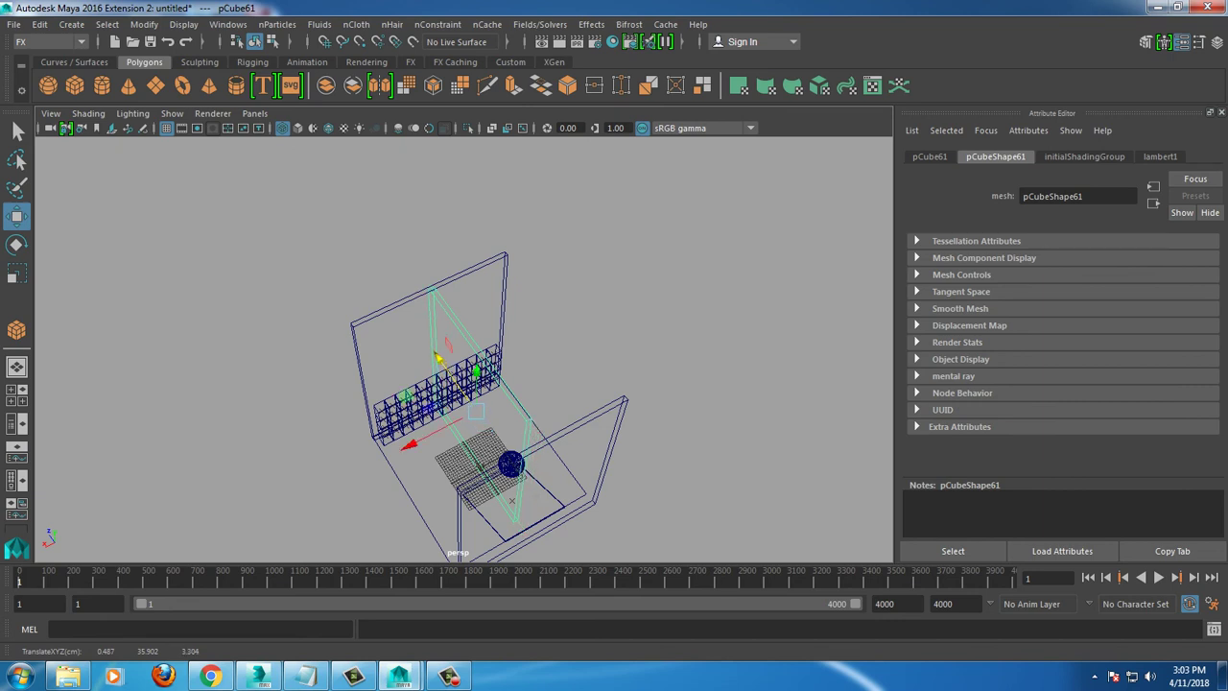
key(r)
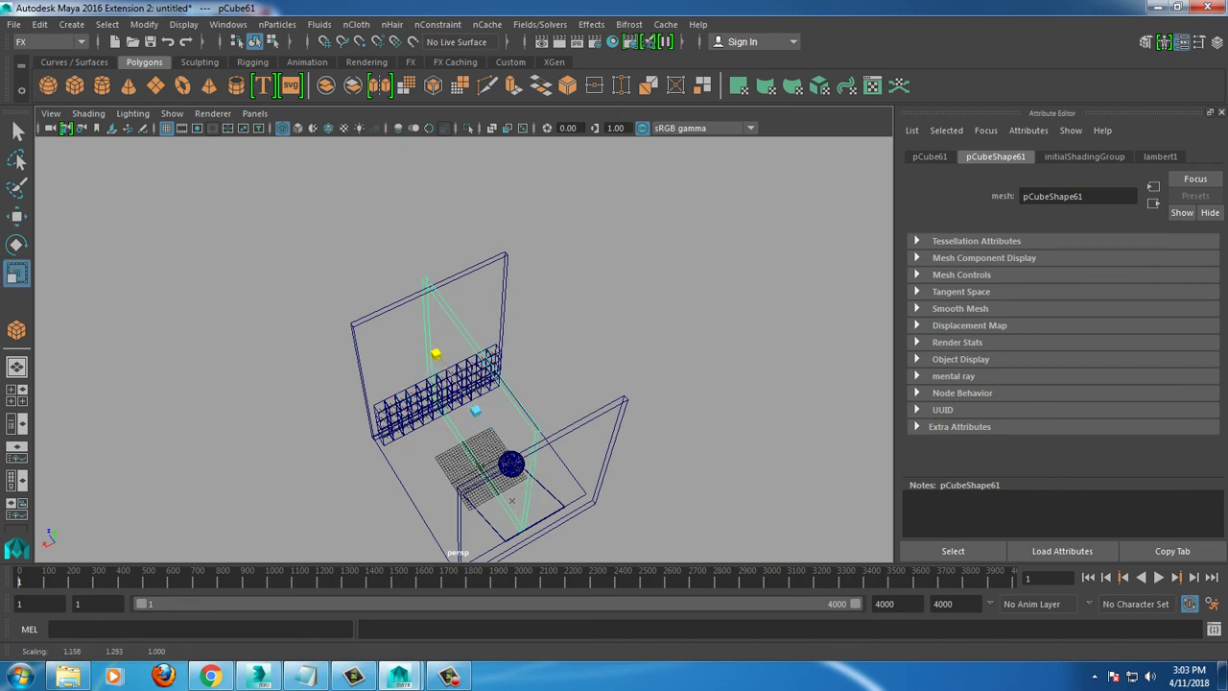
mouse_move(436, 360)
alt+mouse_down()
mouse_move(465, 358)
mouse_move(405, 477)
mouse_move(521, 383)
mouse_move(480, 379)
alt+mouse_up()
key(w)
key(ctrl+d)
Step: Make the four wall panels passive rigid bodies rigidBody64–67 and play the simulation to frame 41
drag(293, 202, 480, 252)
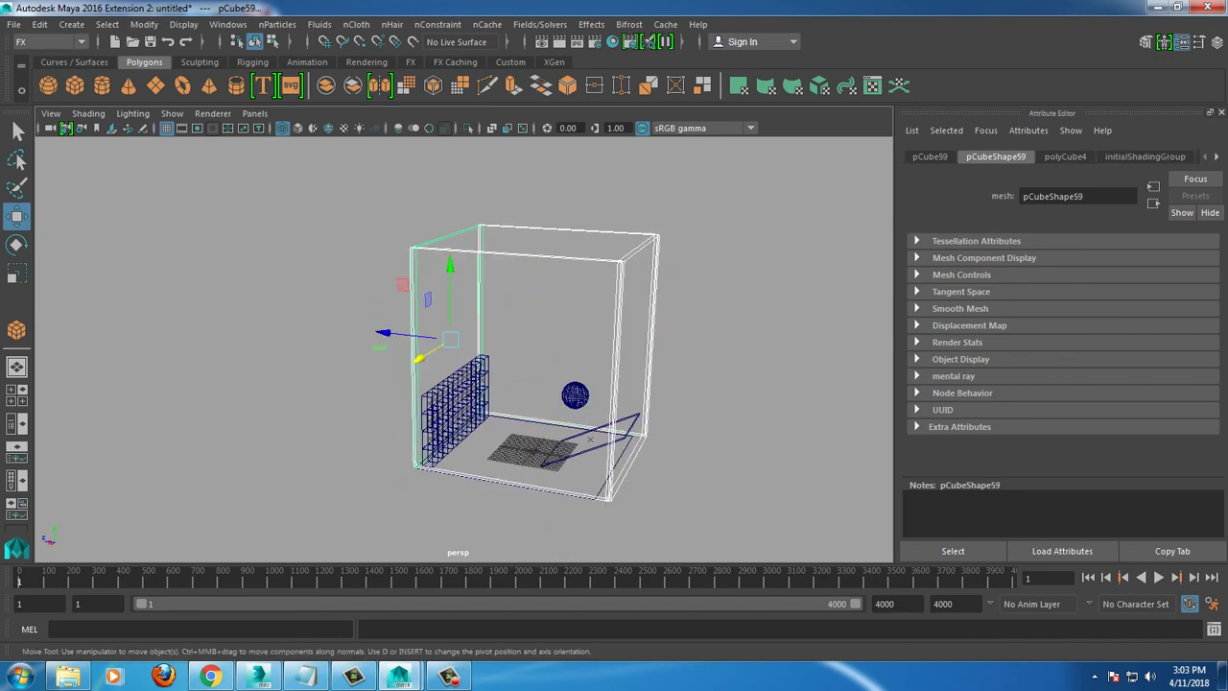
click(541, 24)
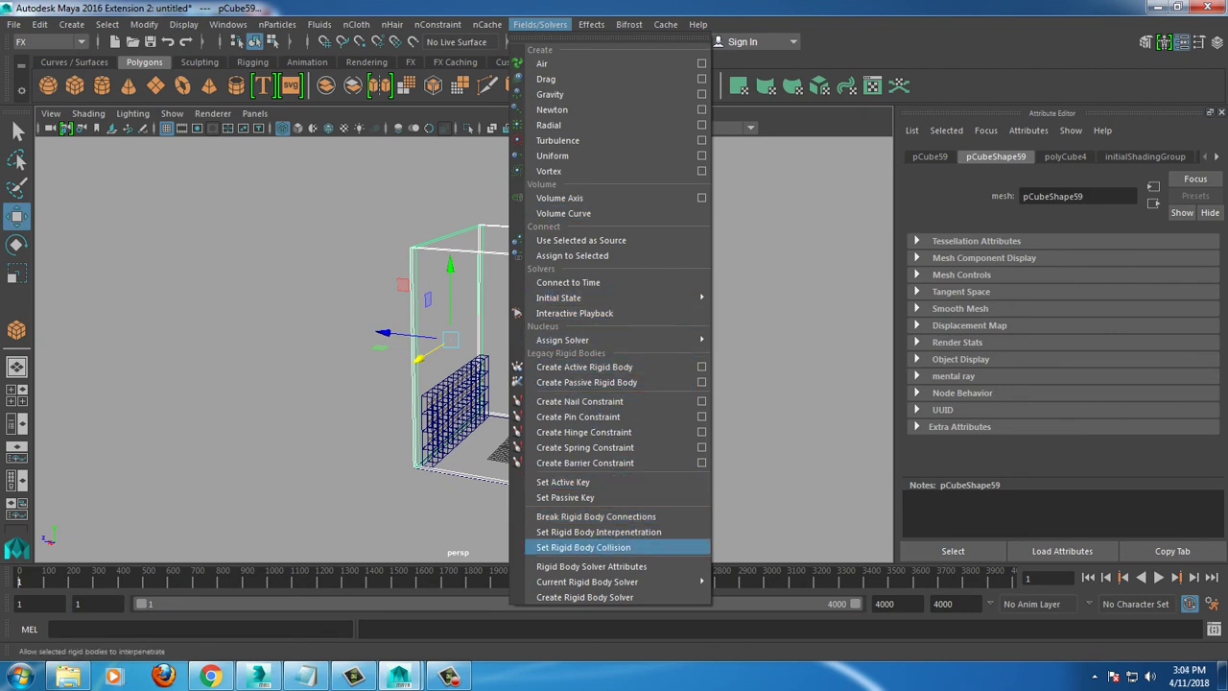
click(586, 382)
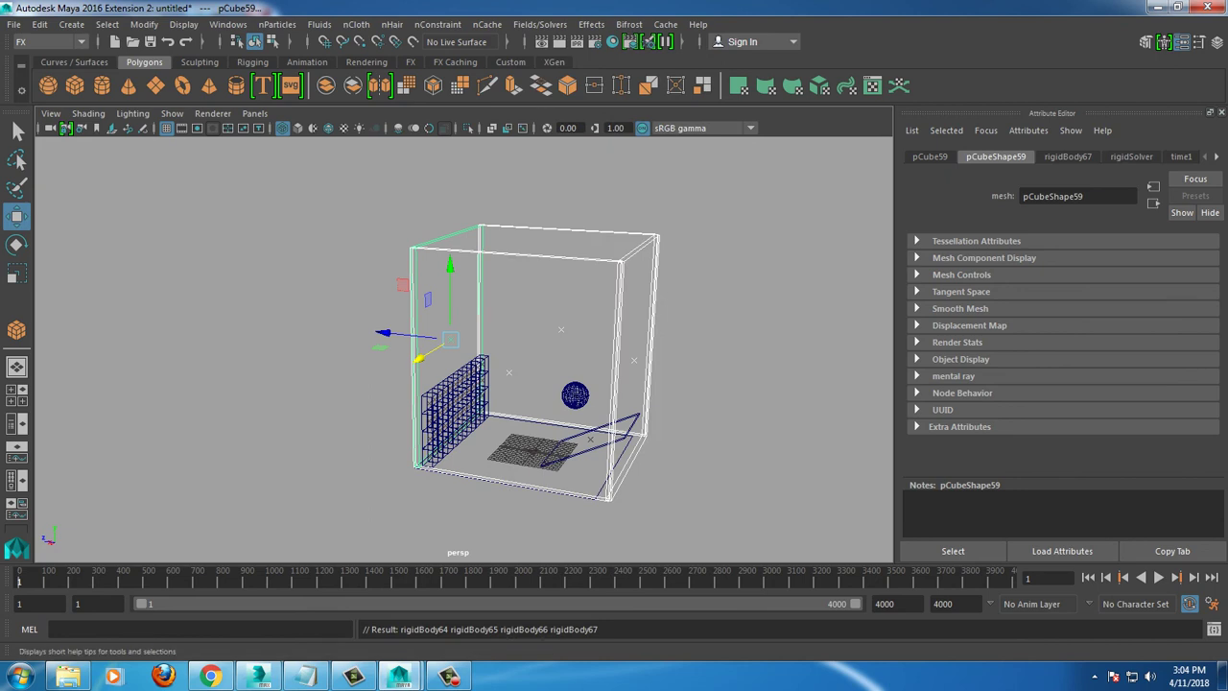
click(1158, 577)
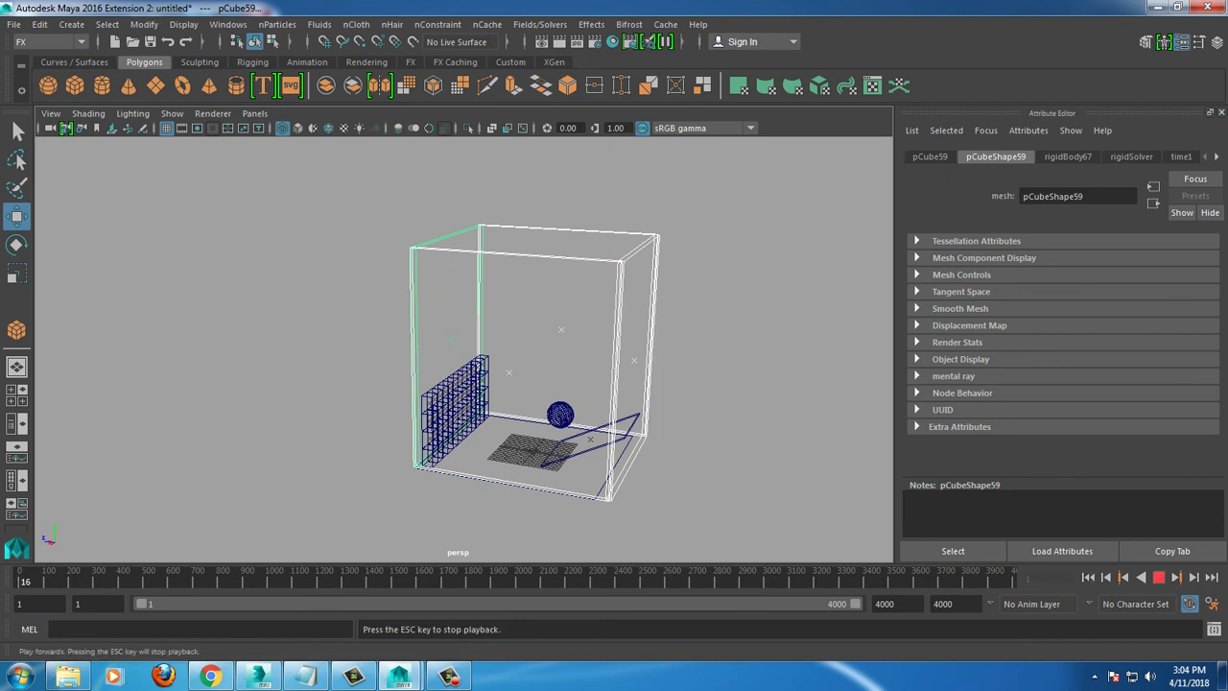
key(Escape)
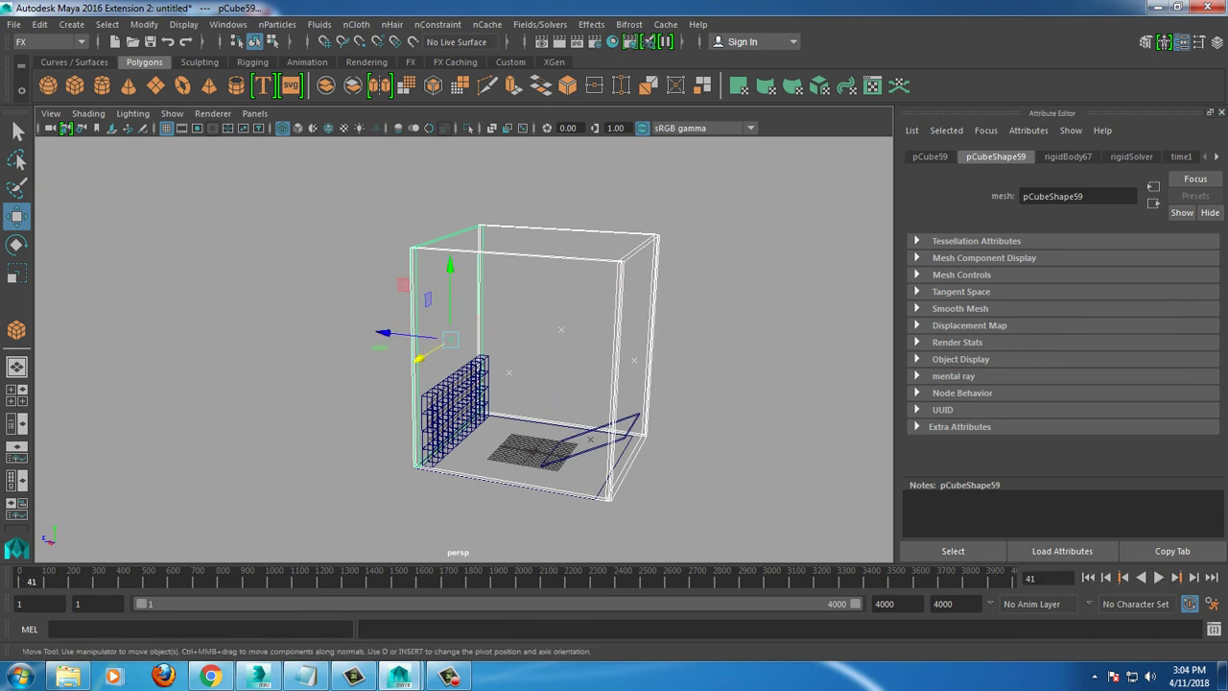
key(ctrl+z)
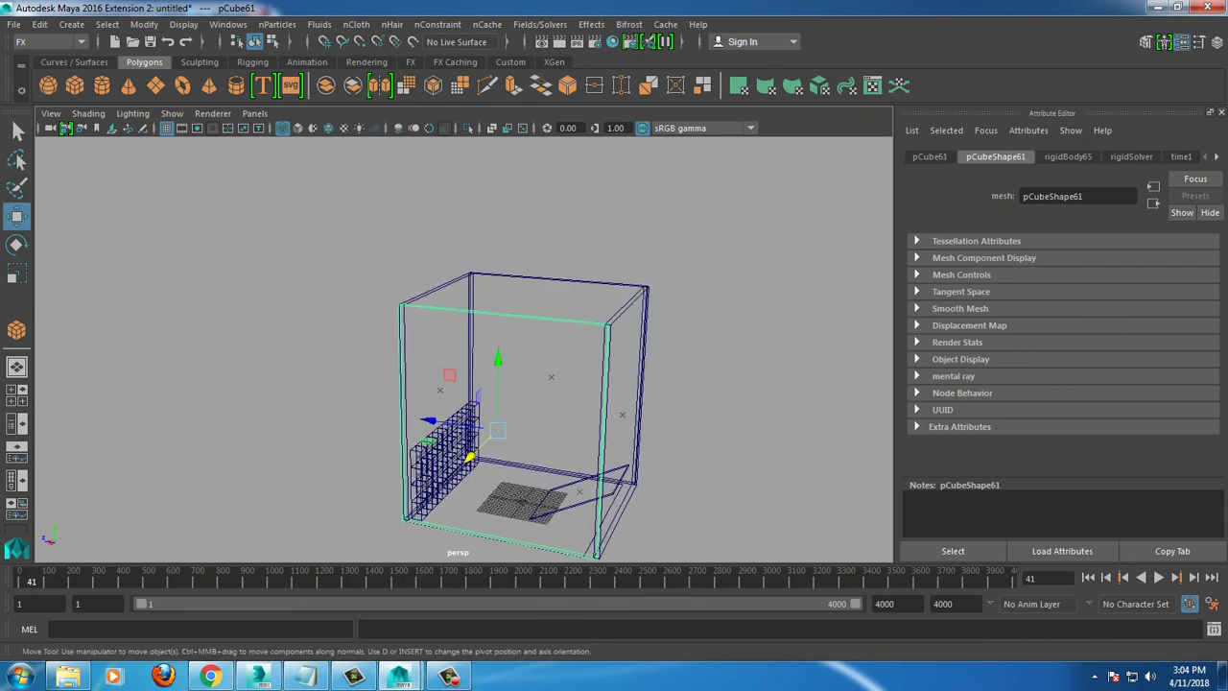
Step: Turn the copied wall into a flat lid and lower it onto the top of the box
drag(498, 384, 500, 207)
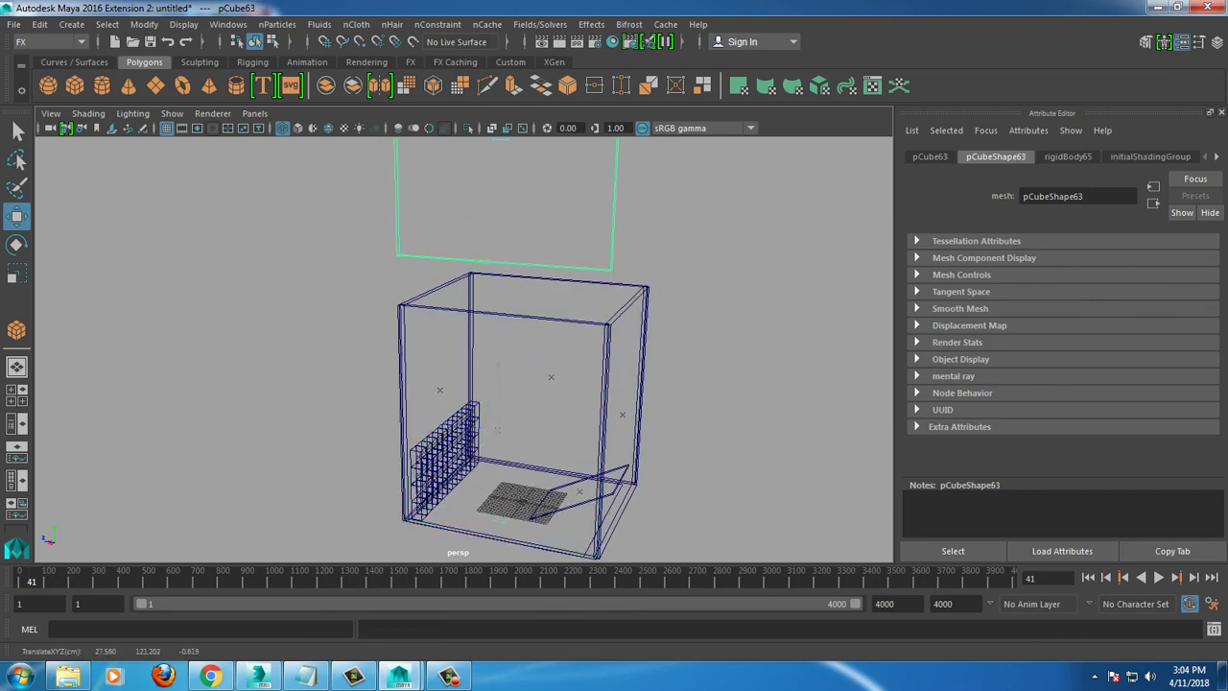
key(e)
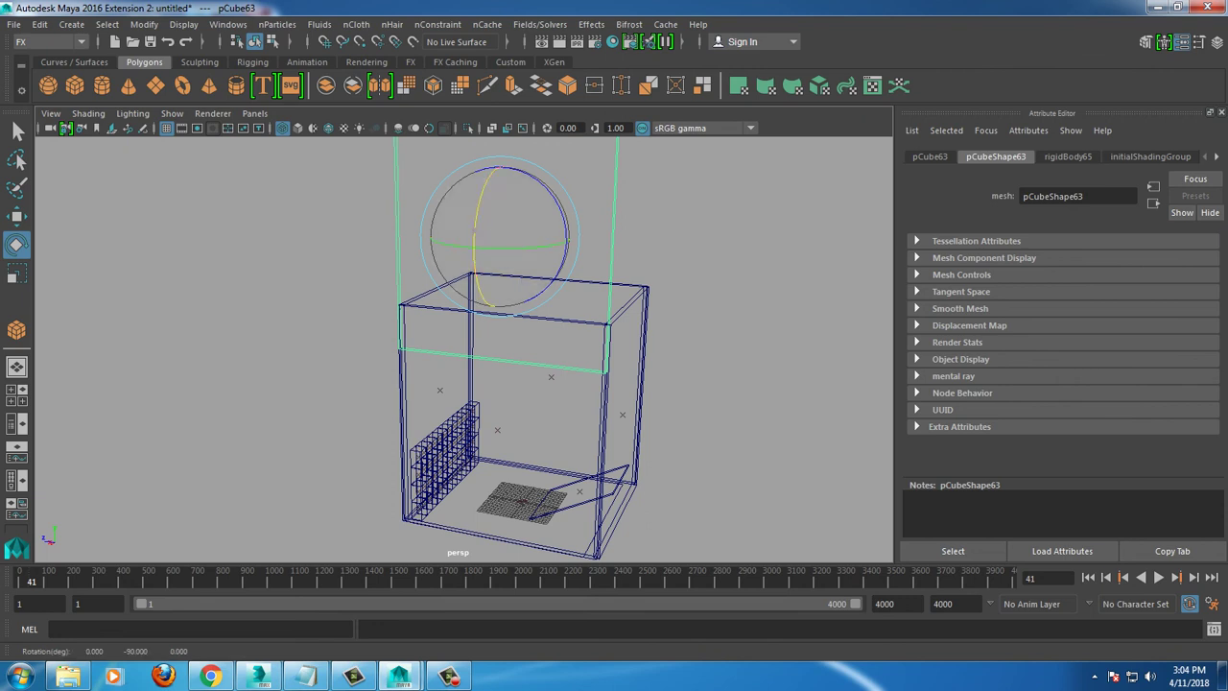
mouse_move(485, 288)
mouse_down()
mouse_move(494, 192)
mouse_move(500, 219)
mouse_up()
key(w)
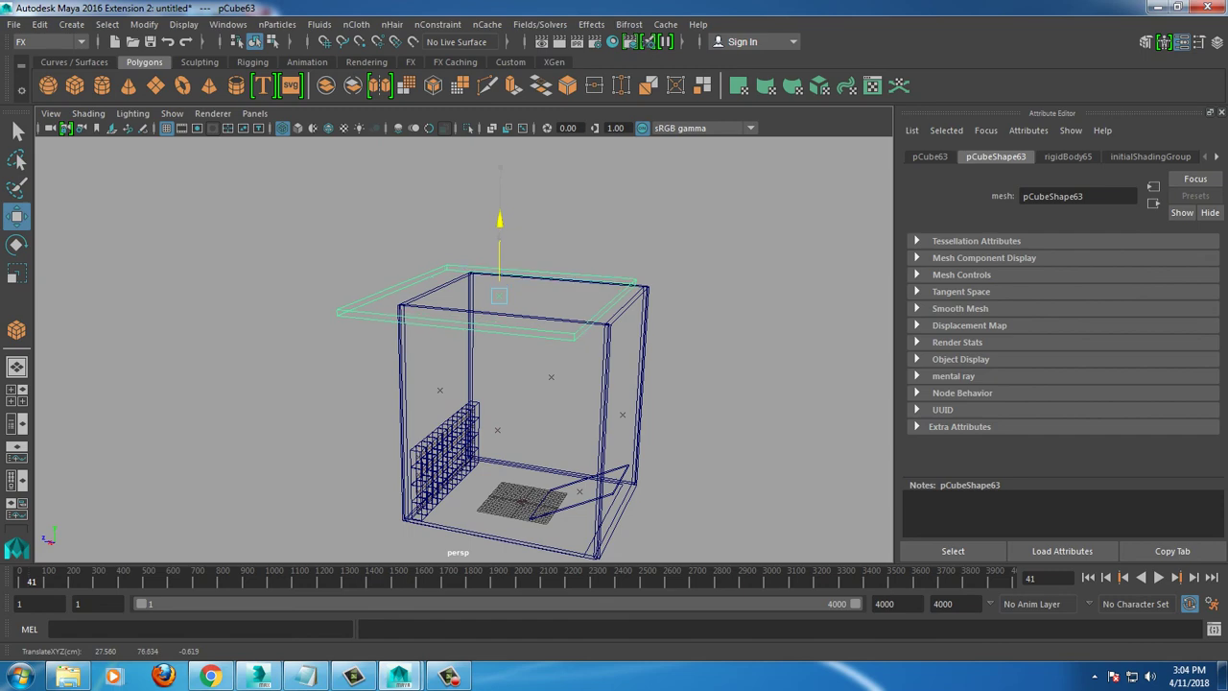
mouse_move(480, 384)
alt+mouse_down()
mouse_move(538, 384)
mouse_move(538, 442)
mouse_move(624, 423)
mouse_move(585, 355)
mouse_move(538, 375)
alt+mouse_up()
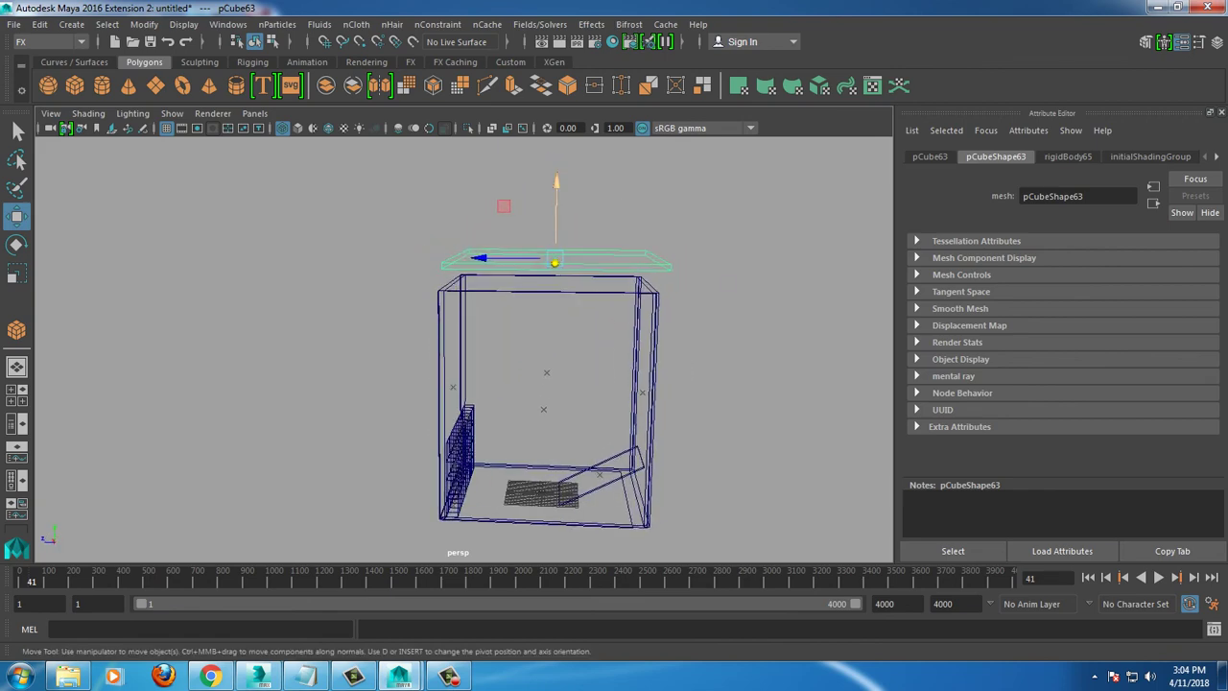
drag(556, 216, 556, 240)
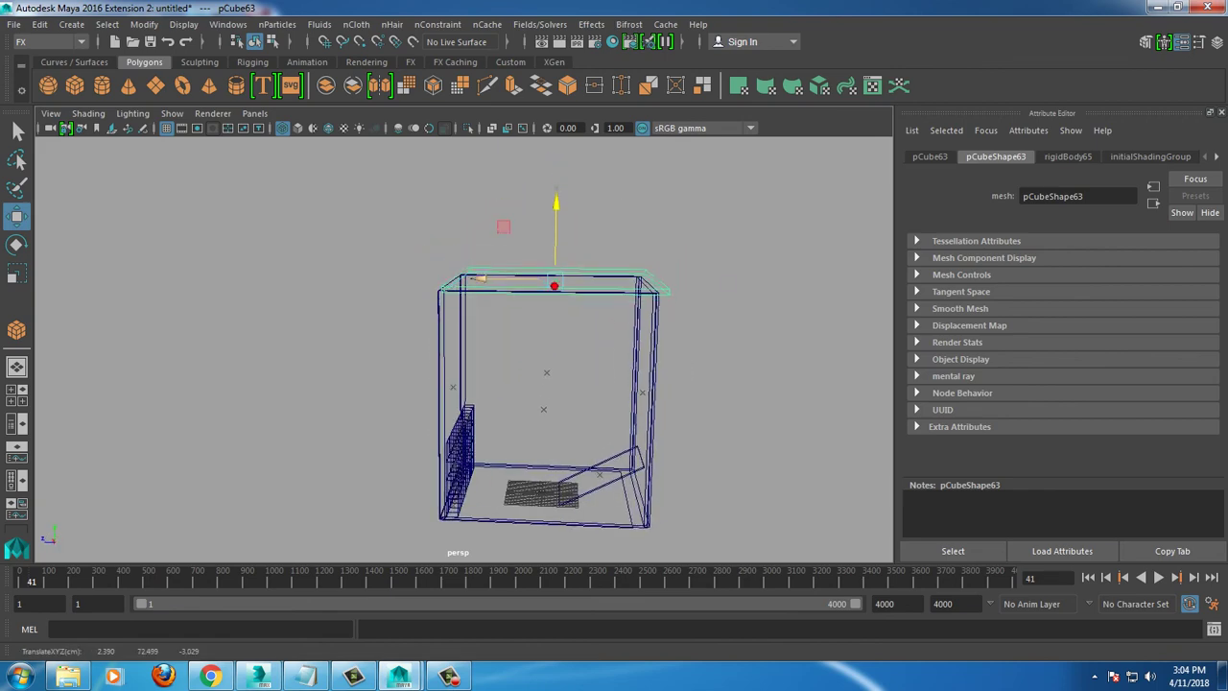
alt+drag(576, 383, 604, 375)
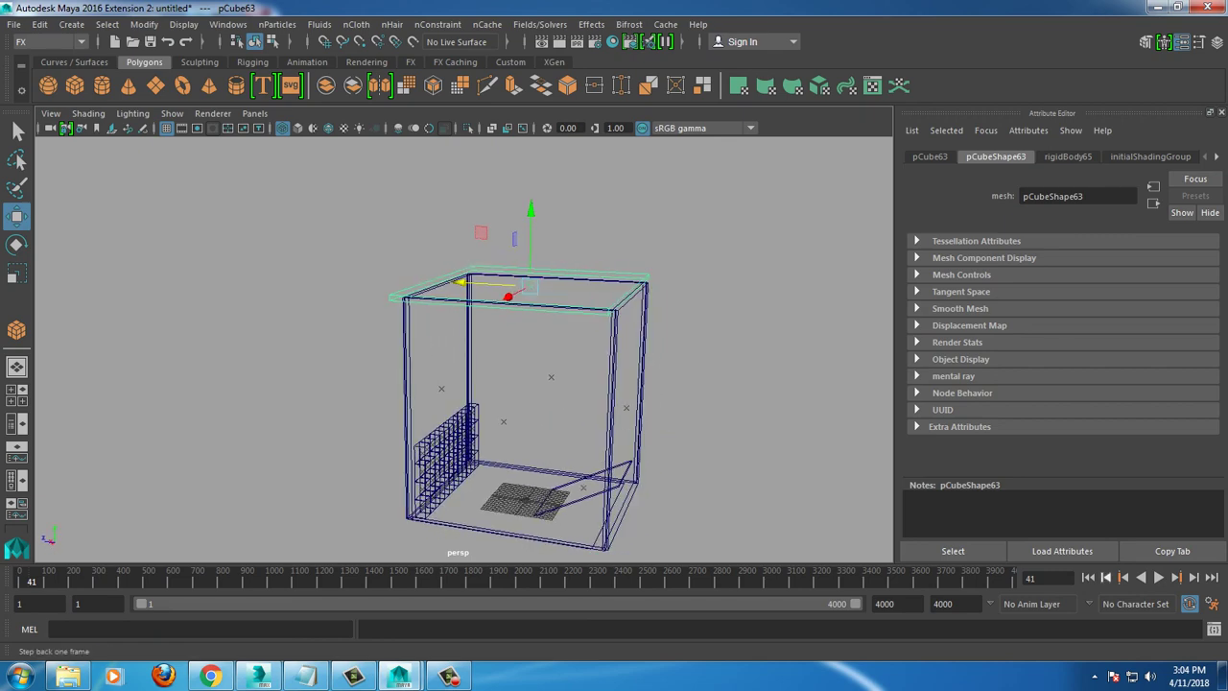
Step: Replay the simulation from frame 1, then attempt to make the lid a passive rigid body
click(1088, 577)
click(1158, 577)
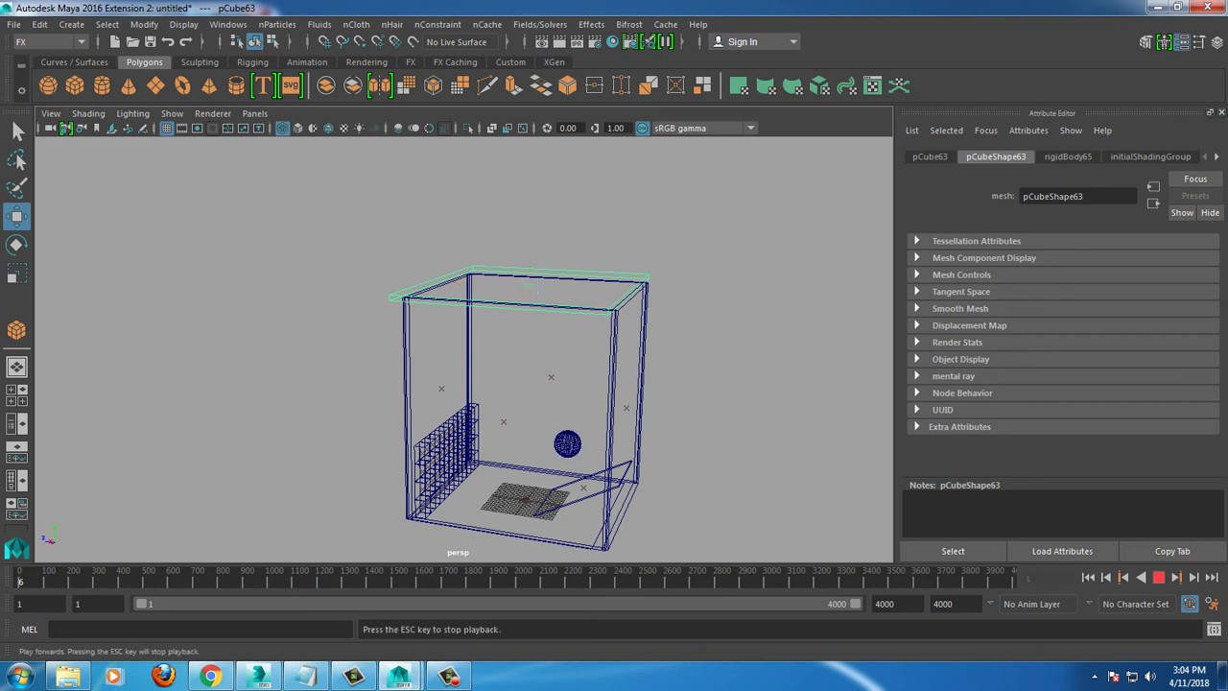
key(Escape)
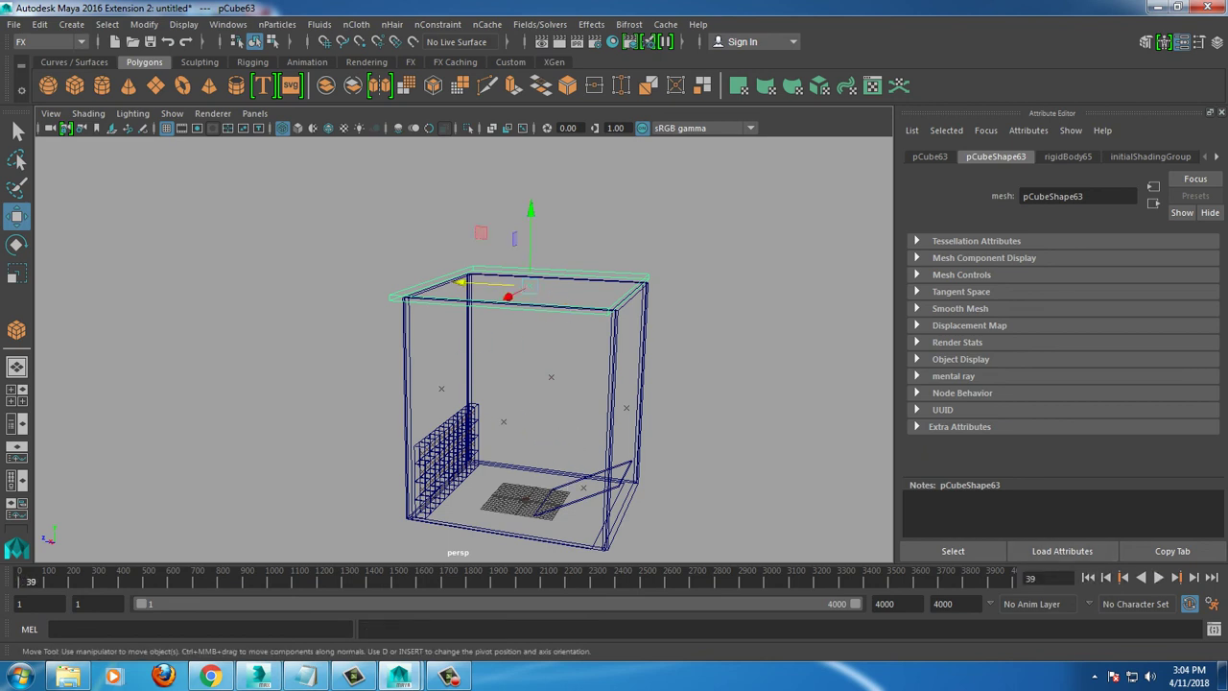
alt+drag(537, 384, 576, 383)
scroll(557, 403, up, 2)
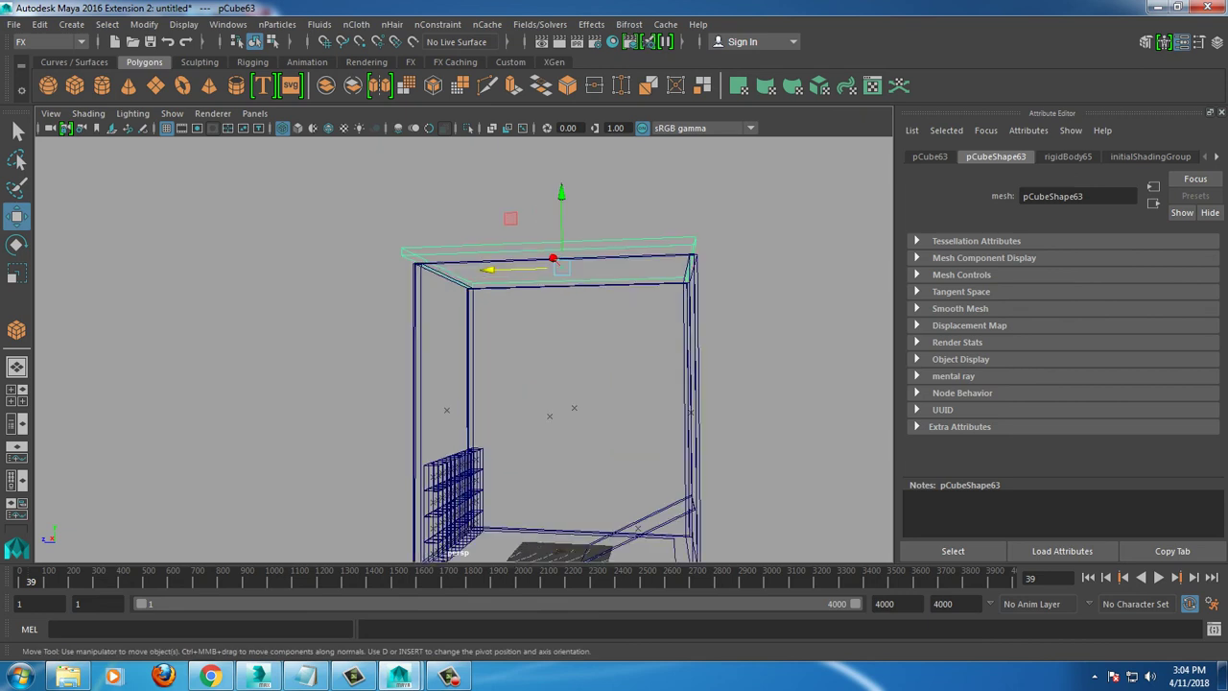
alt+middle_drag(556, 383, 557, 410)
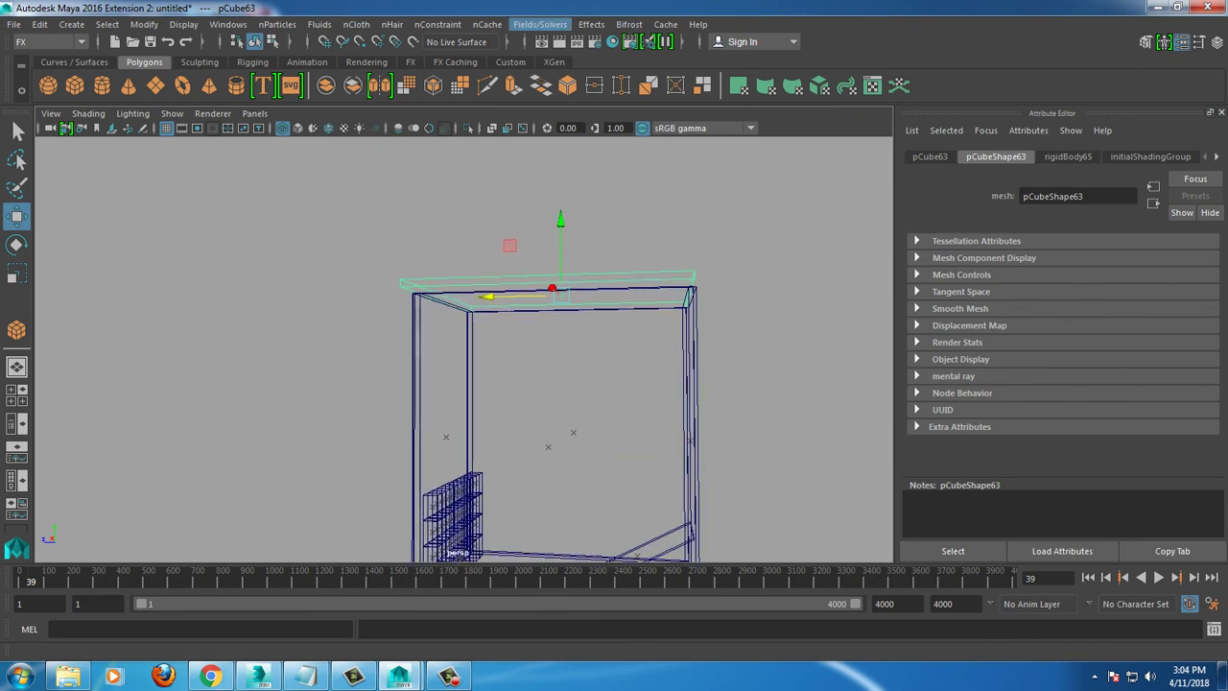
click(539, 24)
click(576, 381)
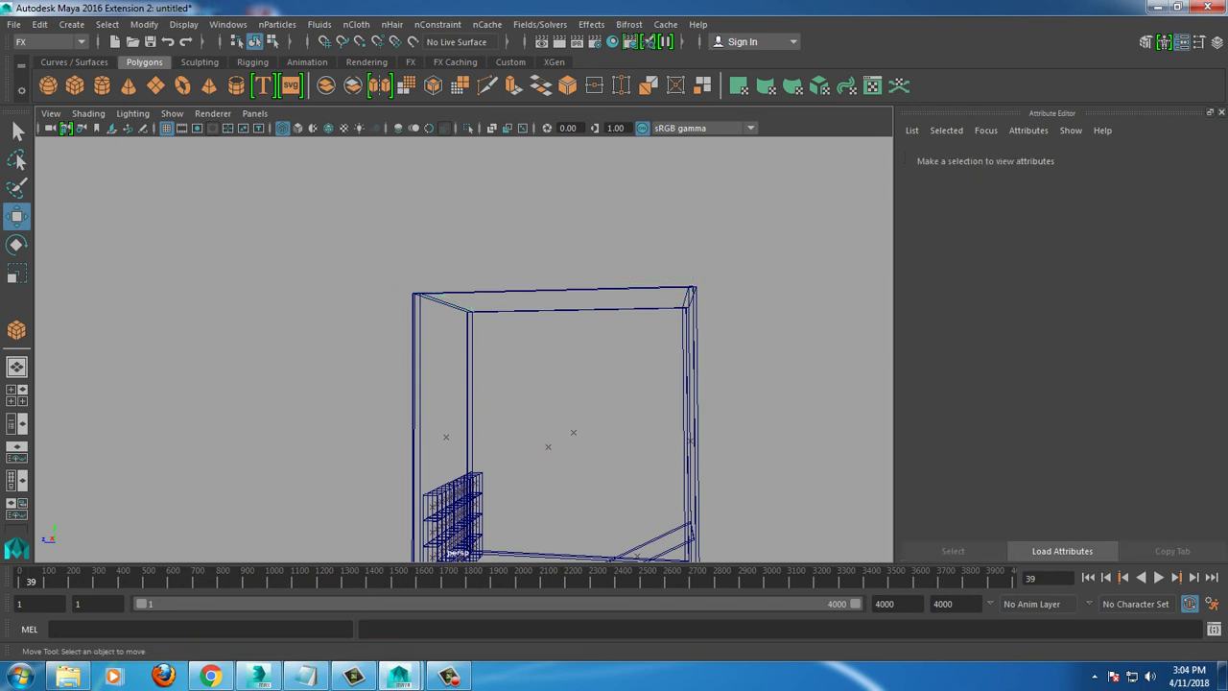
Step: Draw a new thin polygon cube and raise it onto the box top as the lid pCube63
click(74, 86)
alt+drag(499, 384, 461, 364)
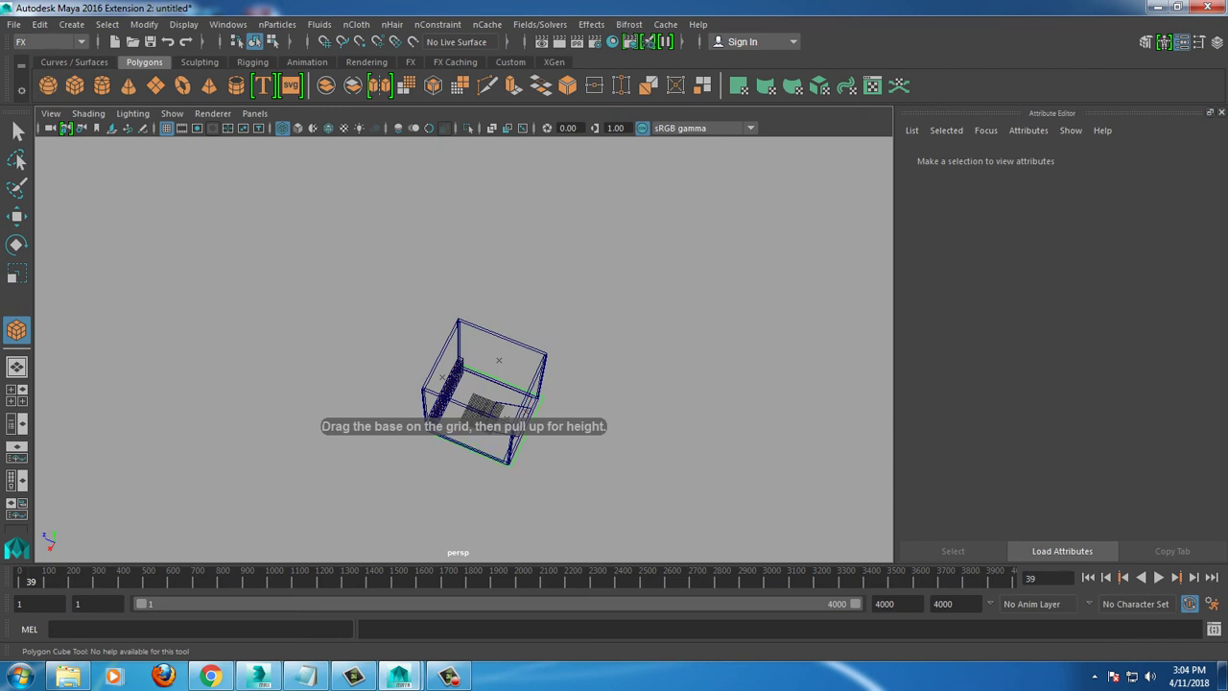
drag(480, 422, 518, 441)
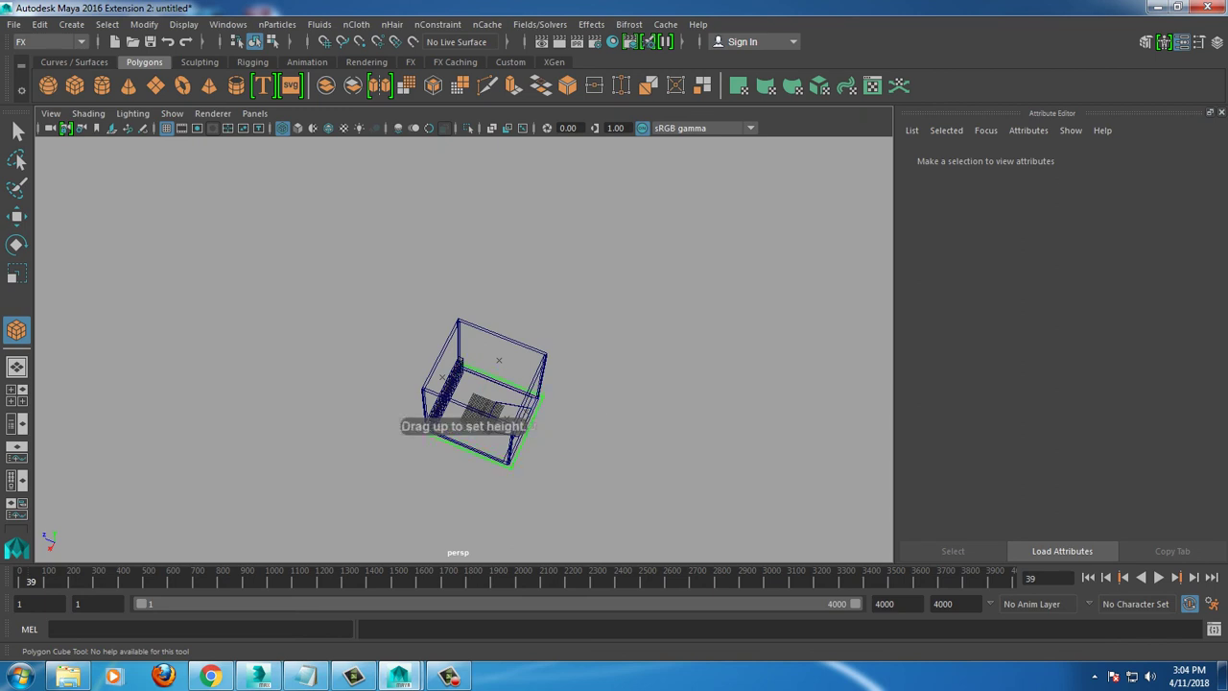
key(w)
alt+drag(480, 403, 451, 394)
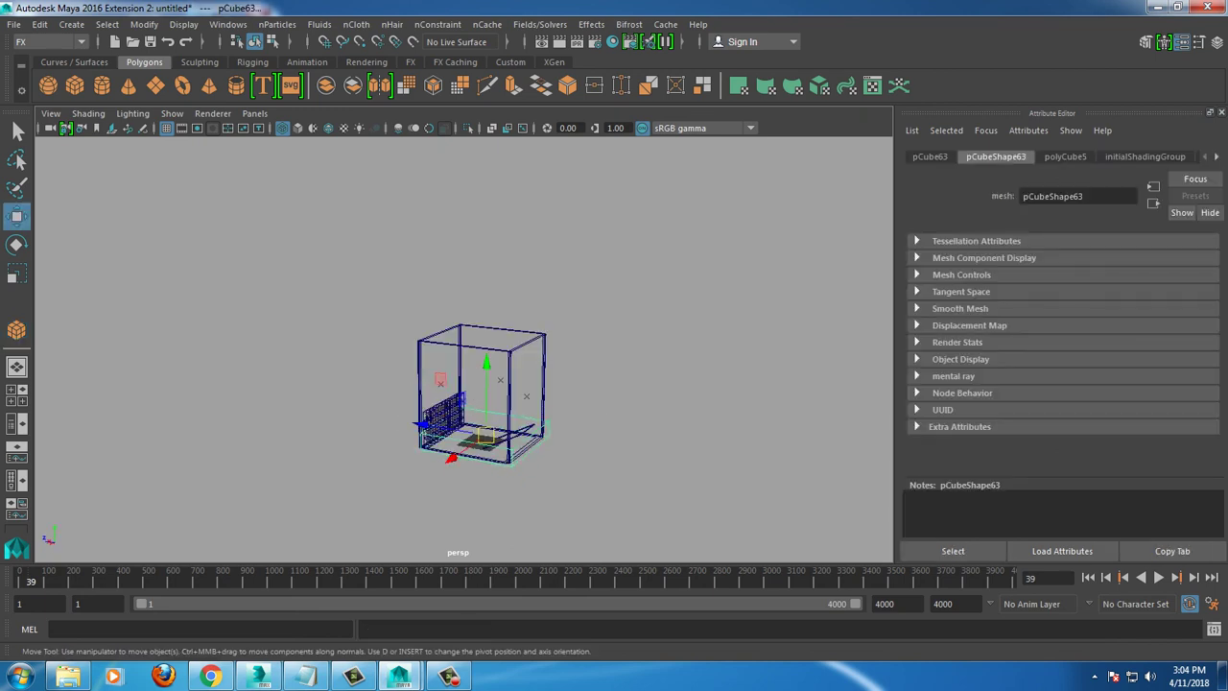
scroll(480, 403, up, 3)
mouse_move(508, 475)
mouse_down()
mouse_move(511, 264)
mouse_move(499, 259)
mouse_move(518, 192)
mouse_up()
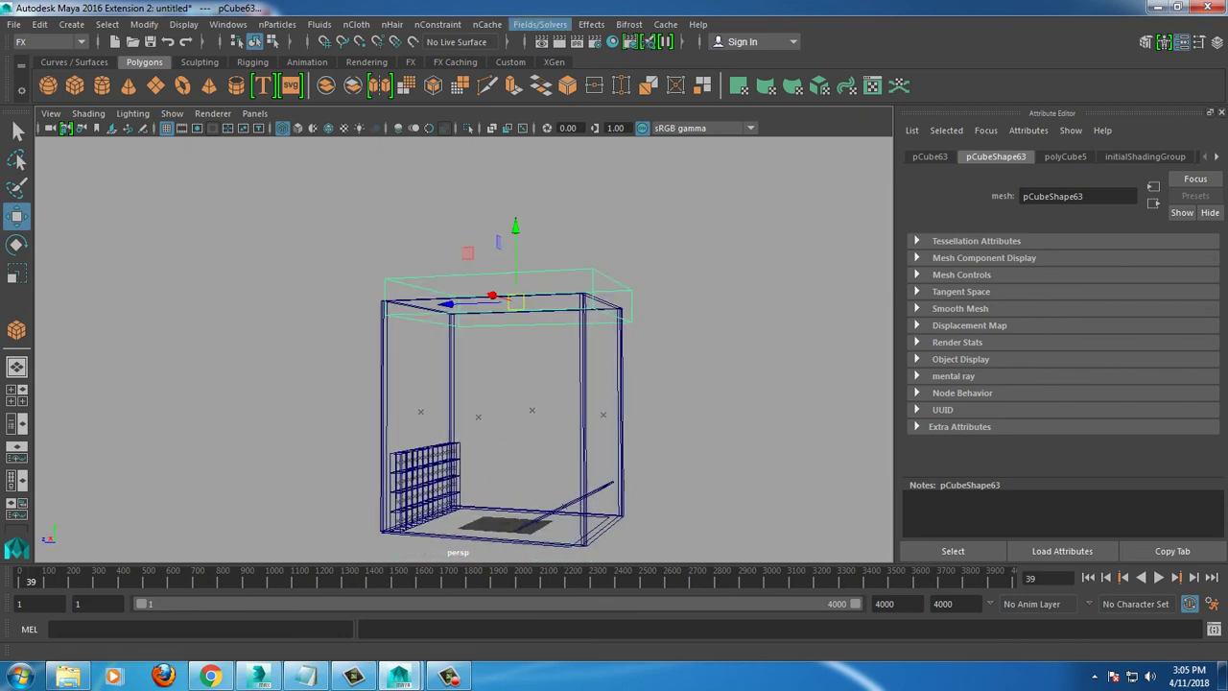
Step: Make the new lid passive rigid body rigidBody68 and replay the simulation from the start
click(539, 24)
click(587, 382)
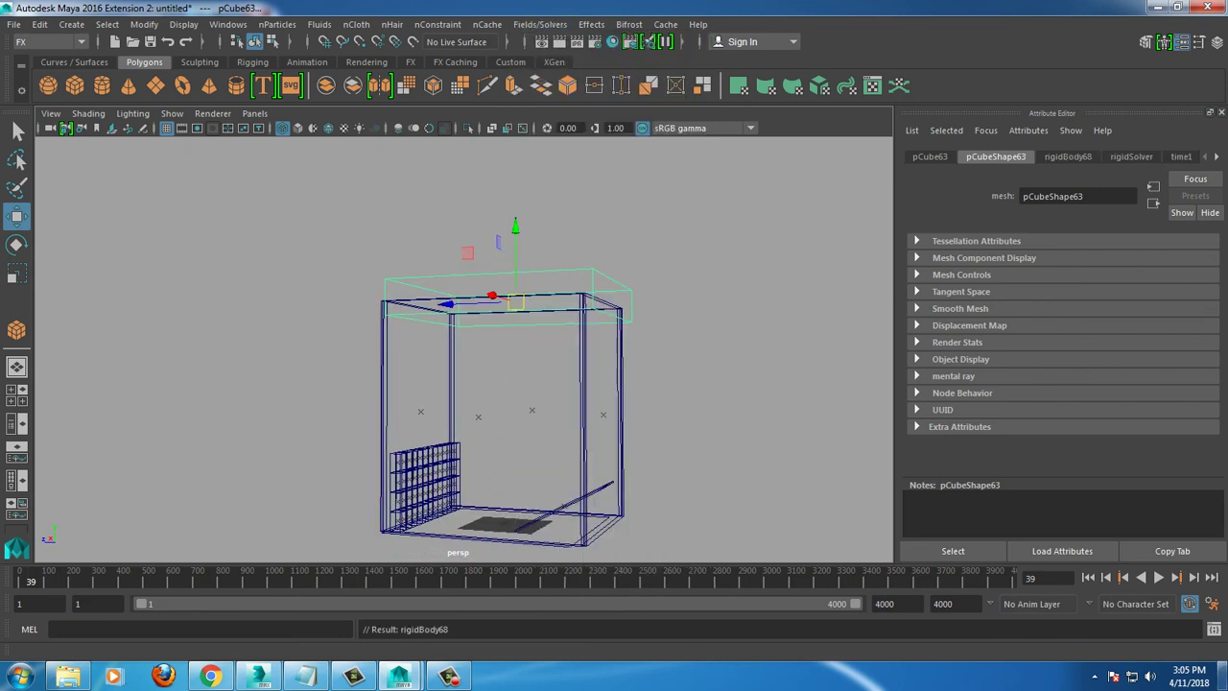
click(1088, 576)
click(1159, 577)
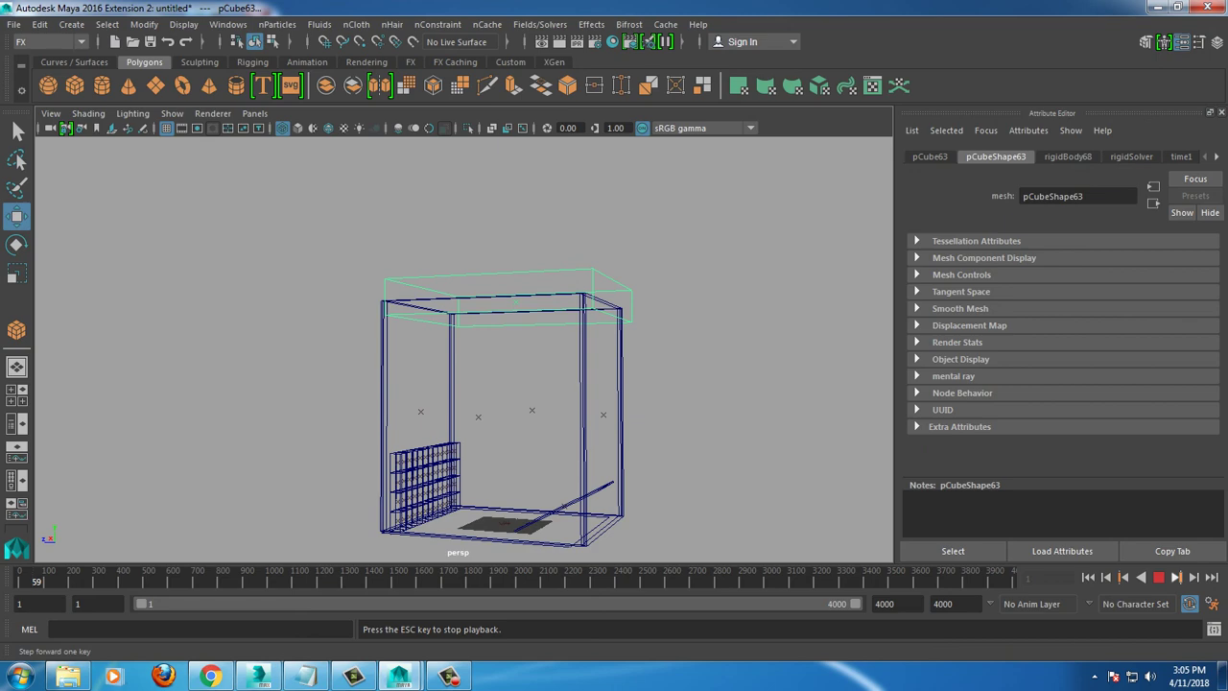
Step: In shaded view, scale up the floor plane pPlane1, then return to wireframe
key(Escape)
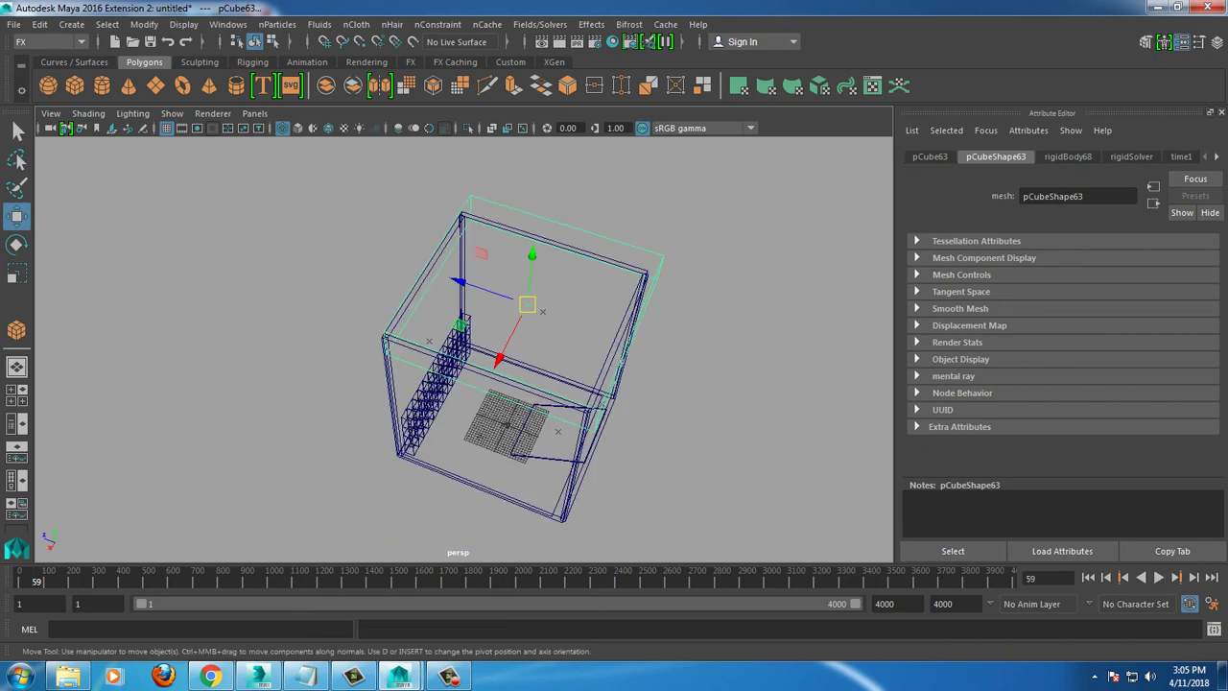
key(5)
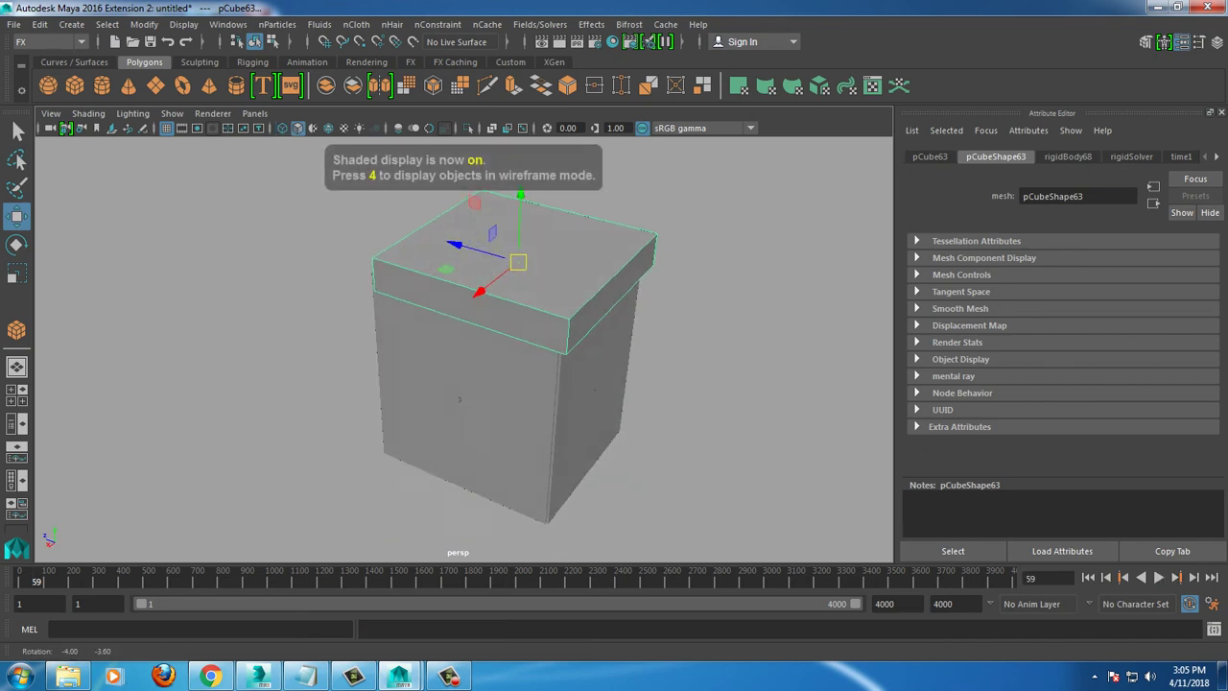
alt+drag(499, 384, 499, 288)
alt+drag(500, 384, 538, 317)
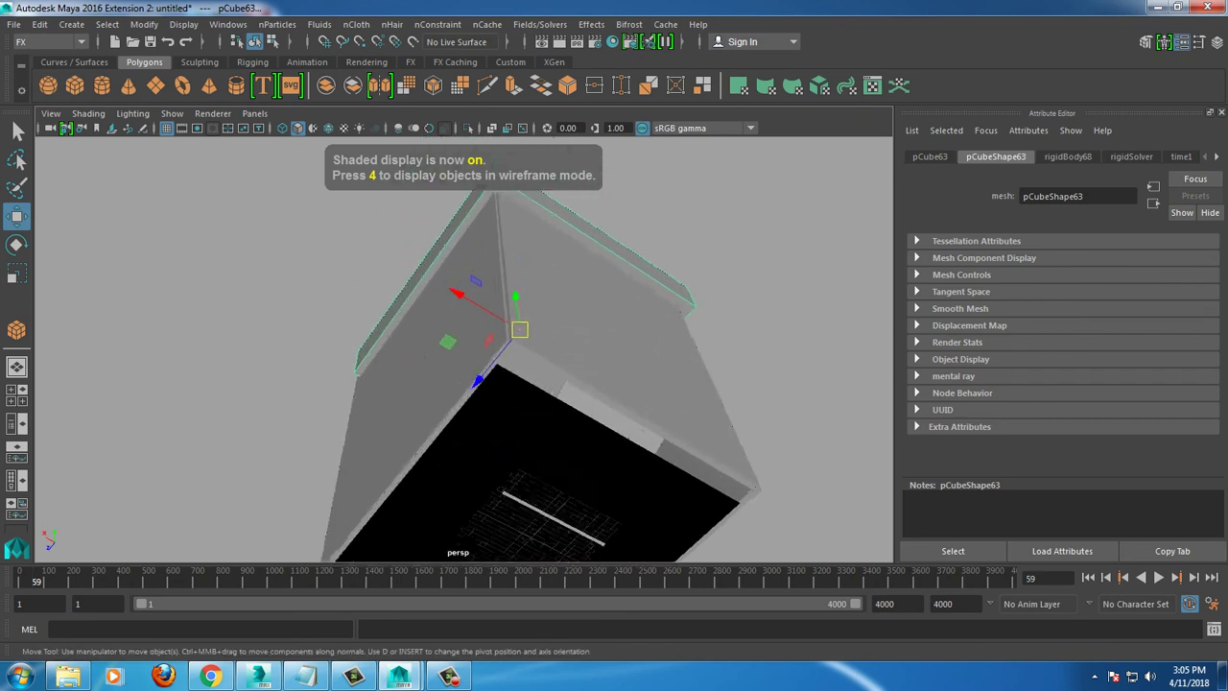
click(493, 485)
key(r)
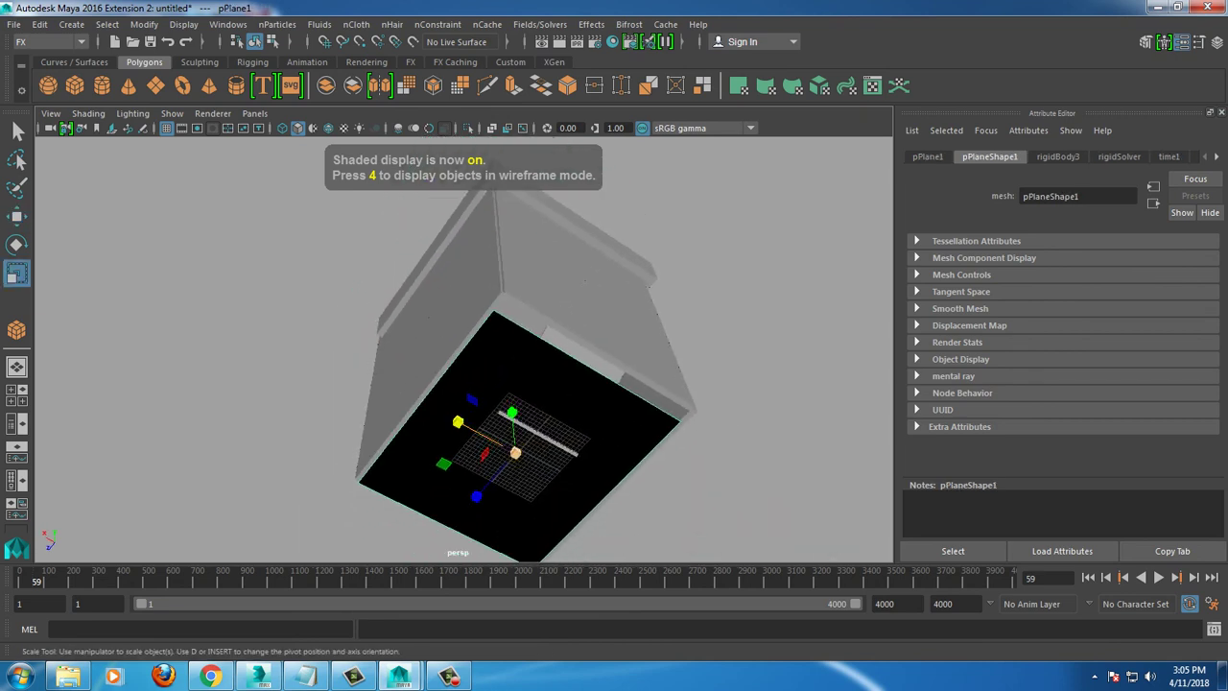
drag(453, 420, 458, 422)
key(w)
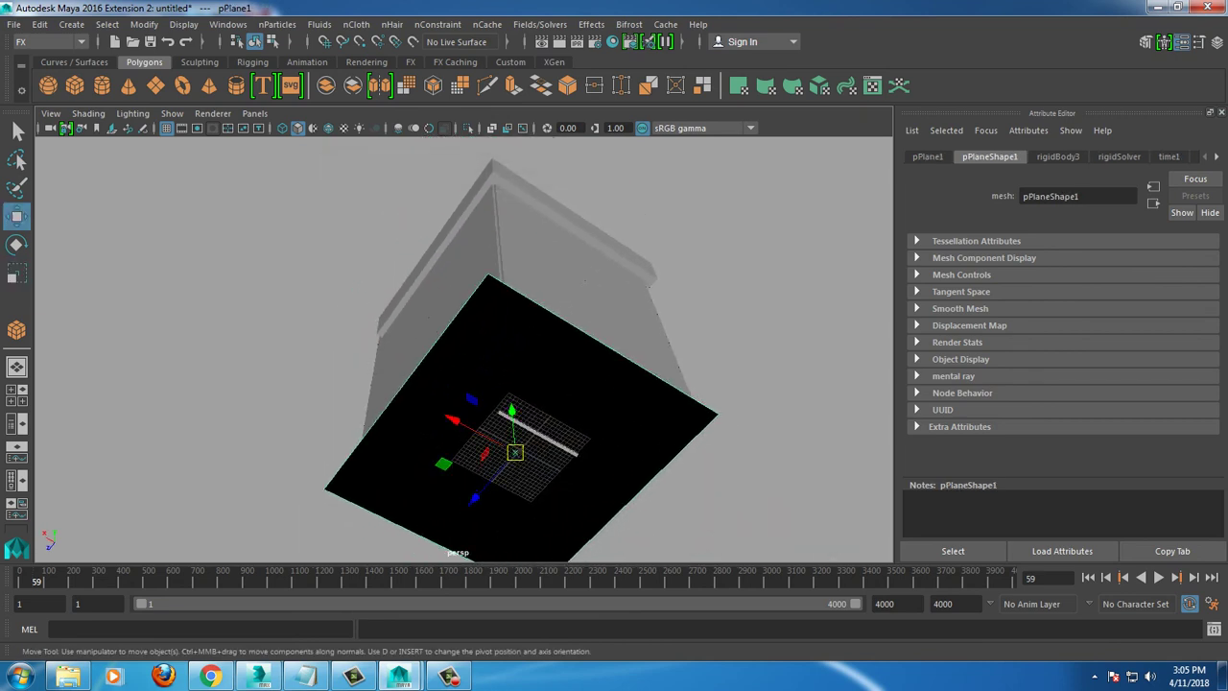
alt+drag(499, 288, 499, 432)
key(4)
Step: Replay the simulation, delete the box walls and lid, and show the remaining scene textured
key(alt+shift+v)
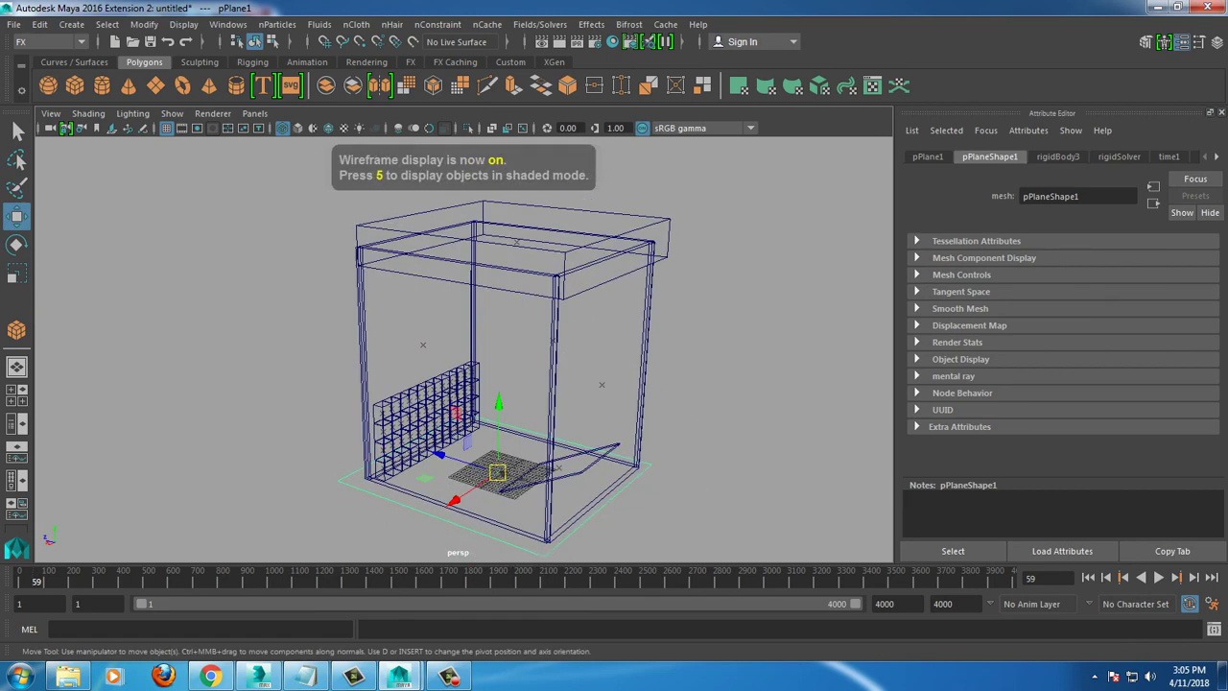
key(alt+v)
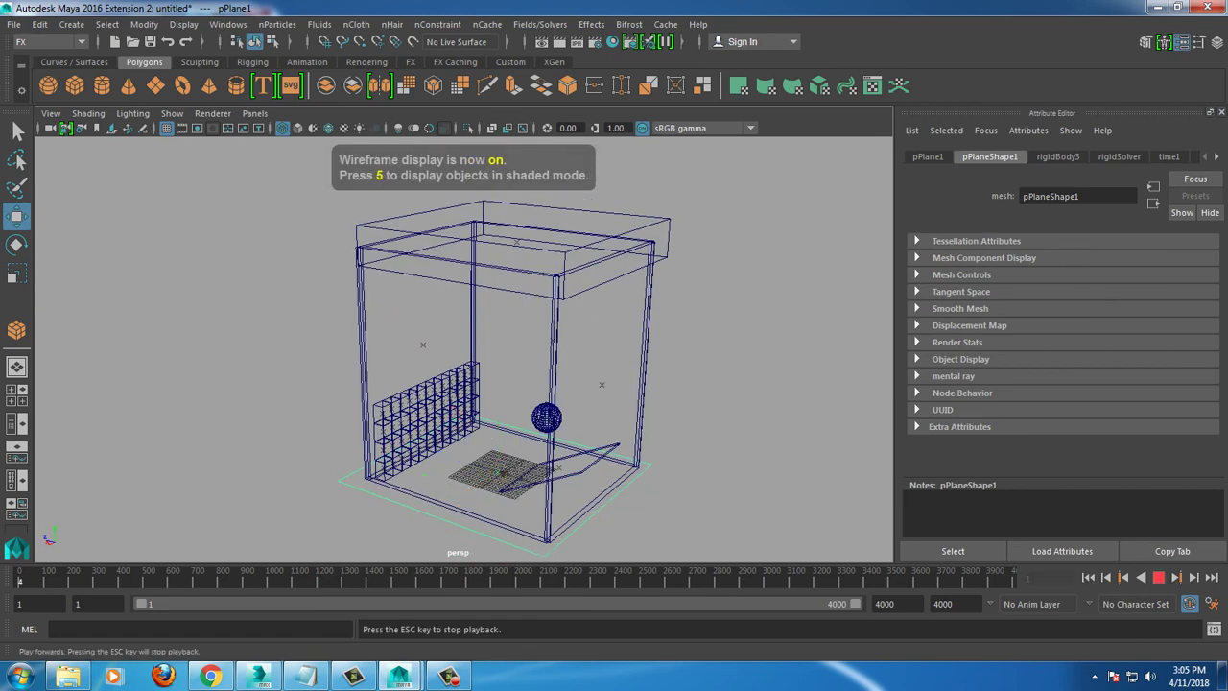
alt+drag(499, 336, 460, 331)
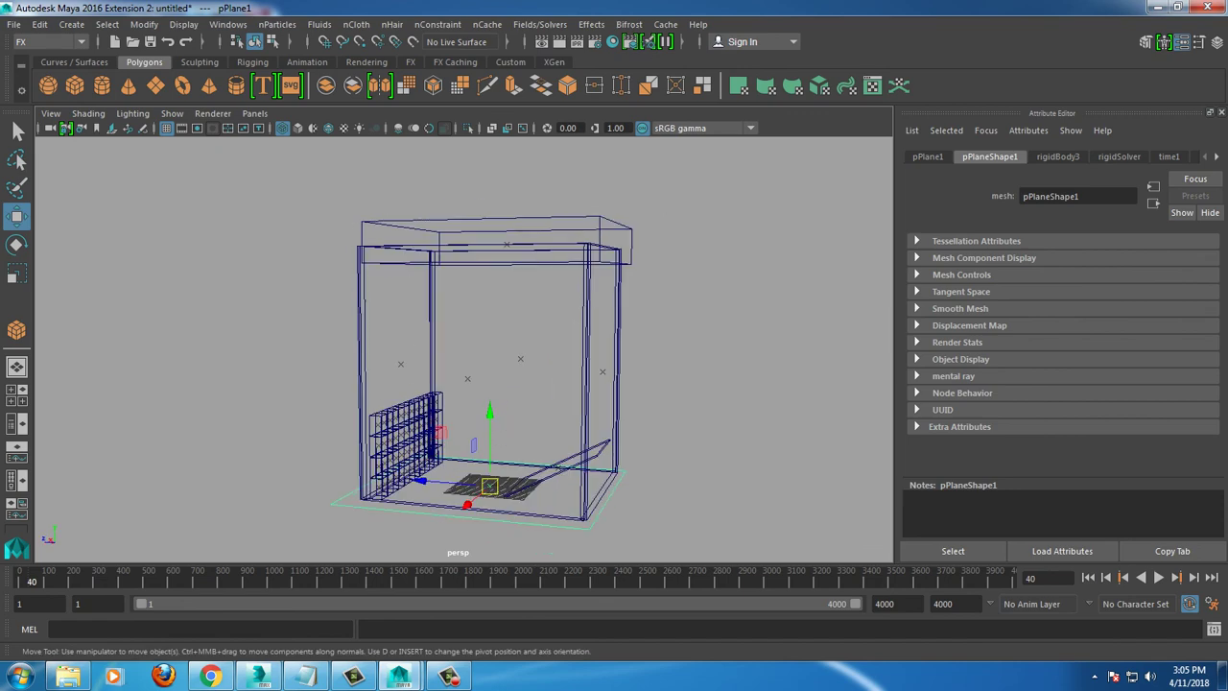
drag(602, 278, 644, 288)
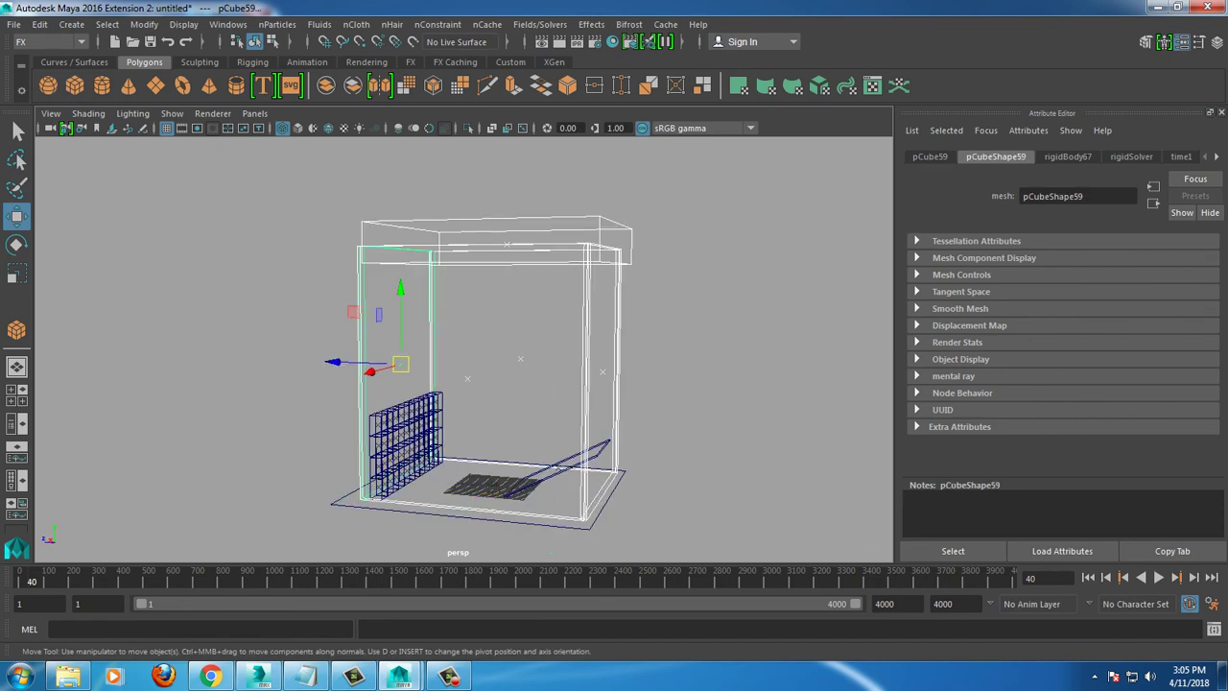
key(Delete)
mouse_move(461, 384)
alt+mouse_down()
mouse_move(490, 384)
mouse_move(460, 422)
alt+mouse_up()
key(6)
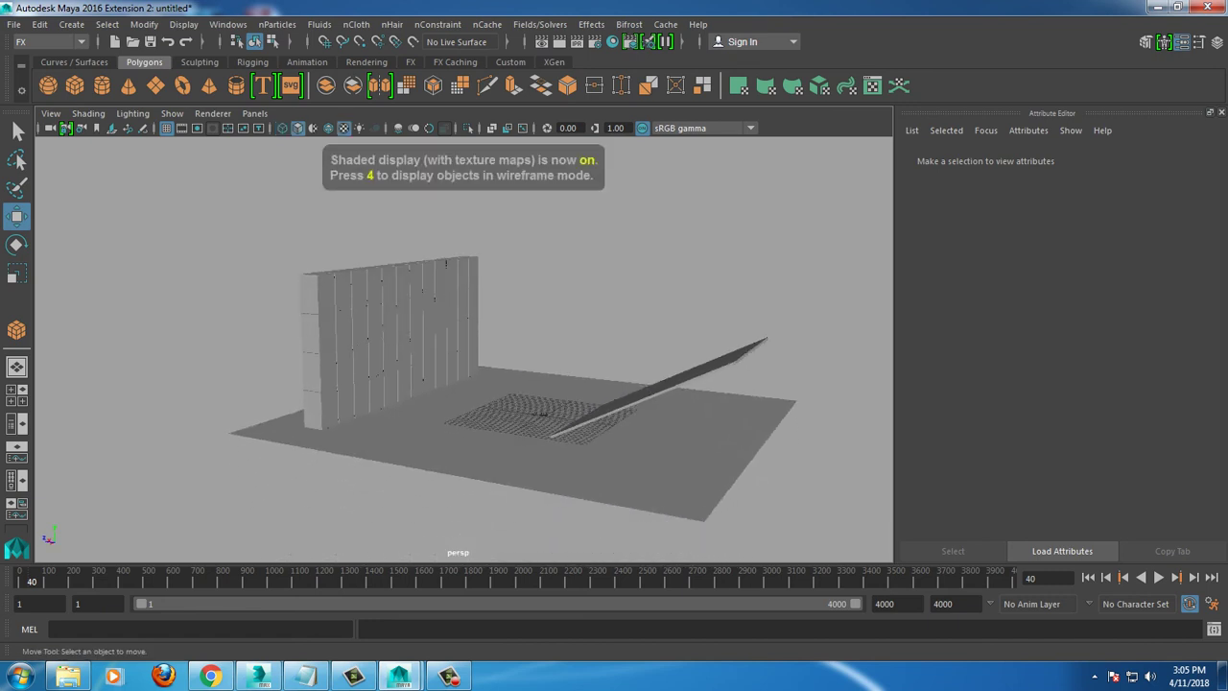